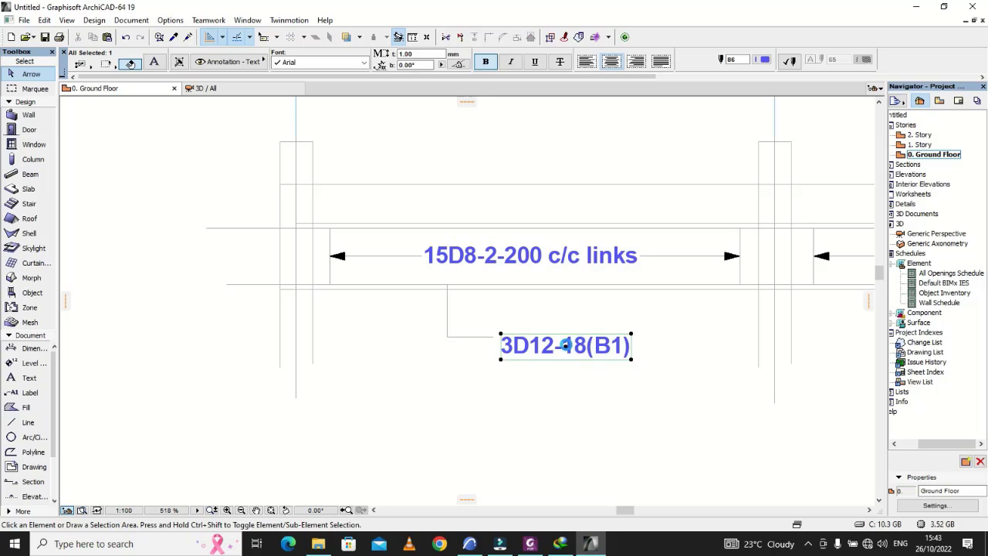
# Step: Move the 3D12-18(B1) text up so it lines up with the end of its leader line below the beam
pyautogui.click(566, 346)
pyautogui.click(566, 337)
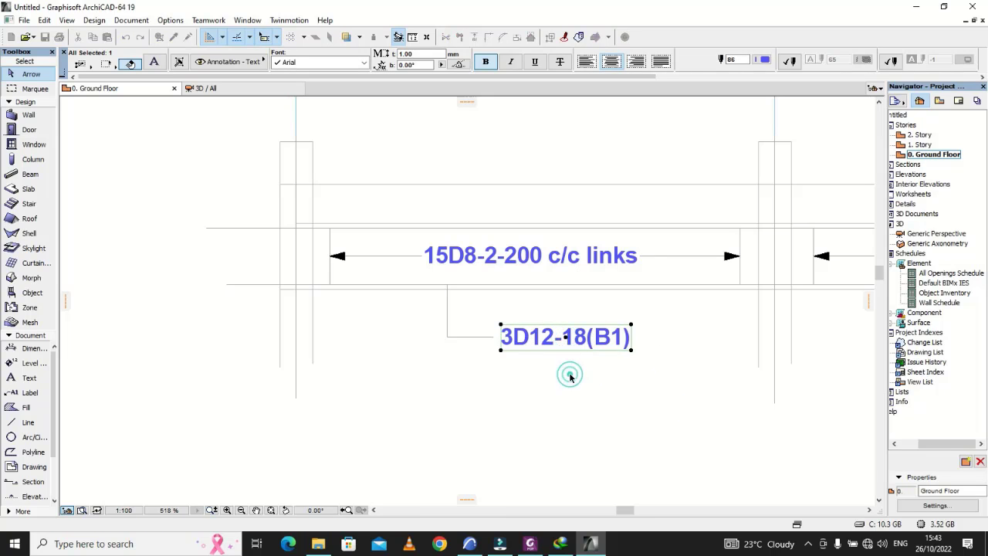
pyautogui.click(569, 376)
pyautogui.scroll(-4, 562, 375)
pyautogui.scroll(3, 559, 379)
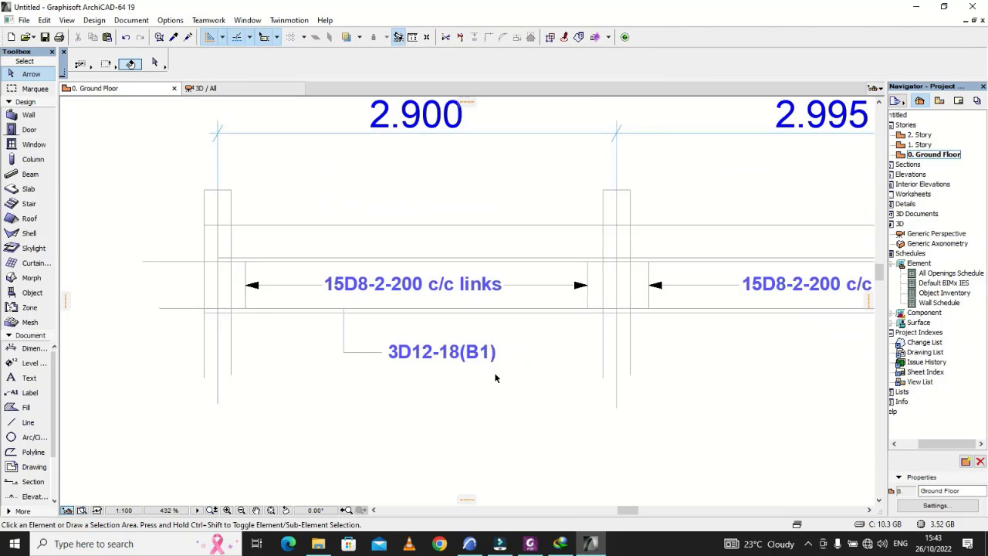
# Step: Mirror a copy of the 3D12-18(B1) text and its leader lines about the leader's vertical segment
pyautogui.click(543, 379)
pyautogui.click(319, 336)
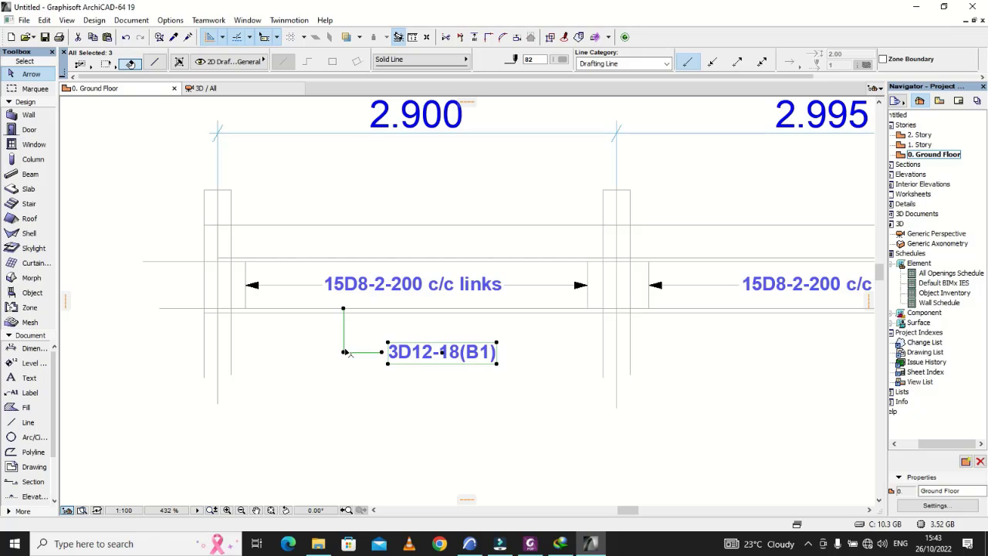
pyautogui.rightClick(345, 356)
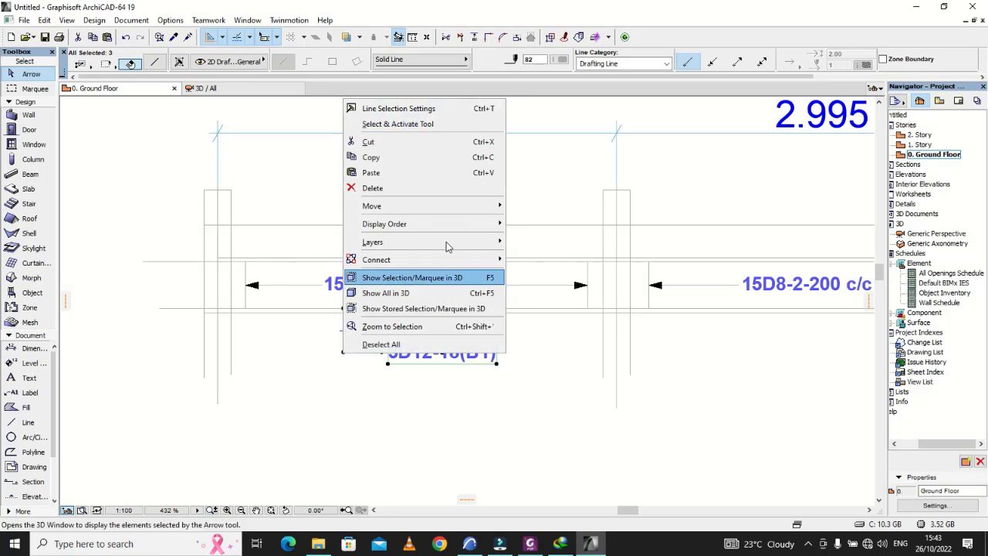
pyautogui.moveTo(456, 216)
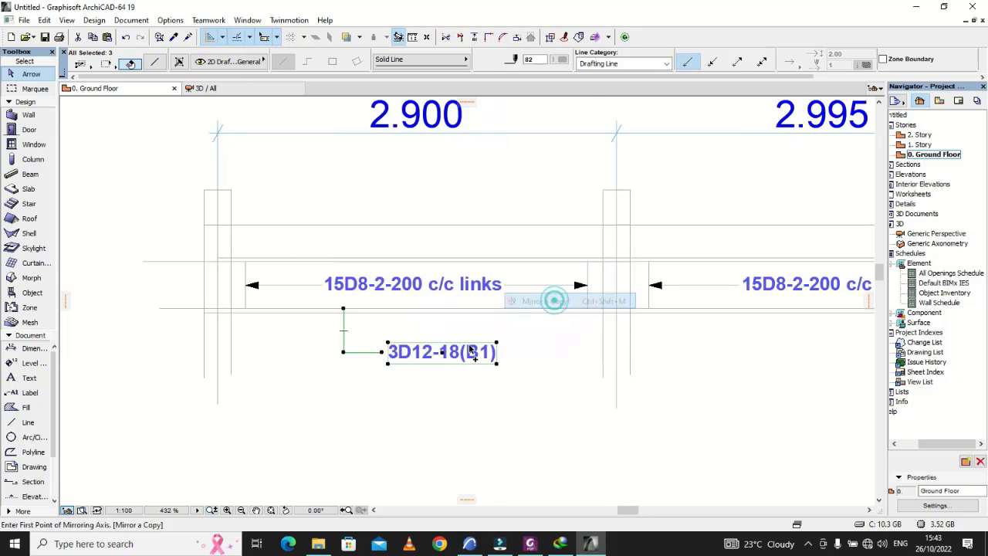
pyautogui.click(555, 301)
pyautogui.click(344, 354)
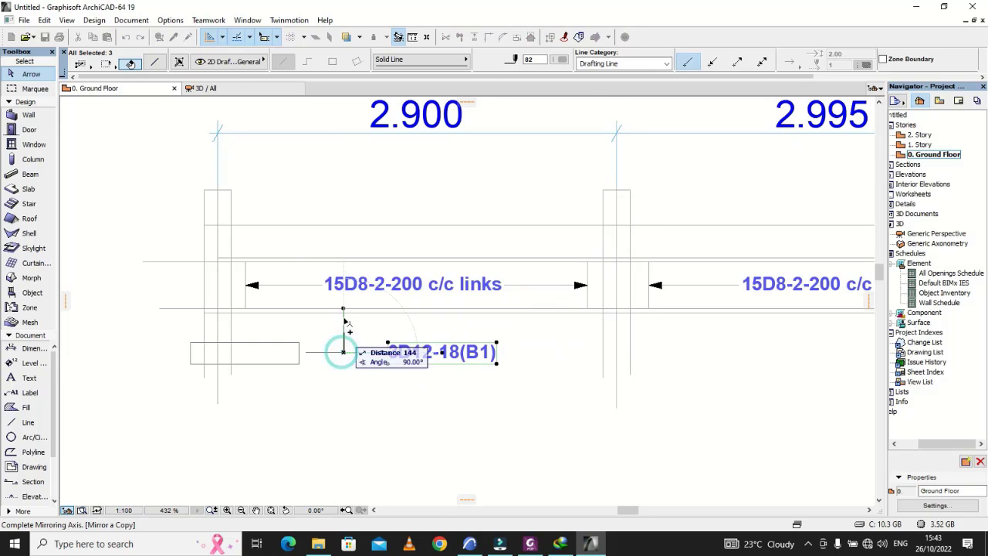
pyautogui.click(346, 312)
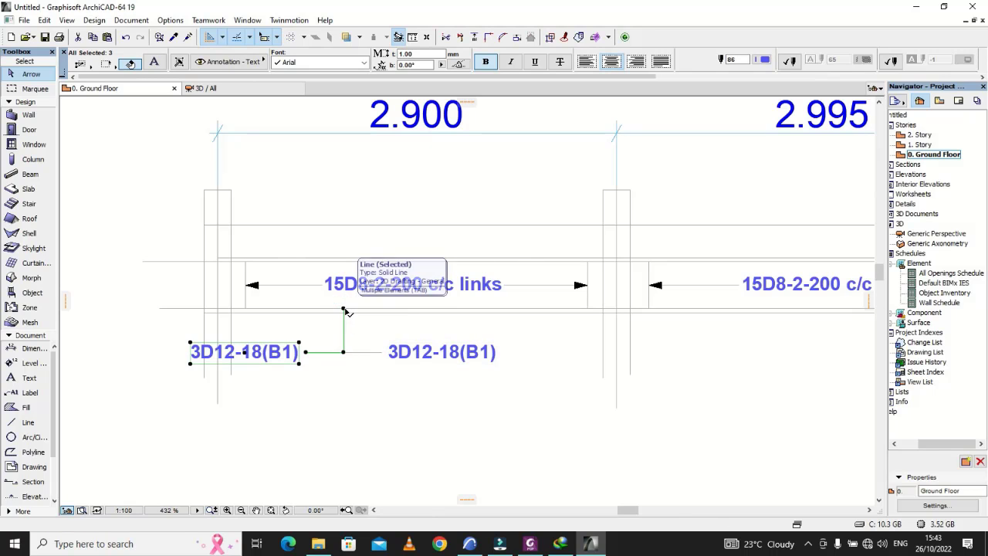
# Step: Rotate the mirrored label and leader 180° about the point where the leader meets the beam's bottom bar line
pyautogui.click(344, 308)
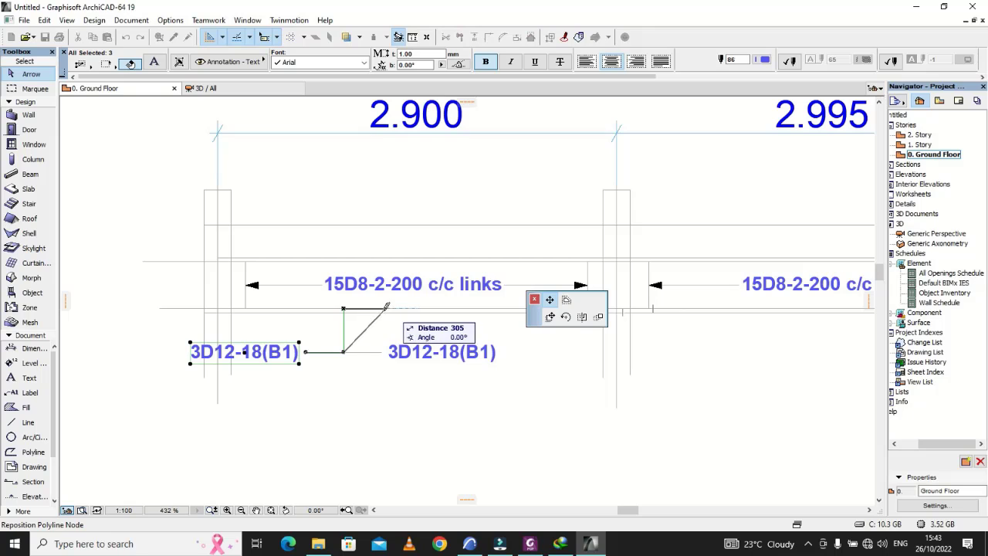
pyautogui.click(566, 316)
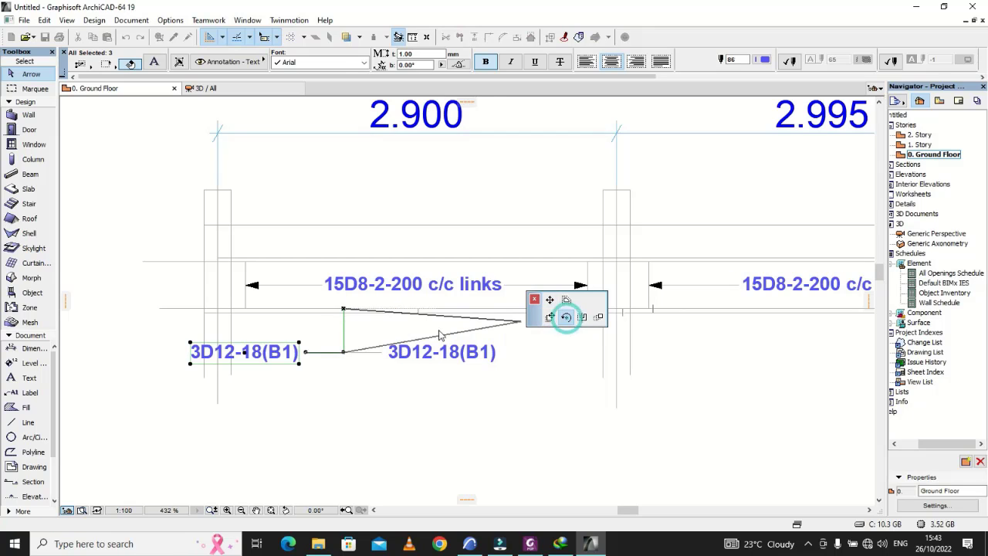
pyautogui.click(344, 308)
pyautogui.click(342, 351)
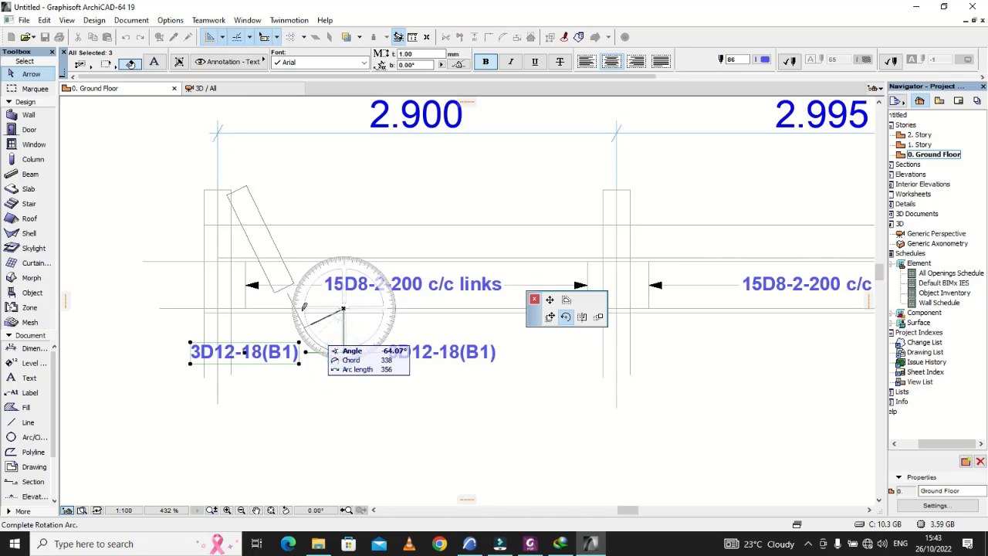
pyautogui.click(347, 242)
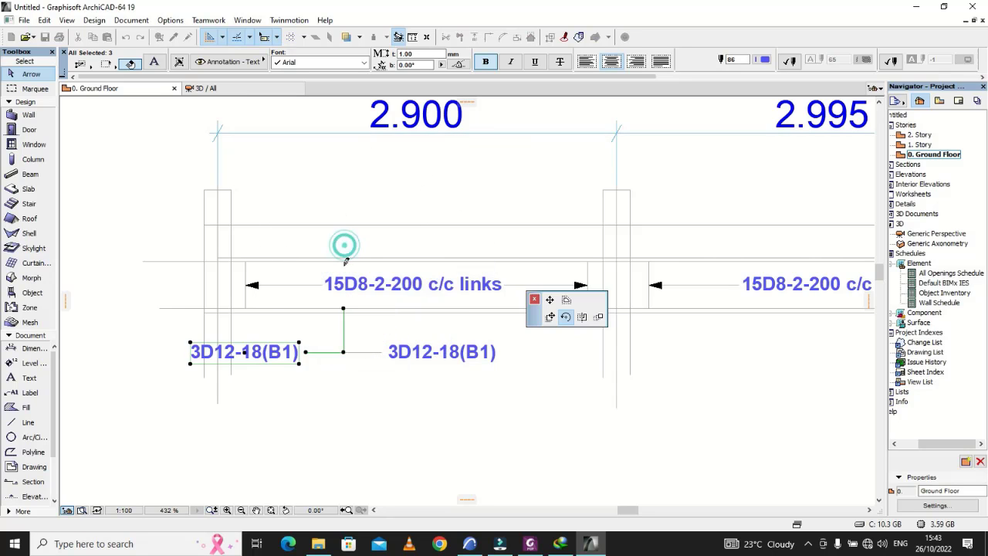
# Step: Move the rotated label and leader up so the leader starts on the beam's top bar line
pyautogui.click(345, 310)
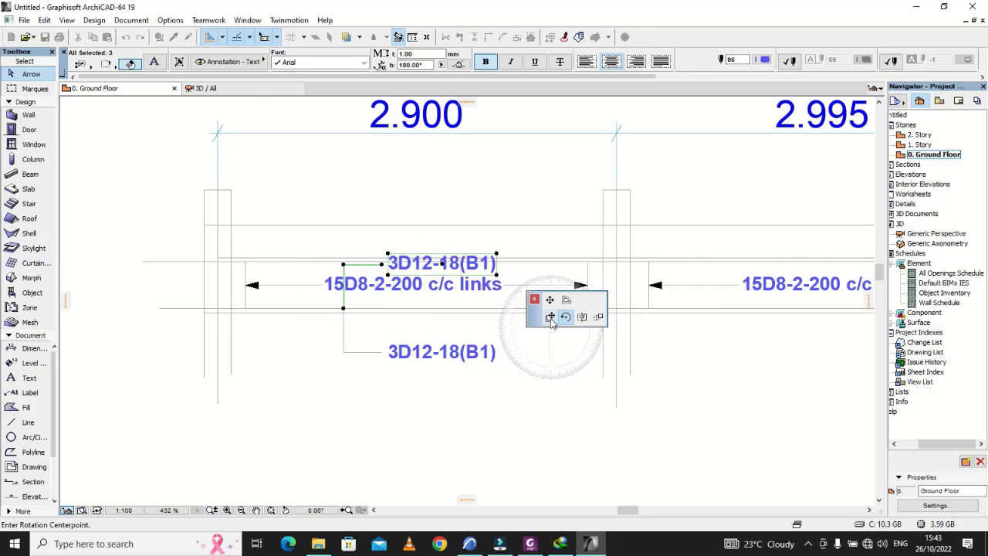
pyautogui.click(551, 317)
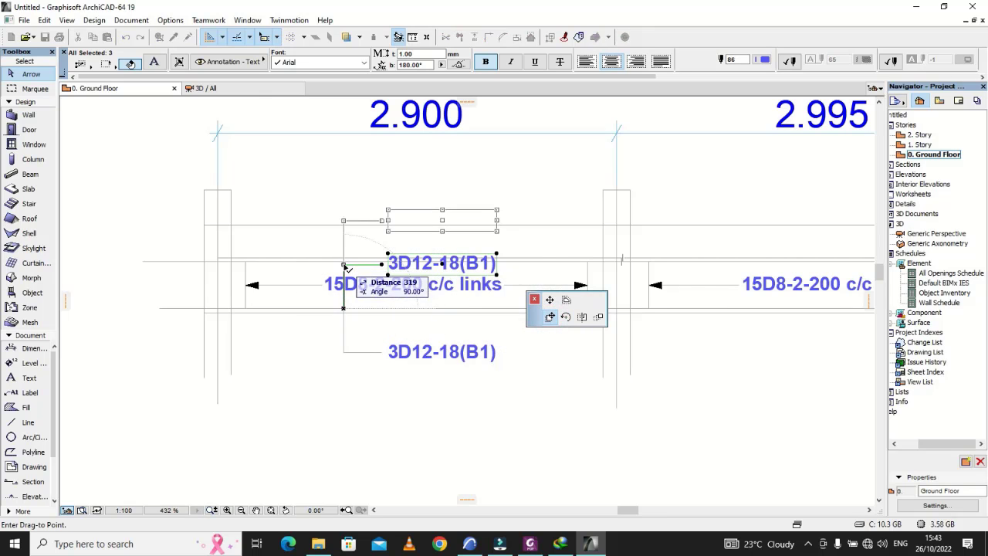
pyautogui.scroll(6, 347, 268)
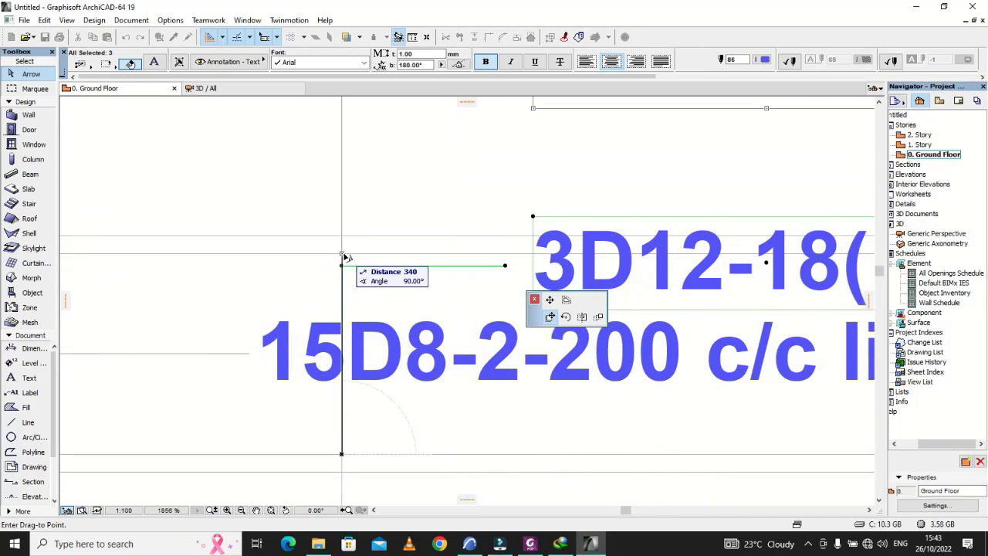
pyautogui.click(371, 194)
pyautogui.scroll(-5, 372, 197)
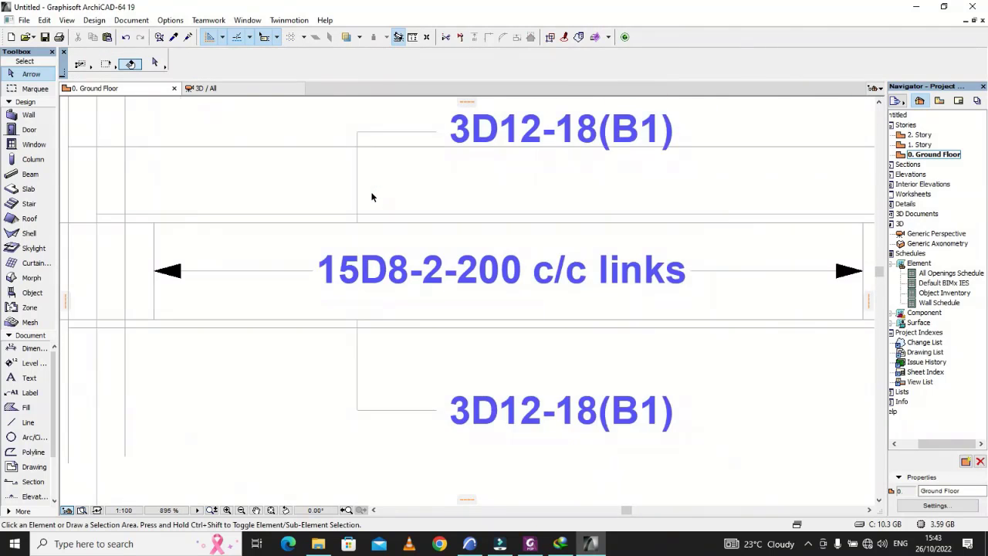
pyautogui.scroll(-1, 373, 196)
pyautogui.scroll(-1, 374, 196)
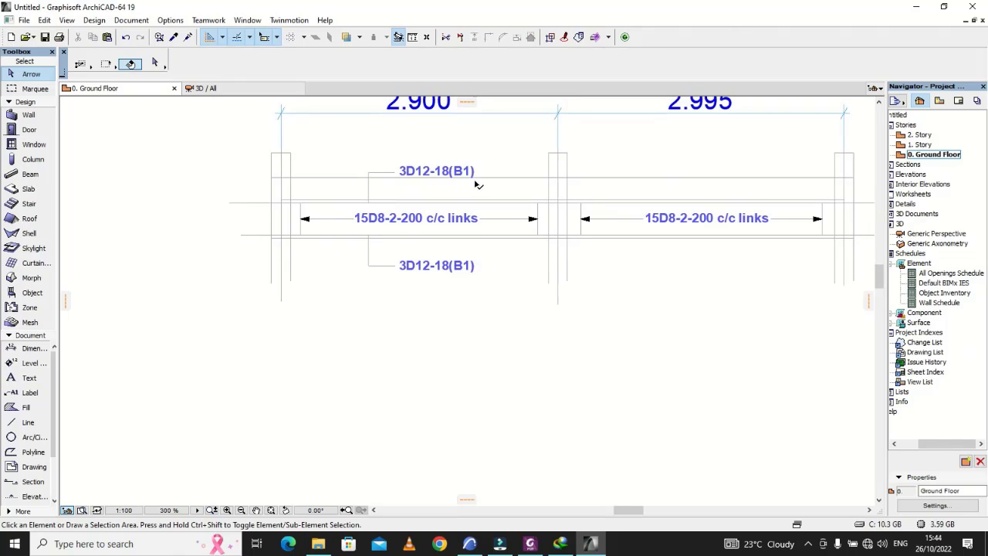
# Step: Delete the horizontal lines above the beam in both the first and second spans
pyautogui.click(496, 177)
pyautogui.press('Delete')
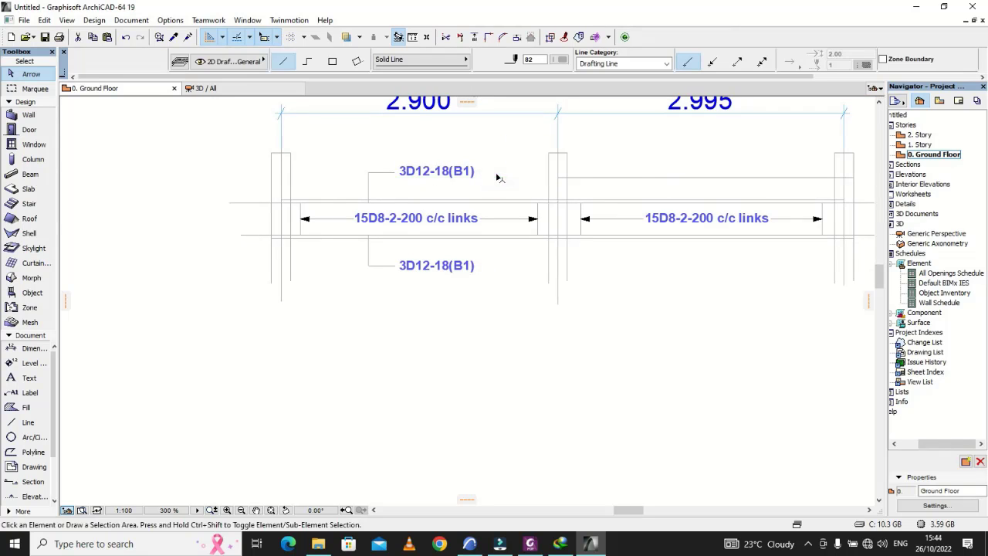
pyautogui.click(660, 181)
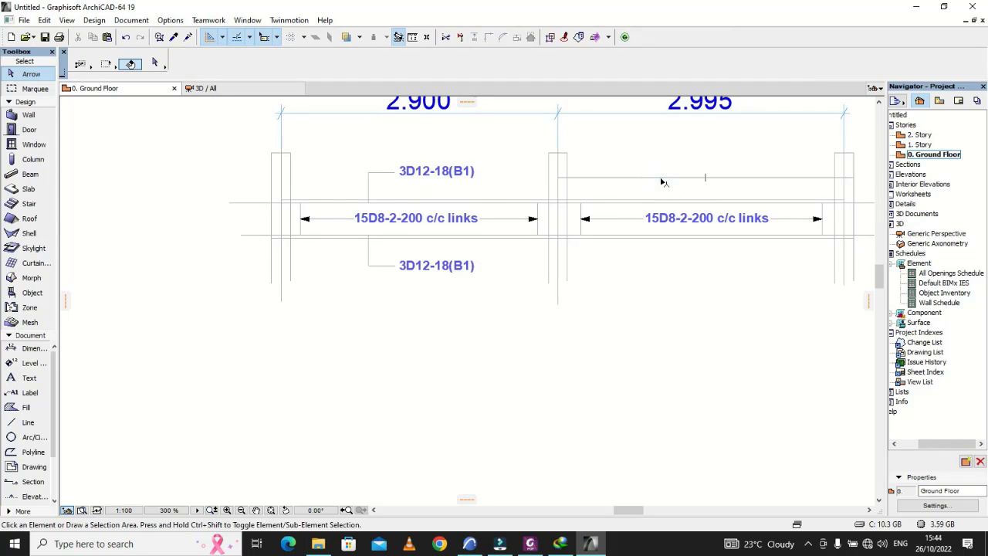
pyautogui.click(661, 179)
pyautogui.press('Delete')
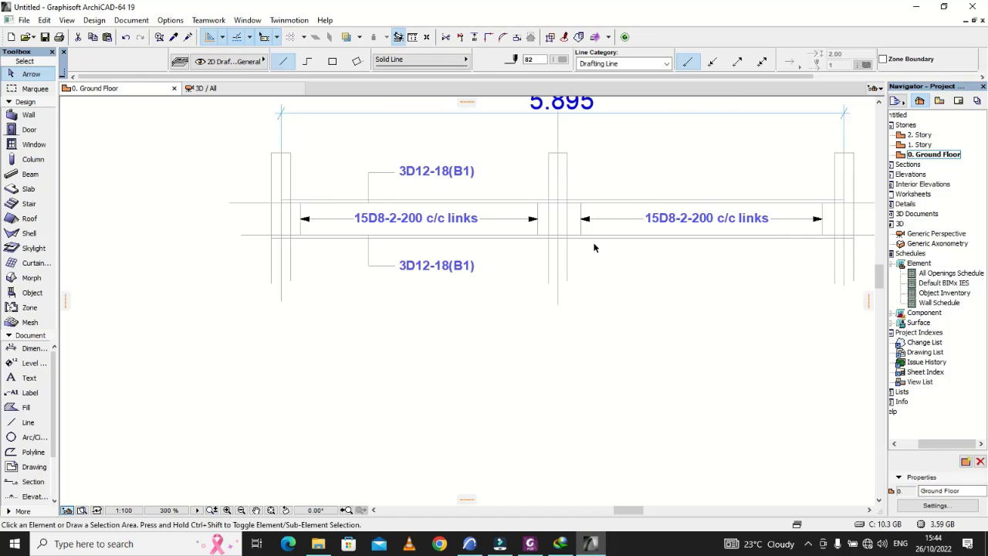
# Step: Switch to Foxit PhantomPDF to check the top bar label of BEAM 01 in Drawing2.pdf, and return to ArchiCAD
pyautogui.scroll(8, 460, 167)
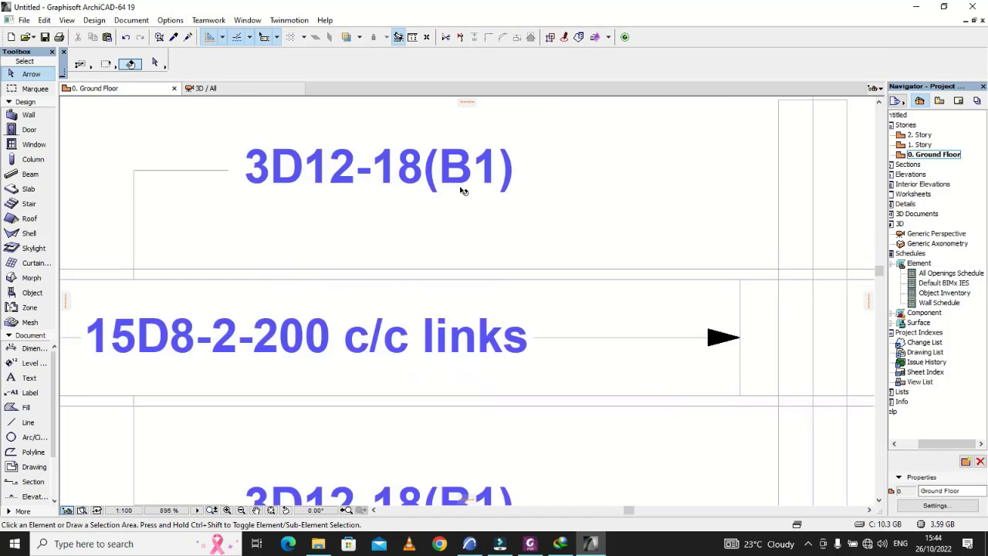
pyautogui.click(526, 544)
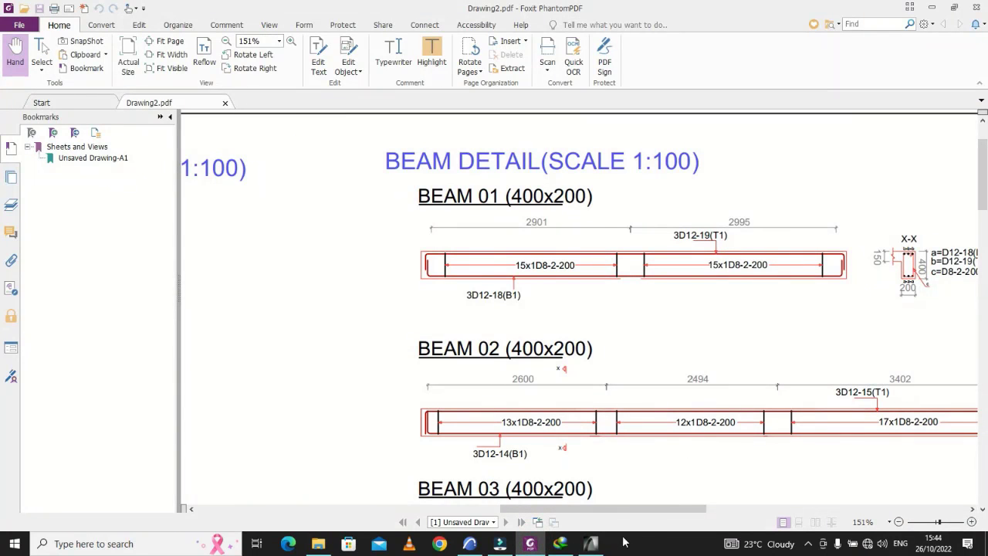
pyautogui.click(560, 543)
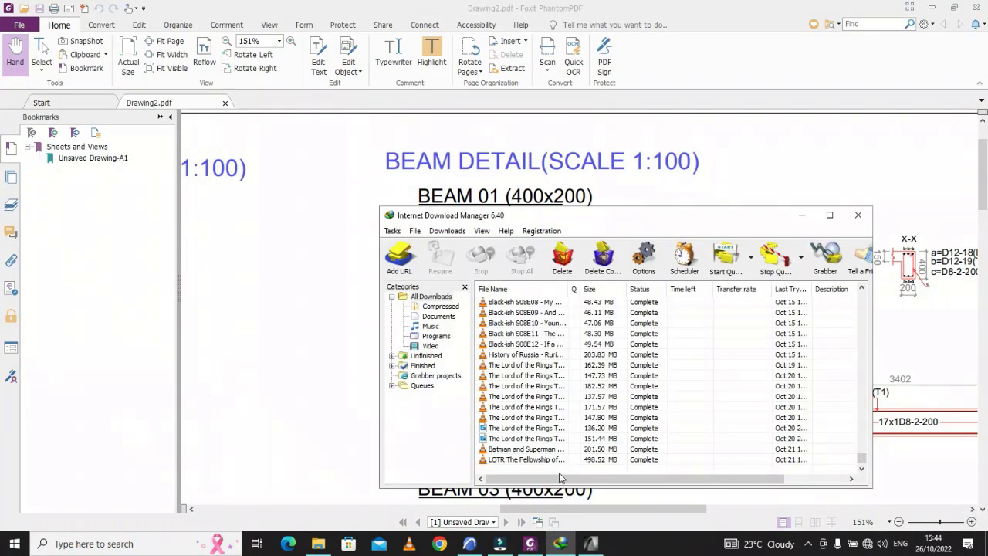
pyautogui.click(561, 544)
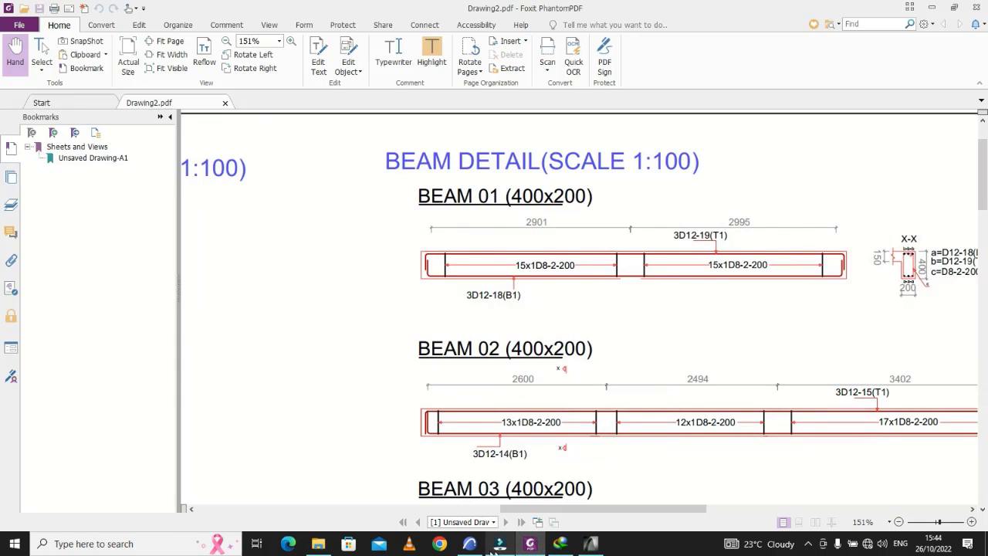
pyautogui.moveTo(527, 549)
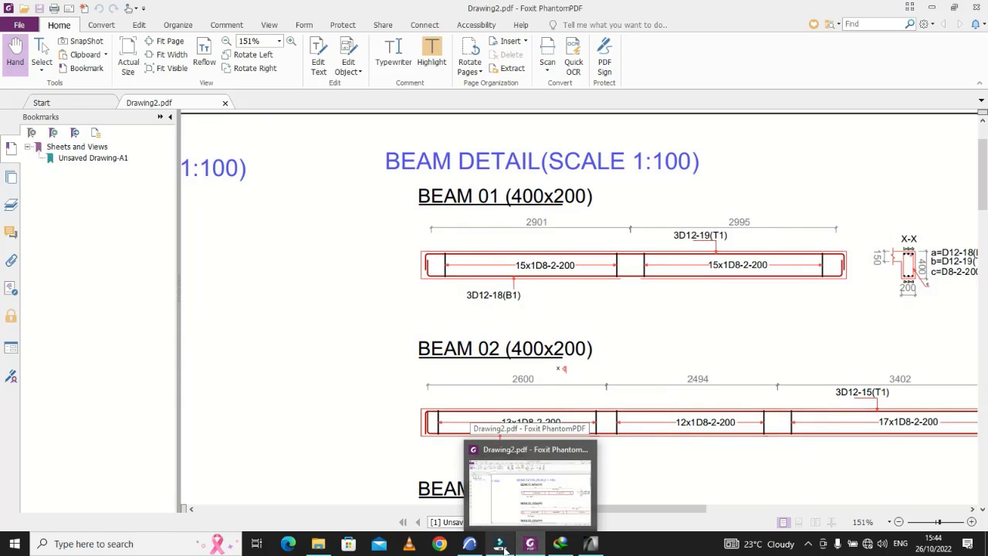
pyautogui.click(591, 544)
# Step: Change the copied label above the first span to read 3D12-19(T1)
pyautogui.click(382, 152)
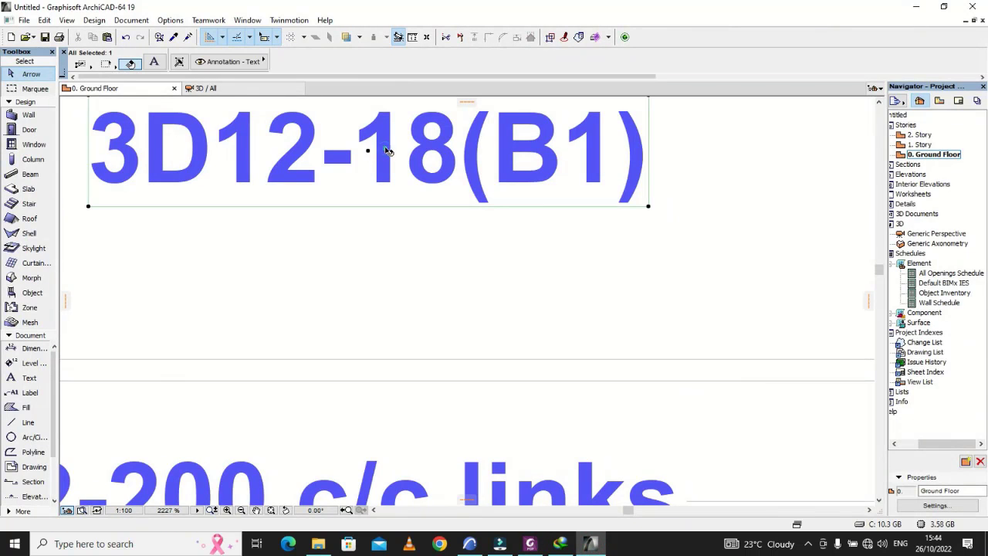
pyautogui.doubleClick(455, 160)
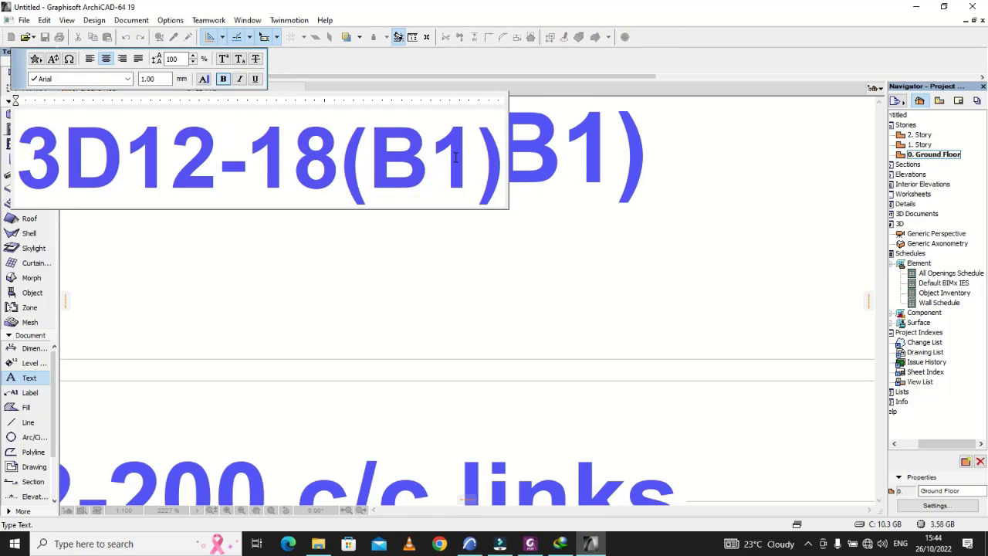
pyautogui.press('Right')
pyautogui.press('Right')
pyautogui.press('Right')
pyautogui.press('Right')
pyautogui.press('Right')
pyautogui.press('Right')
pyautogui.press('Right')
pyautogui.press('BackSpace')
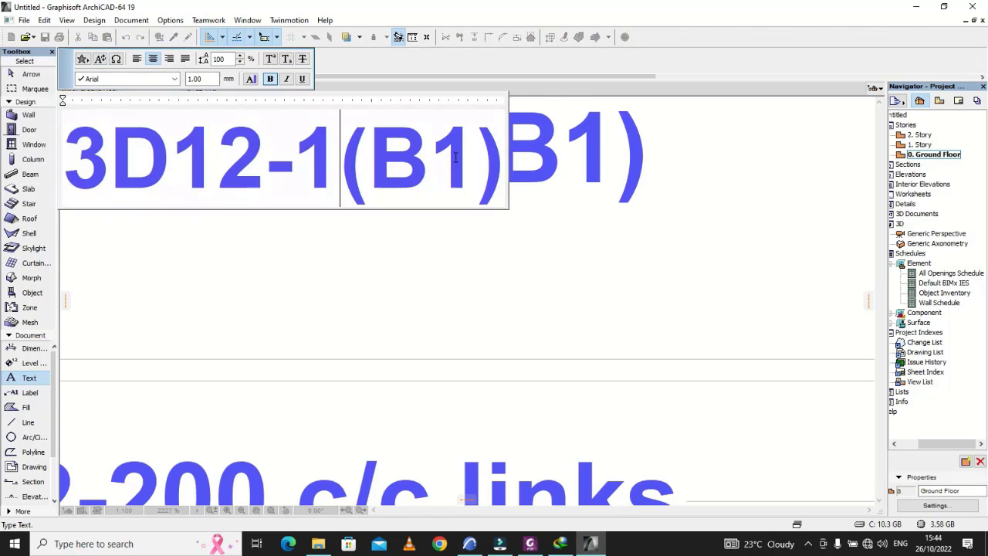
pyautogui.write('9')
pyautogui.click(431, 161)
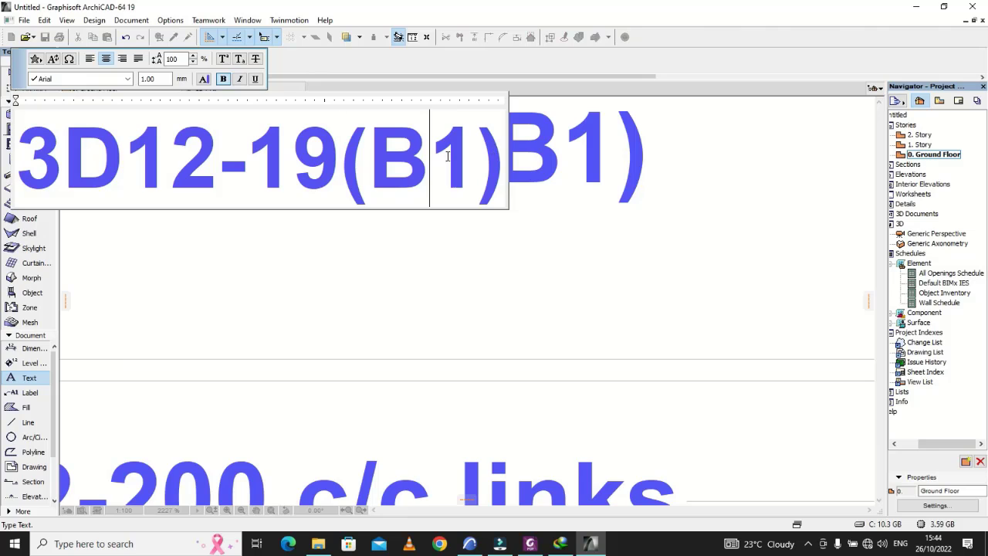
pyautogui.press('BackSpace')
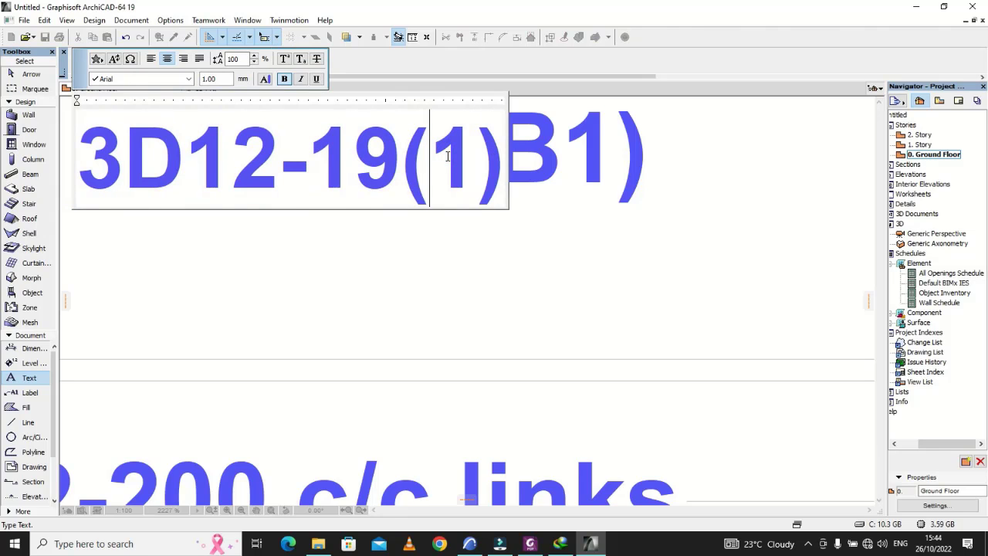
pyautogui.write('T')
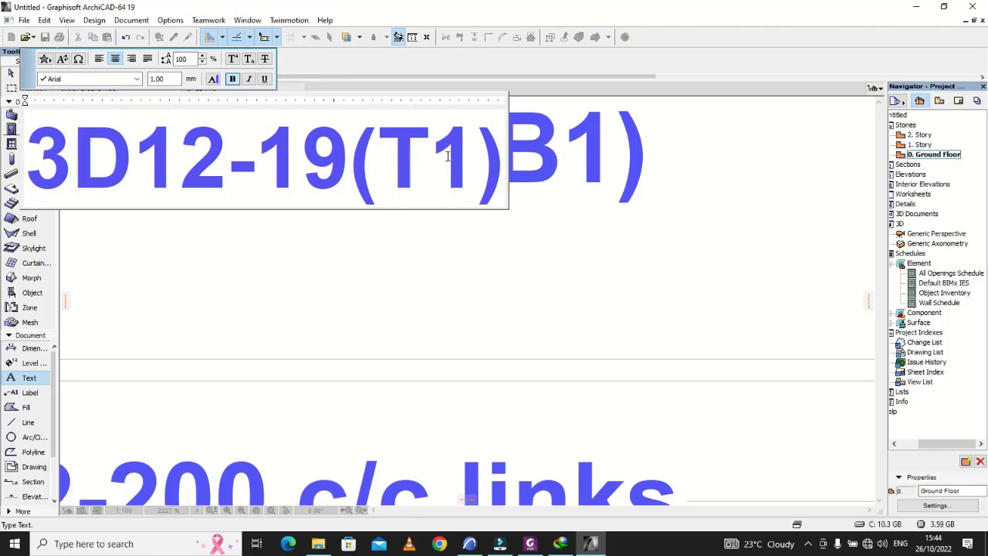
pyautogui.click(500, 263)
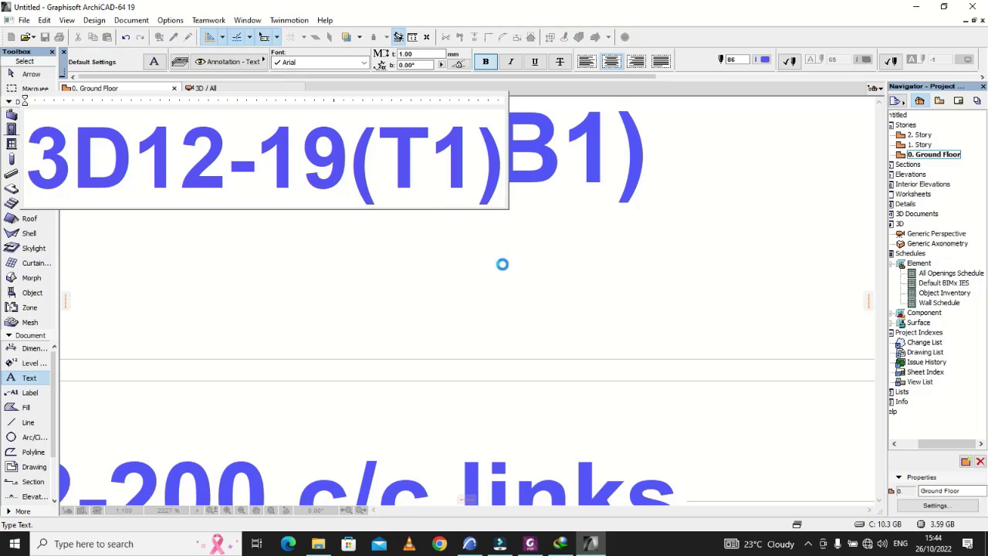
pyautogui.scroll(-8, 538, 275)
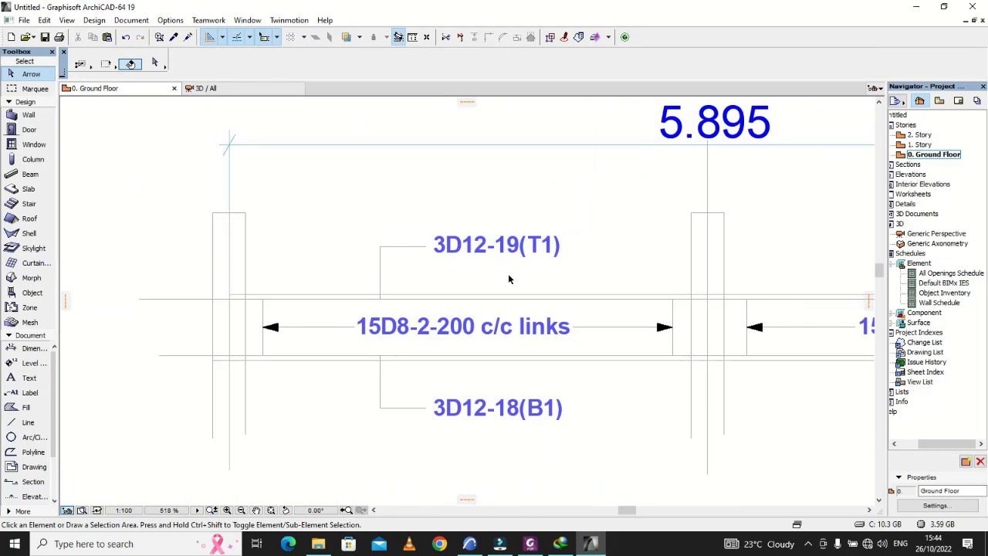
# Step: Move the 3D12-19(T1) label and its leader from the first span to the second span, starting on the beam's top bar line
pyautogui.scroll(4, 432, 295)
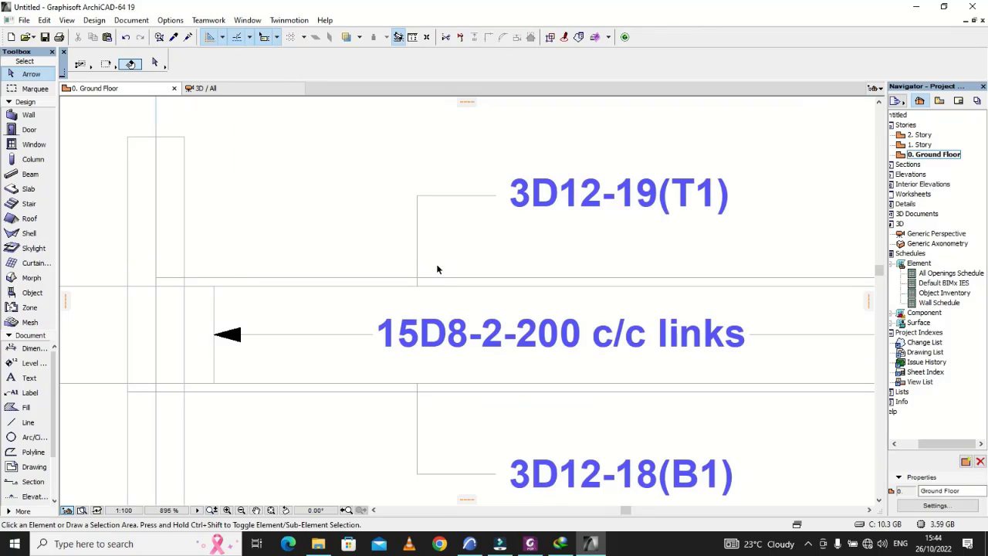
pyautogui.moveTo(441, 260); pyautogui.dragTo(386, 170)
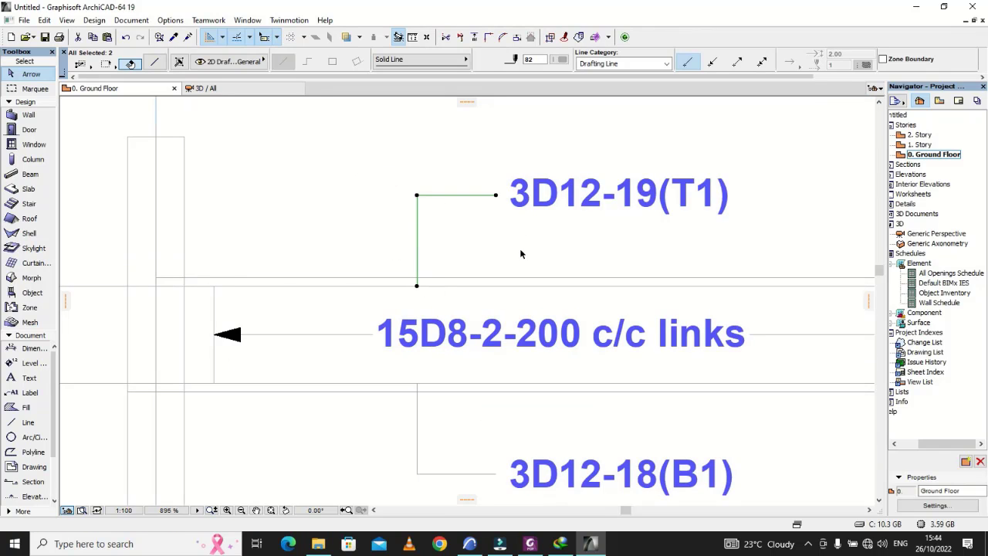
pyautogui.keyDown('shift'); pyautogui.click(566, 199); pyautogui.keyUp('shift')
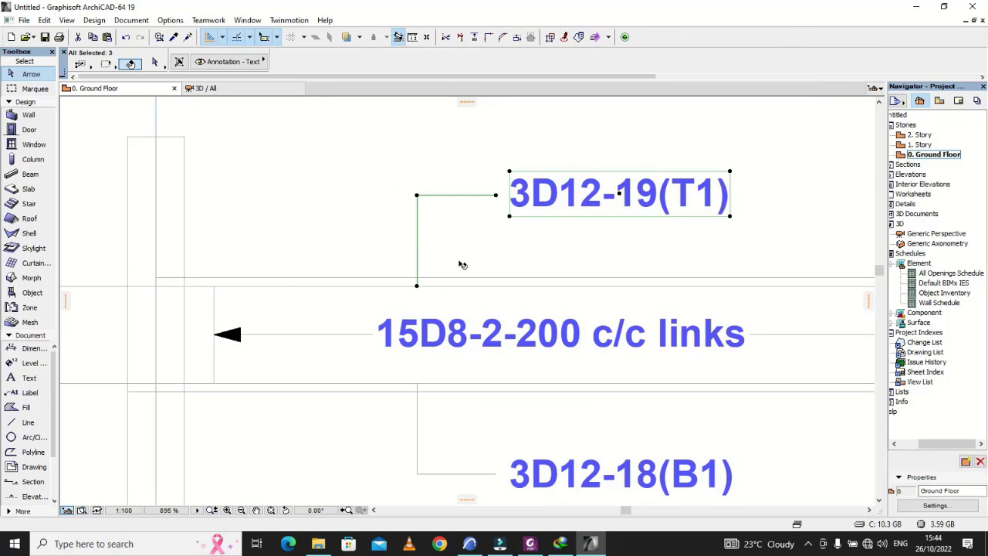
pyautogui.click(424, 287)
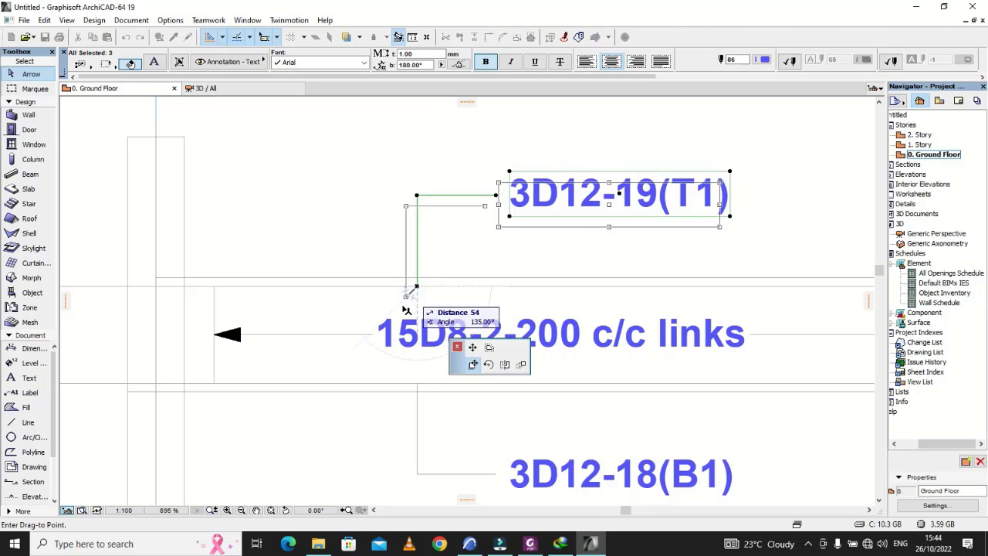
pyautogui.scroll(-5, 405, 302)
pyautogui.scroll(4, 635, 283)
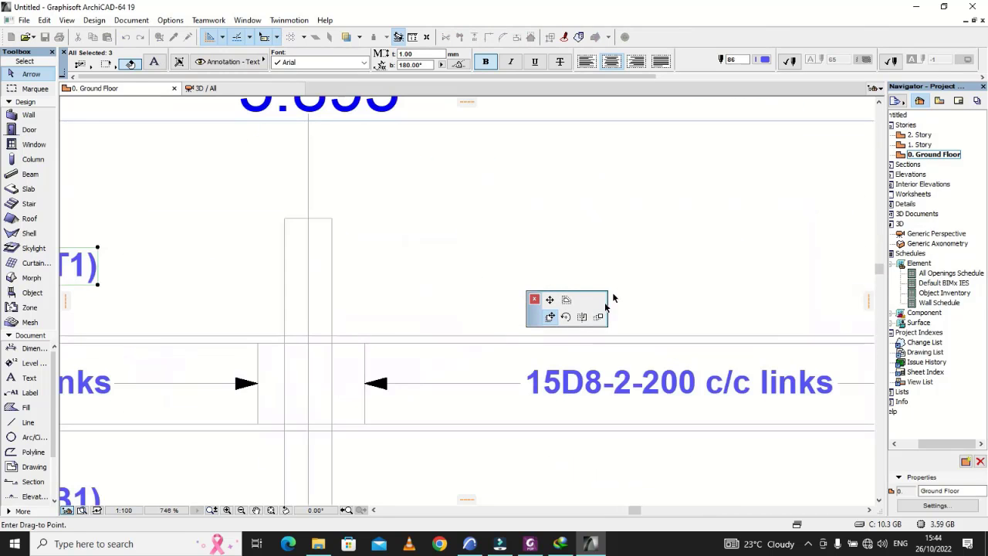
pyautogui.click(558, 344)
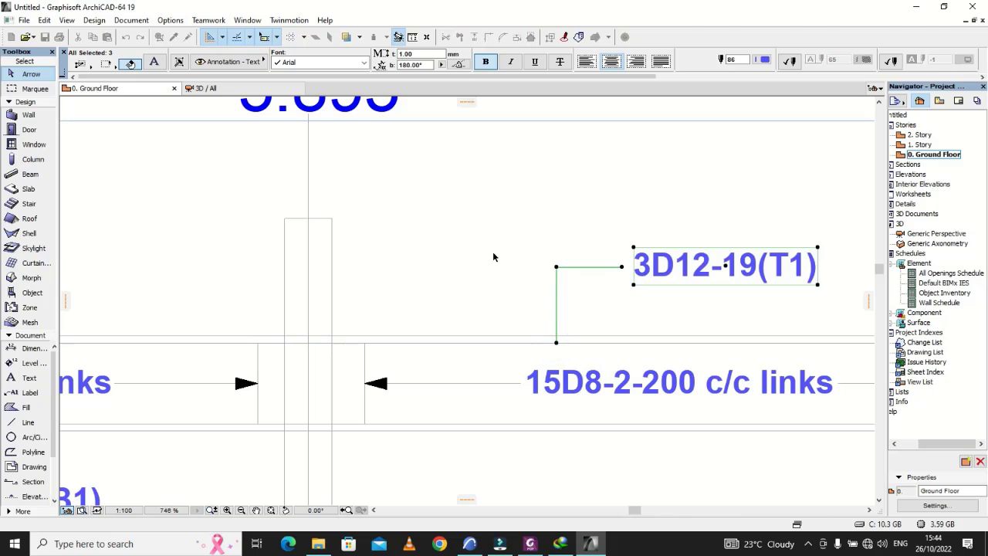
pyautogui.click(492, 252)
pyautogui.scroll(-4, 492, 255)
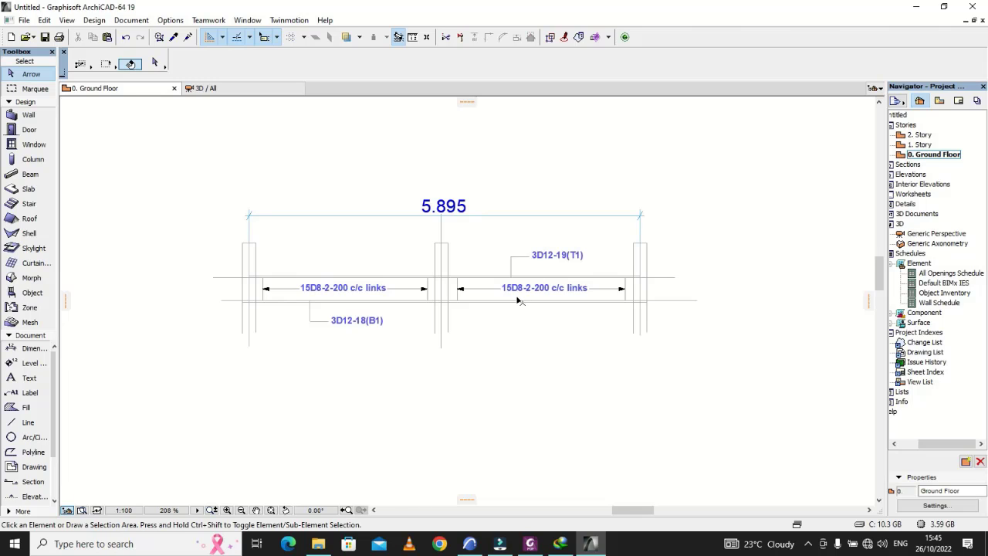
# Step: Examine the bar labels, leaders and link ranges along both spans and at the supports of the beam
pyautogui.scroll(6, 335, 301)
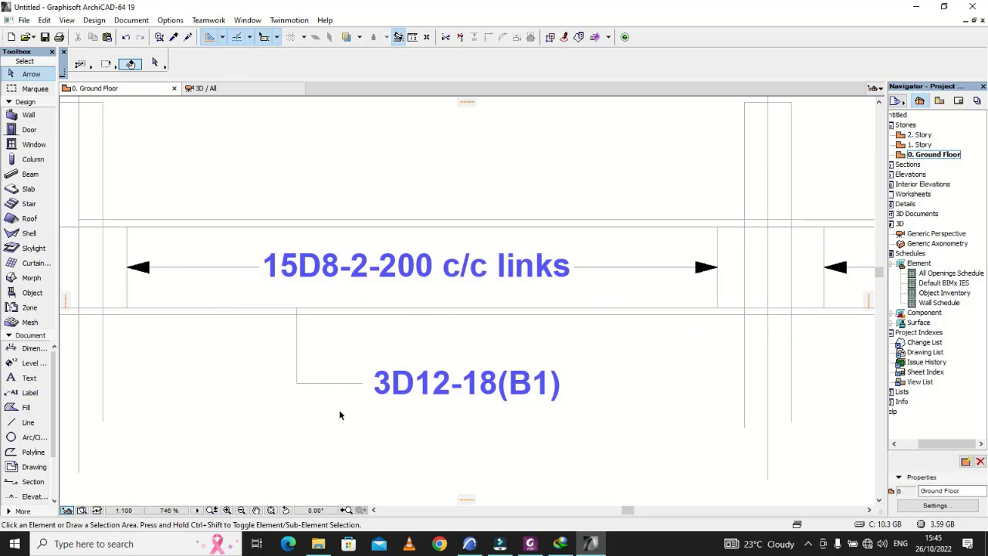
pyautogui.scroll(-4, 340, 410)
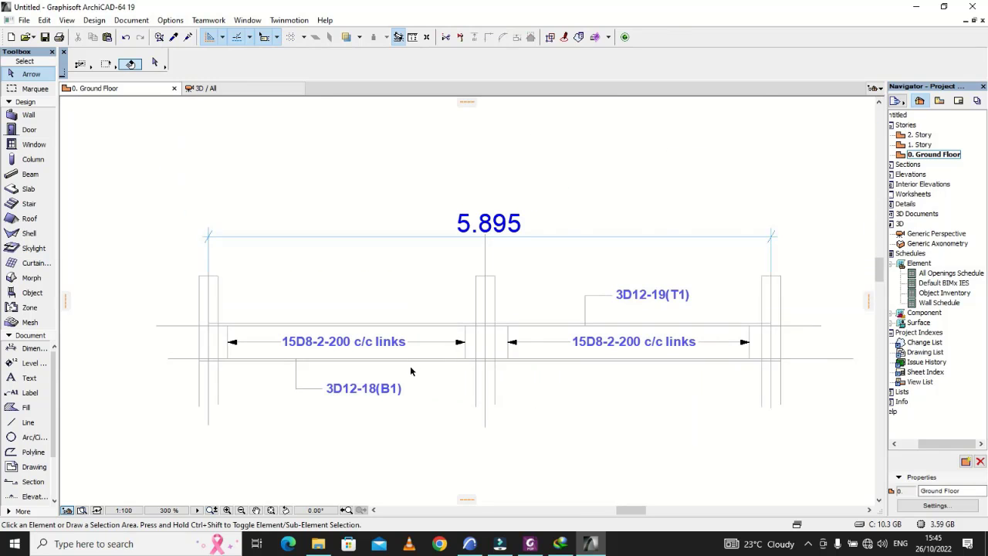
pyautogui.scroll(-2, 366, 373)
pyautogui.scroll(5, 527, 352)
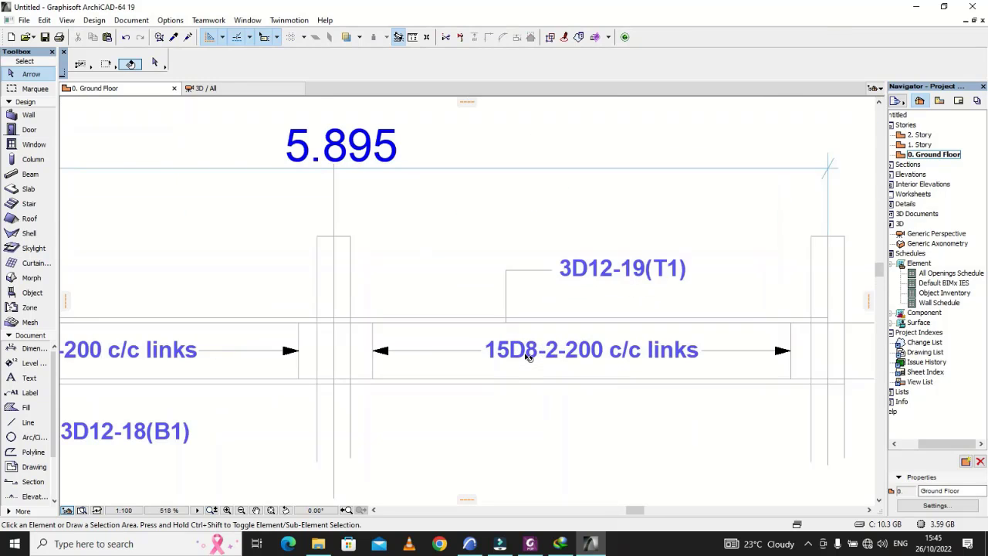
pyautogui.scroll(-3, 533, 352)
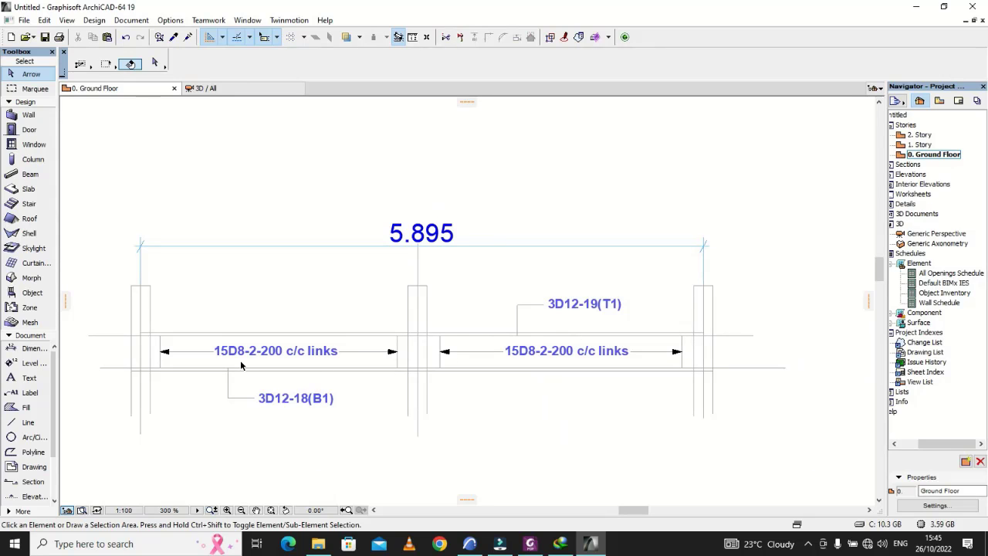
pyautogui.scroll(3, 245, 353)
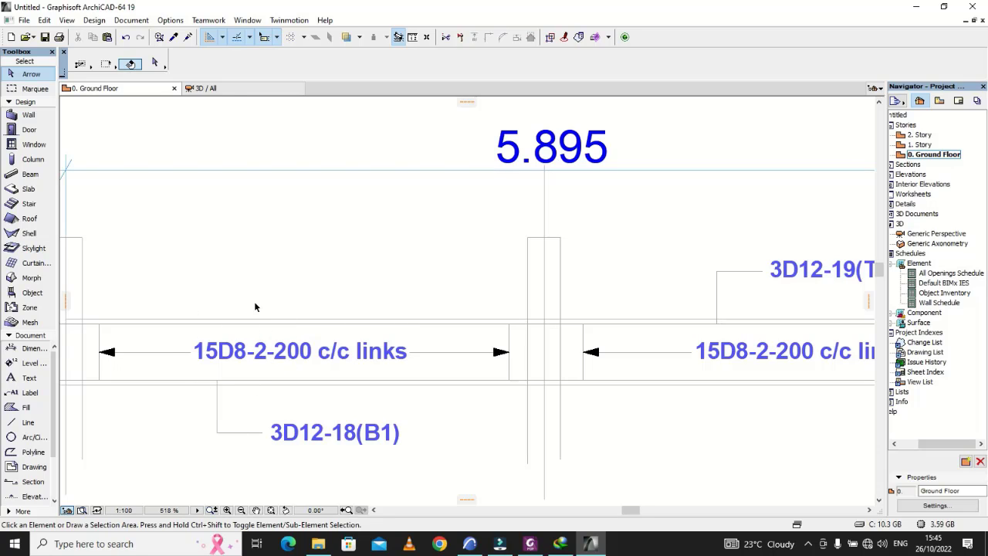
pyautogui.scroll(-2, 220, 323)
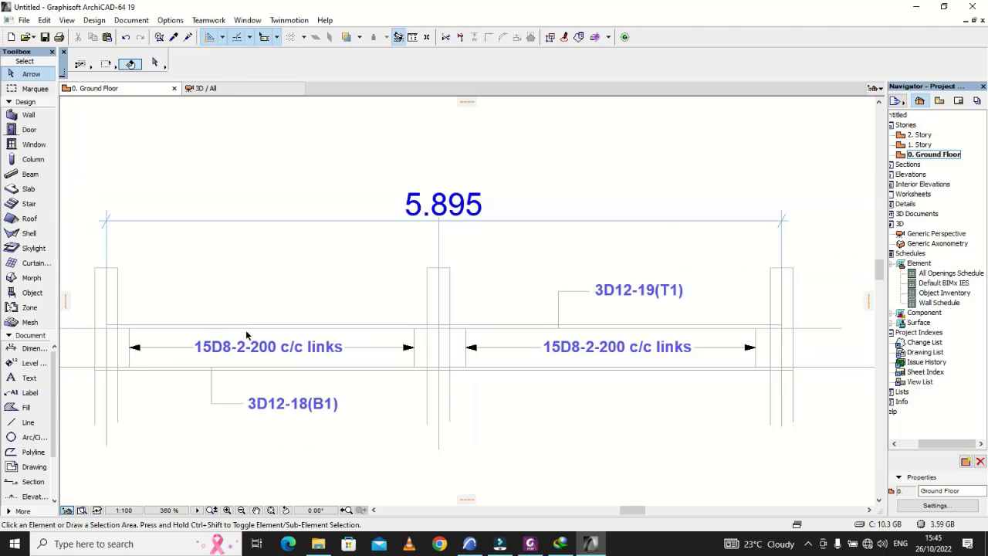
pyautogui.scroll(3, 554, 375)
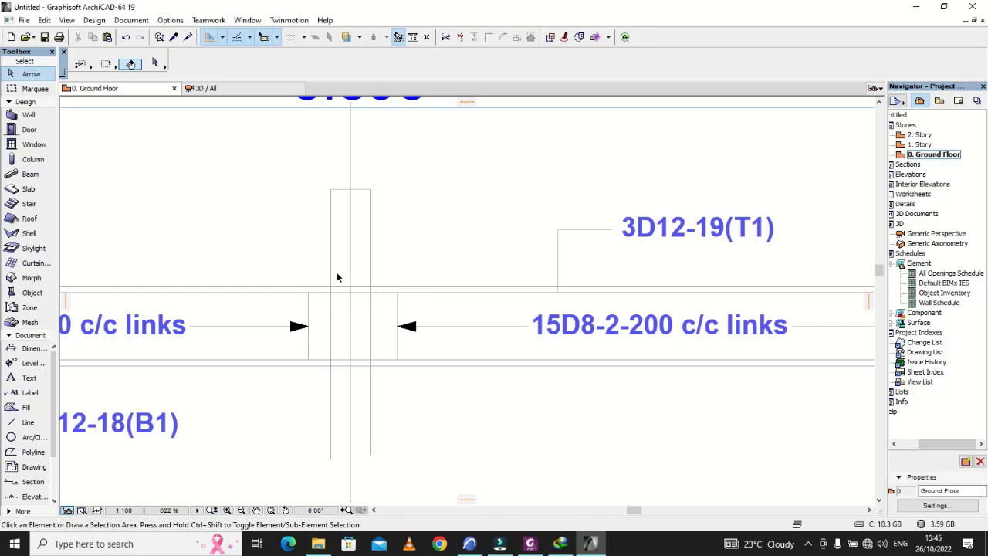
pyautogui.scroll(-6, 486, 296)
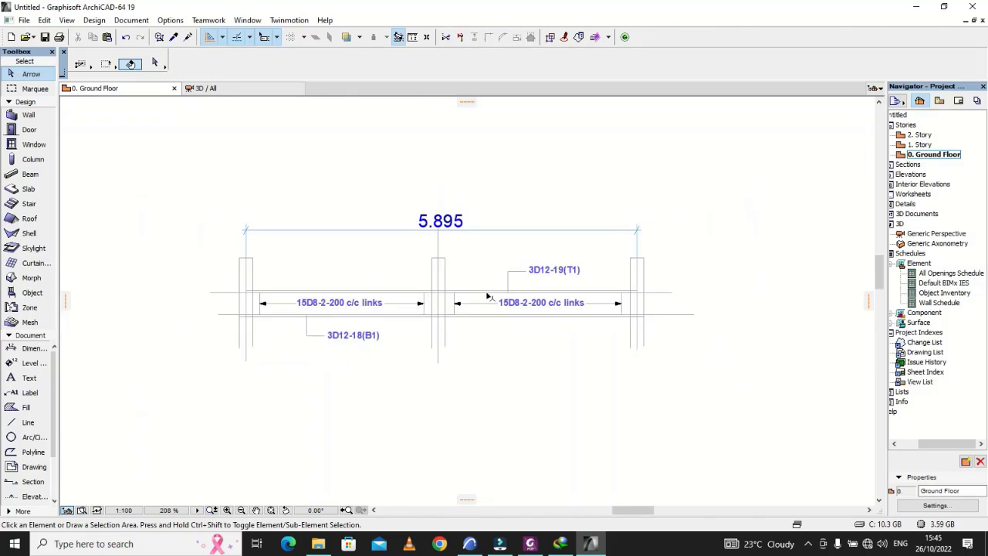
pyautogui.scroll(4, 544, 304)
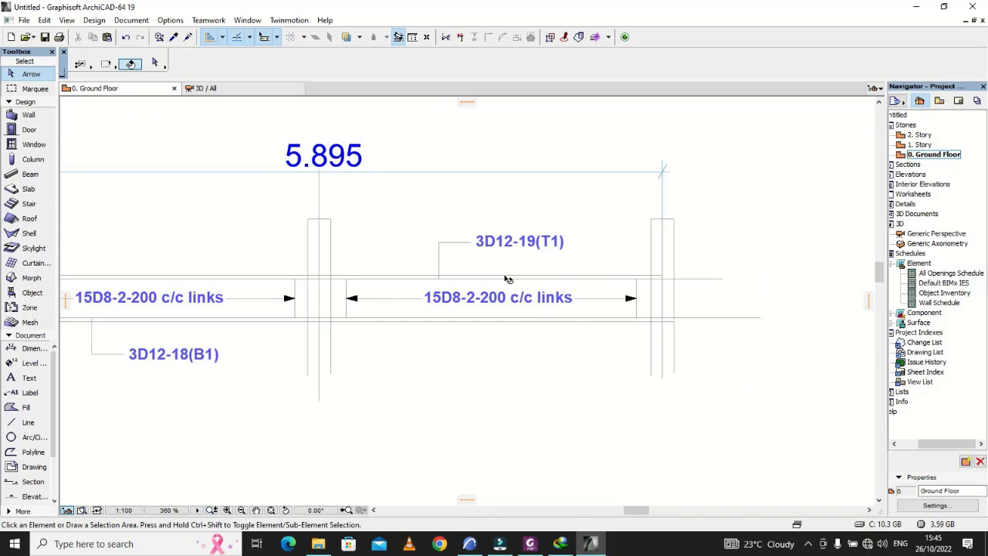
pyautogui.scroll(-2, 585, 266)
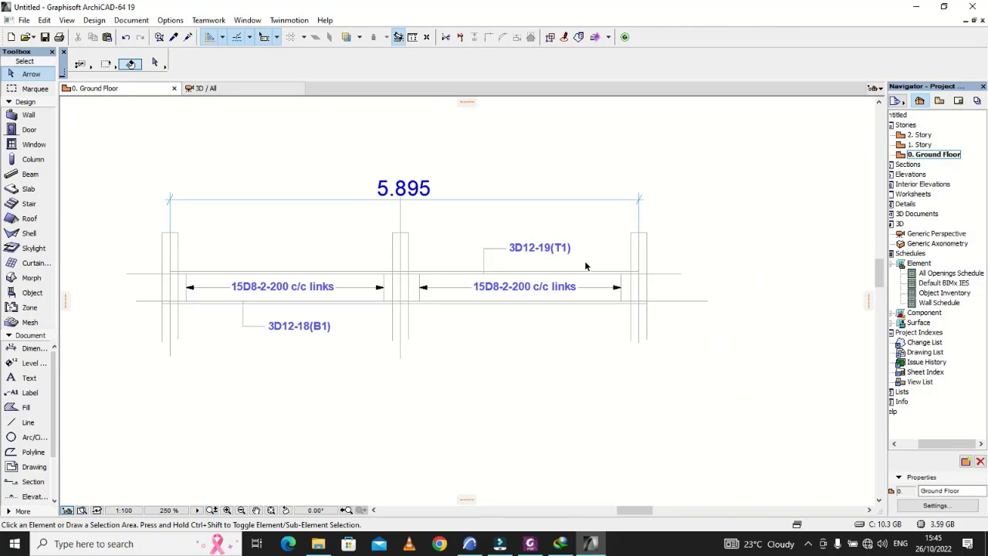
pyautogui.scroll(3, 239, 321)
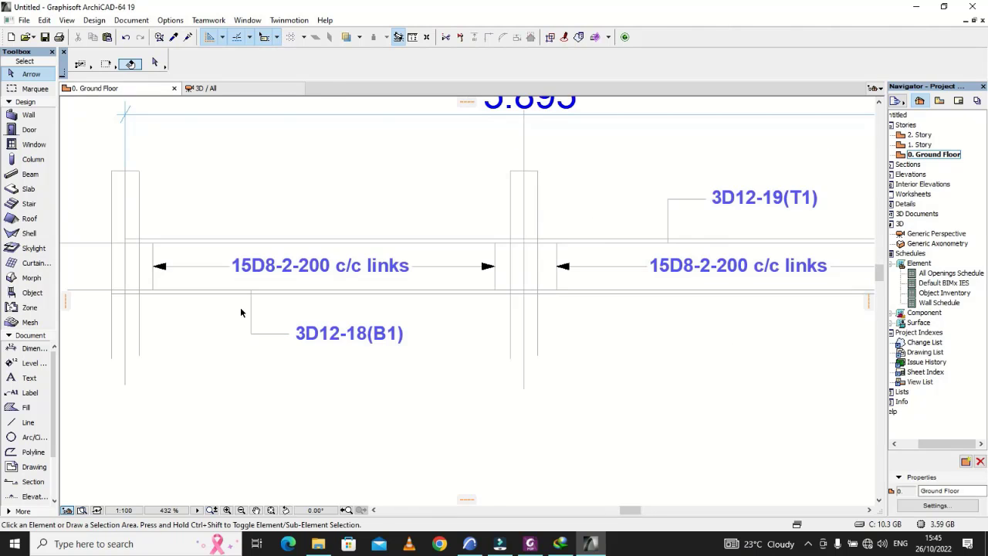
pyautogui.scroll(-4, 239, 313)
pyautogui.scroll(-1, 207, 291)
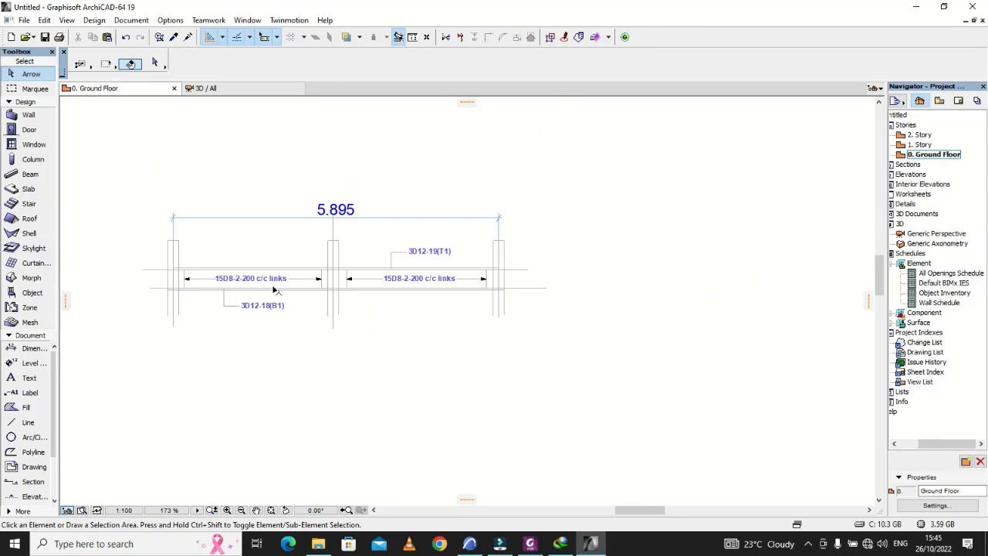
pyautogui.scroll(5, 494, 282)
pyautogui.scroll(-5, 494, 282)
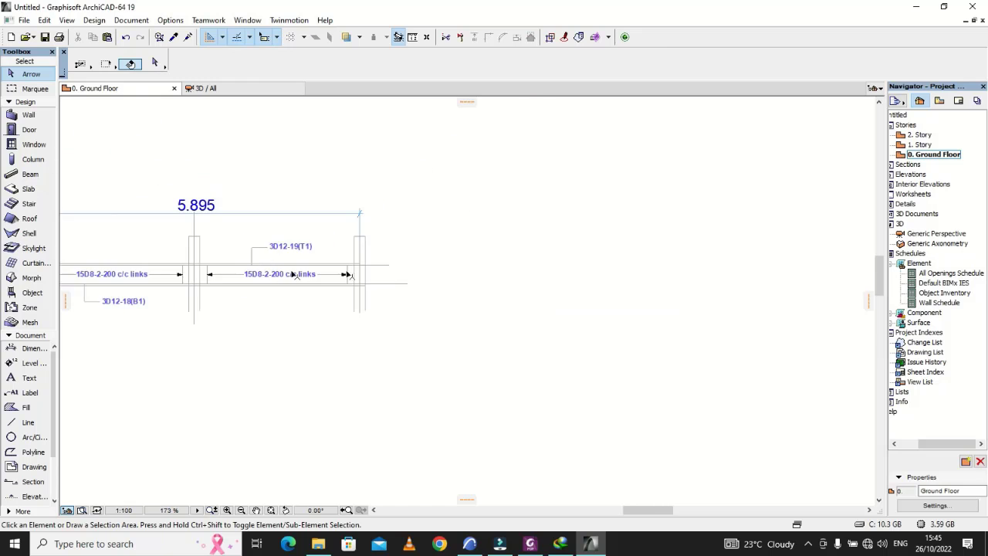
pyautogui.scroll(3, 491, 286)
pyautogui.scroll(2, 490, 288)
# Step: Activate the Line tool, switch to Foxit PhantomPDF to check the beam details and section marks in Drawing2.pdf, and return to ArchiCAD
pyautogui.click(28, 422)
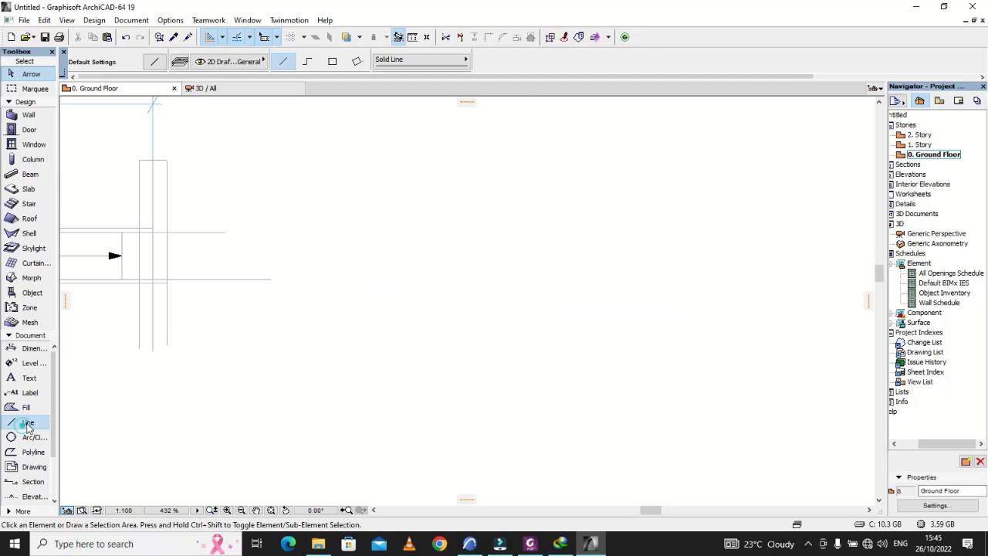
pyautogui.click(530, 543)
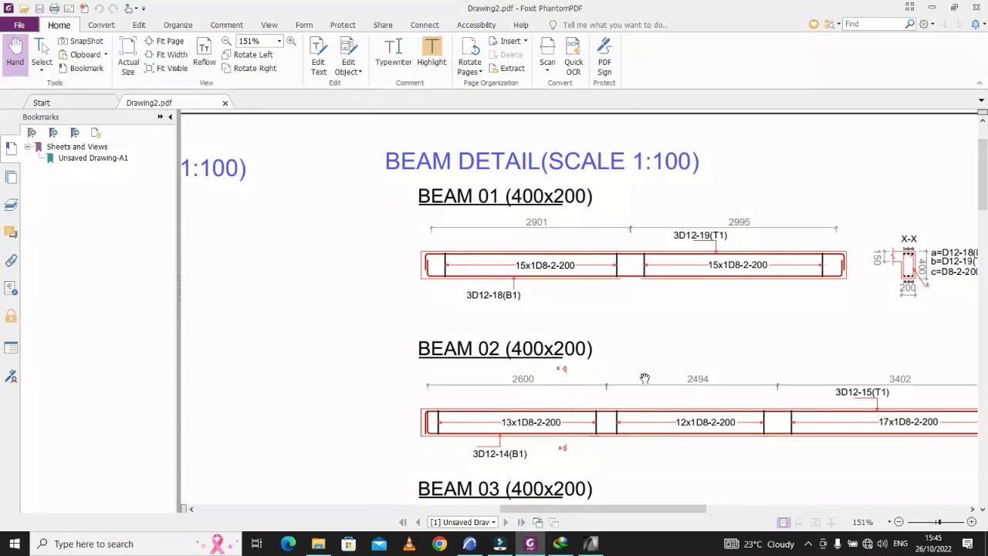
pyautogui.scroll(-4, 510, 305)
pyautogui.scroll(2, 529, 313)
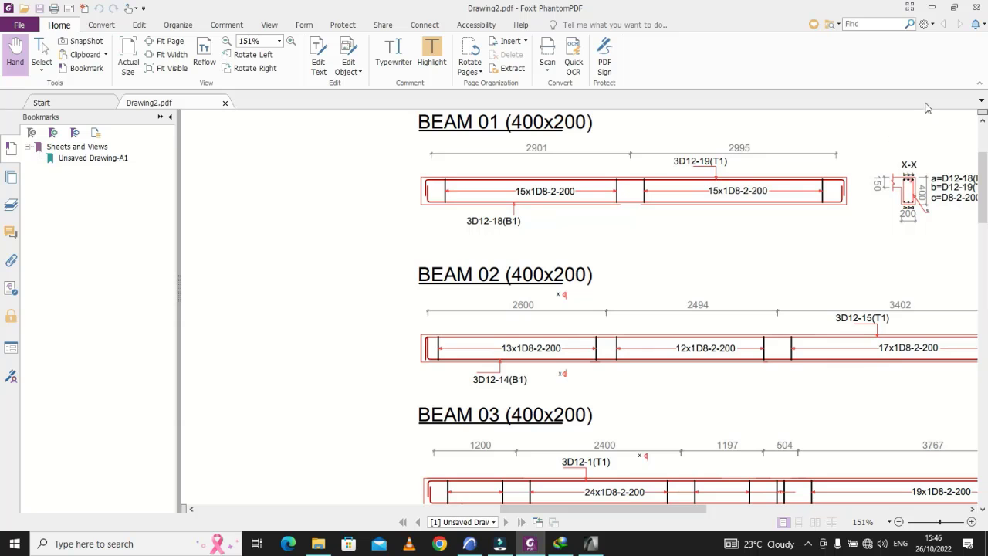
pyautogui.click(572, 530)
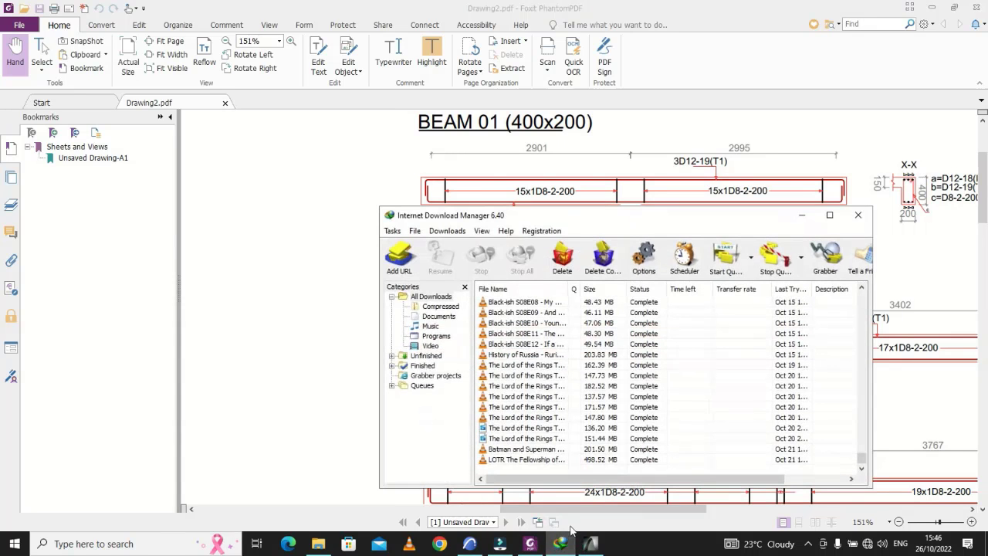
pyautogui.click(578, 545)
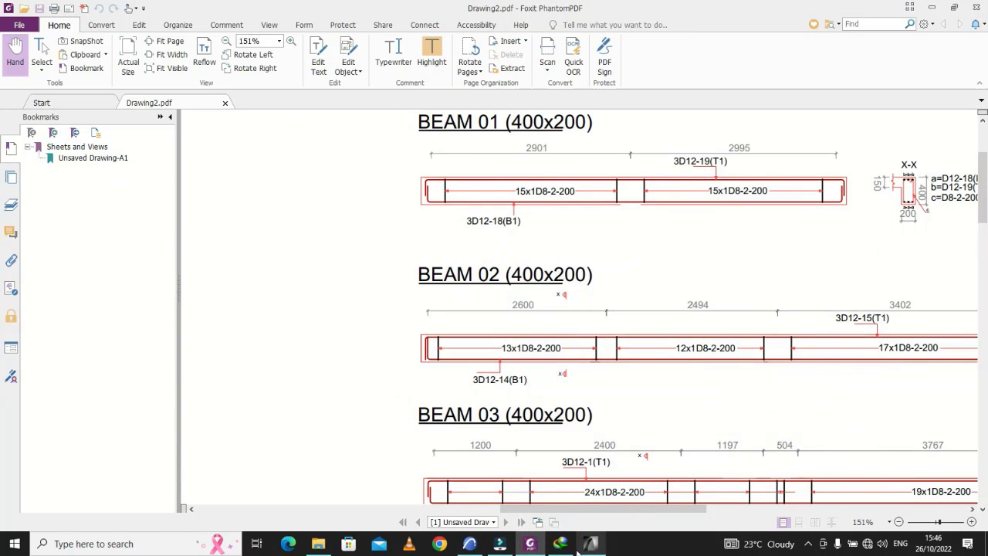
pyautogui.click(590, 544)
# Step: Draw a vertical section line through the first span near its outer support, from below the beam to above it
pyautogui.scroll(-3, 510, 364)
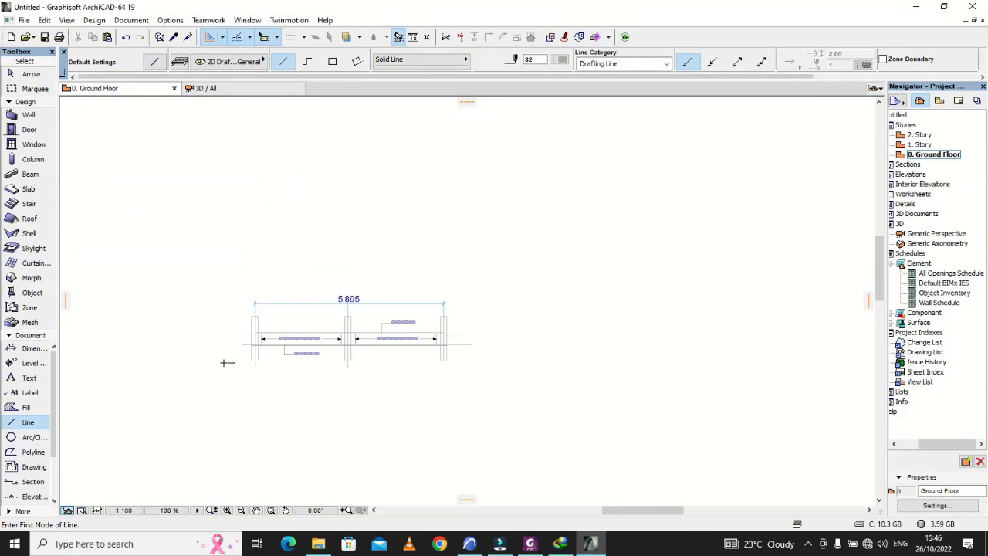
pyautogui.scroll(8, 231, 362)
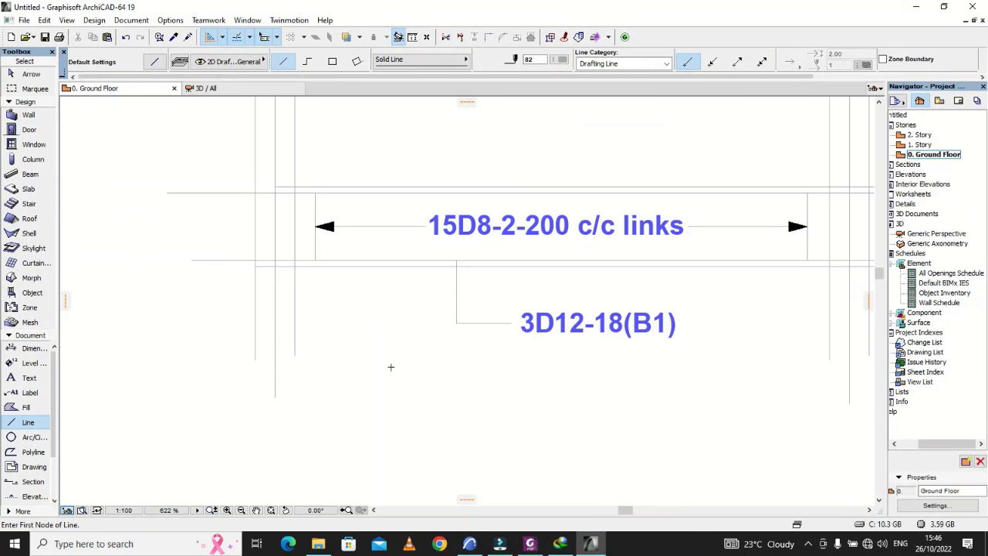
pyautogui.scroll(-2, 378, 363)
pyautogui.click(387, 391)
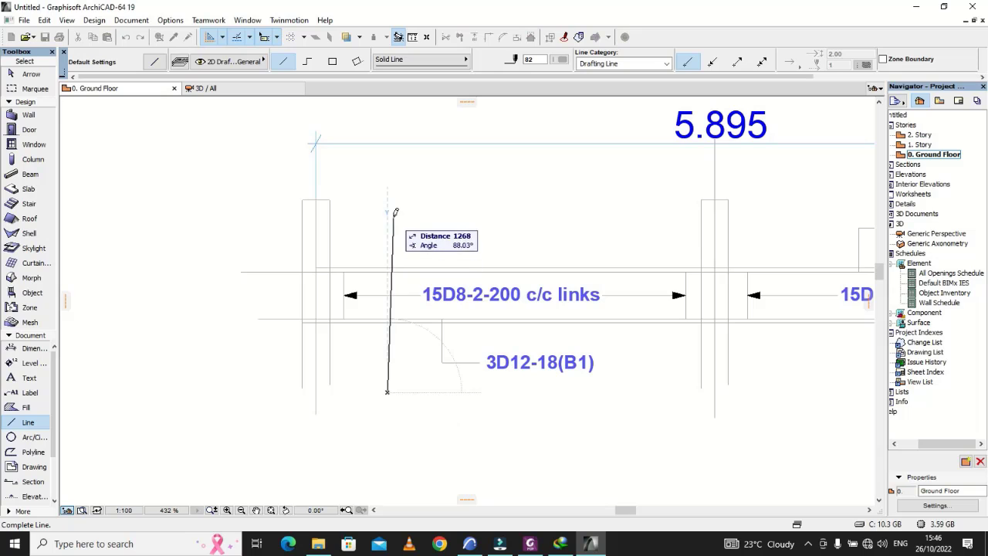
pyautogui.click(386, 192)
# Step: Draw a small triangular arrowhead at the section line's upper end, with one side at 315° and a return side about 52 long
pyautogui.scroll(3, 380, 206)
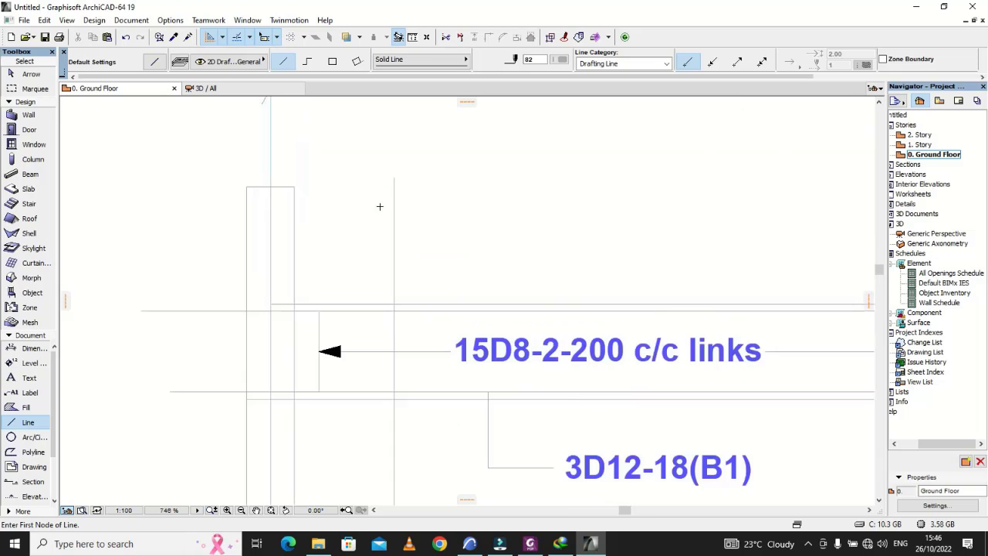
pyautogui.scroll(6, 379, 206)
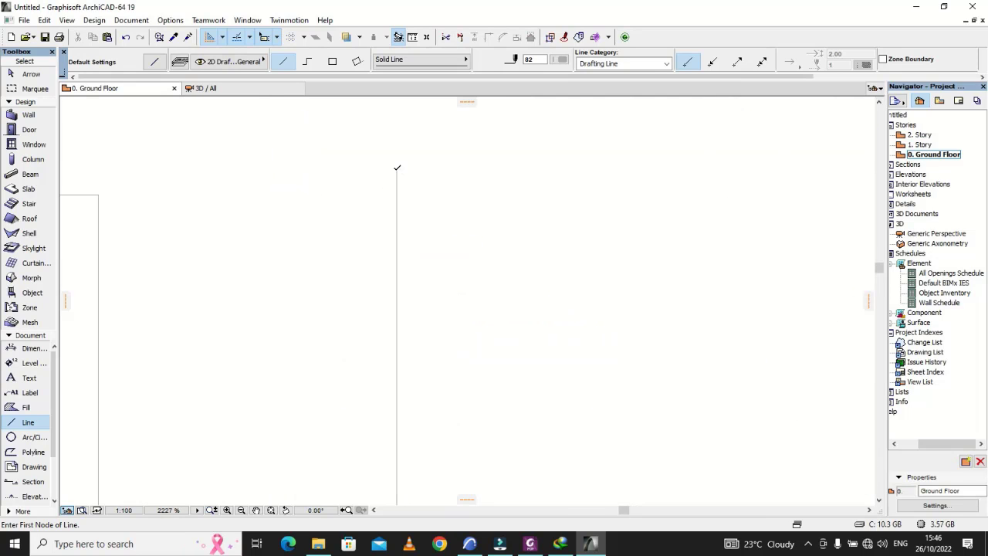
pyautogui.click(397, 167)
pyautogui.click(429, 200)
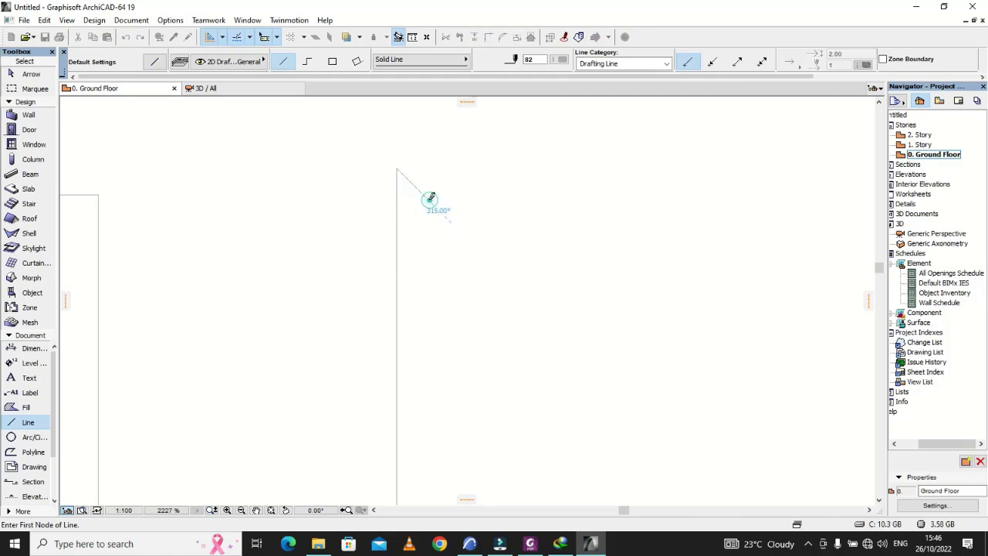
pyautogui.click(429, 200)
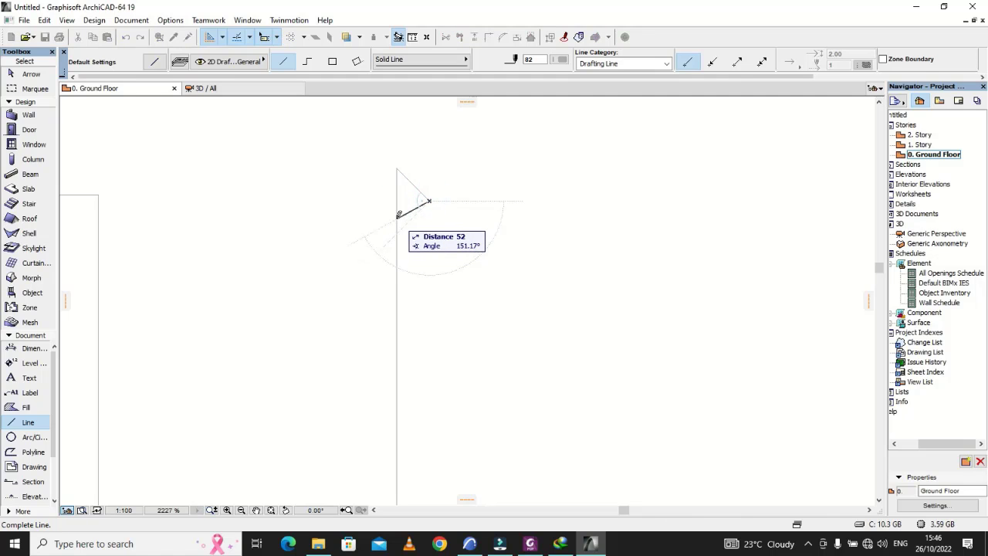
pyautogui.click(397, 217)
pyautogui.scroll(-10, 445, 216)
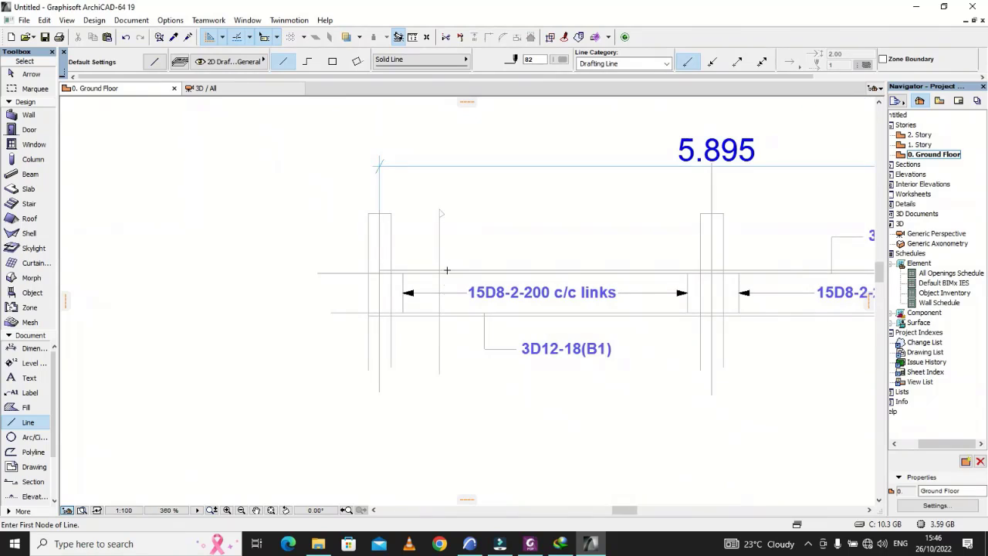
pyautogui.scroll(5, 440, 410)
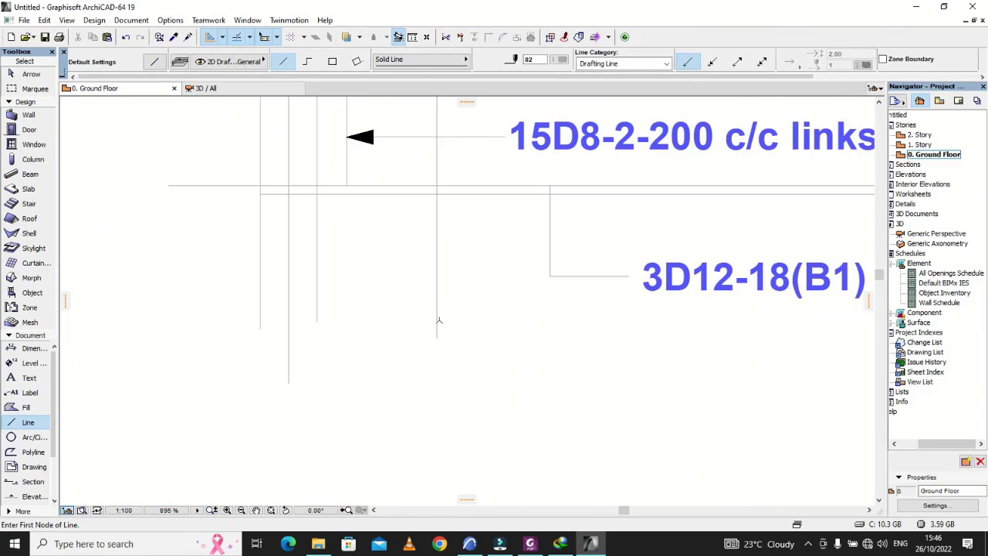
pyautogui.scroll(-6, 479, 366)
pyautogui.press('Escape')
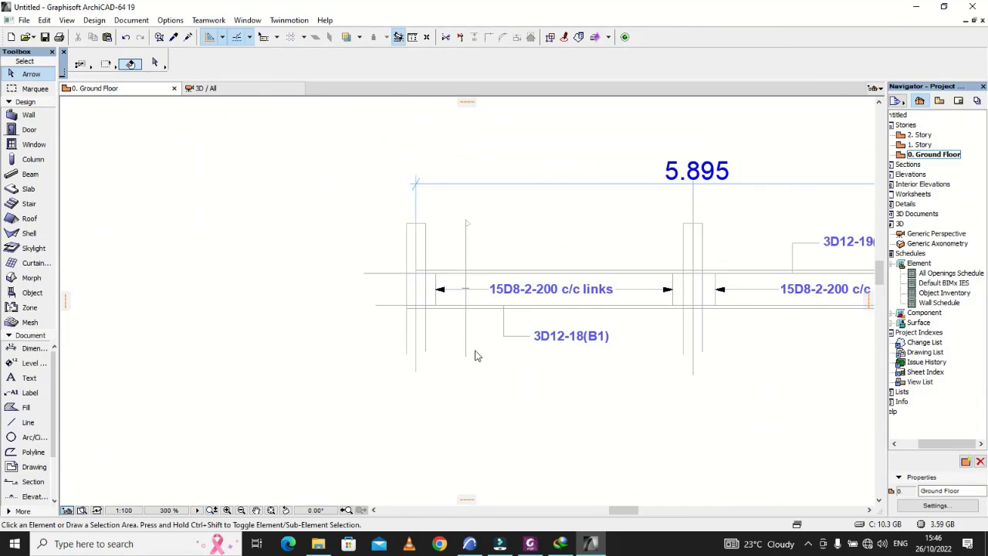
# Step: Shorten the vertical section line by moving its lower end up onto the link range line at mid-depth of the beam, about 731 long
pyautogui.click(465, 358)
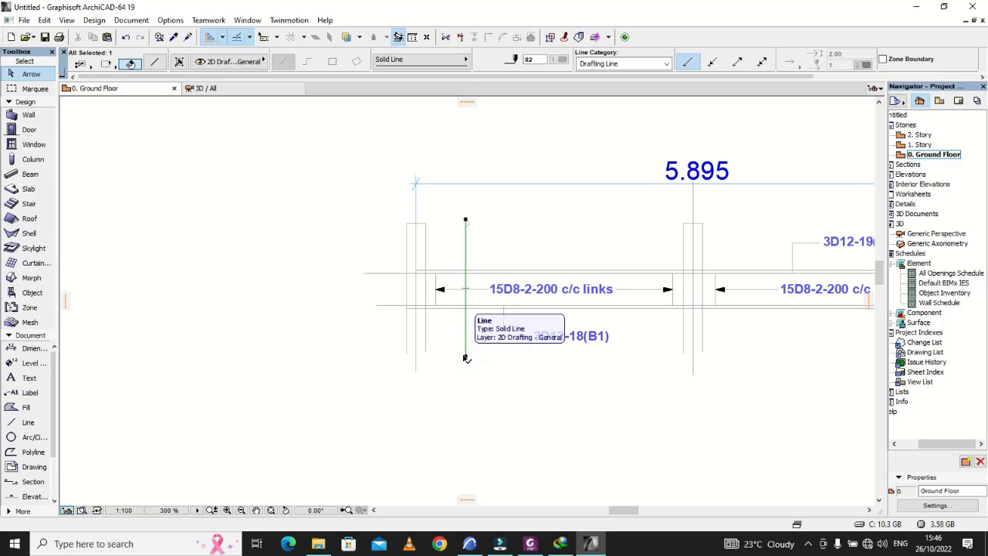
pyautogui.click(465, 356)
pyautogui.scroll(1, 465, 281)
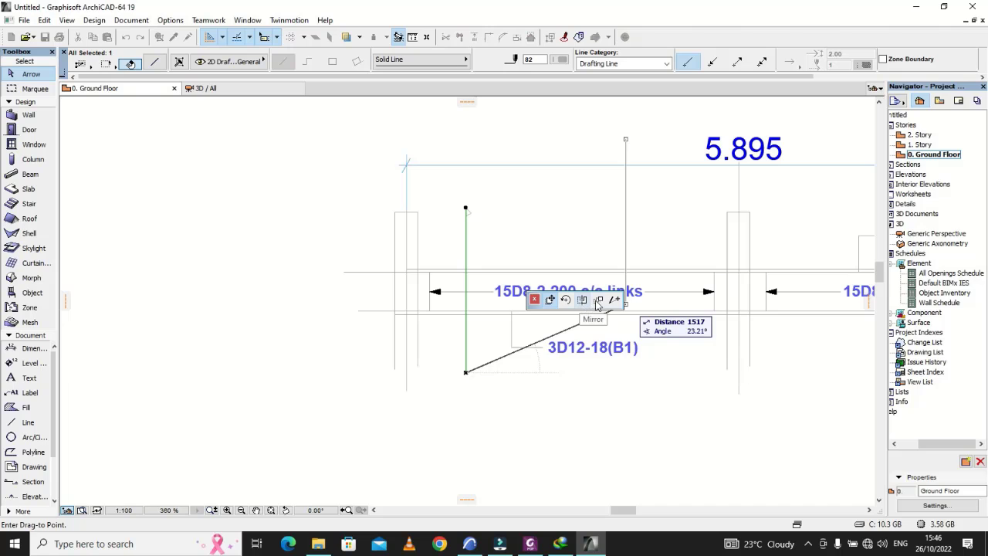
pyautogui.click(615, 300)
pyautogui.scroll(5, 456, 284)
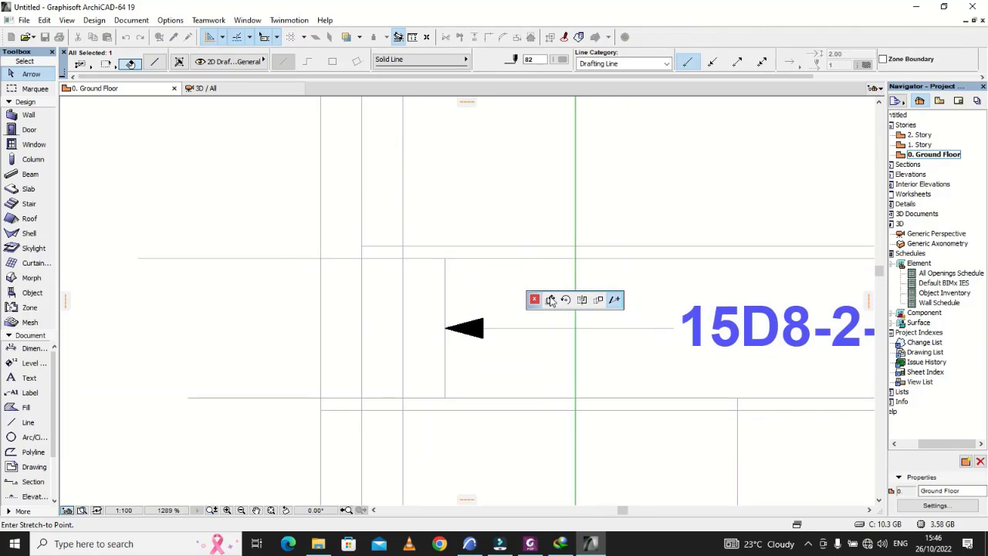
pyautogui.click(575, 285)
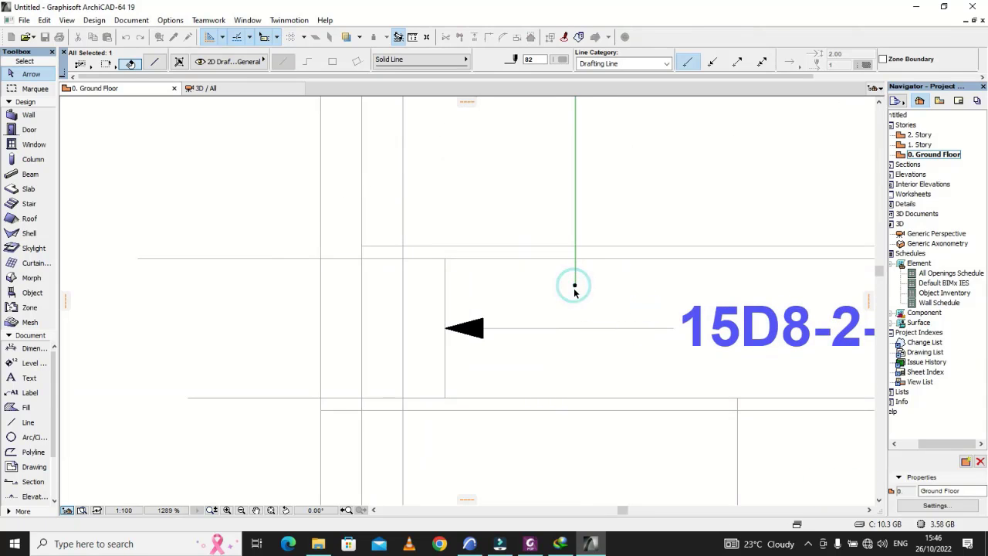
pyautogui.rightClick(575, 288)
pyautogui.click(581, 316)
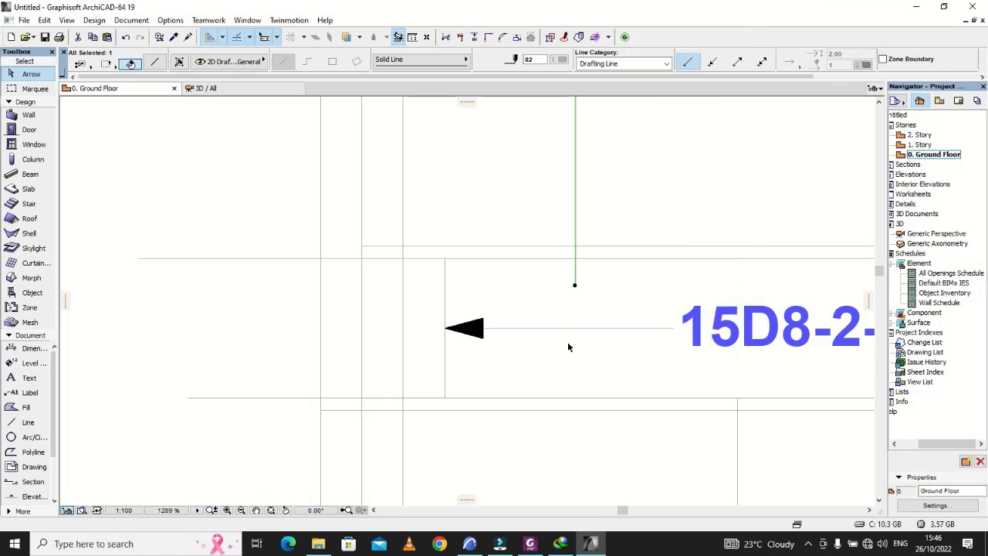
pyautogui.scroll(-5, 568, 348)
pyautogui.scroll(3, 573, 328)
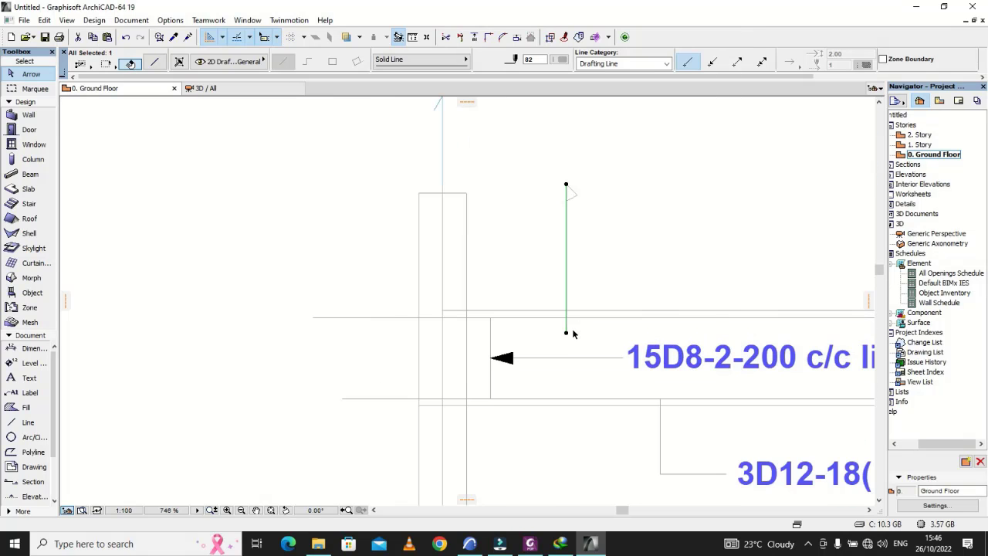
pyautogui.click(567, 335)
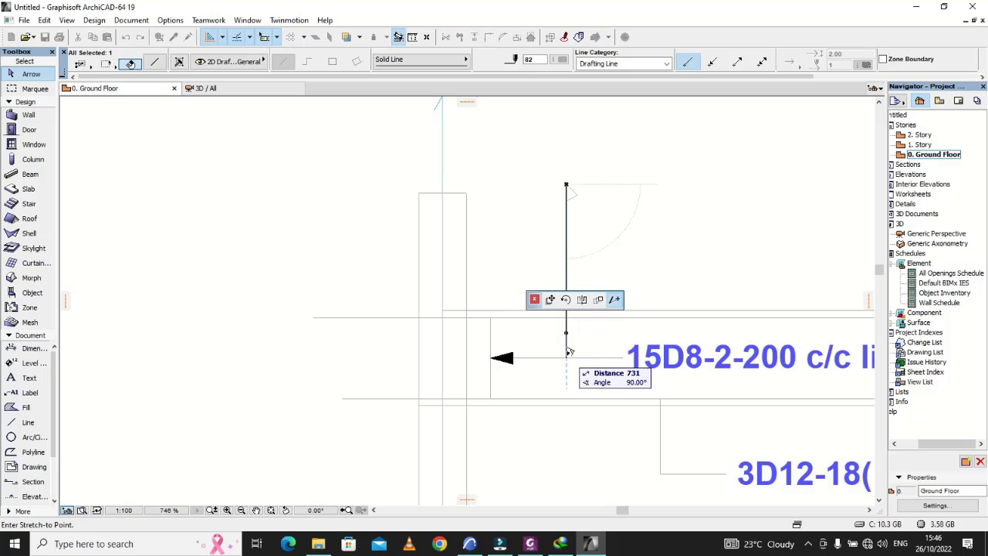
pyautogui.click(567, 357)
pyautogui.press('Escape')
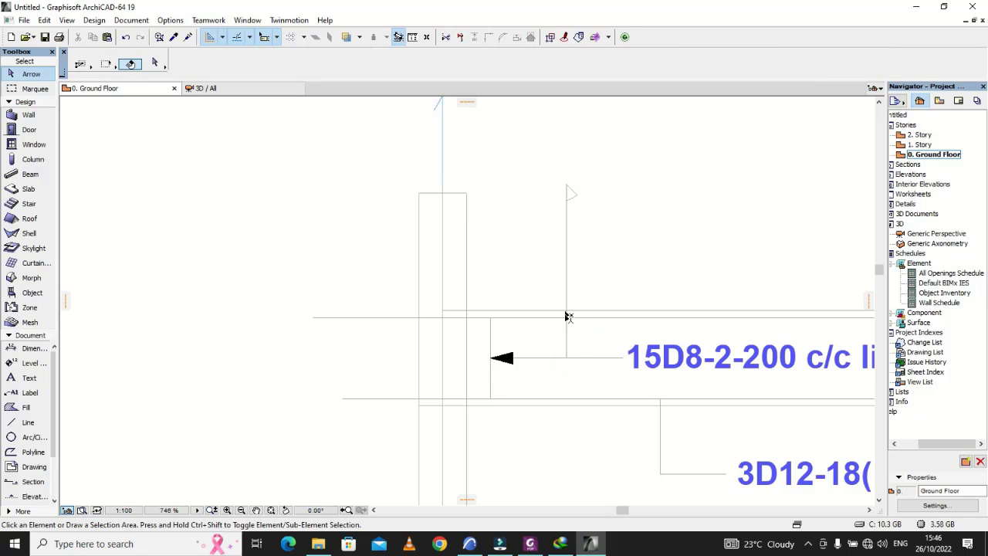
# Step: Mirror a copy of the section line and its two arrowhead sides about a horizontal axis through the line's lower end
pyautogui.click(567, 295)
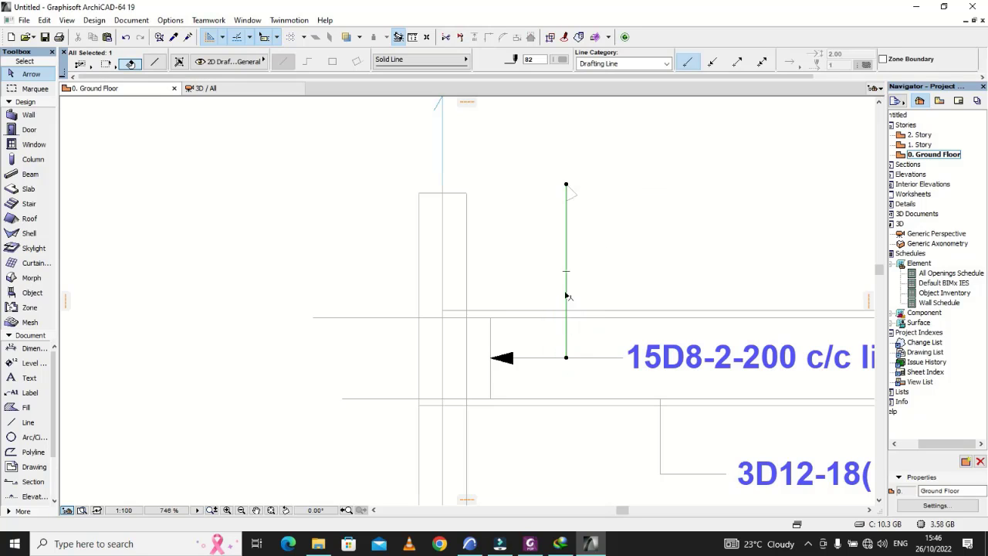
pyautogui.keyDown('shift'); pyautogui.click(573, 197); pyautogui.keyUp('shift')
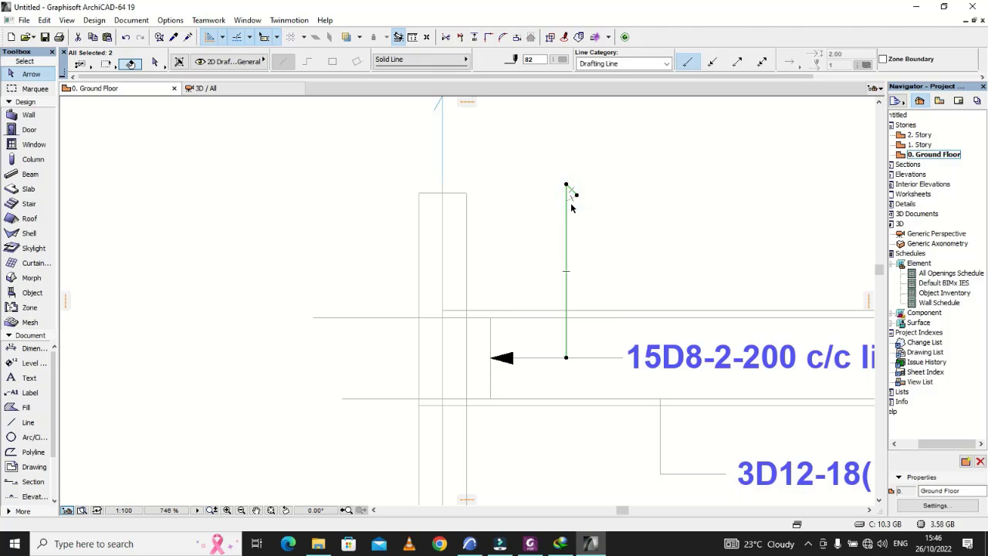
pyautogui.keyDown('shift'); pyautogui.click(572, 199); pyautogui.keyUp('shift')
pyautogui.rightClick(568, 360)
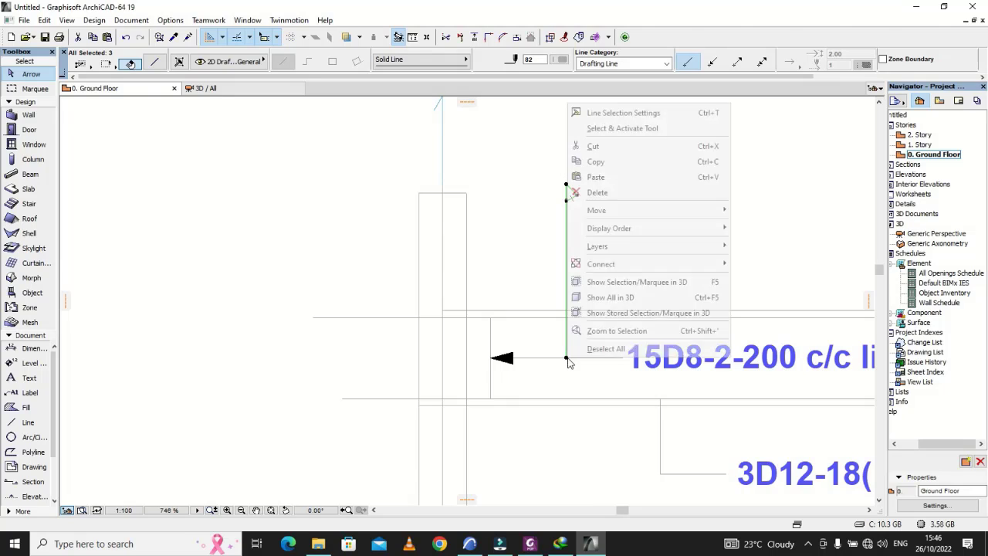
pyautogui.moveTo(647, 211)
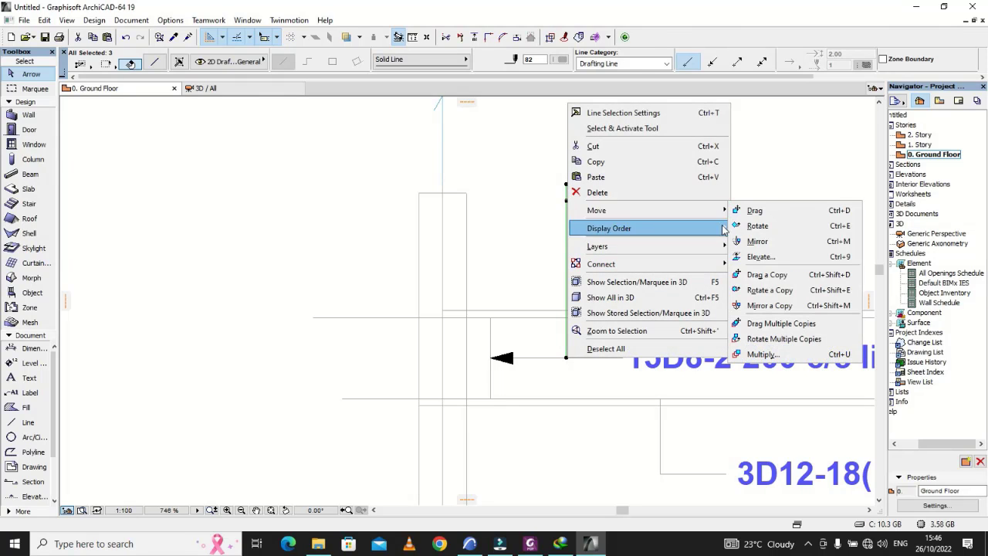
pyautogui.click(770, 305)
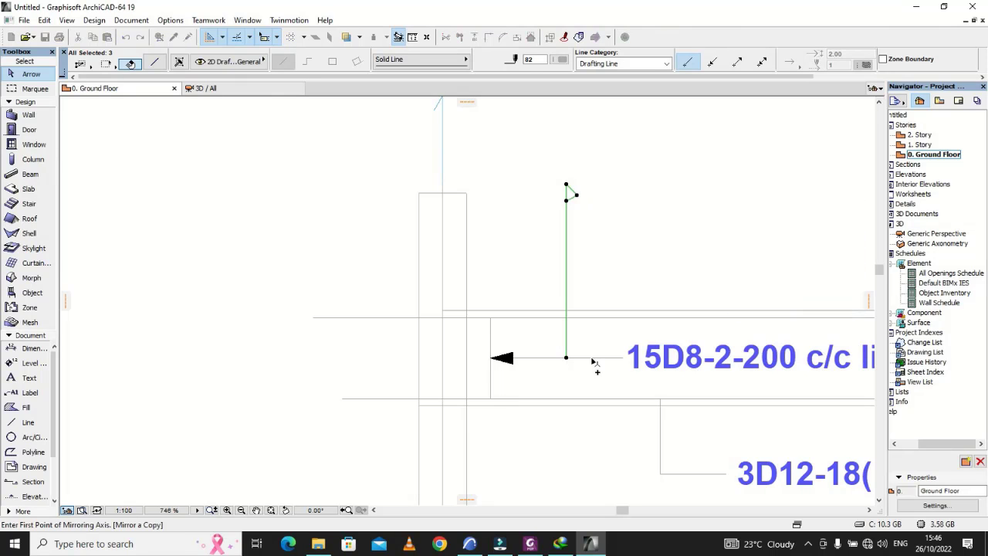
pyautogui.click(566, 358)
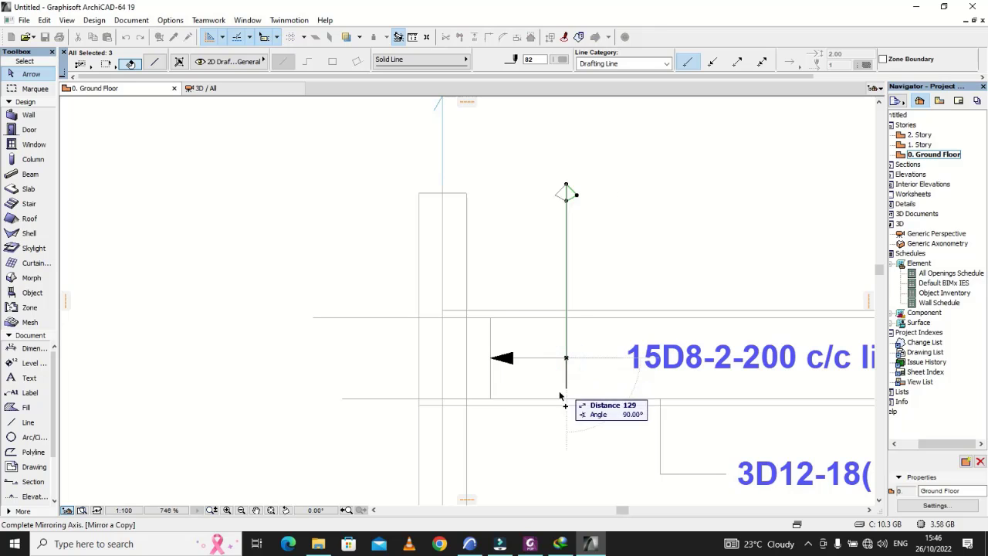
pyautogui.click(533, 357)
pyautogui.click(610, 268)
pyautogui.scroll(-3, 484, 266)
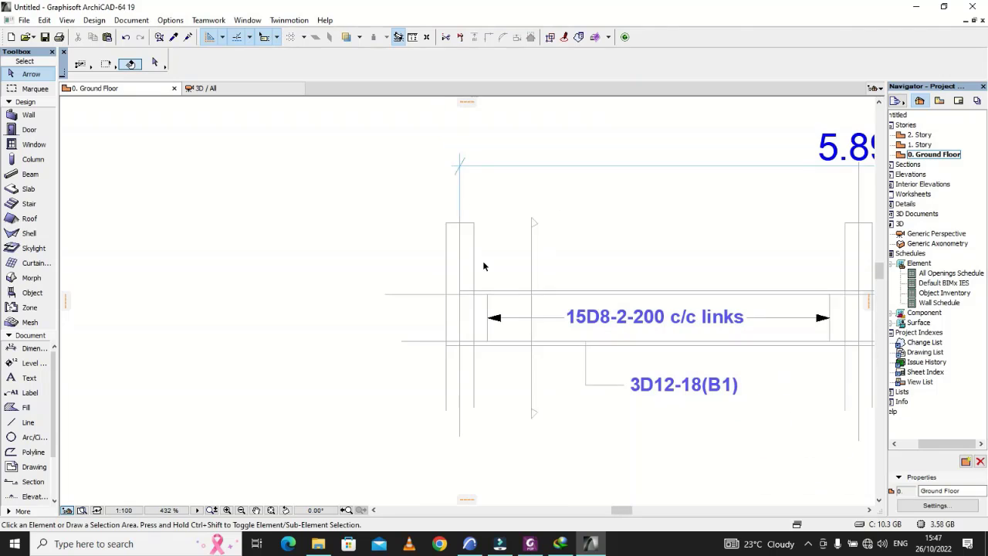
# Step: Add a text label "X" next to the section mark's lower arrowhead
pyautogui.scroll(5, 540, 386)
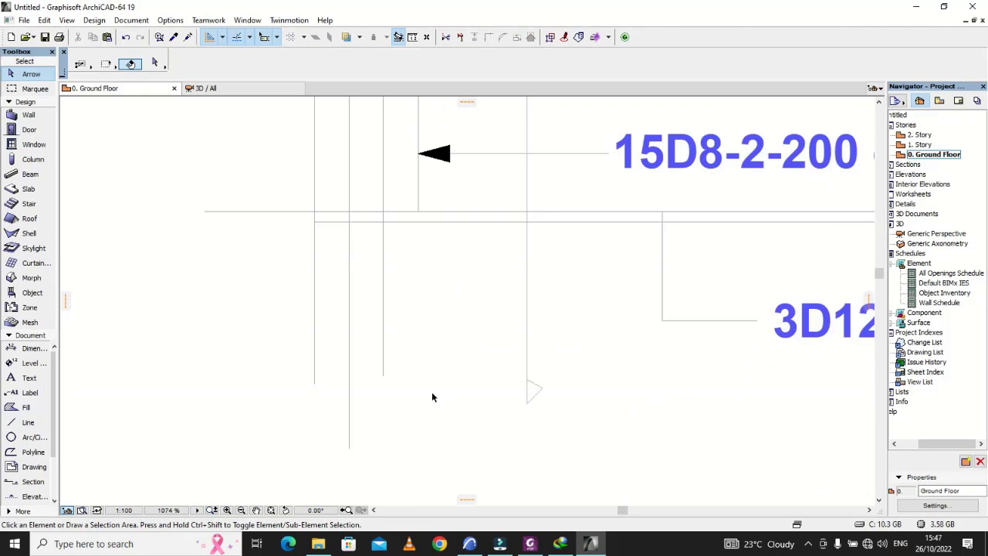
pyautogui.click(23, 380)
pyautogui.scroll(2, 590, 403)
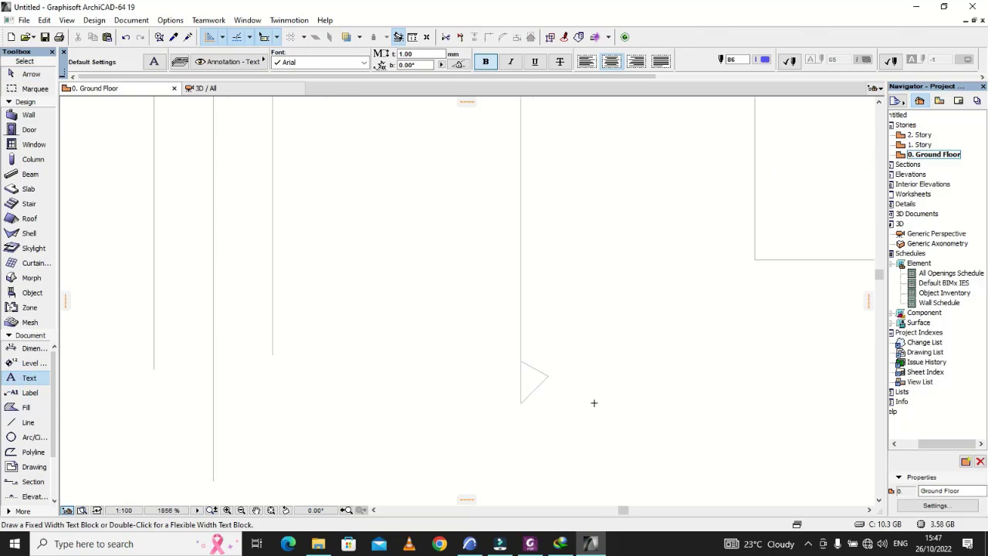
pyautogui.doubleClick(578, 352)
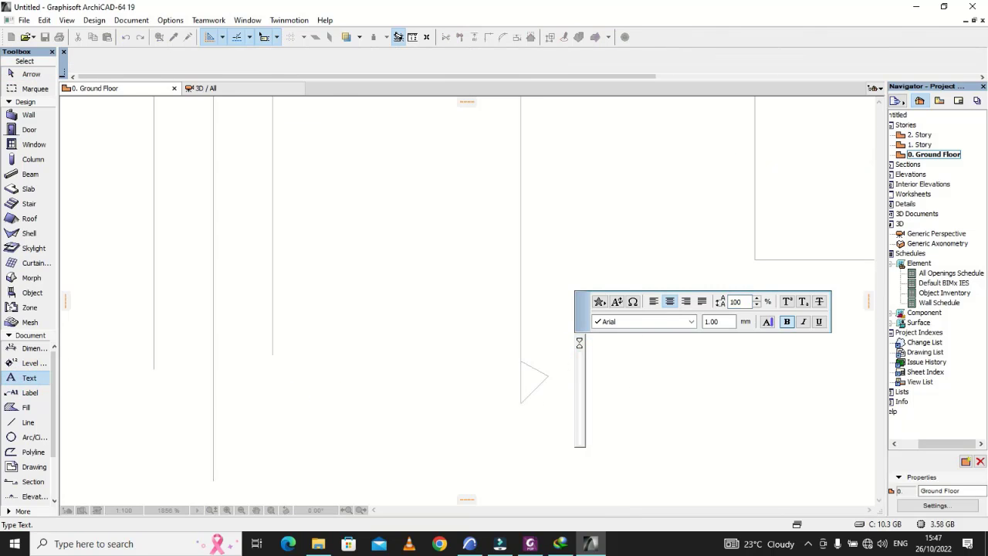
pyautogui.write('X')
pyautogui.click(675, 421)
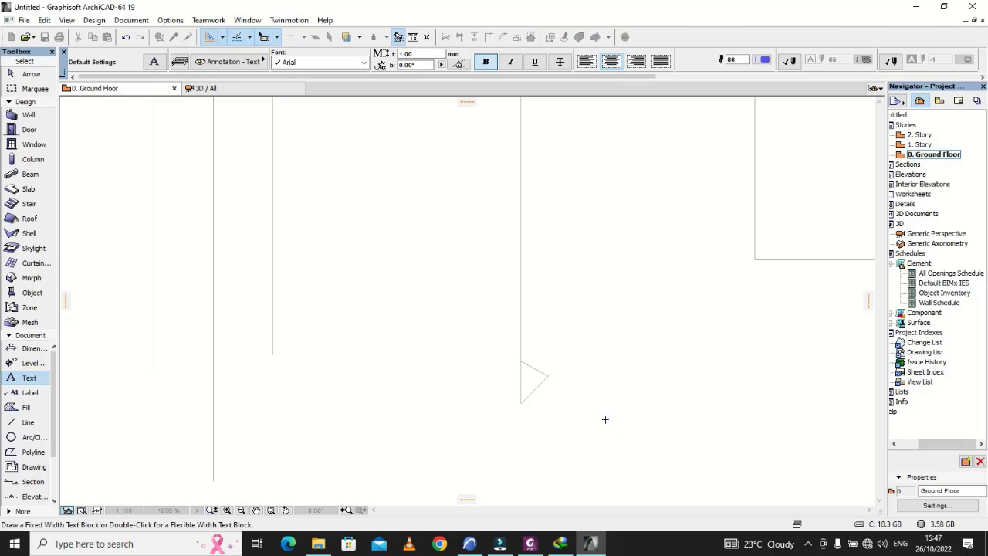
pyautogui.press('Escape')
# Step: Move the X label closer to the tip of the lower arrowhead
pyautogui.click(612, 403)
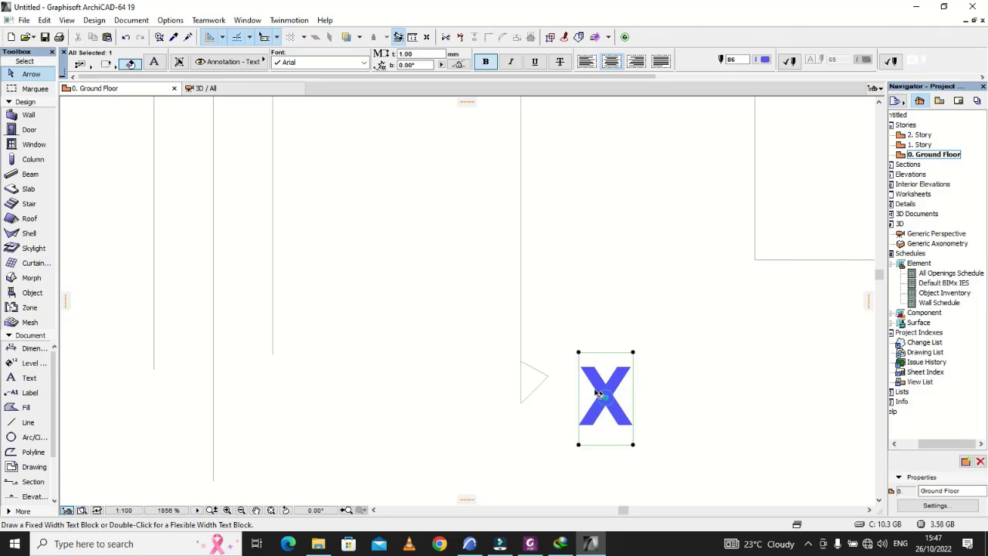
pyautogui.click(606, 398)
pyautogui.click(587, 381)
pyautogui.click(706, 414)
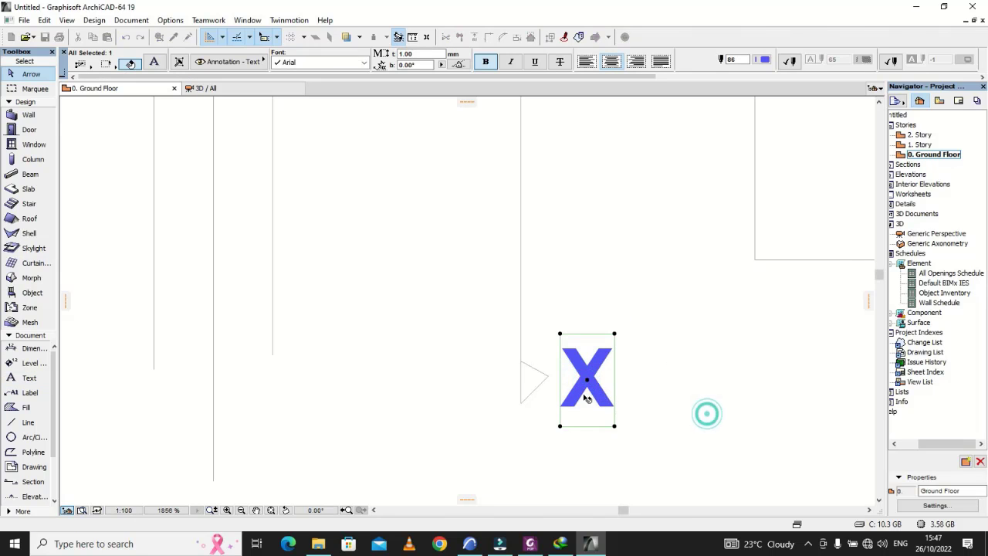
# Step: Multiply the X label once with the Drag action, placing the copy about 1389 straight above, beside the section mark's upper arrowhead
pyautogui.click(585, 398)
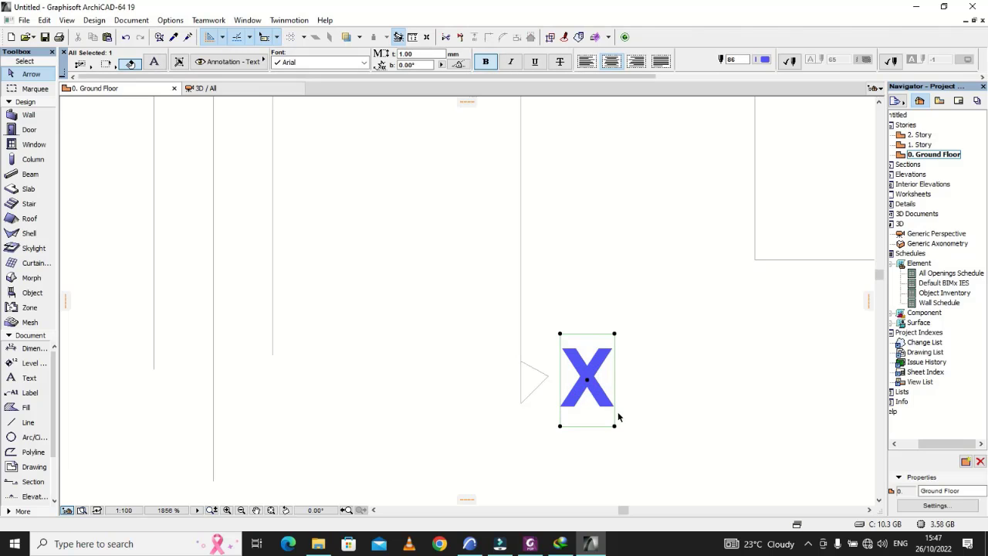
pyautogui.click(587, 380)
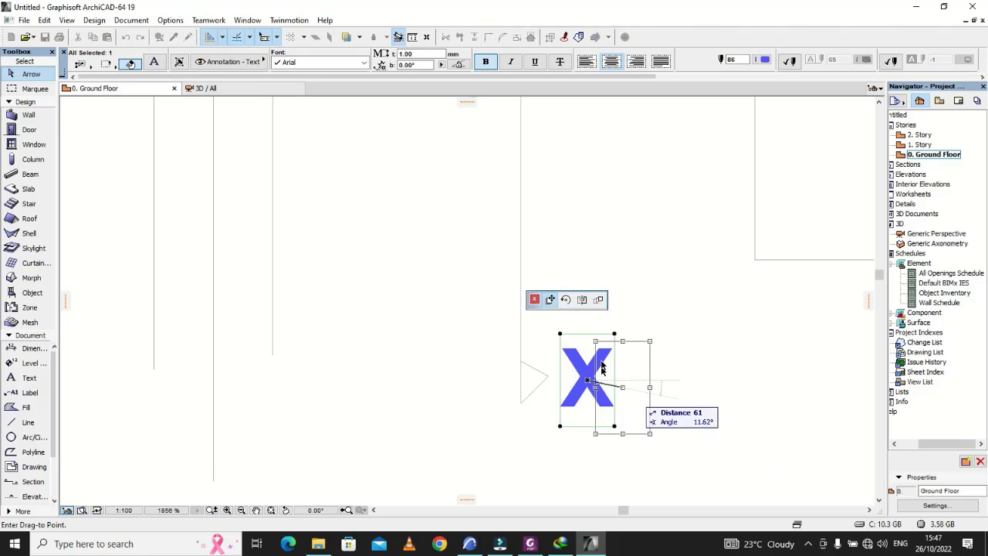
pyautogui.click(598, 300)
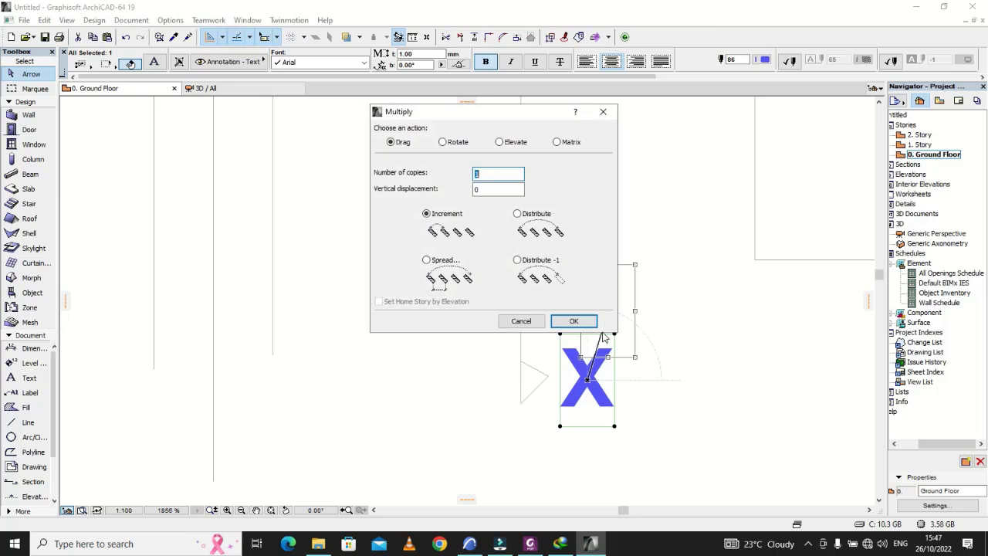
pyautogui.click(574, 320)
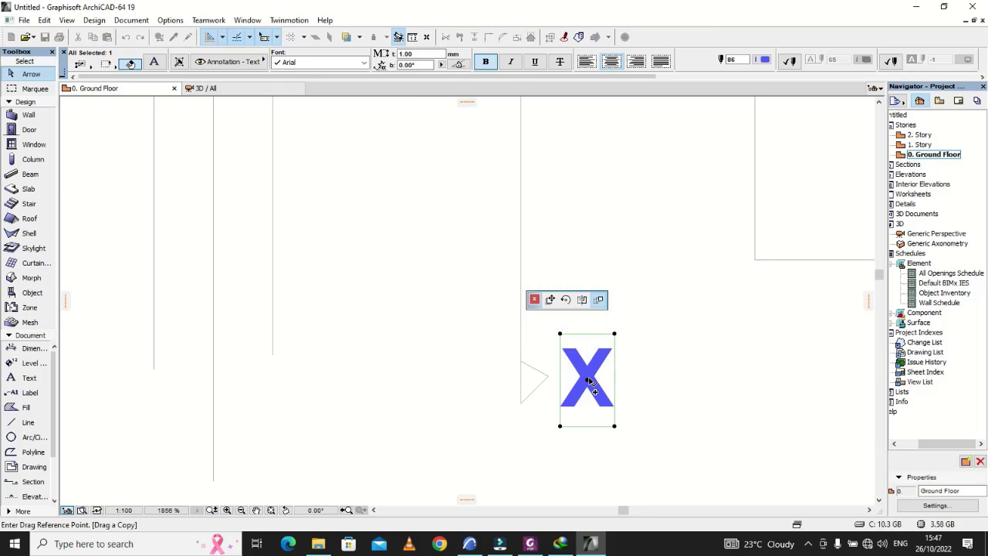
pyautogui.scroll(-5, 572, 459)
pyautogui.click(575, 444)
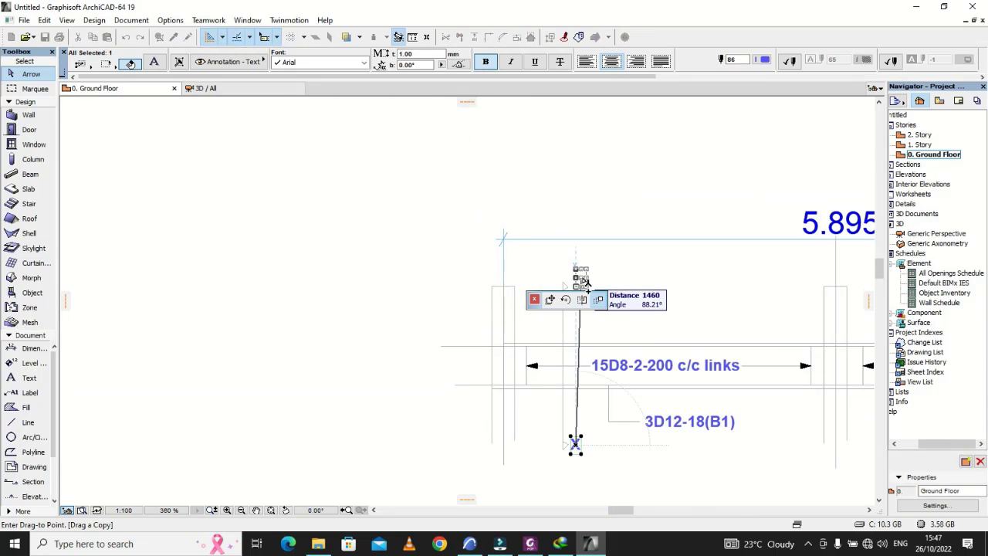
pyautogui.scroll(6, 581, 285)
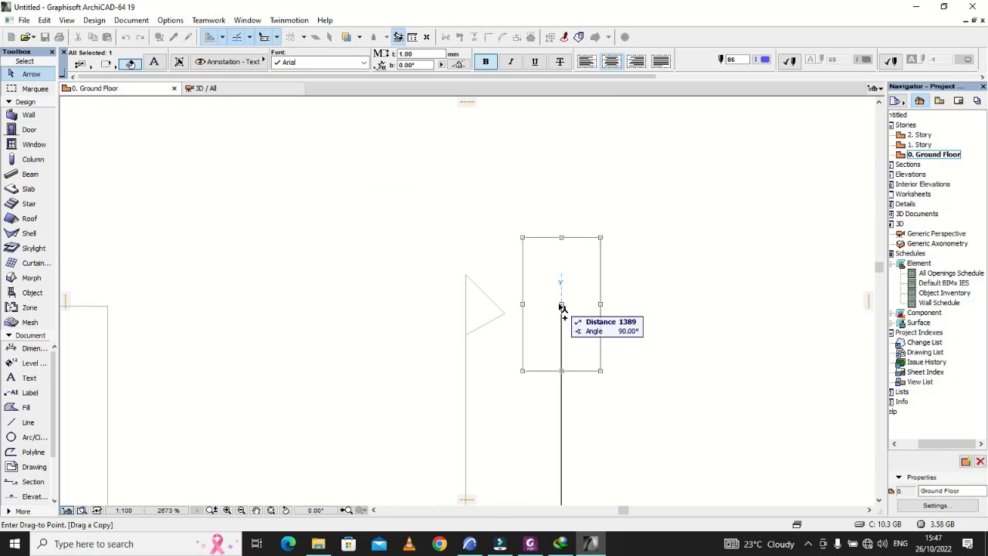
pyautogui.click(561, 305)
pyautogui.click(661, 332)
pyautogui.scroll(-6, 563, 285)
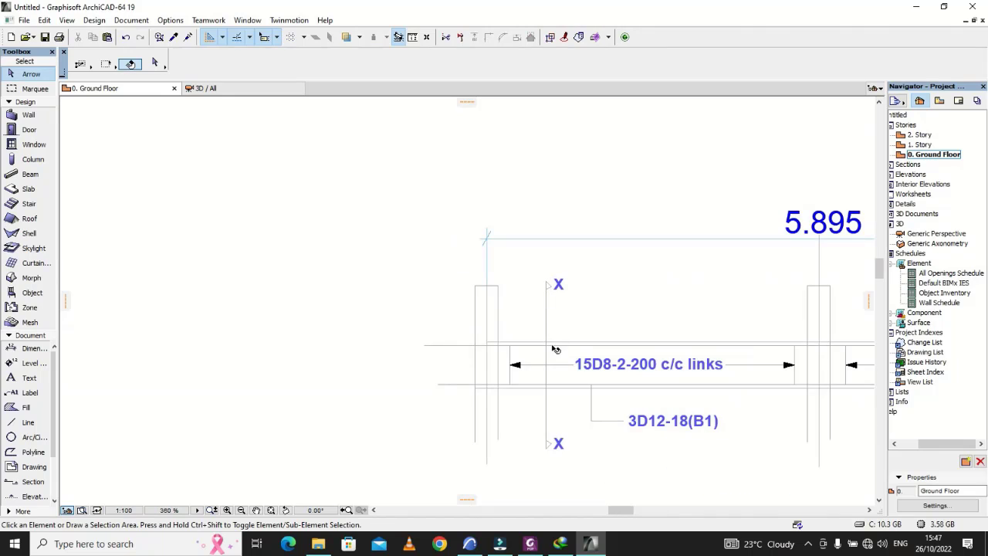
# Step: Stretch the upper horizontal line that runs past the second span's outer support further outward from the beam
pyautogui.scroll(-3, 490, 446)
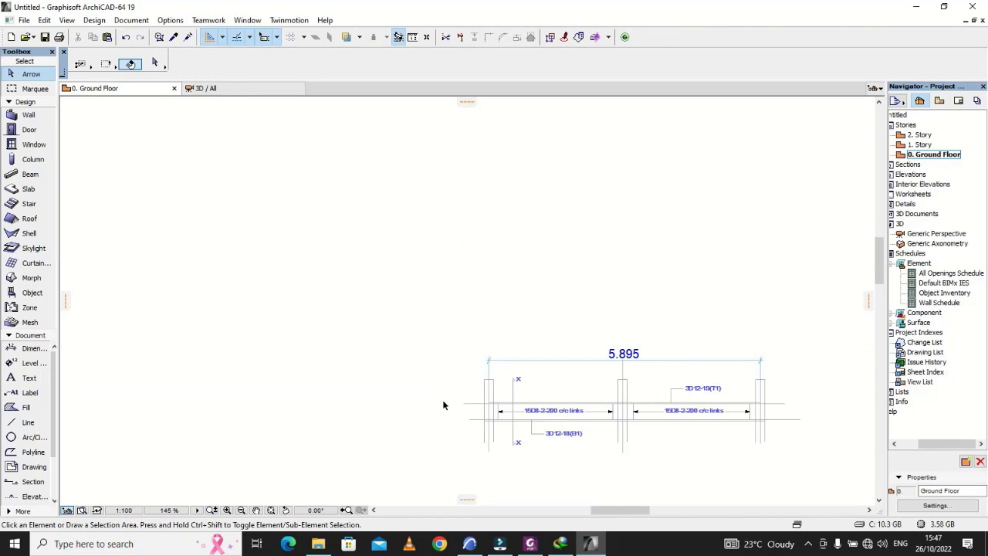
pyautogui.scroll(-2, 445, 402)
pyautogui.scroll(6, 613, 415)
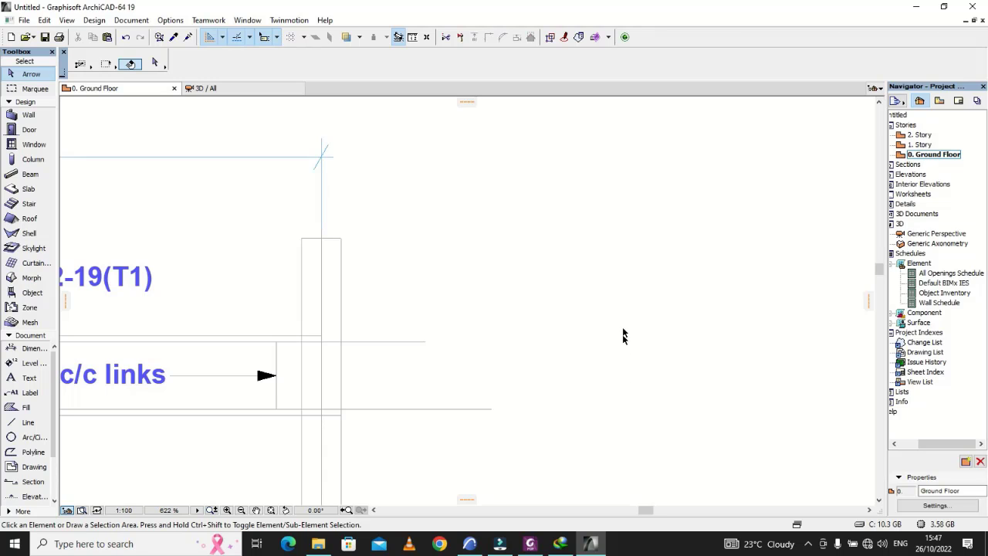
pyautogui.scroll(-2, 624, 335)
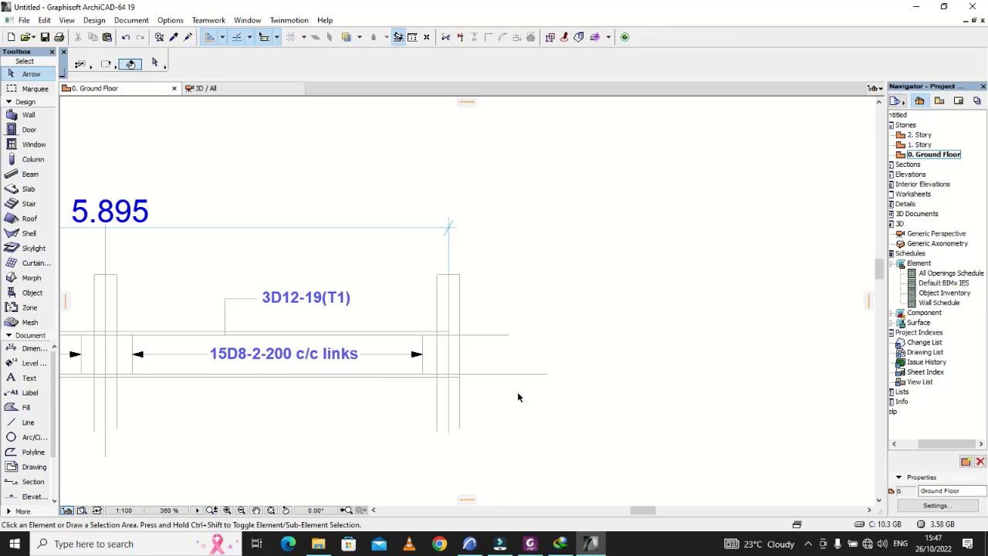
pyautogui.click(28, 422)
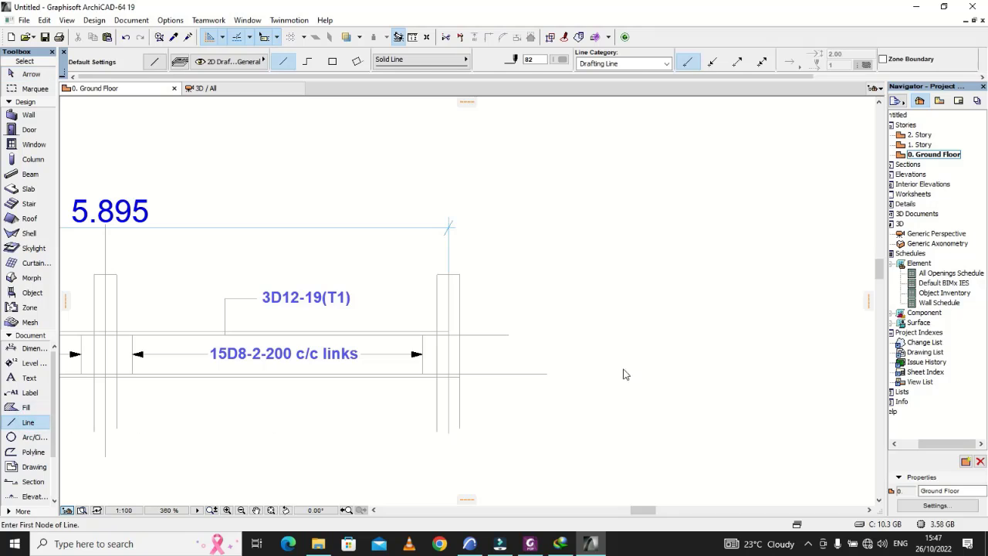
pyautogui.scroll(1, 589, 373)
pyautogui.scroll(3, 478, 375)
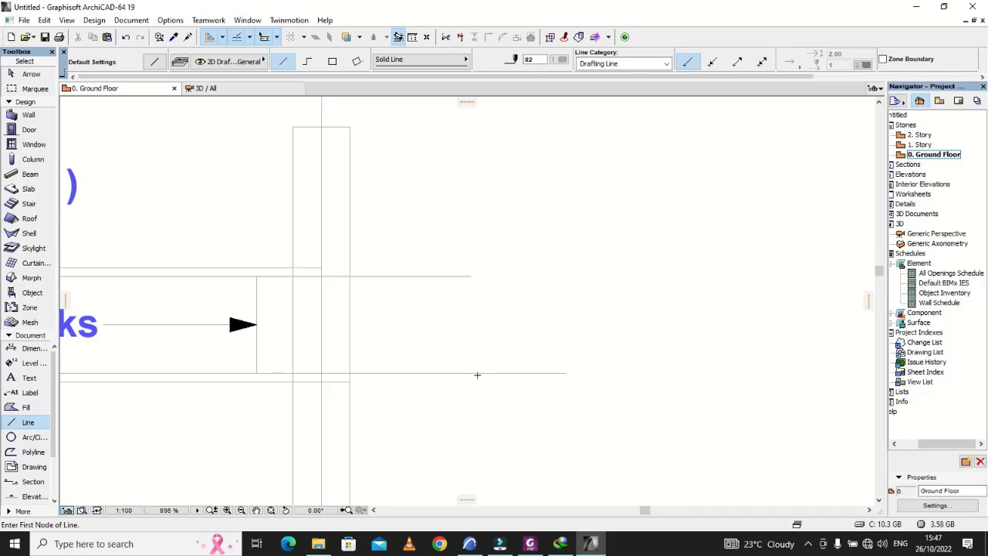
pyautogui.press('Escape')
pyautogui.click(469, 276)
pyautogui.click(469, 276)
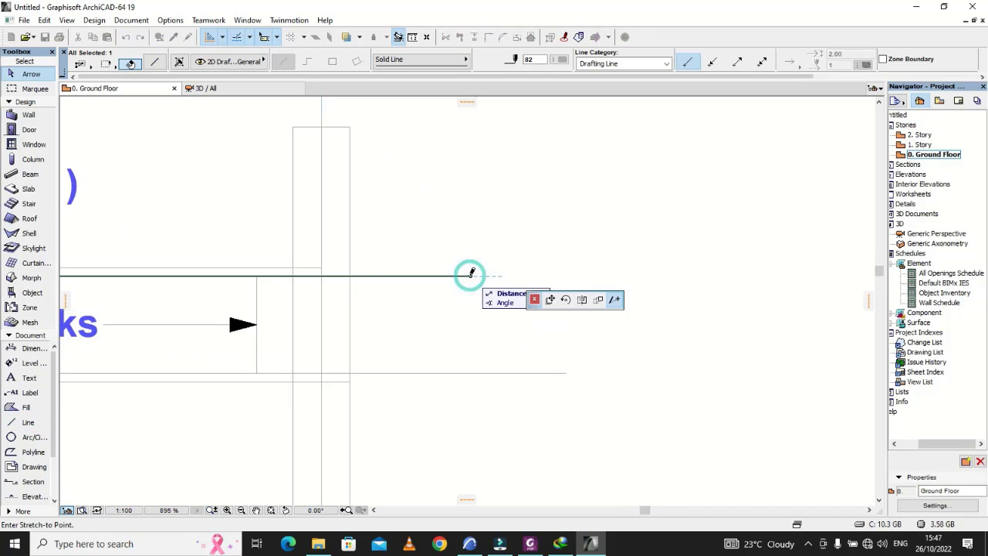
pyautogui.click(787, 275)
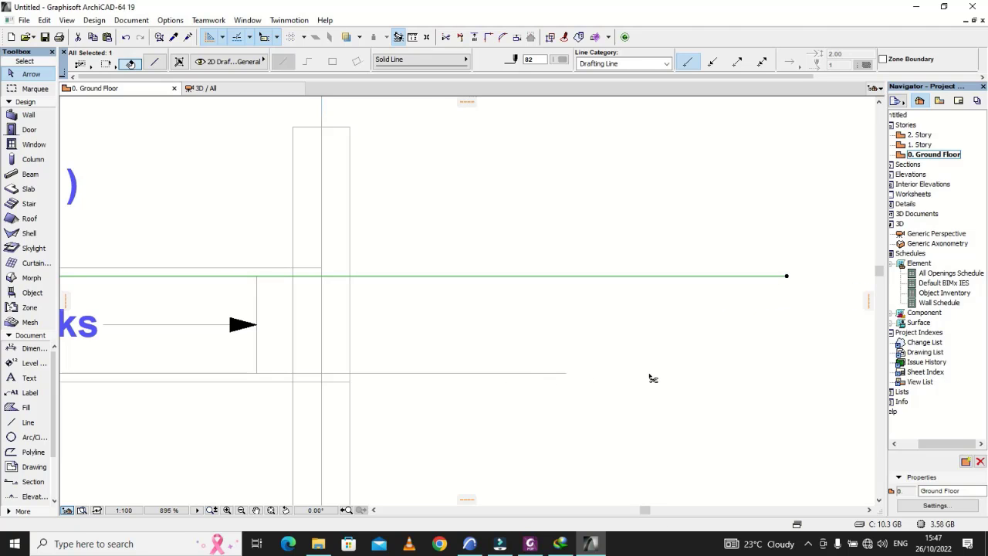
# Step: Undo the last stretch of the upper horizontal line and restore the X label copy beside the section mark's upper arrowhead
pyautogui.hotkey('ctrl', 'z')
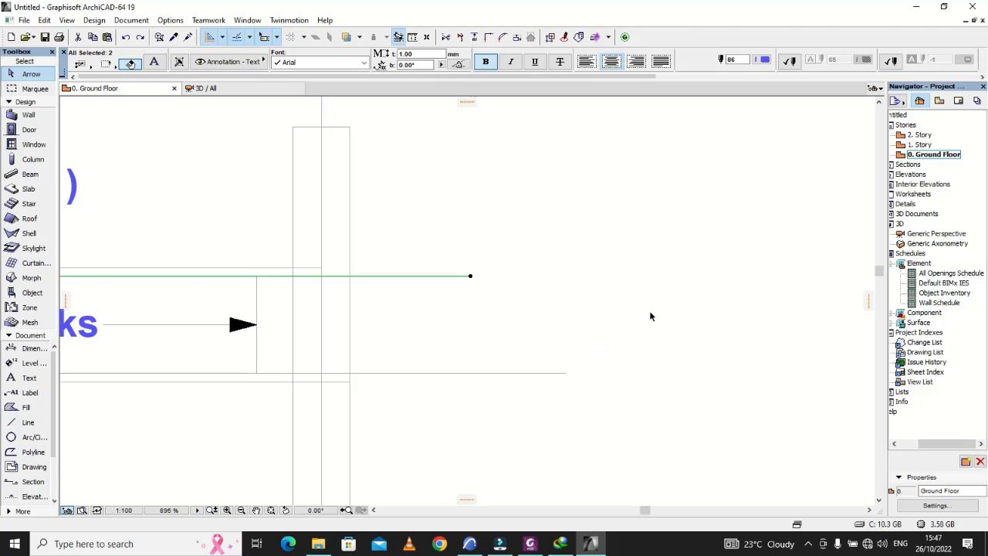
pyautogui.scroll(-8, 694, 305)
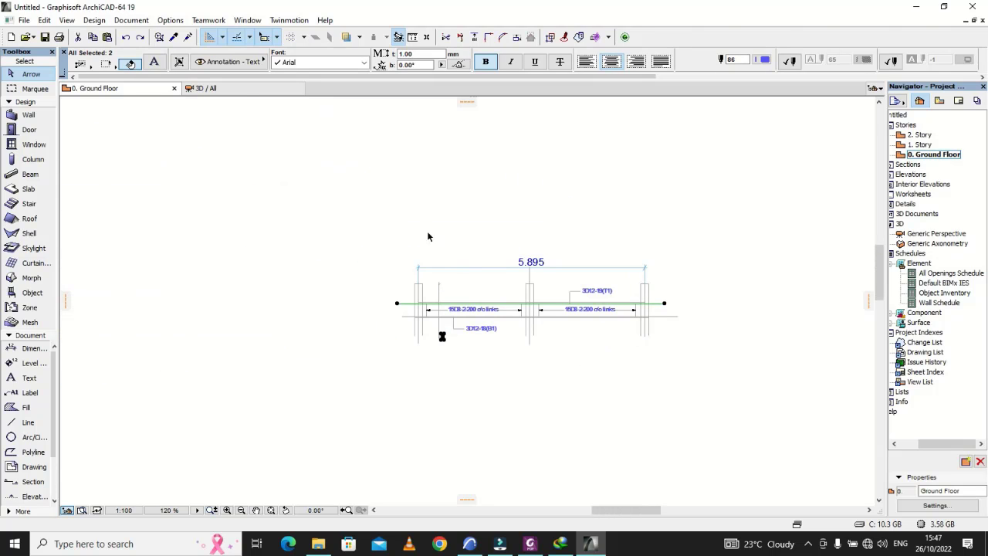
pyautogui.click(140, 37)
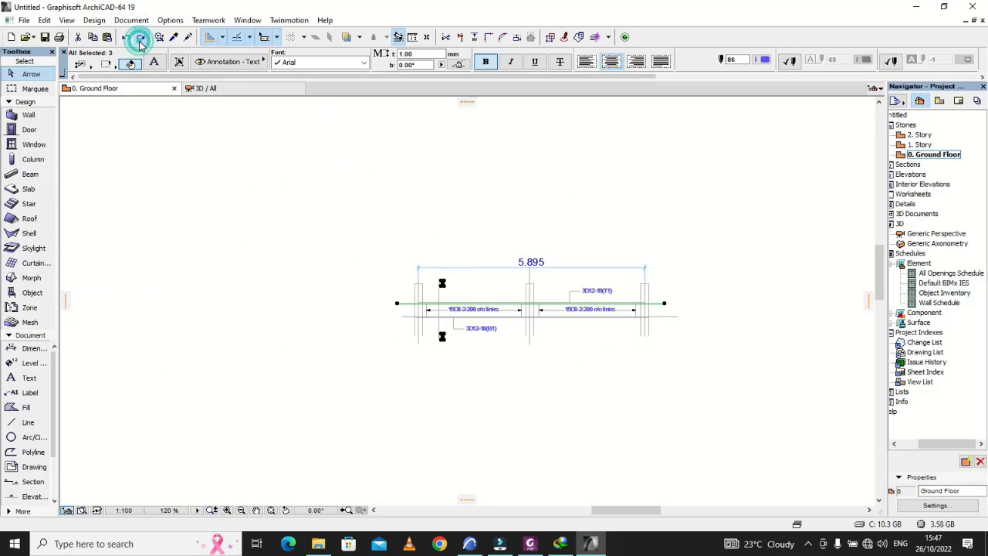
pyautogui.scroll(4, 712, 332)
pyautogui.click(712, 330)
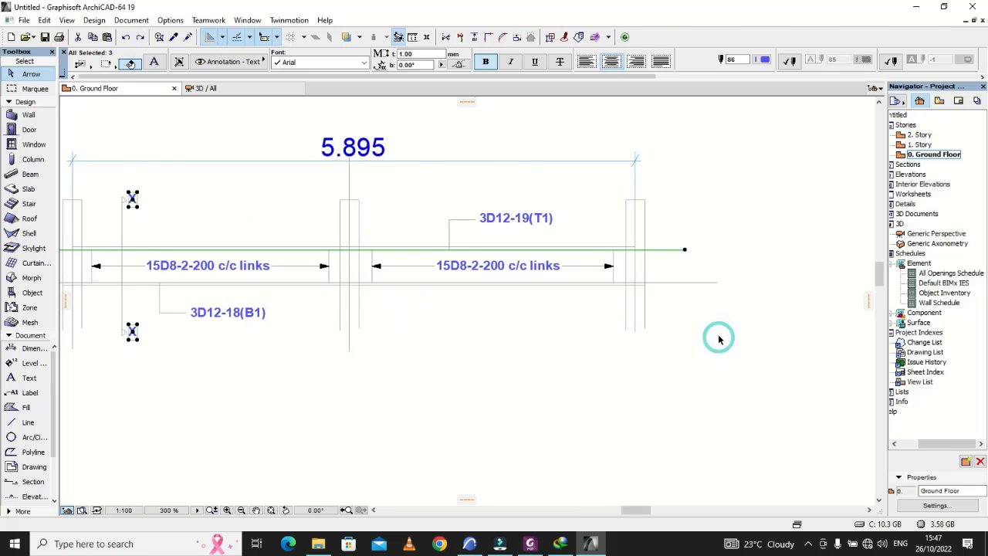
# Step: Stretch the beam's upper outline horizontally outward, well past the second span's outer support
pyautogui.click(620, 248)
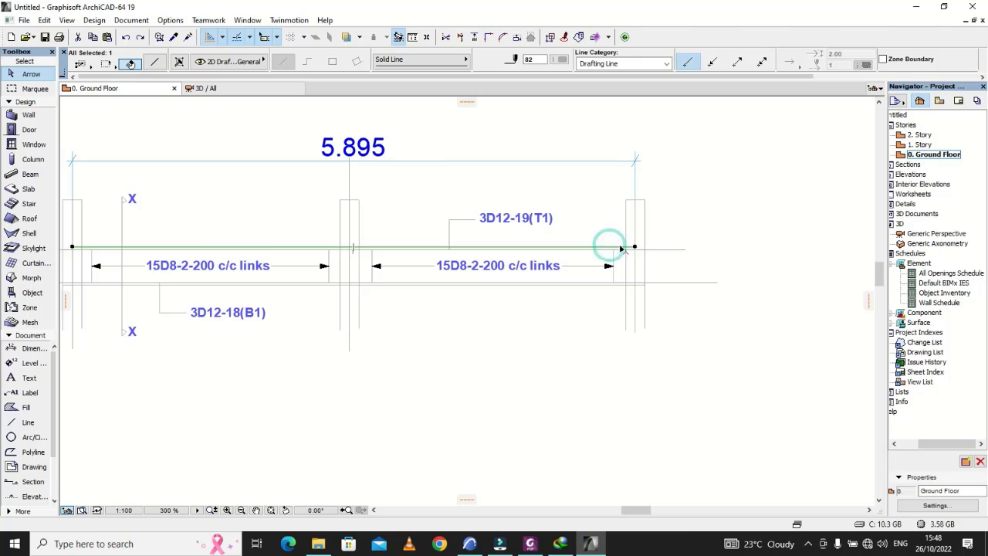
pyautogui.click(636, 248)
pyautogui.scroll(-3, 636, 248)
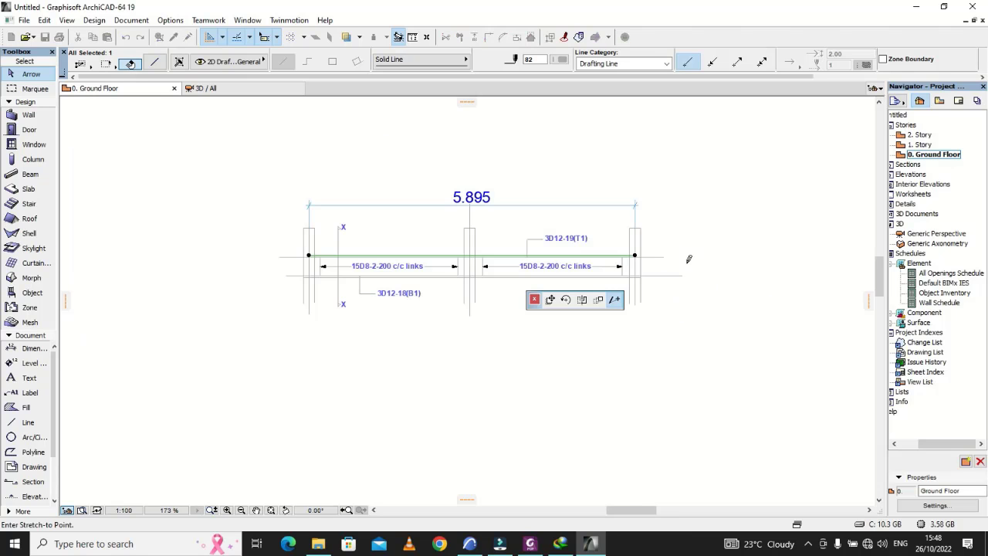
pyautogui.click(758, 253)
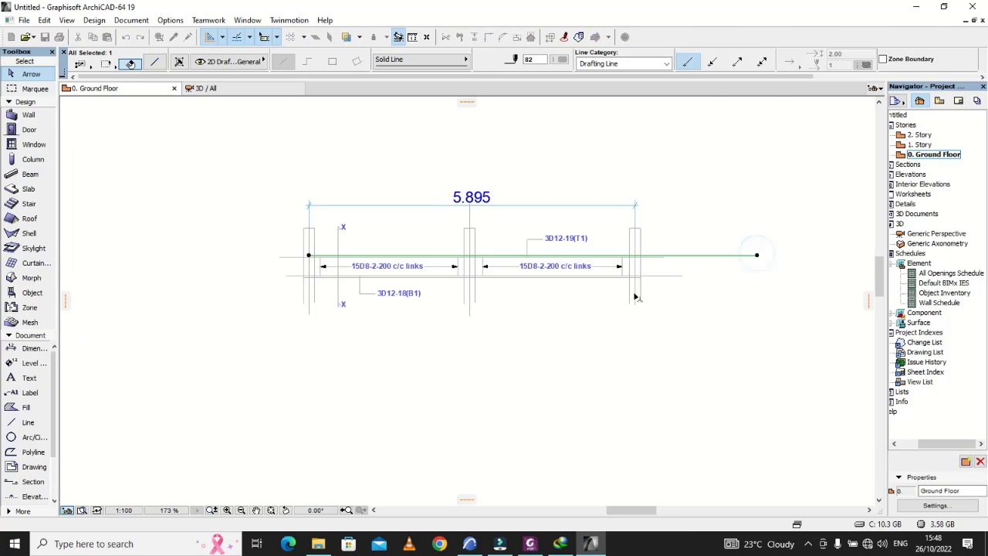
# Step: Stretch the beam's lower outline horizontally past the second span's outer support, ending slightly short of the extended upper outline
pyautogui.click(623, 271)
pyautogui.scroll(4, 618, 285)
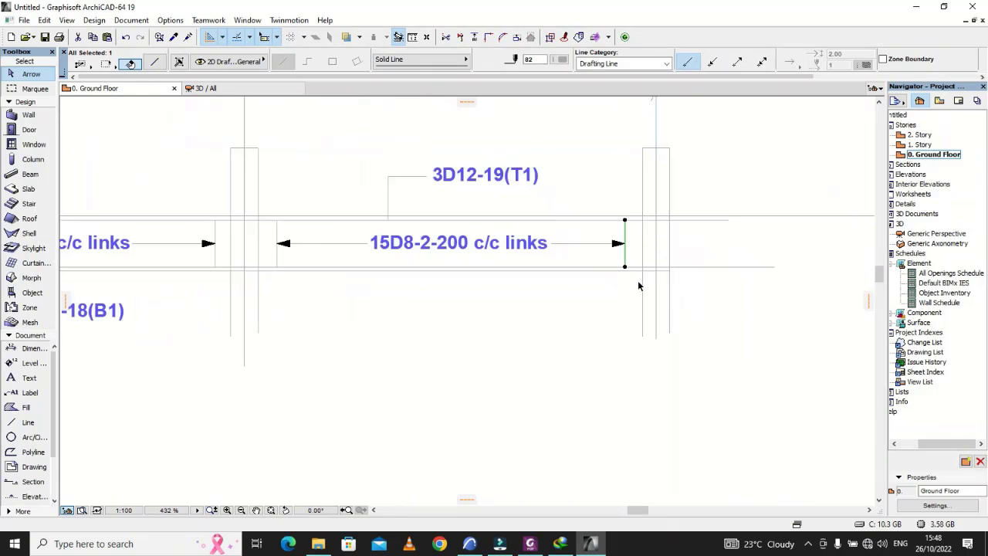
pyautogui.click(646, 268)
pyautogui.click(685, 267)
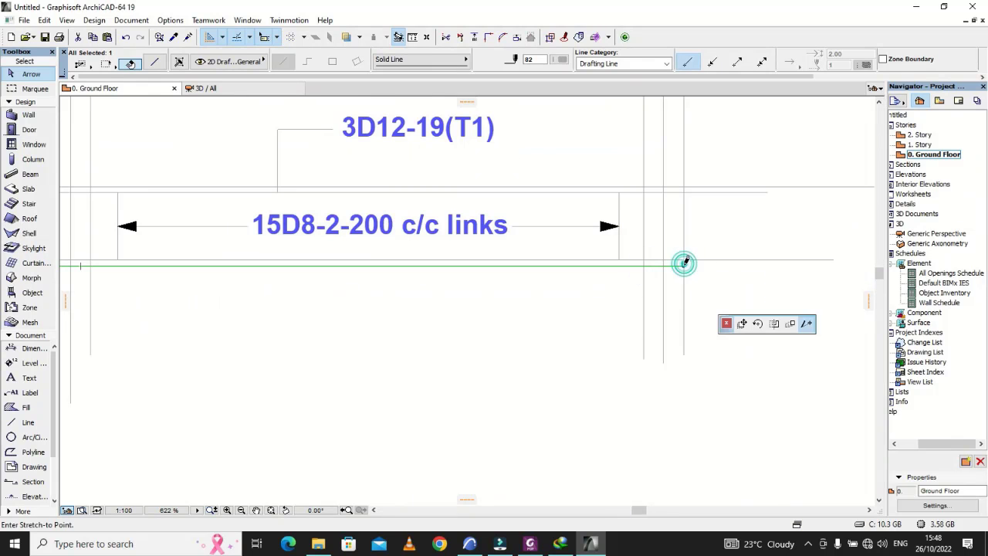
pyautogui.scroll(-2, 684, 264)
pyautogui.scroll(-3, 740, 281)
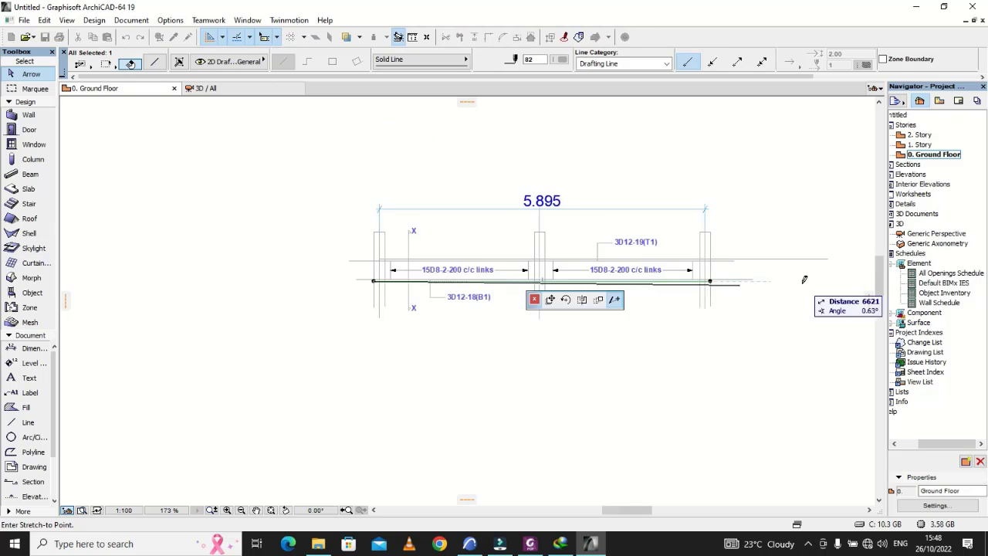
pyautogui.click(811, 281)
pyautogui.click(812, 314)
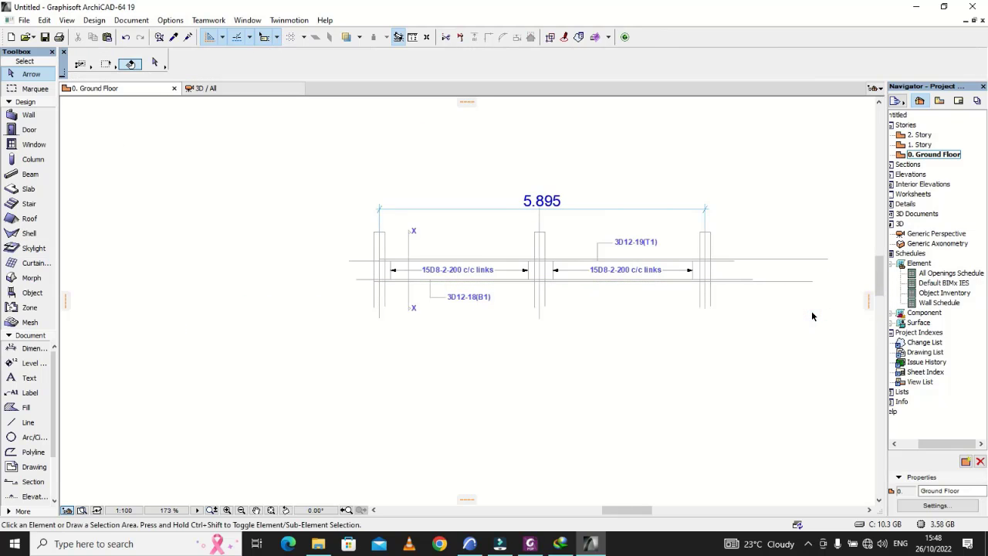
pyautogui.scroll(4, 796, 316)
pyautogui.scroll(-1, 420, 374)
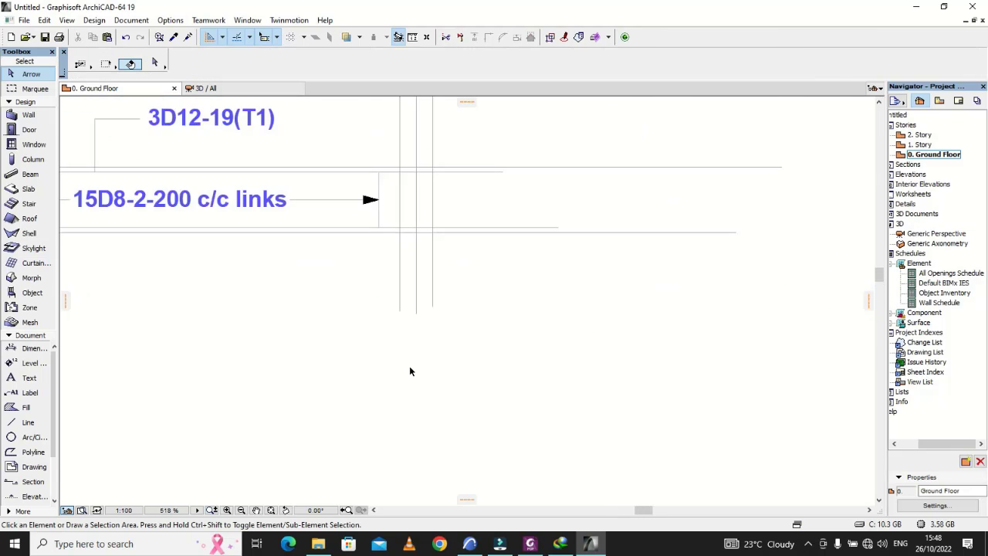
pyautogui.scroll(-2, 410, 372)
pyautogui.scroll(6, 623, 240)
pyautogui.scroll(-3, 633, 261)
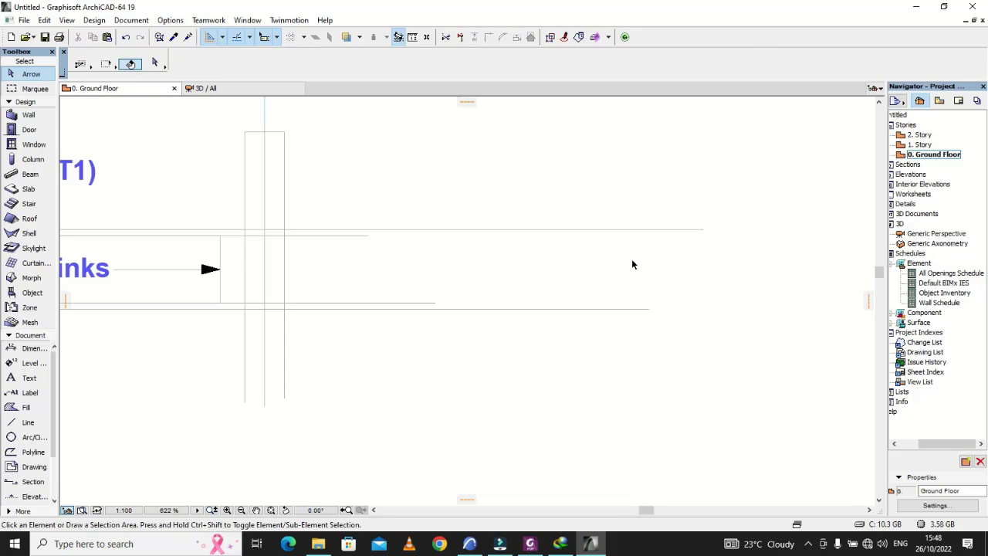
pyautogui.scroll(-1, 632, 264)
# Step: Consult BEAM 01's X-X section in the reference PDF and draw a vertical line joining the extended lower outline's end to the upper outline
pyautogui.click(28, 423)
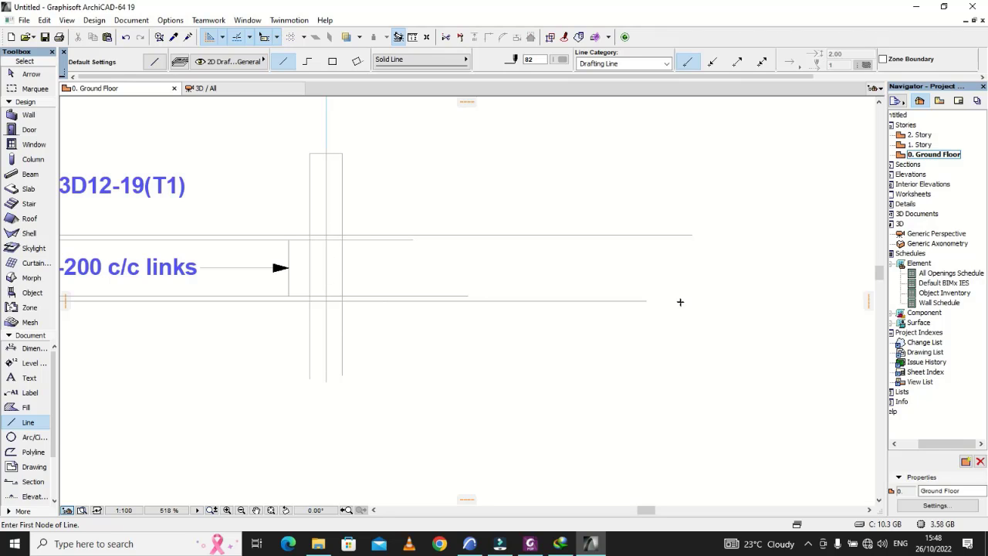
pyautogui.click(647, 297)
pyautogui.scroll(-4, 697, 312)
pyautogui.scroll(-1, 697, 312)
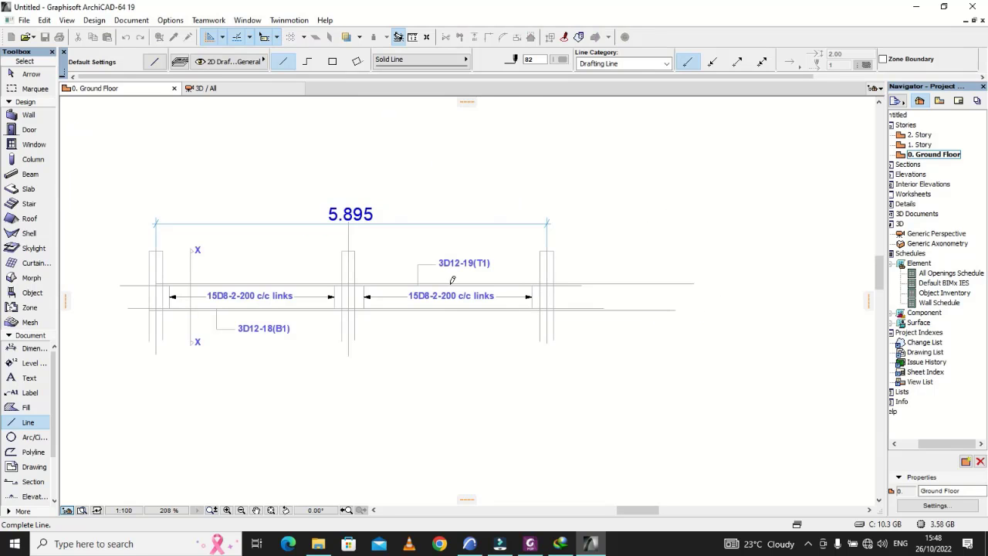
pyautogui.click(528, 538)
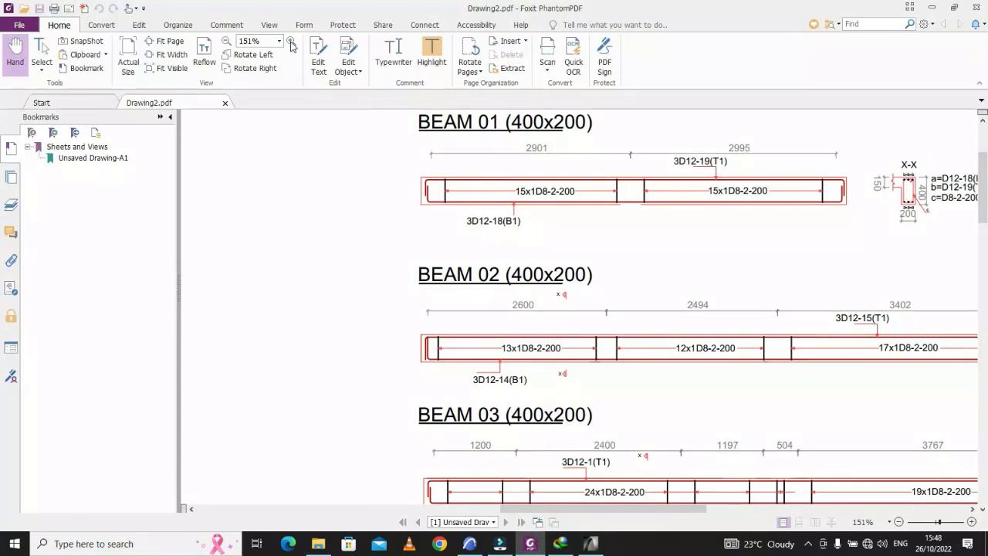
pyautogui.scroll(-4, 345, 172)
pyautogui.scroll(5, 793, 256)
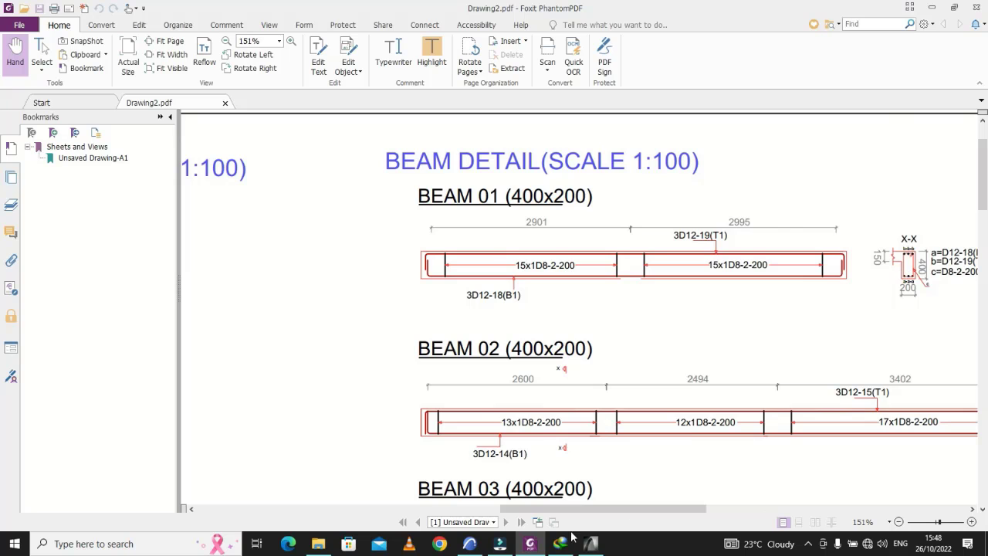
pyautogui.click(591, 543)
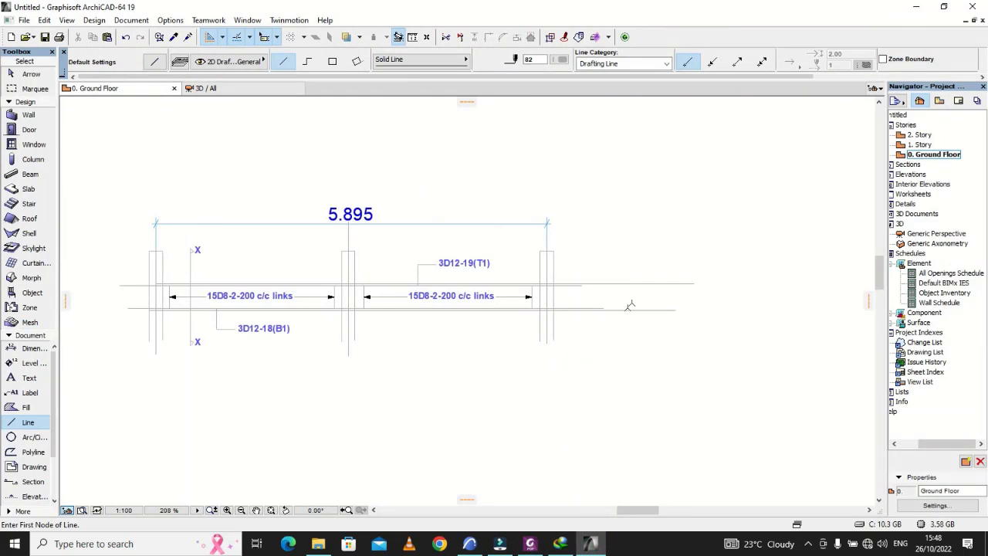
pyautogui.scroll(3, 664, 307)
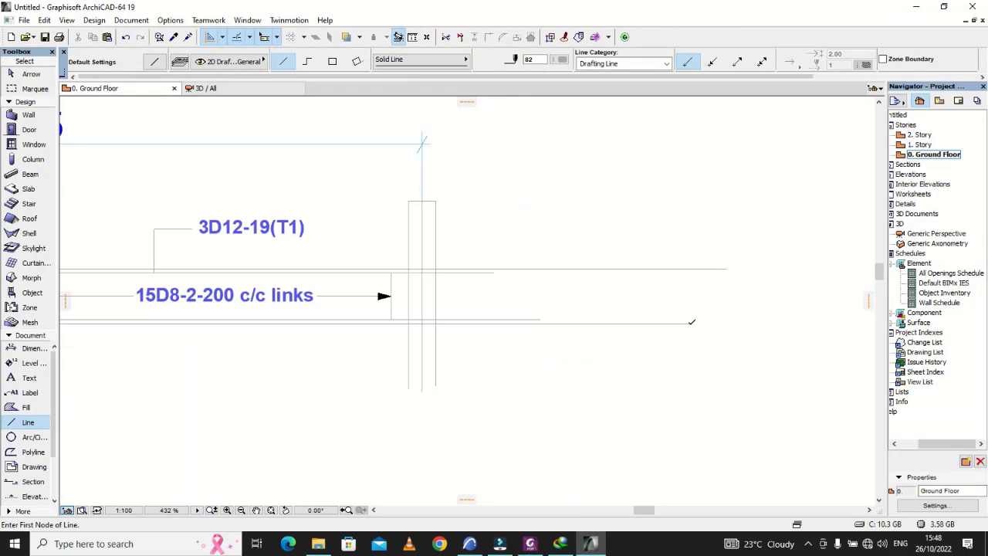
pyautogui.click(689, 322)
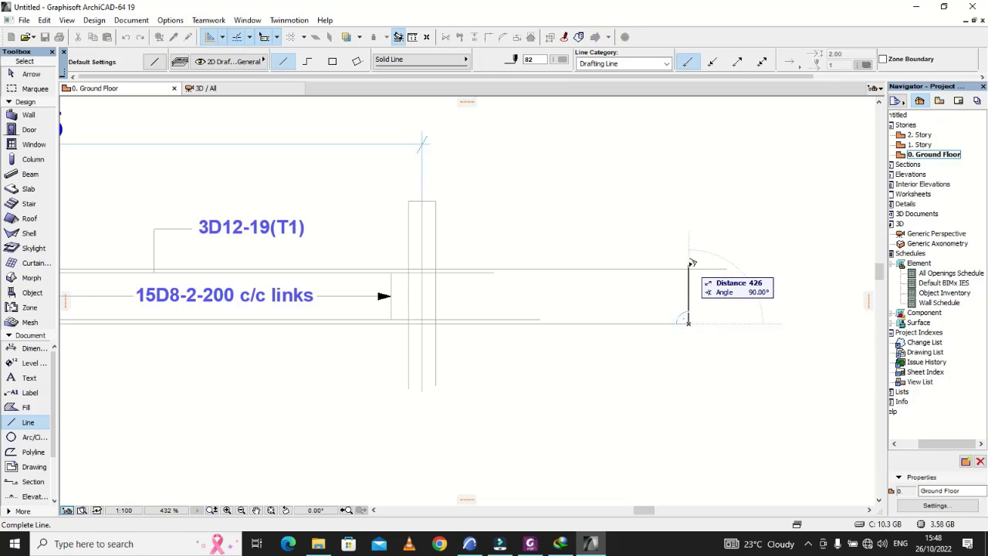
pyautogui.click(687, 267)
pyautogui.scroll(3, 685, 304)
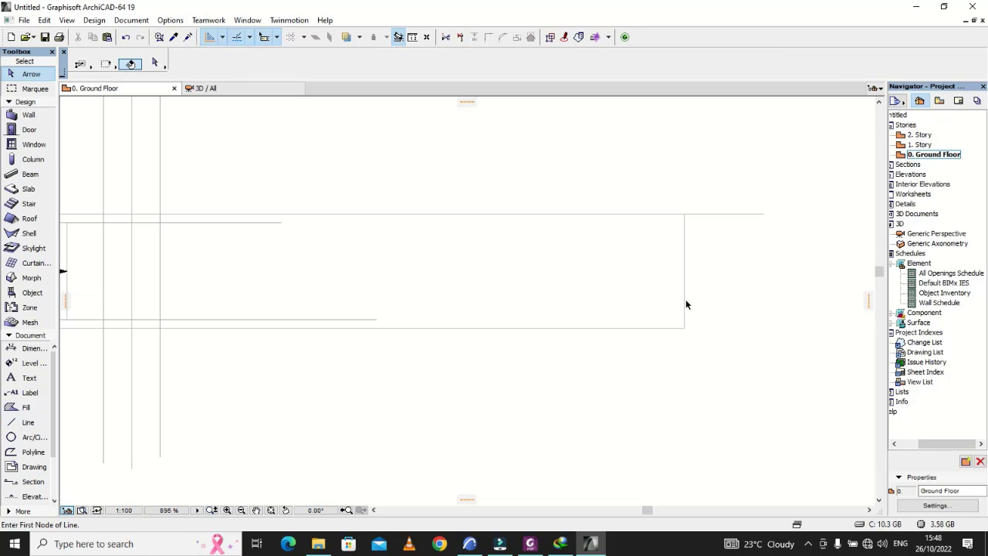
# Step: Compare with the PDF's X-X section and drag a copy of the vertical end line about 200 horizontally back toward the beam
pyautogui.click(685, 304)
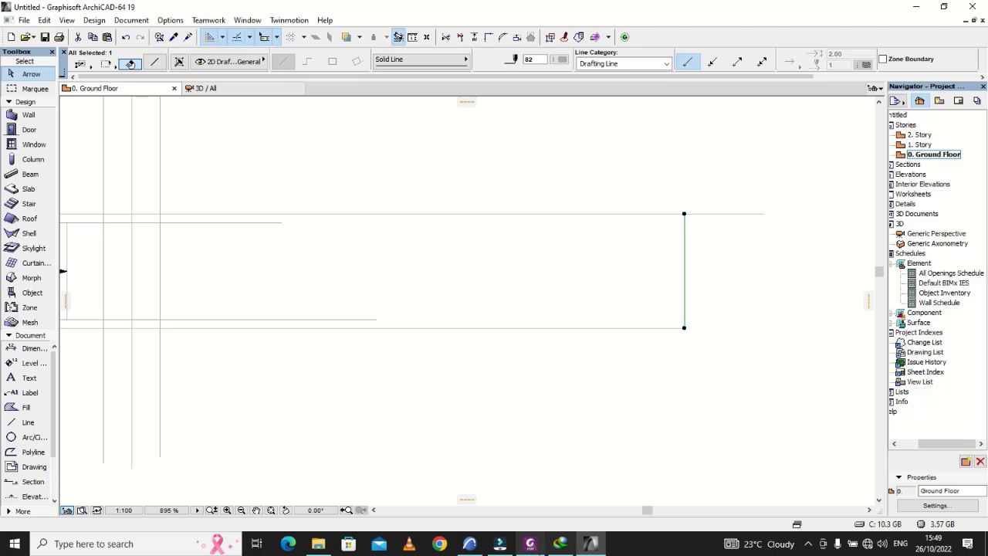
pyautogui.click(529, 544)
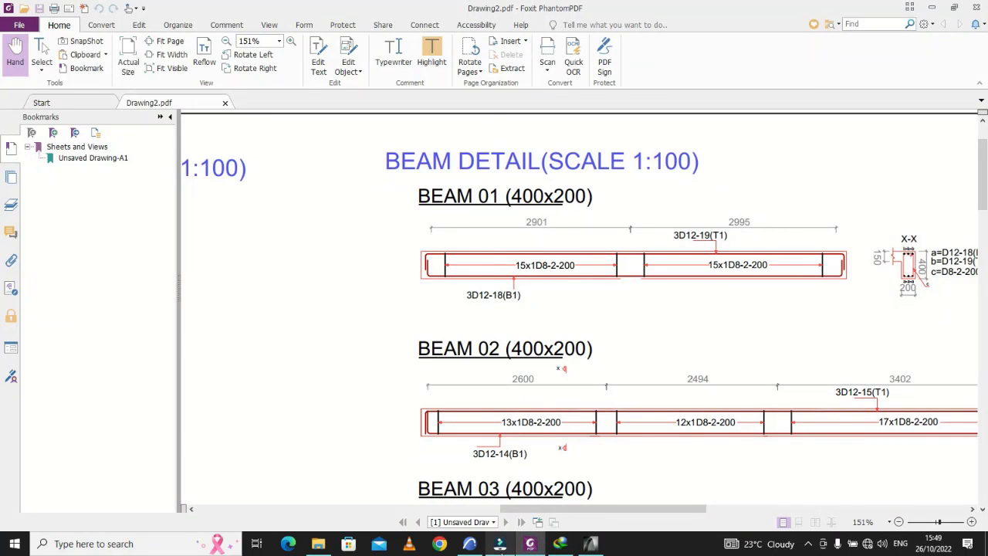
pyautogui.click(530, 543)
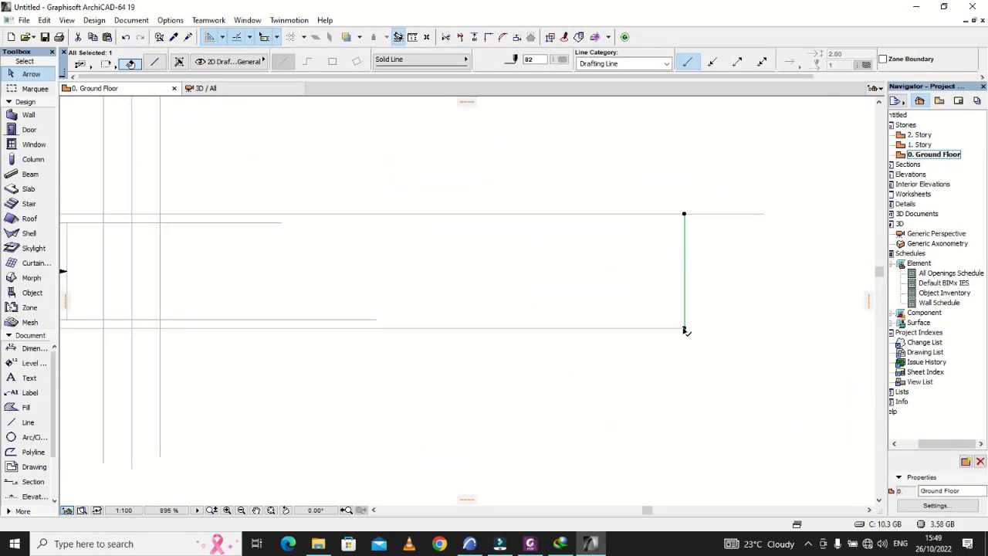
pyautogui.click(685, 330)
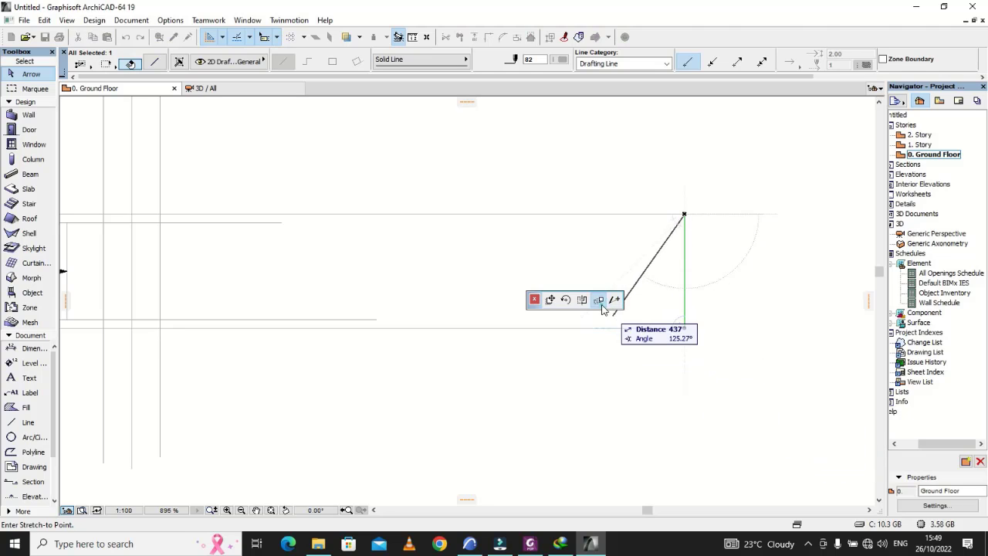
pyautogui.click(599, 300)
pyautogui.click(576, 322)
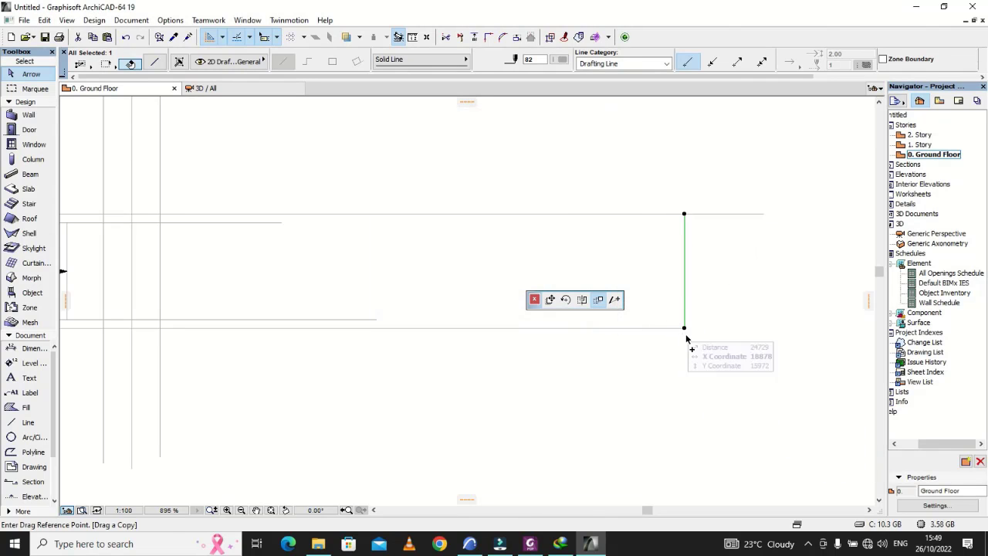
pyautogui.click(685, 330)
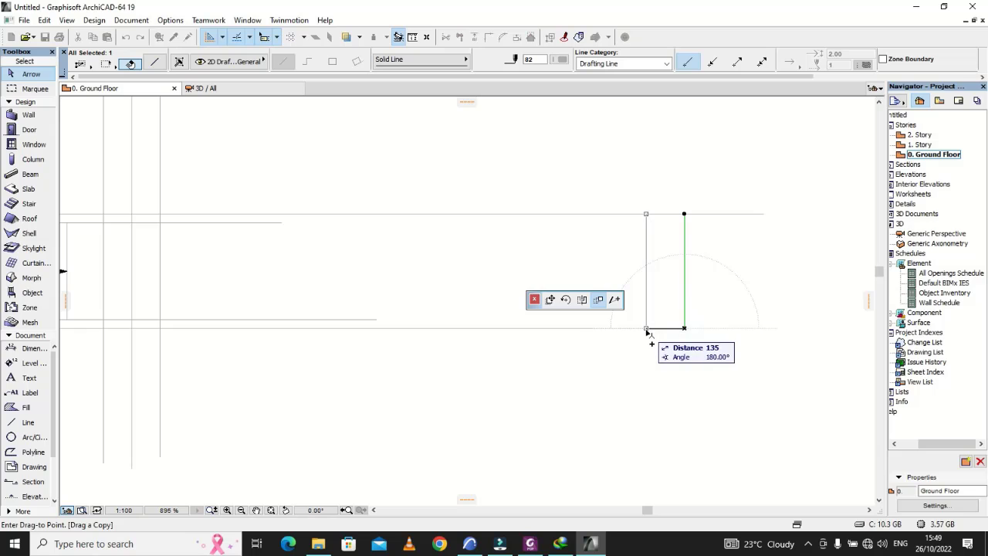
pyautogui.click(628, 328)
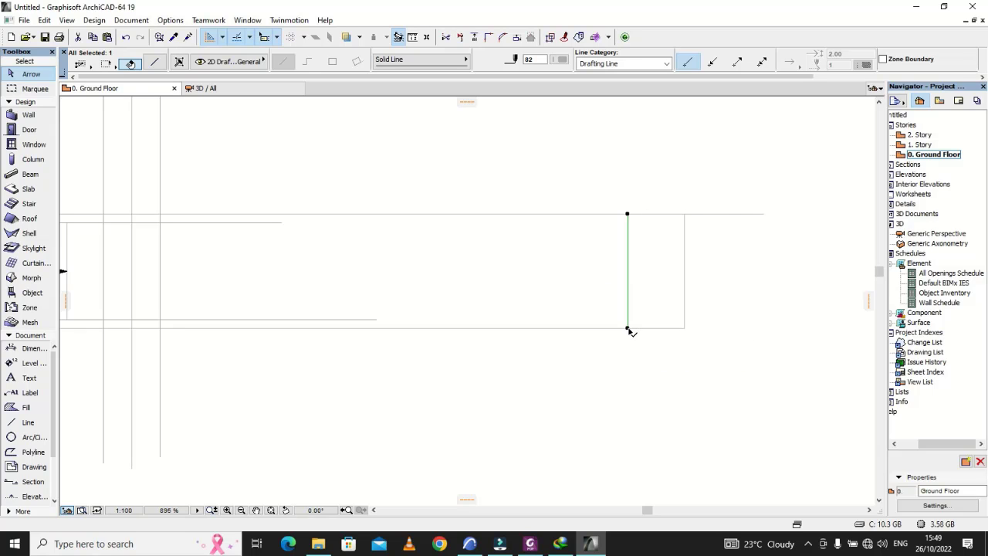
# Step: Draw a 150 long vertical line down from the extended upper outline, on the beam side of the section's two vertical edges
pyautogui.scroll(3, 612, 251)
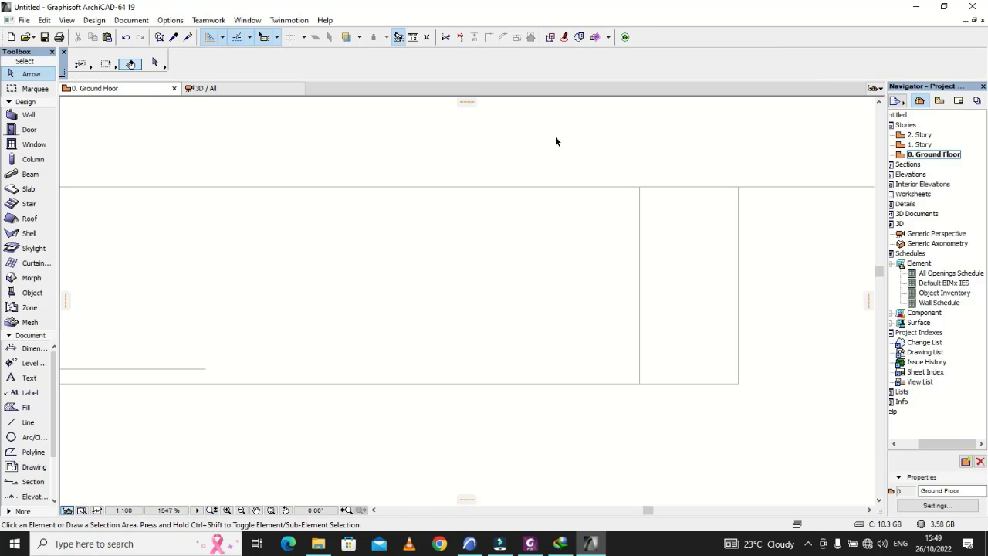
pyautogui.click(26, 422)
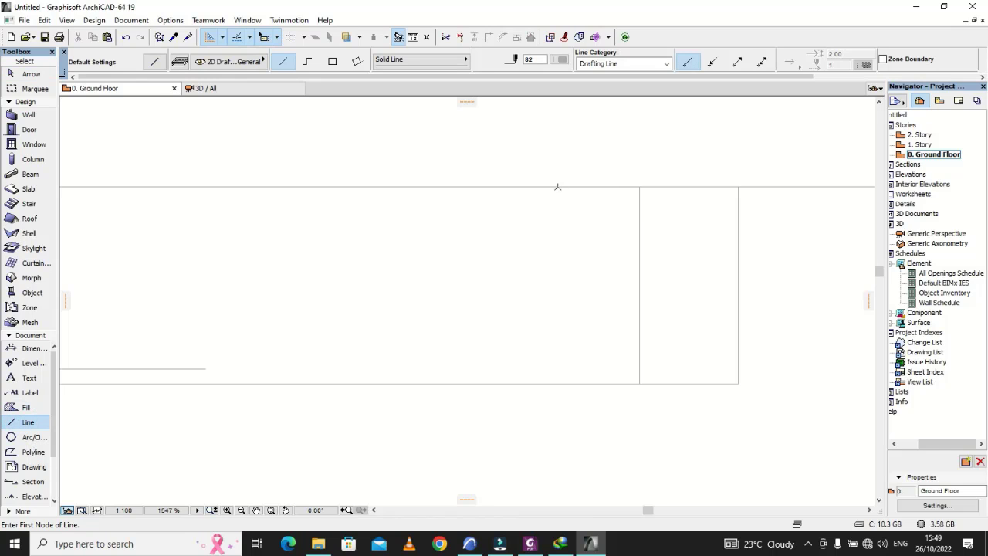
pyautogui.click(530, 186)
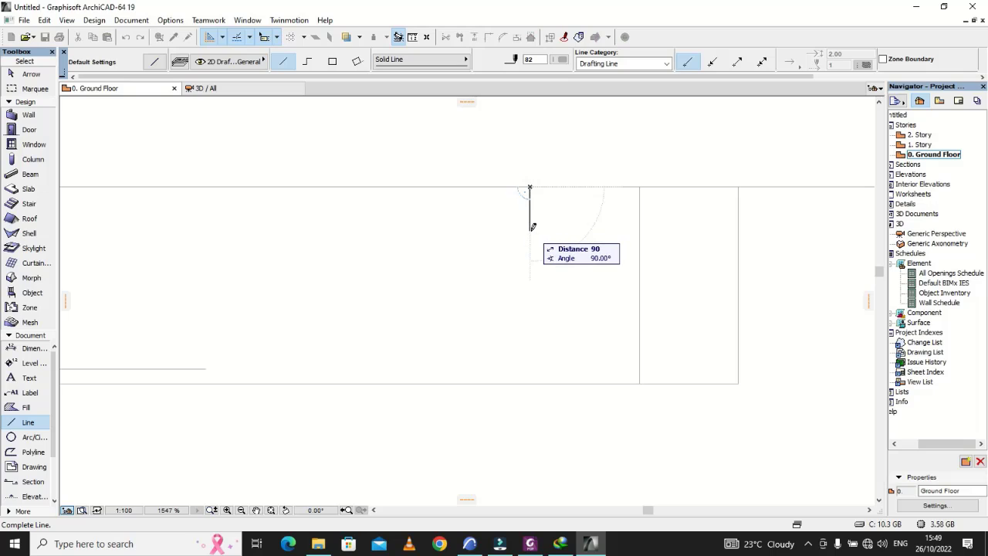
pyautogui.write('15')
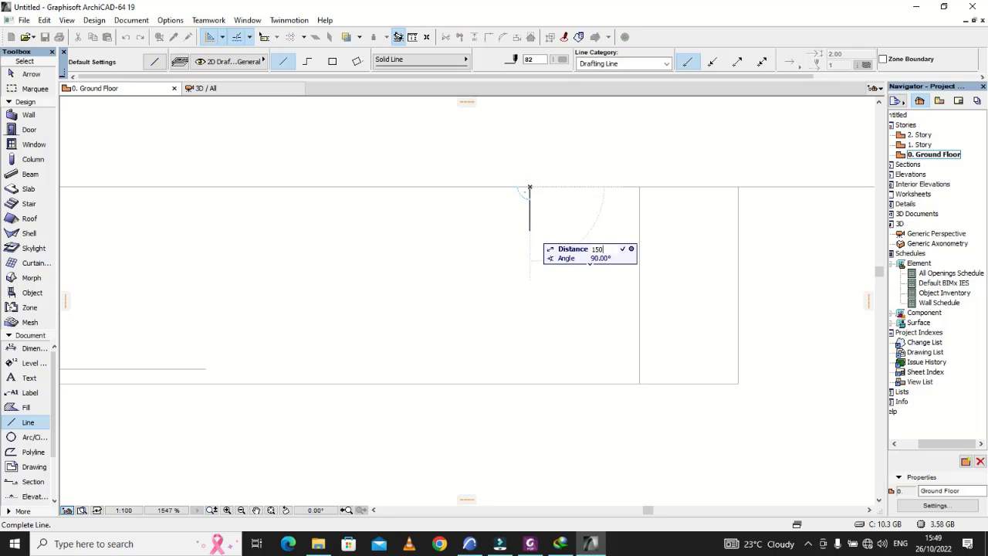
pyautogui.press('Return')
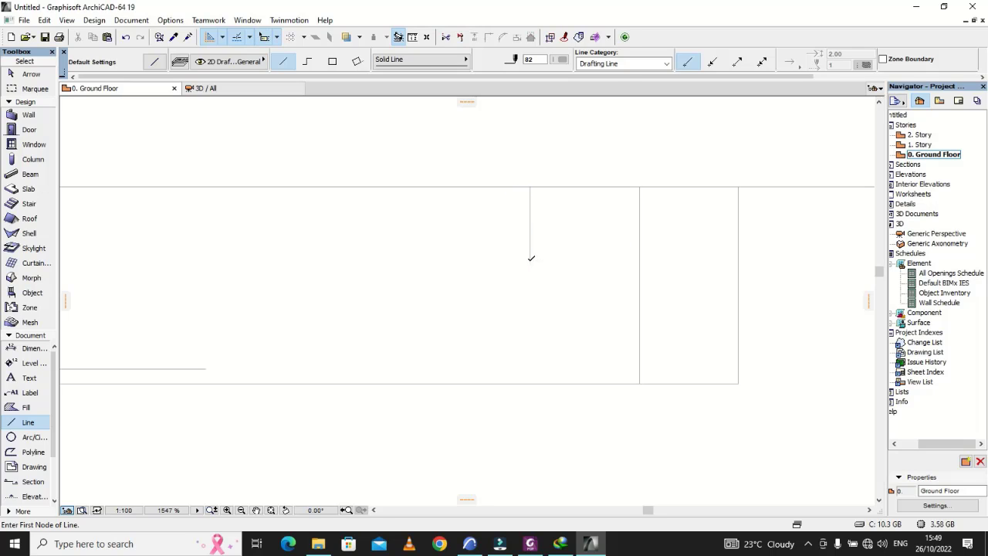
# Step: Draw a horizontal line from the lower end of the 150 line to the section's nearer vertical edge
pyautogui.click(530, 260)
pyautogui.click(642, 261)
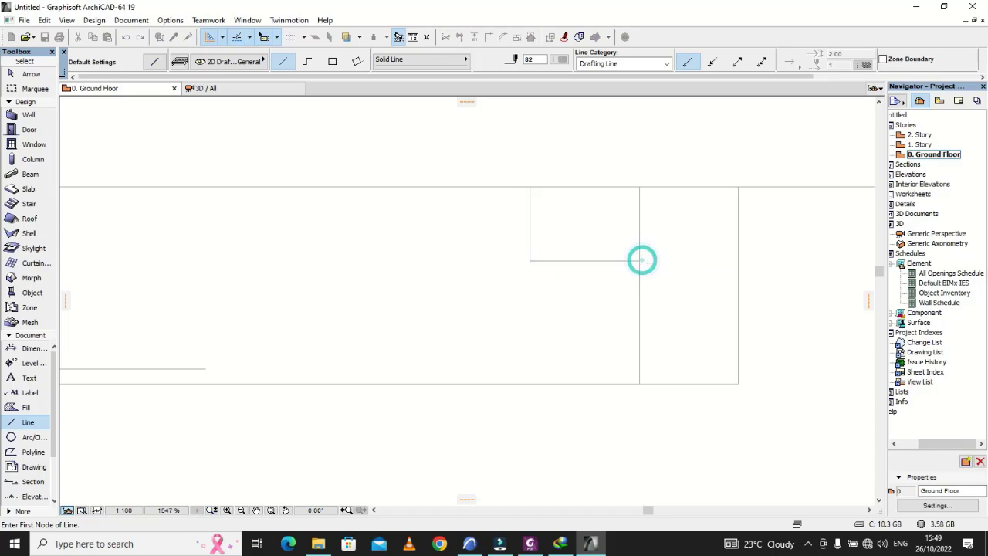
pyautogui.scroll(-6, 510, 308)
pyautogui.press('Escape')
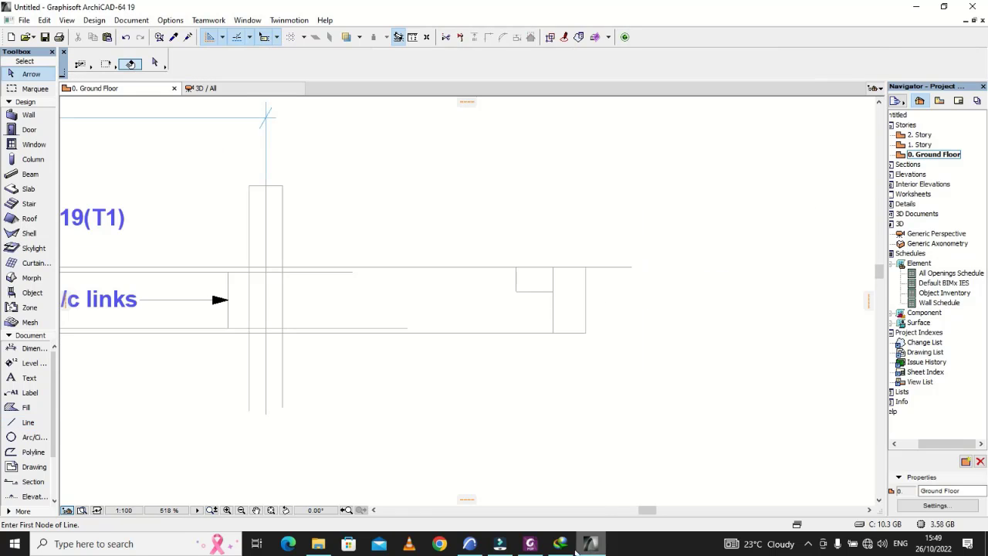
# Step: Check the PDF's X-X section and shorten the section's beam-side vertical edge so its upper end meets the short horizontal line
pyautogui.click(541, 546)
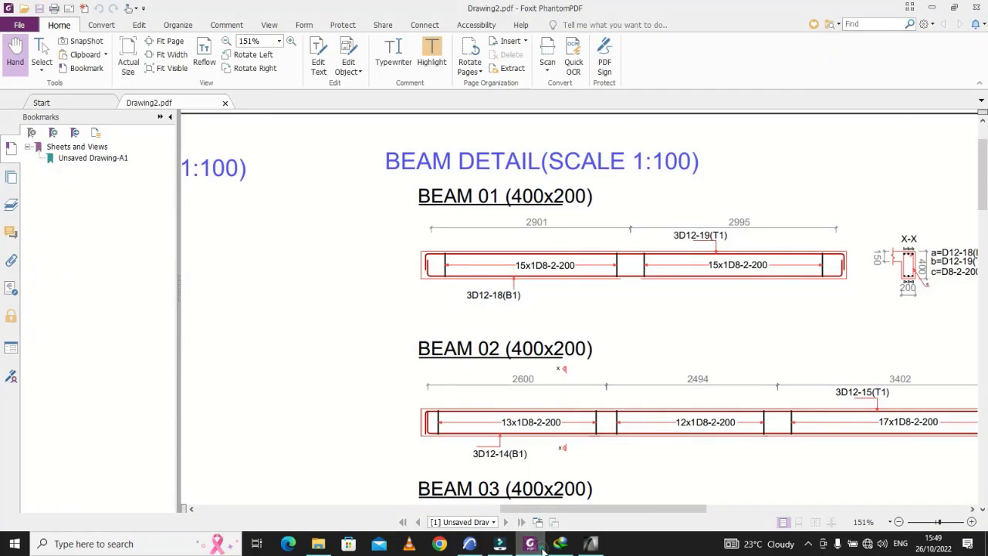
pyautogui.click(543, 549)
pyautogui.scroll(4, 587, 324)
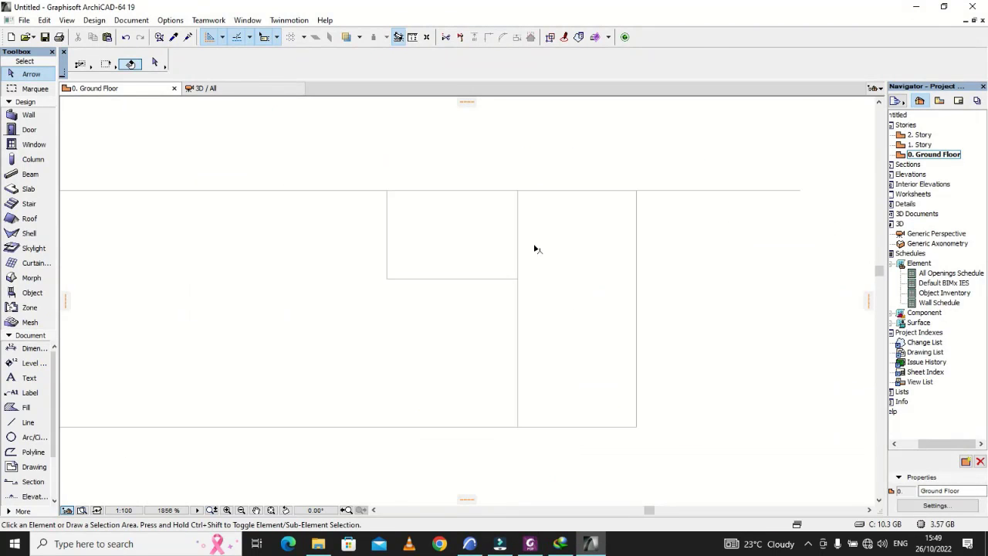
pyautogui.click(518, 221)
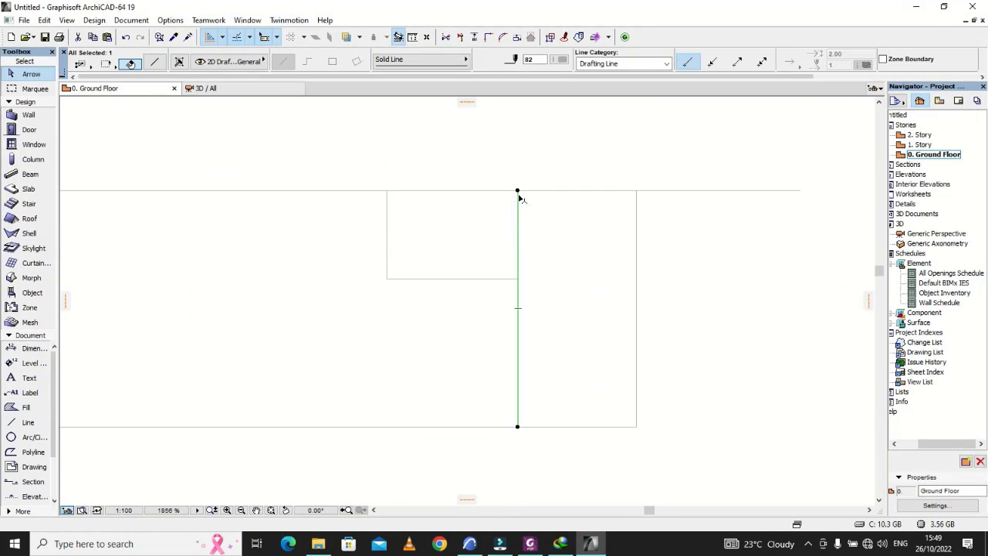
pyautogui.click(517, 192)
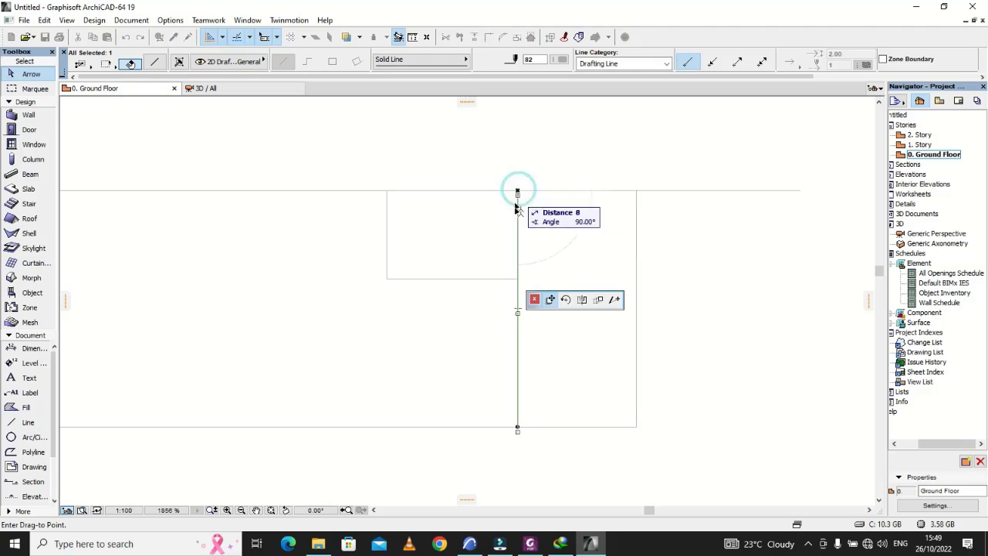
pyautogui.click(615, 301)
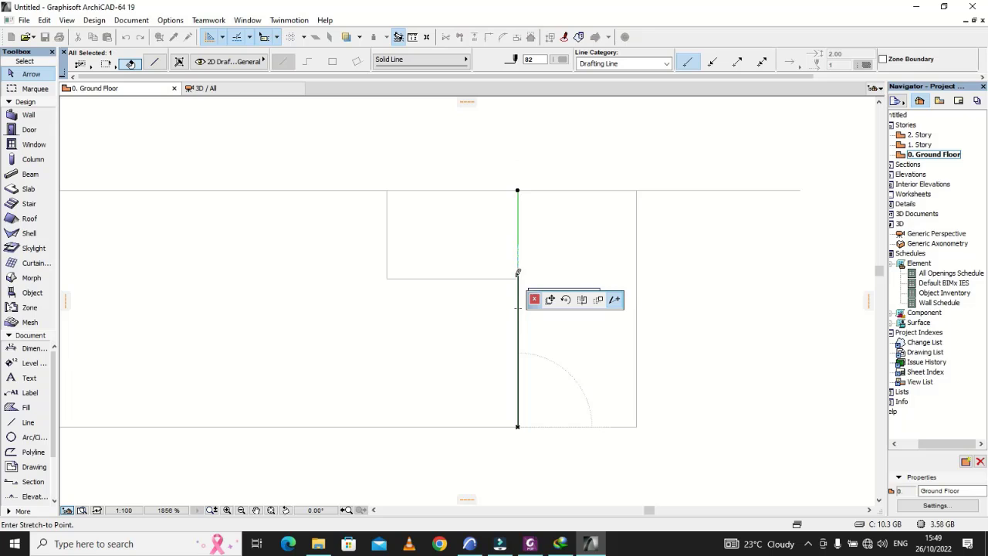
pyautogui.click(518, 279)
pyautogui.click(664, 294)
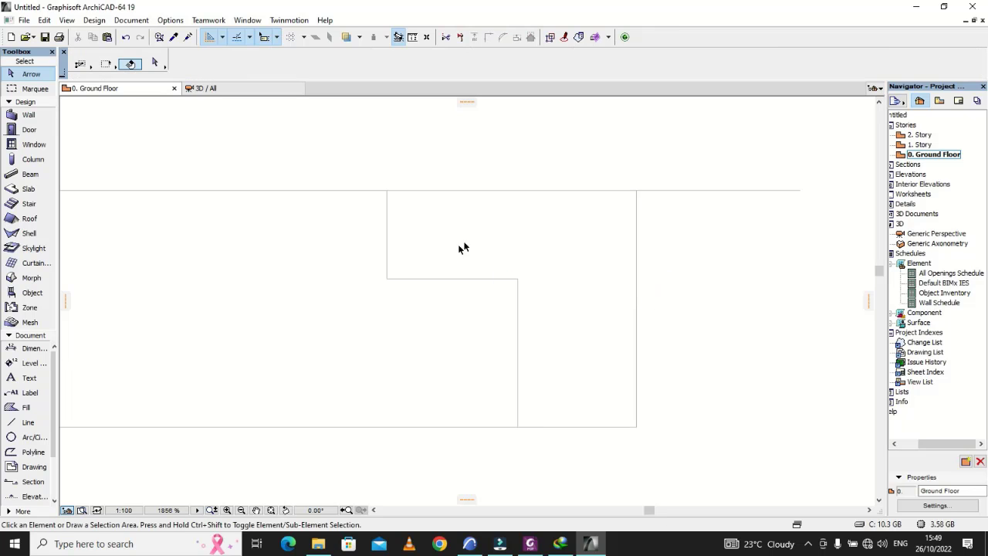
# Step: Stretch the 150 long vertical line a little past the upper outline and past the short horizontal line below
pyautogui.click(386, 194)
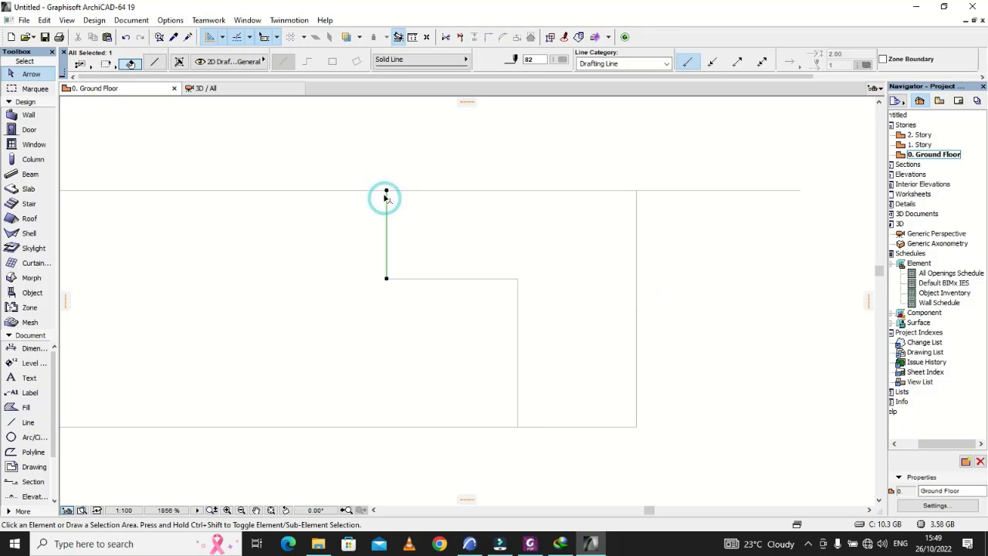
pyautogui.click(387, 191)
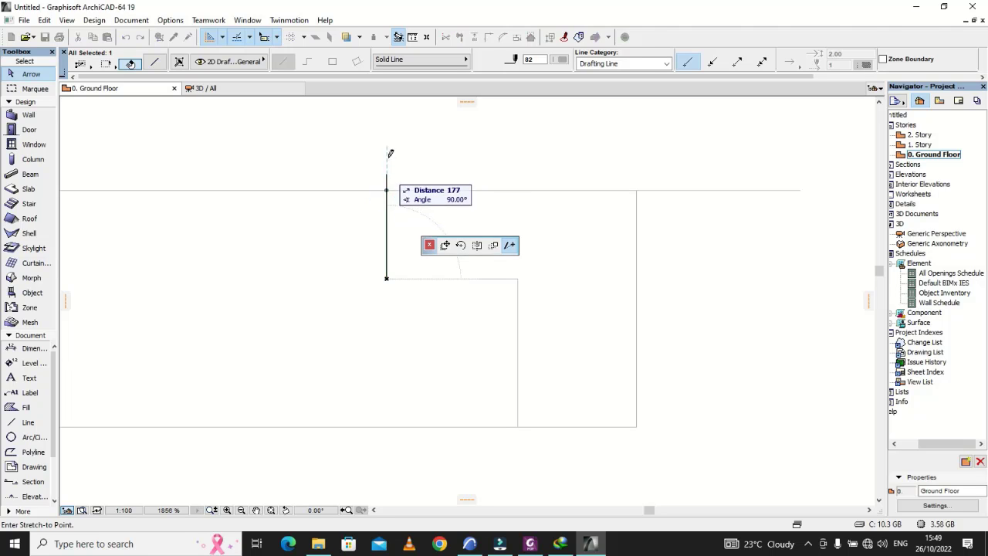
pyautogui.click(387, 153)
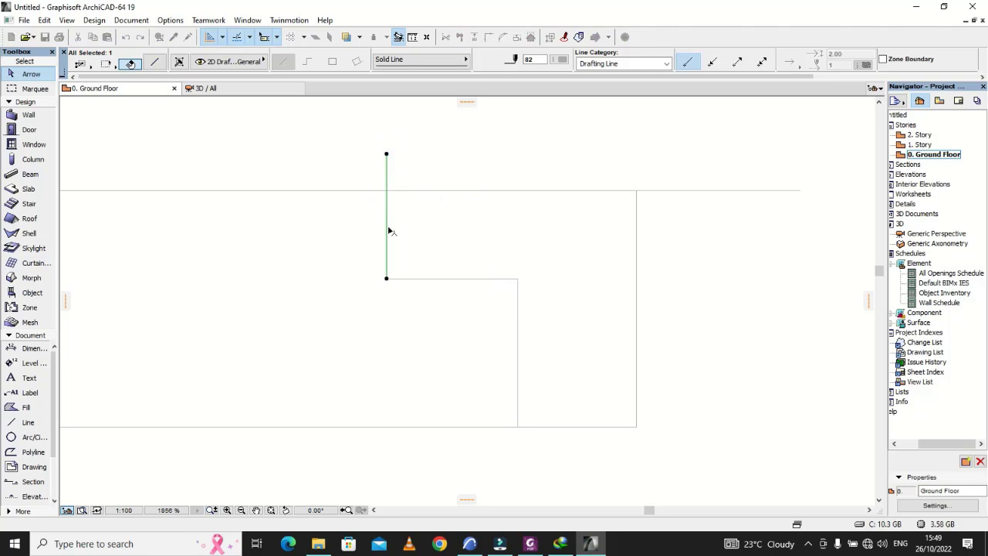
pyautogui.click(387, 279)
pyautogui.click(387, 313)
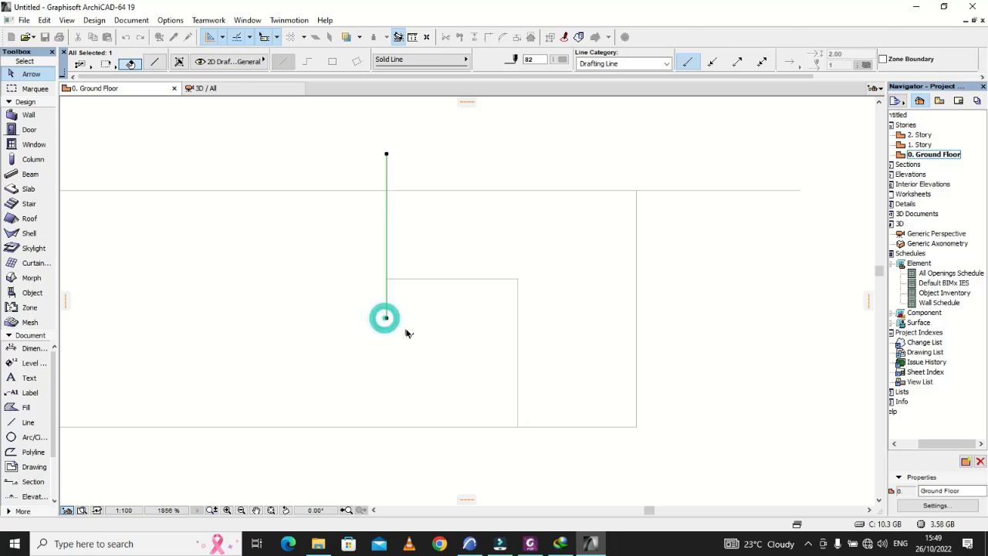
pyautogui.click(404, 327)
# Step: Draw a 30 long line straight up from the midpoint of the extended short vertical line
pyautogui.scroll(3, 407, 241)
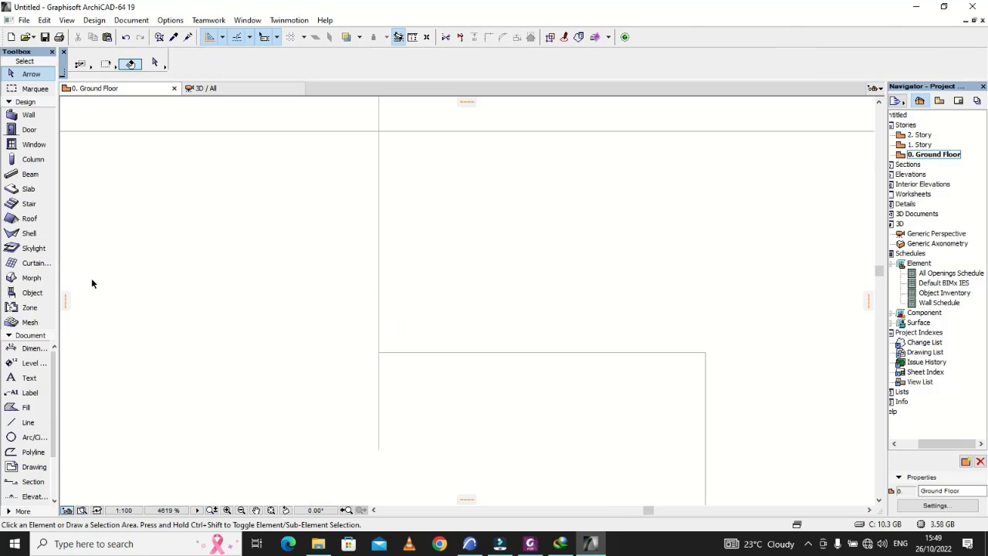
pyautogui.click(25, 423)
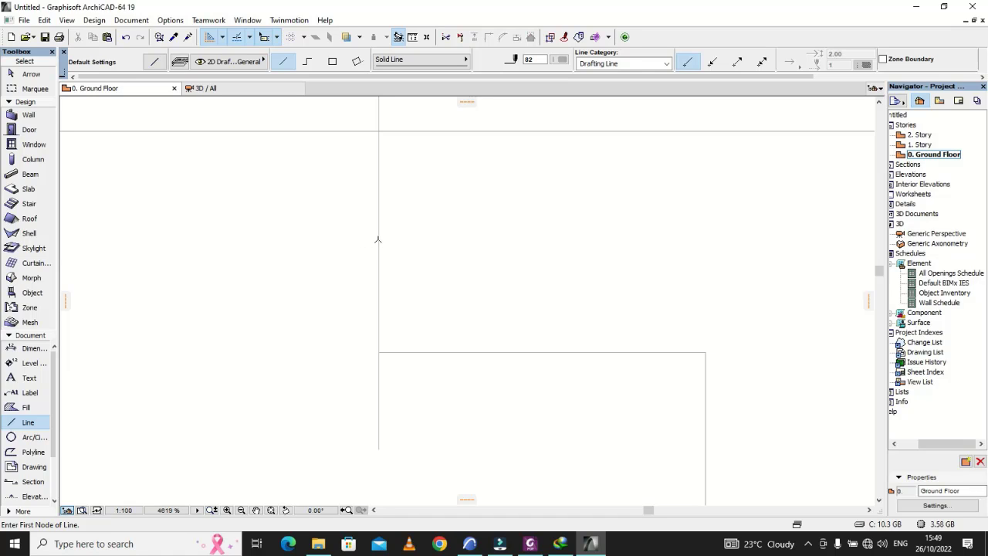
pyautogui.click(379, 245)
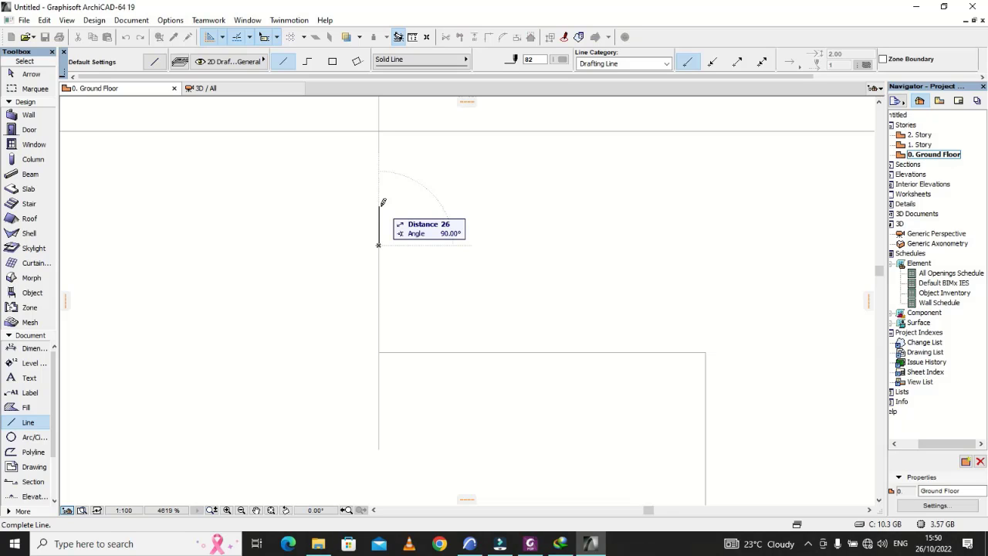
pyautogui.write('30')
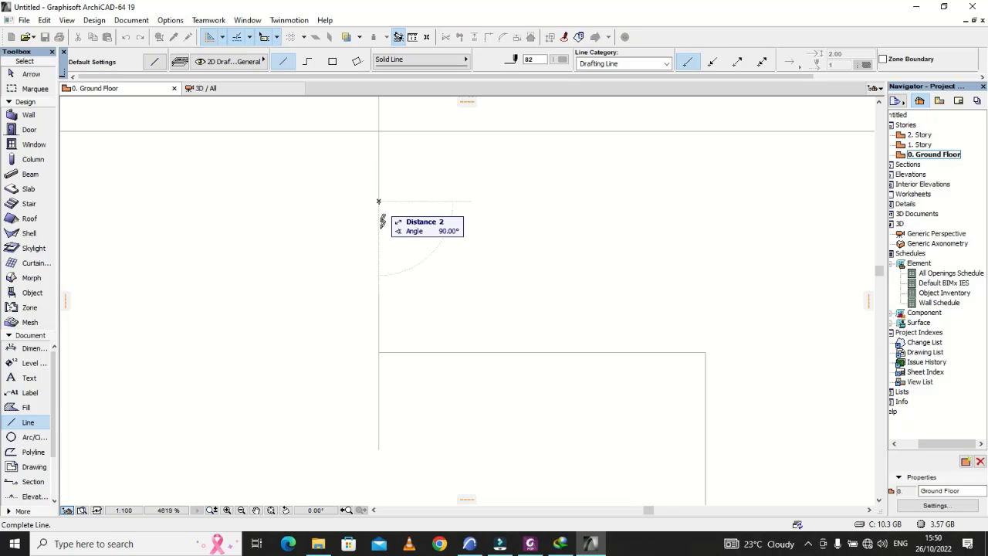
pyautogui.press('Return')
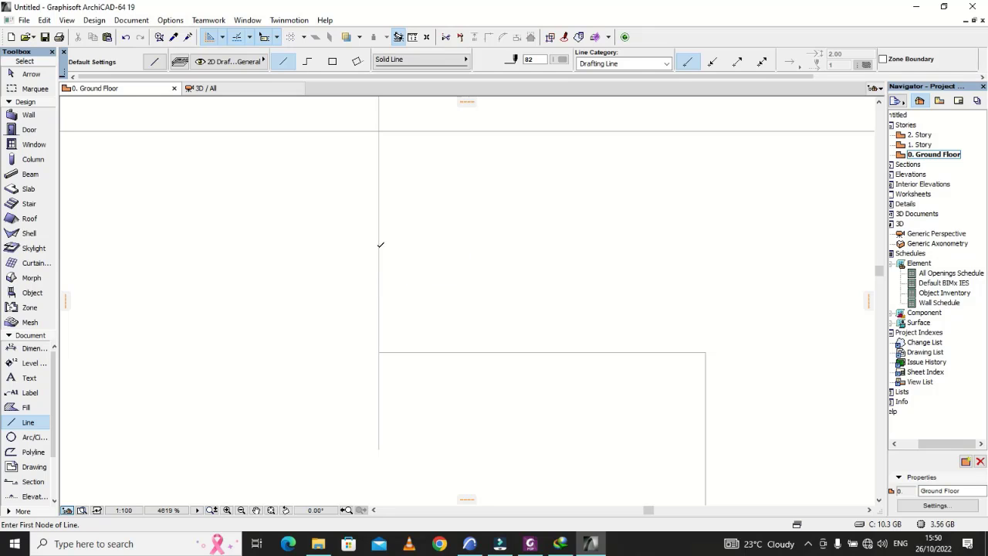
# Step: Draw a 40 long line up from the extended vertical line's midpoint and a matching one down from it
pyautogui.click(378, 244)
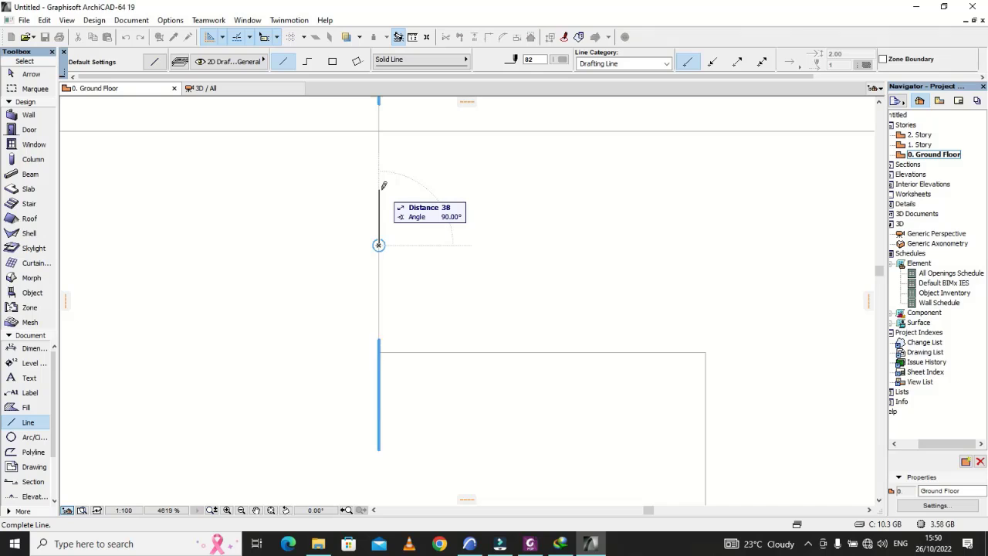
pyautogui.write('40')
pyautogui.press('Return')
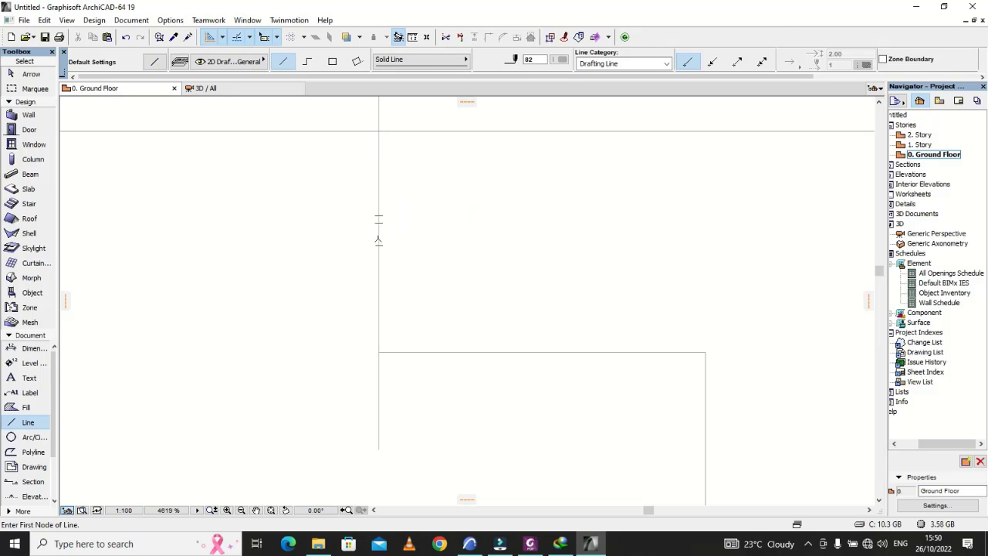
pyautogui.click(379, 244)
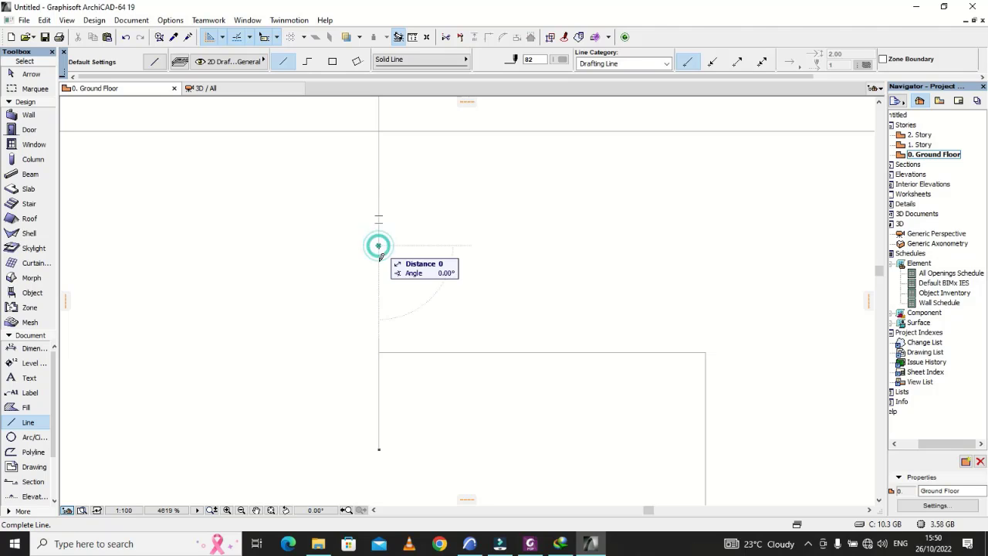
pyautogui.click(379, 301)
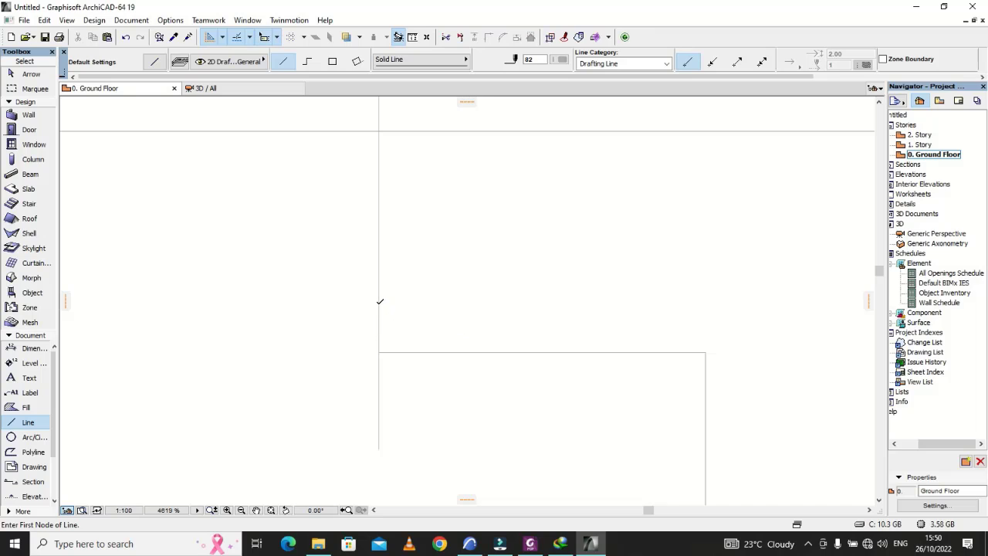
# Step: Draw 20 long horizontal ticks for the break symbol, toward the section at the lower guide end and away from it at the upper
pyautogui.click(379, 304)
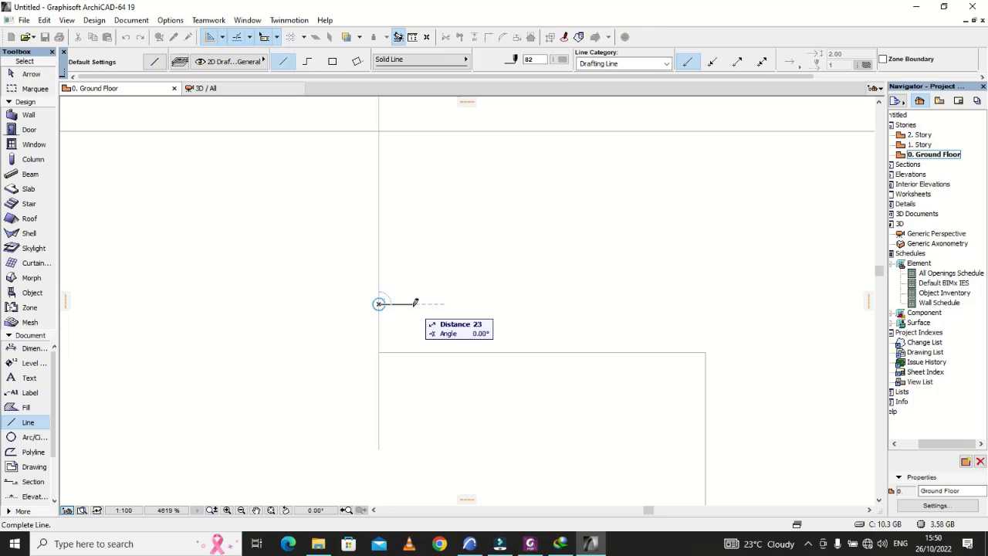
pyautogui.write('20')
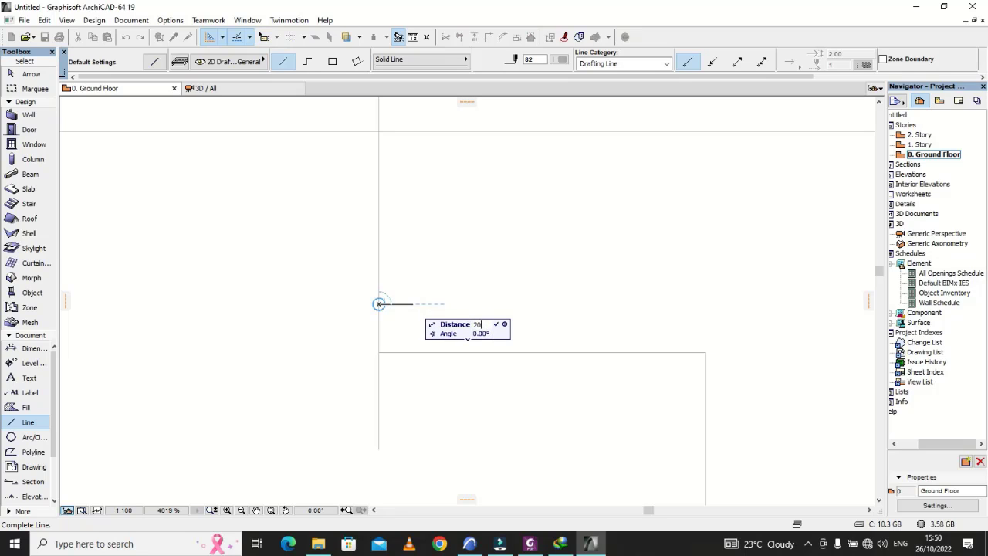
pyautogui.press('Return')
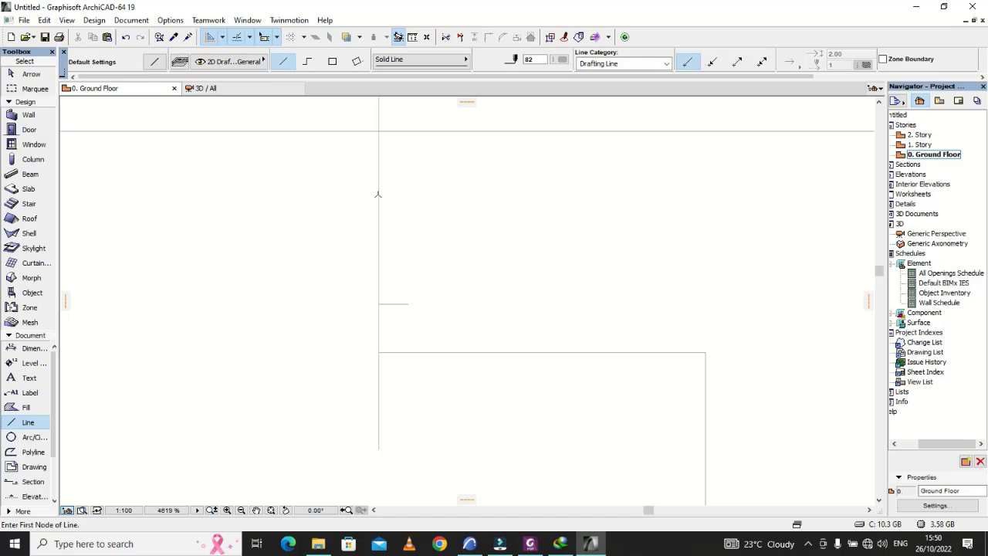
pyautogui.click(378, 186)
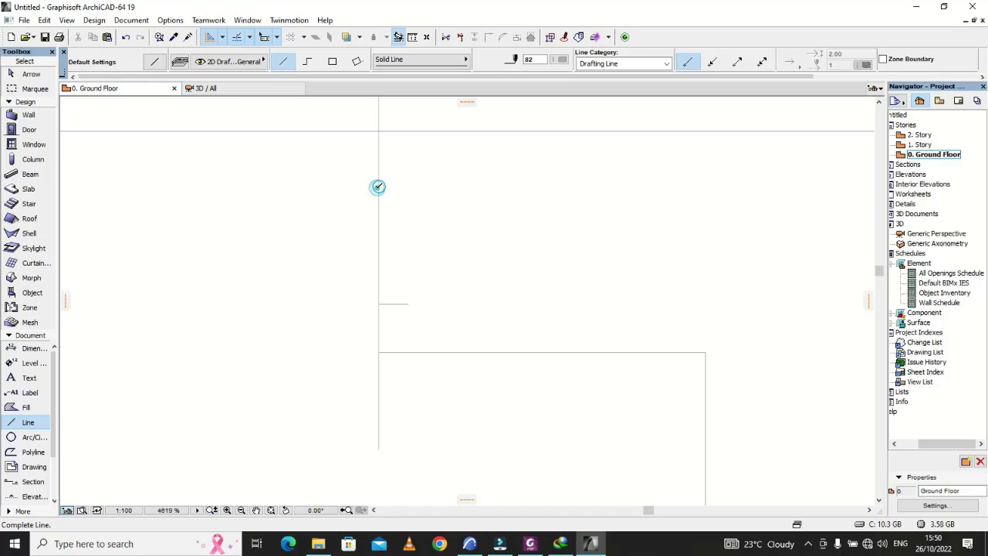
pyautogui.write('20')
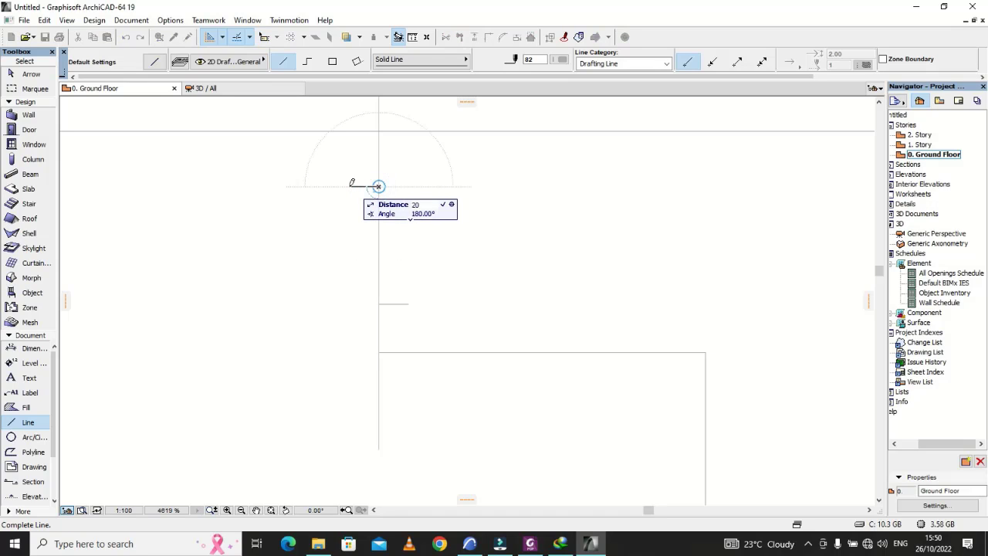
pyautogui.press('Return')
# Step: Draw a diagonal line joining the outer ends of the two 20 long ticks to form the break symbol's zigzag
pyautogui.click(349, 186)
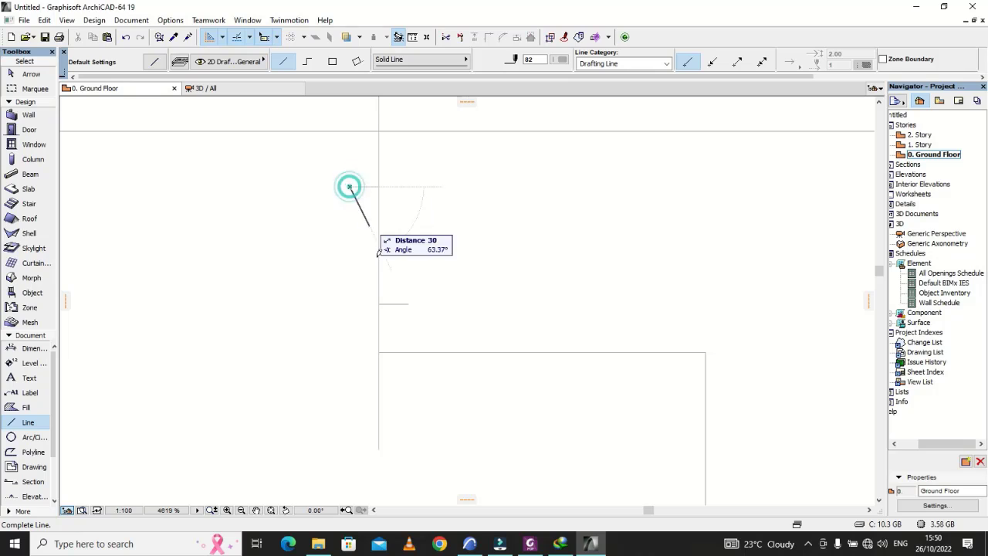
pyautogui.click(408, 303)
pyautogui.click(408, 302)
pyautogui.click(379, 303)
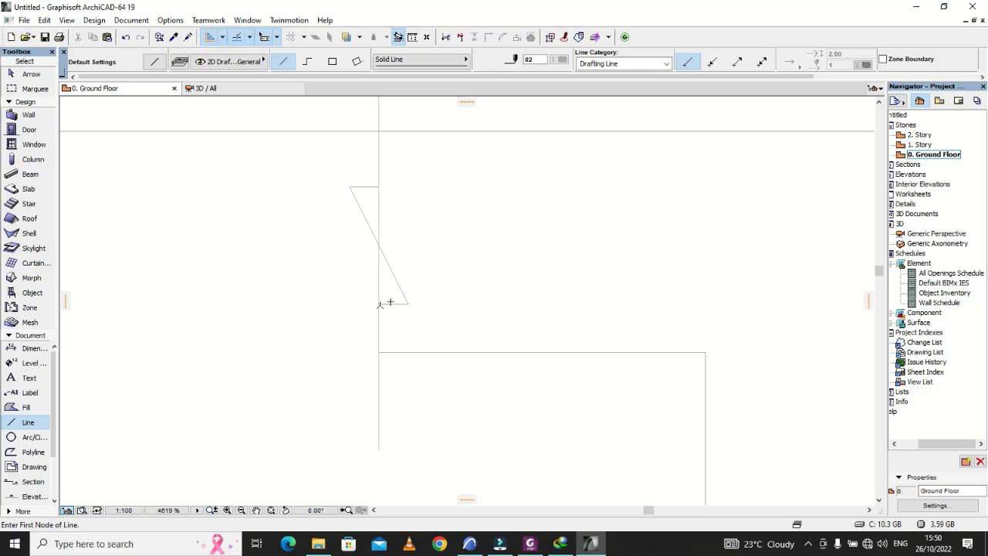
# Step: Trim away the part of the vertical line between the two horizontal ticks, leaving only the zigzag break
pyautogui.click(391, 303)
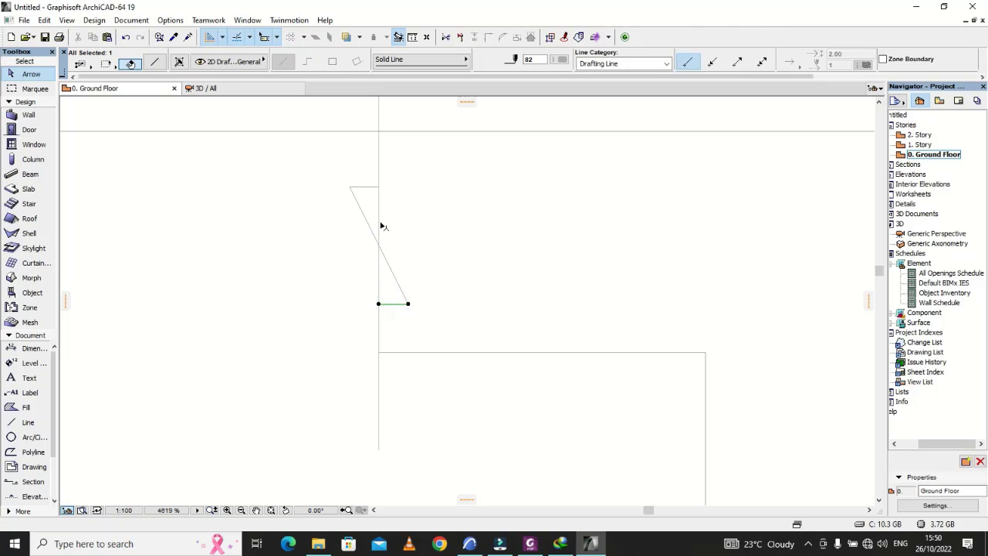
pyautogui.keyDown('shift'); pyautogui.click(364, 186); pyautogui.keyUp('shift')
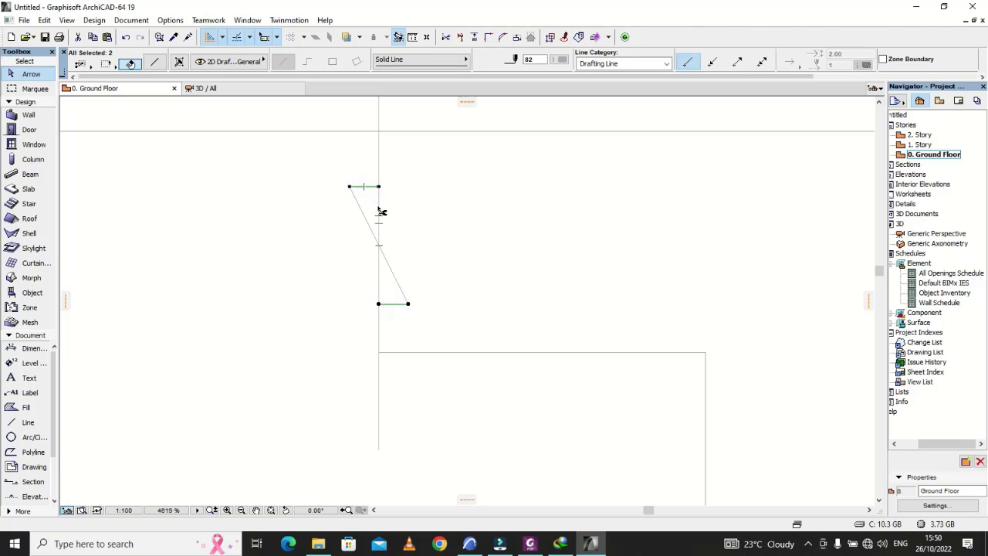
pyautogui.keyDown('ctrl'); pyautogui.click(381, 202); pyautogui.keyUp('ctrl')
pyautogui.keyDown('ctrl'); pyautogui.click(379, 206); pyautogui.keyUp('ctrl')
pyautogui.click(463, 244)
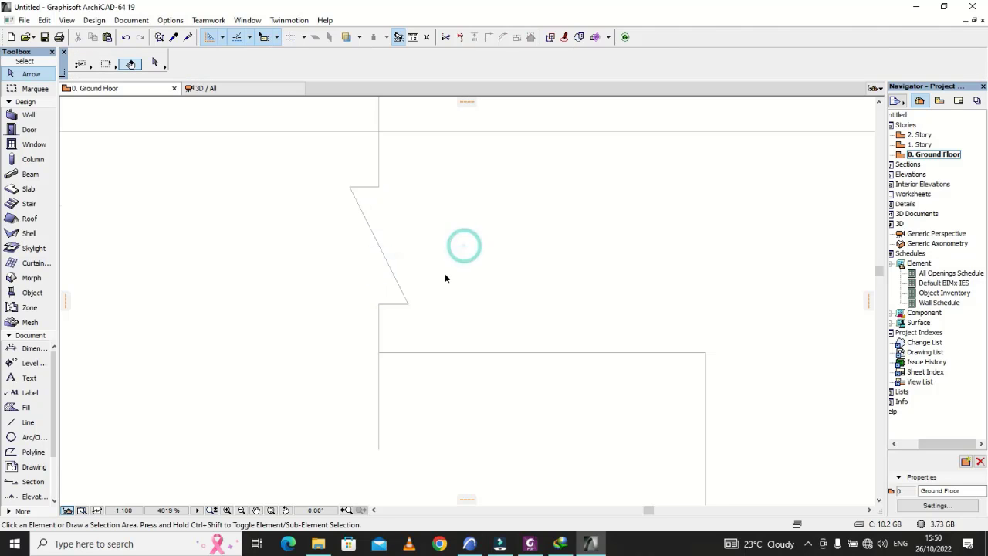
# Step: Draw a 30 long vertical tick up into the cross-section from the middle of the beam web's bottom edge
pyautogui.scroll(-7, 445, 275)
pyautogui.scroll(-2, 480, 289)
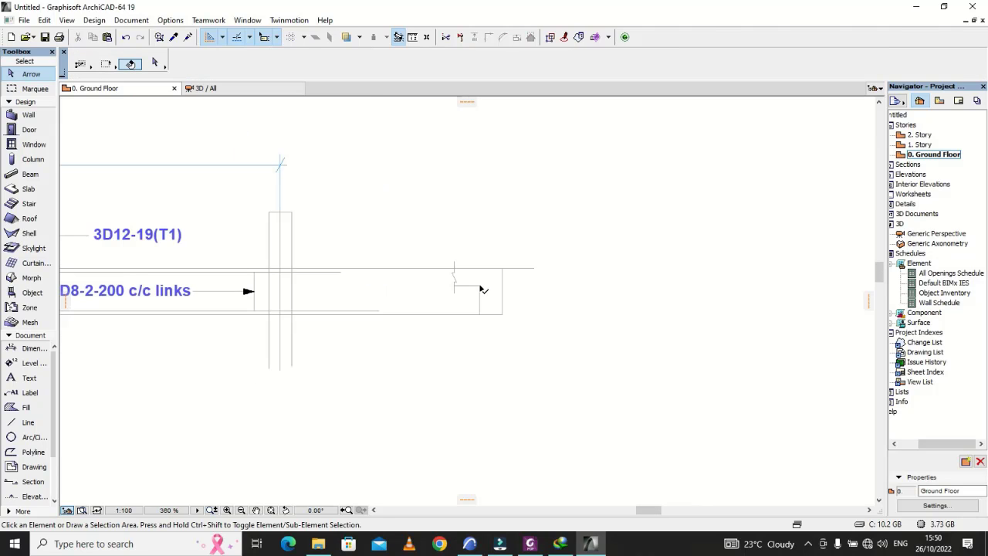
pyautogui.scroll(6, 512, 300)
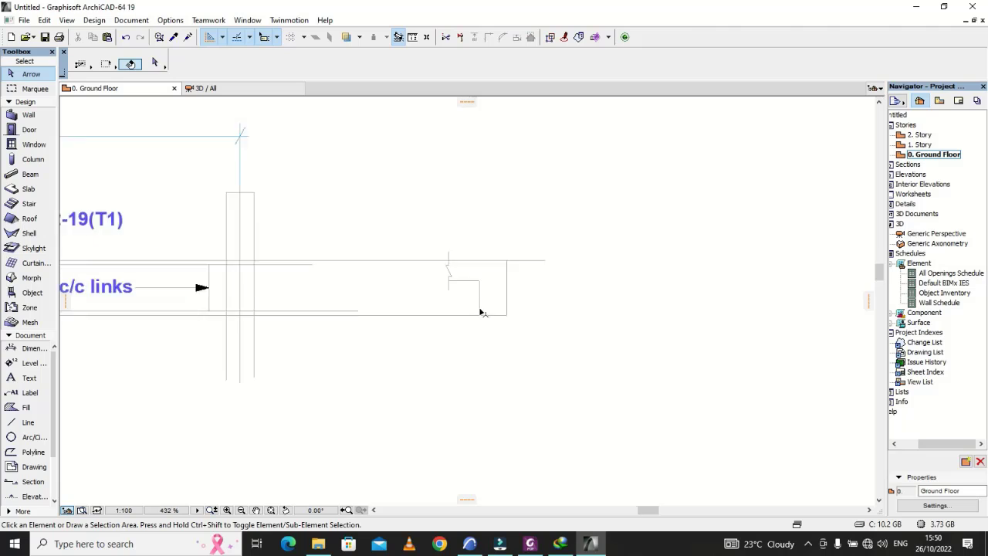
pyautogui.scroll(-2, 501, 293)
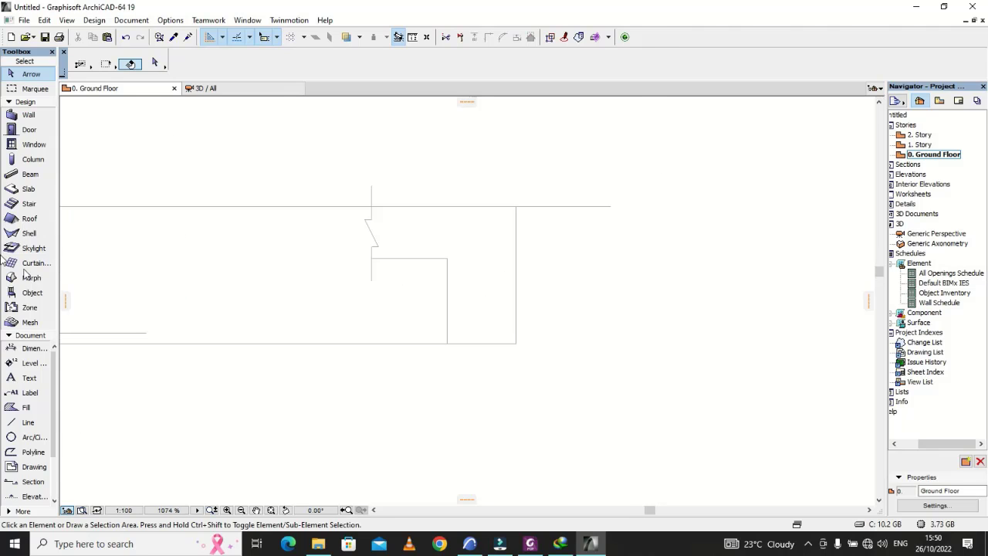
pyautogui.click(28, 423)
pyautogui.scroll(2, 476, 338)
pyautogui.scroll(1, 475, 338)
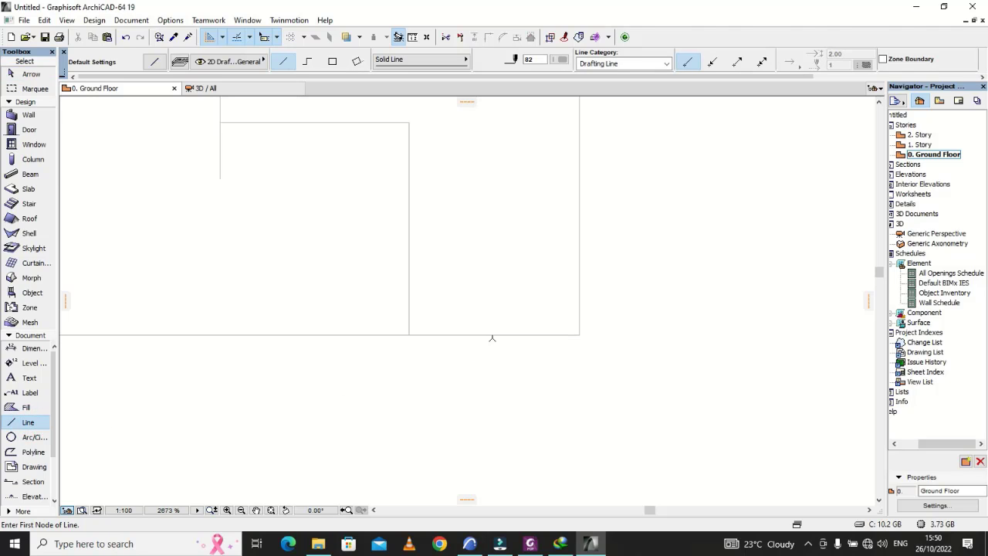
pyautogui.click(493, 334)
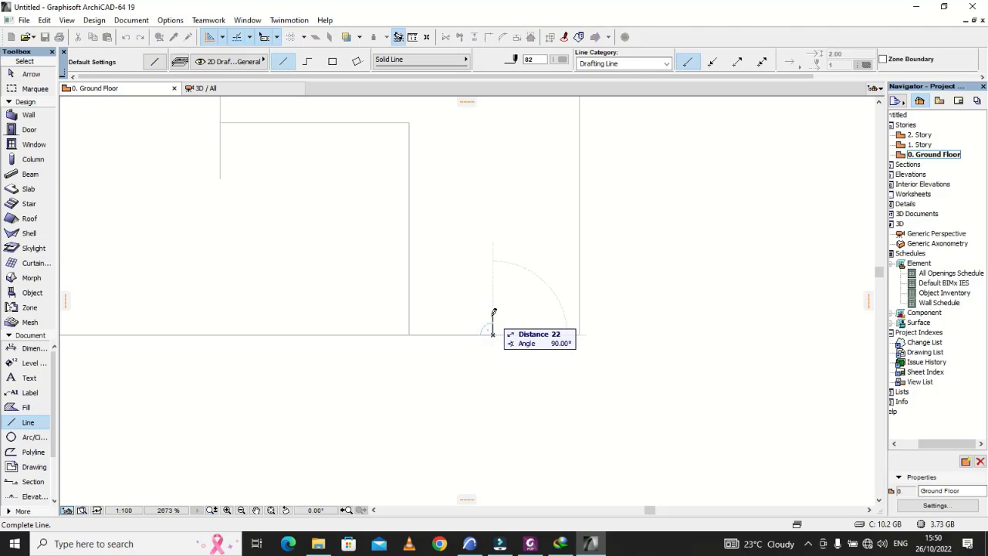
pyautogui.write('300')
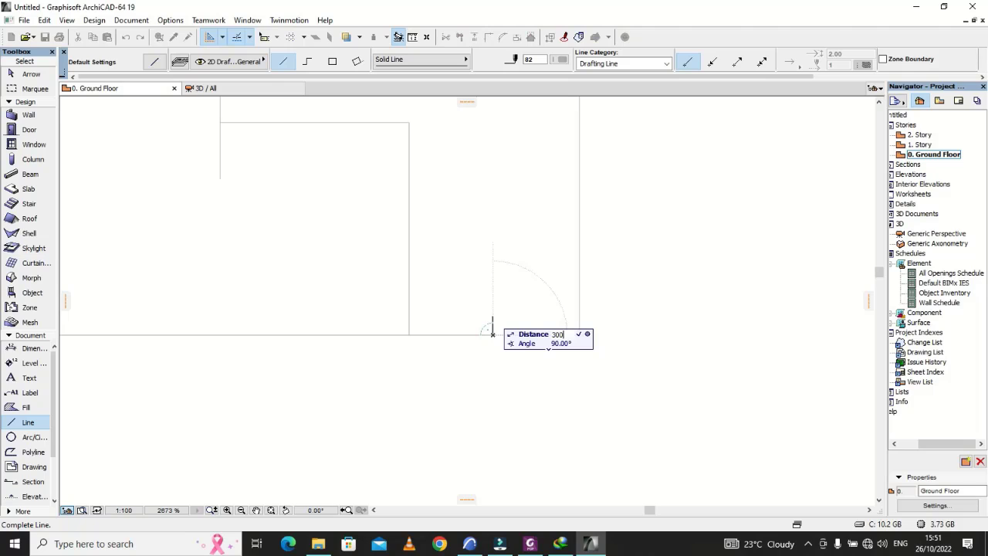
pyautogui.press('Return')
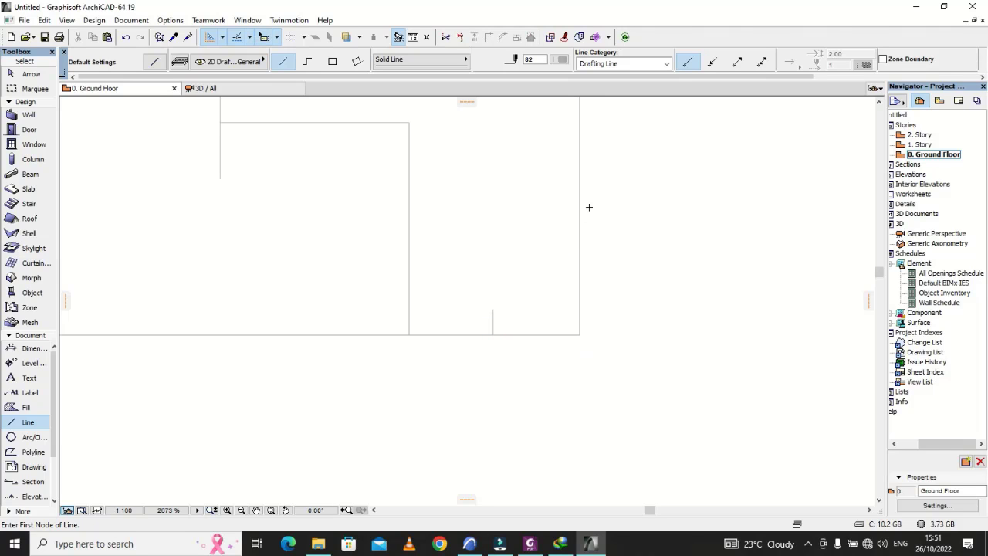
# Step: Draw a 30 long horizontal tick inward from the cross-section's outer vertical edge
pyautogui.click(579, 205)
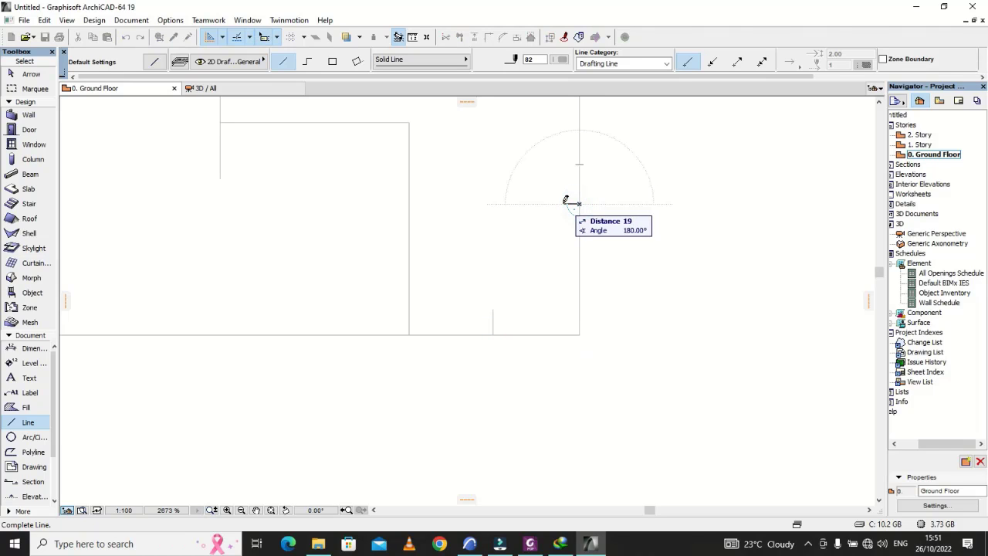
pyautogui.write('3')
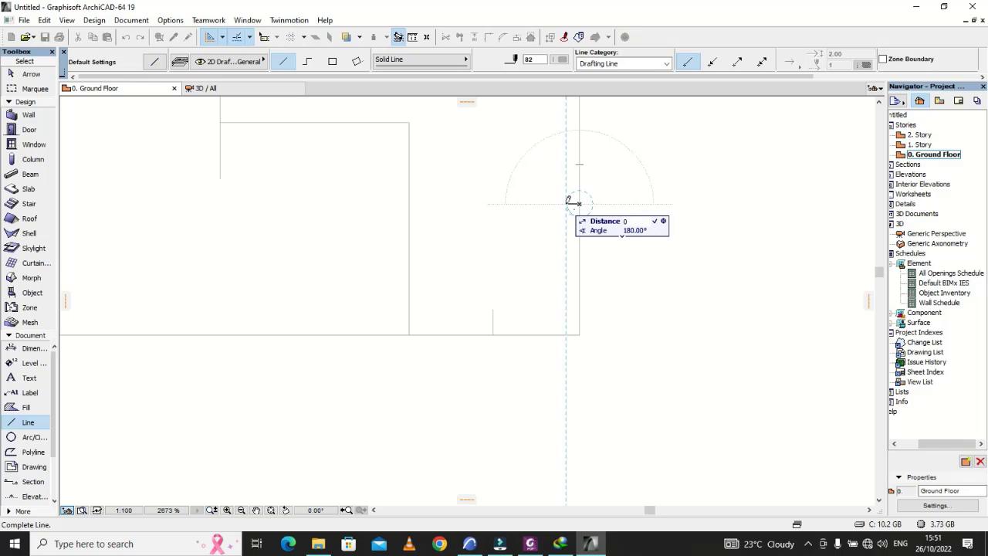
pyautogui.write('0')
pyautogui.press('Return')
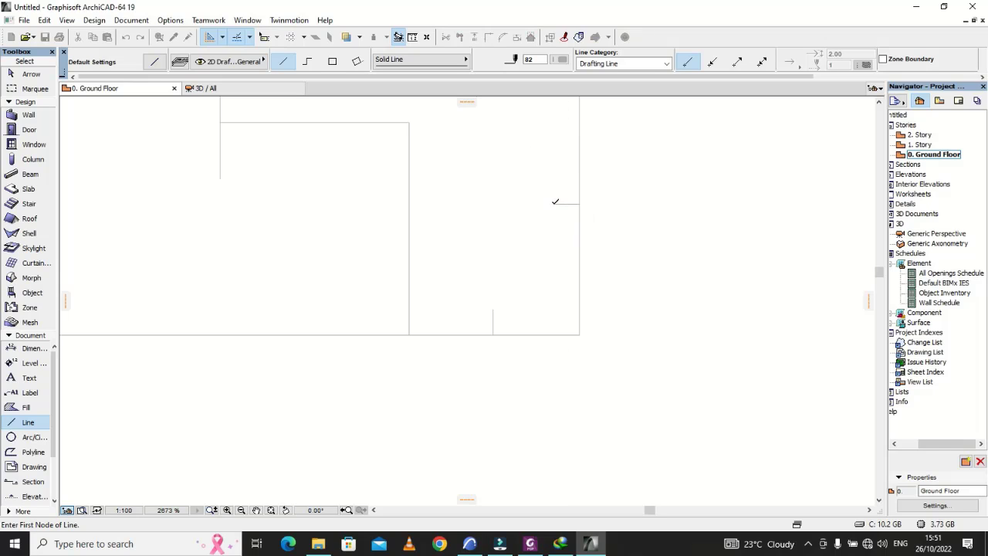
# Step: Draw matching 30 long cover ticks, one down from the section's top edge and one inward from the web's inner vertical edge
pyautogui.scroll(-2, 563, 288)
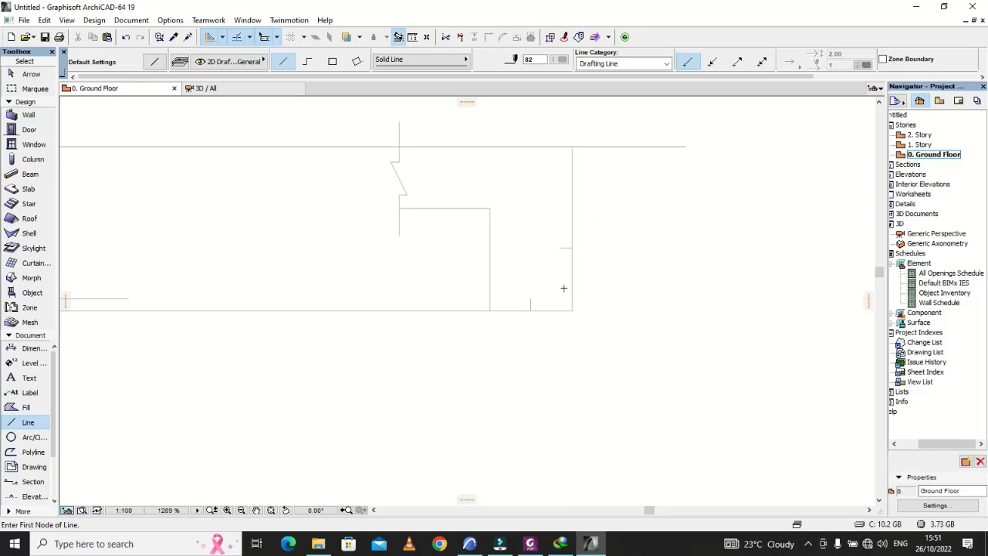
pyautogui.click(529, 146)
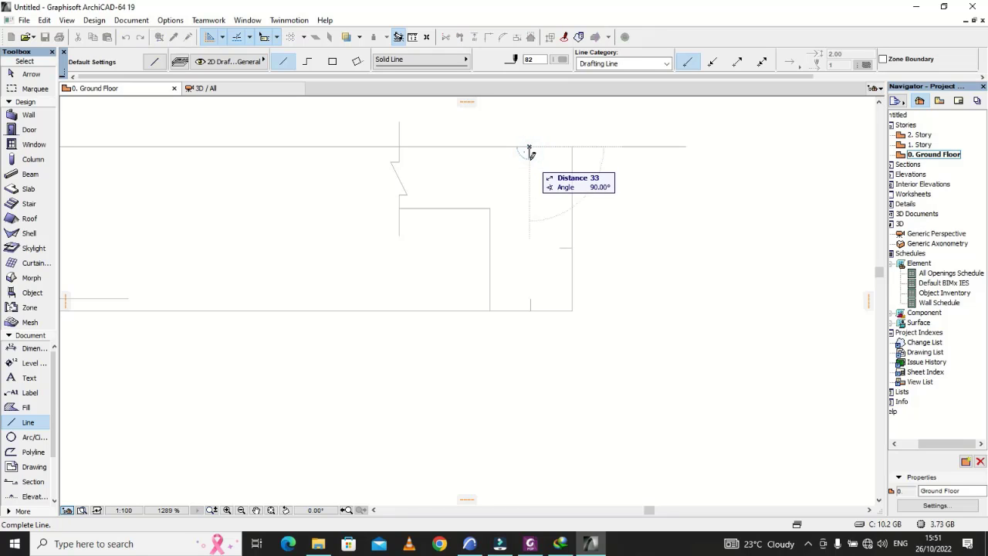
pyautogui.click(529, 159)
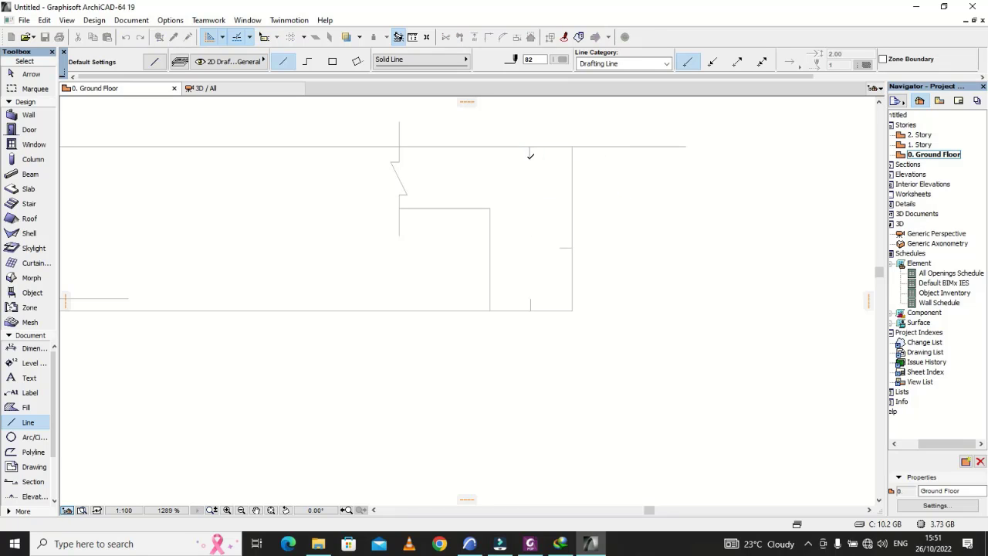
pyautogui.click(489, 243)
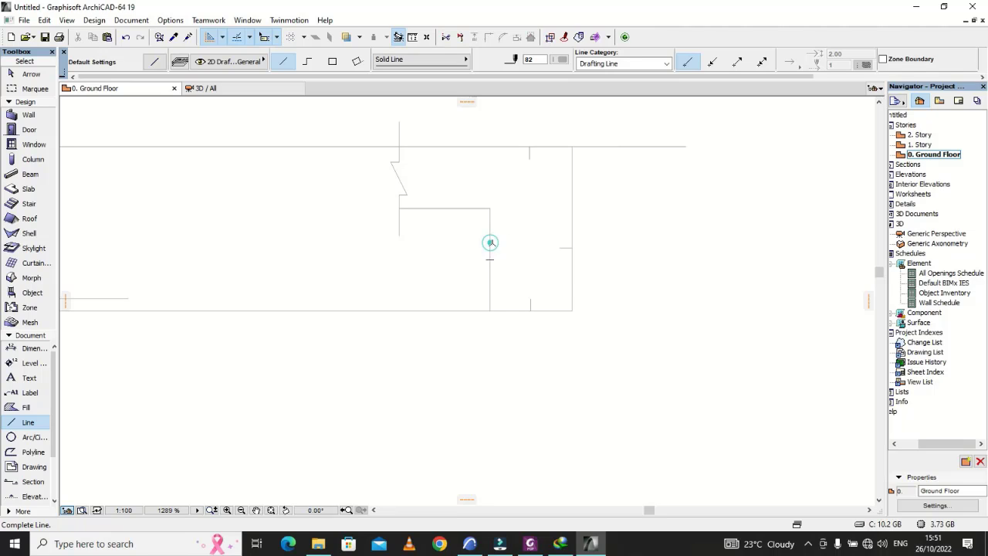
pyautogui.write('3')
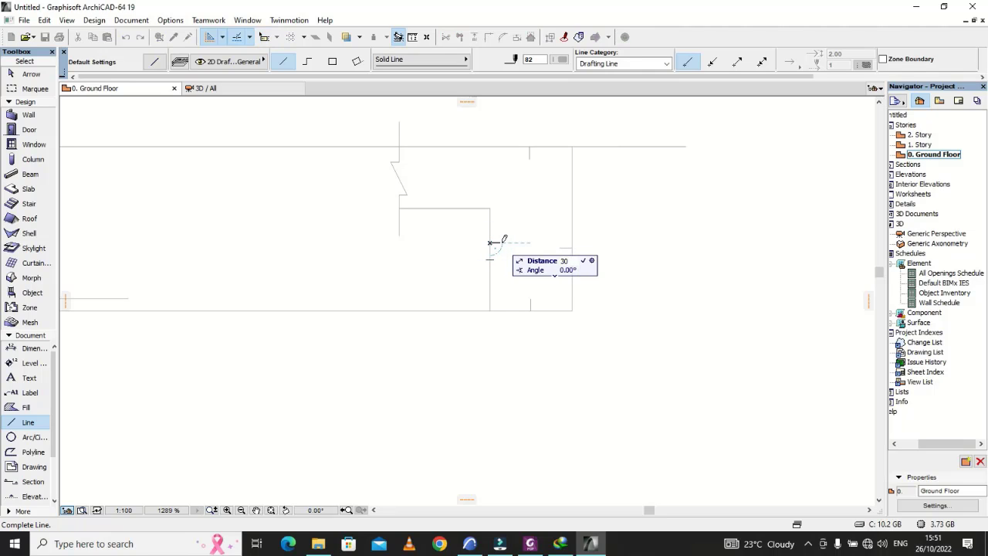
pyautogui.write('0')
pyautogui.press('Return')
# Step: Draw a vertical guide line through the inner tick's free end, about 611 long, running past the section's bottom and top edges
pyautogui.click(502, 243)
pyautogui.click(502, 372)
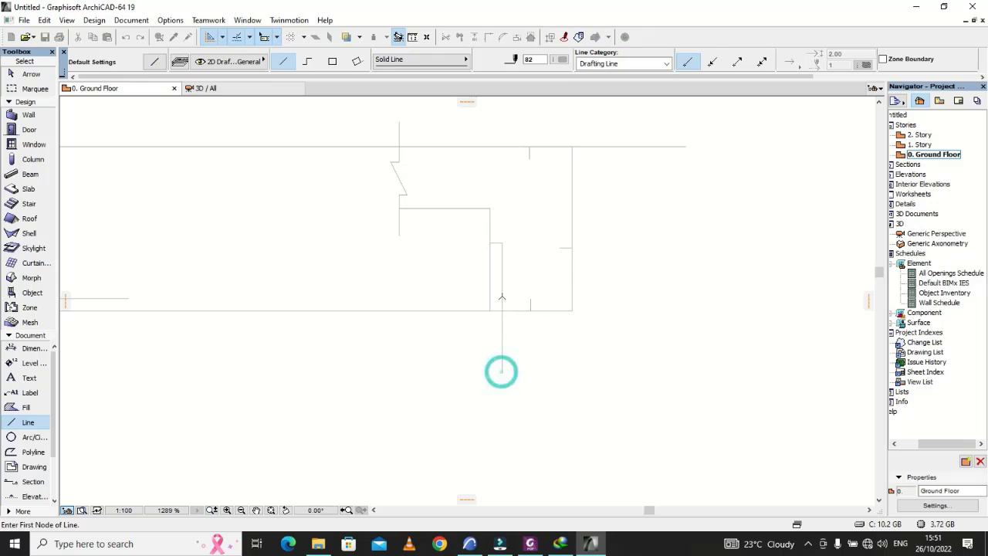
pyautogui.press('Escape')
pyautogui.click(502, 277)
pyautogui.click(502, 243)
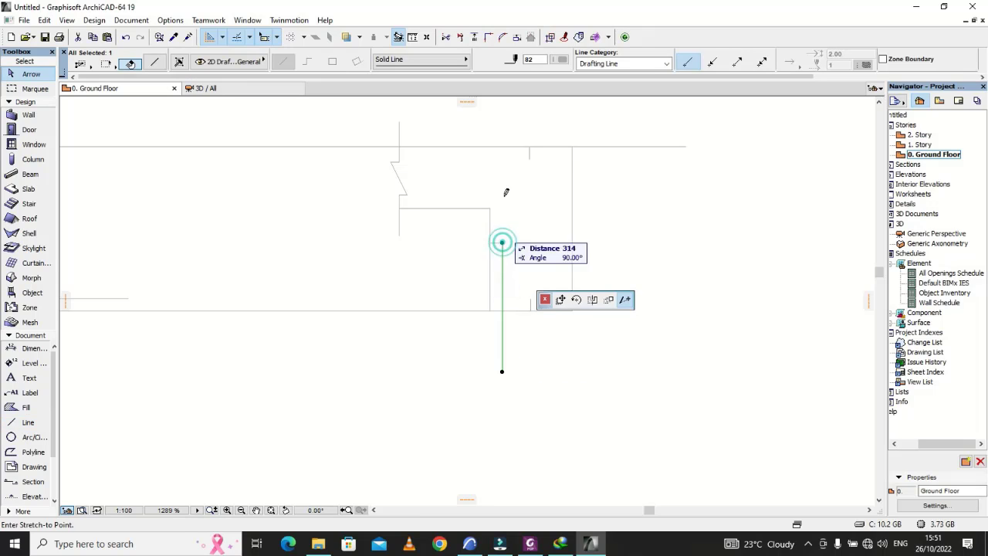
pyautogui.click(502, 117)
pyautogui.scroll(3, 525, 162)
pyautogui.click(647, 416)
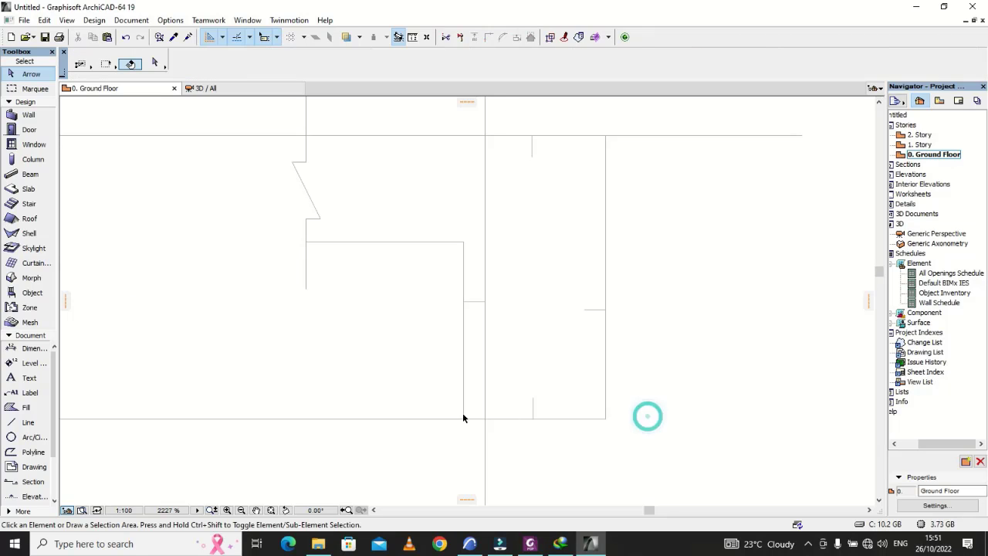
# Step: Draw a vertical guide line through the outer tick's free end, about 590 long, running past the section's top and bottom edges
pyautogui.click(28, 422)
pyautogui.scroll(1, 588, 368)
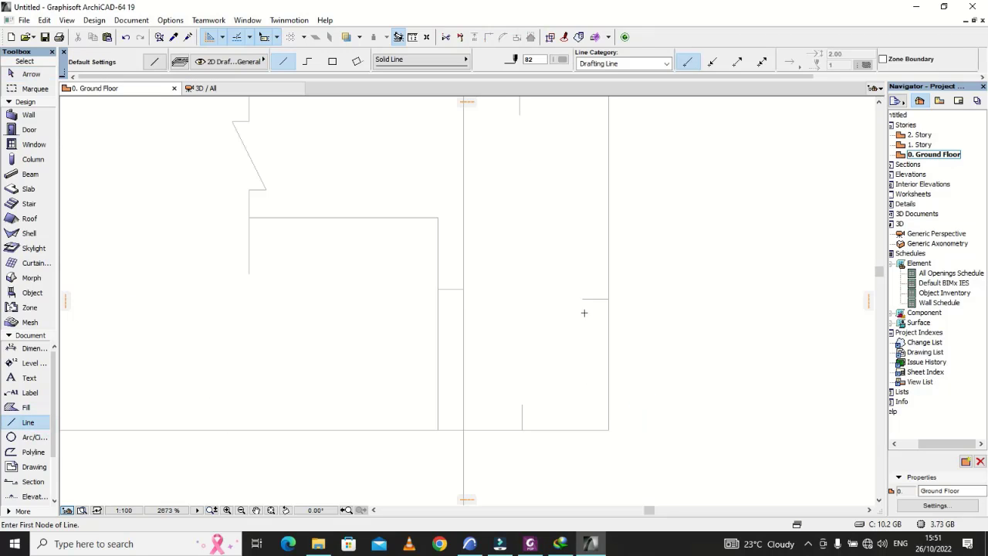
pyautogui.click(586, 297)
pyautogui.scroll(-3, 610, 276)
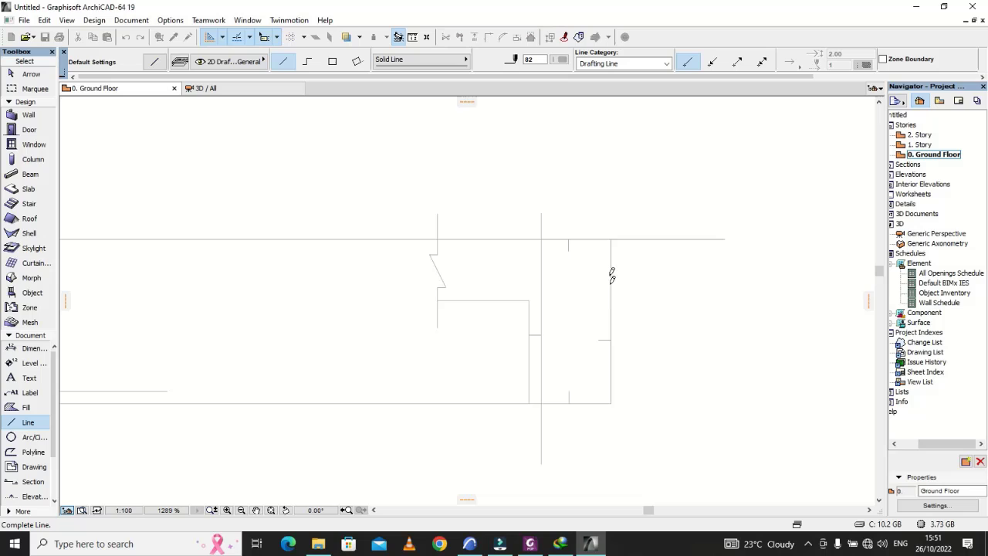
pyautogui.click(600, 220)
pyautogui.press('Escape')
pyautogui.click(598, 306)
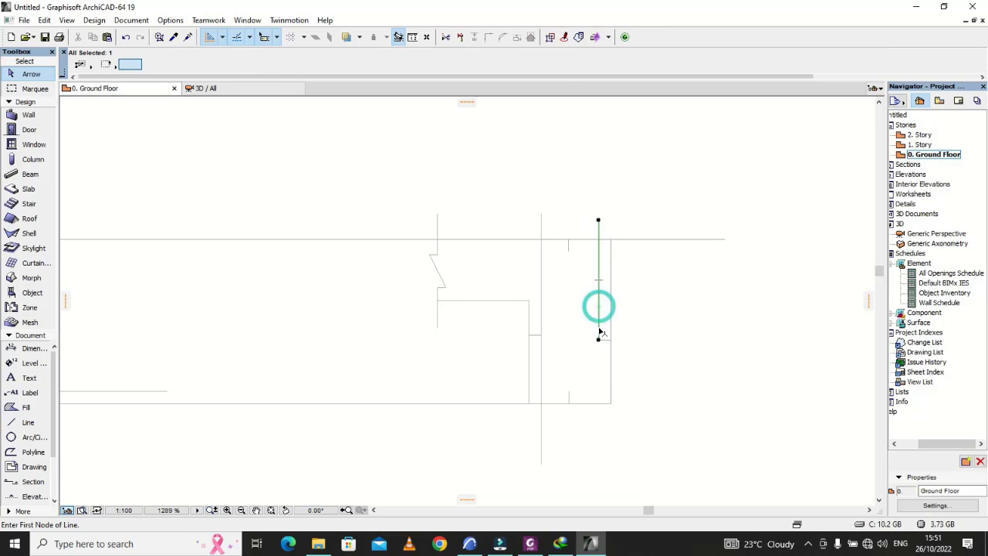
pyautogui.click(599, 342)
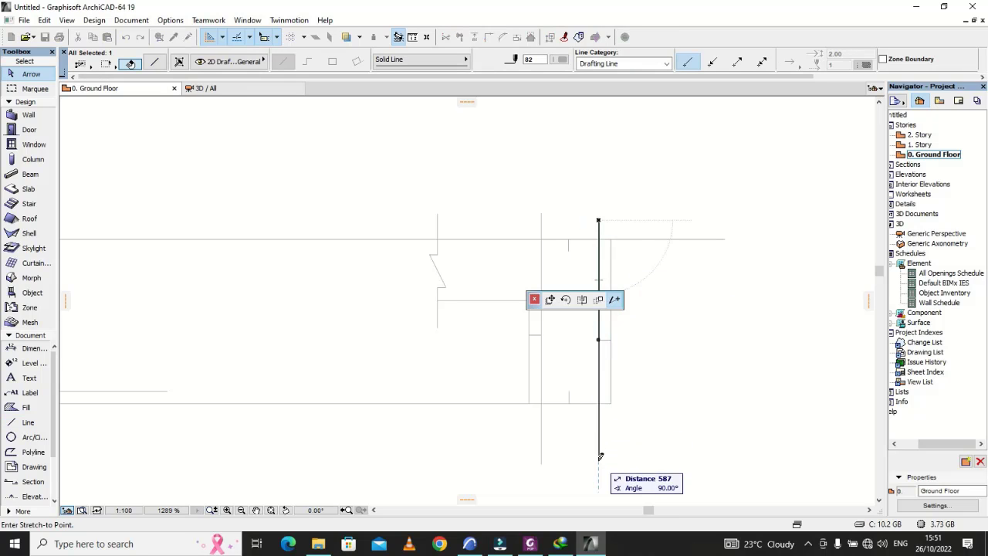
pyautogui.click(599, 461)
pyautogui.click(566, 403)
pyautogui.click(429, 477)
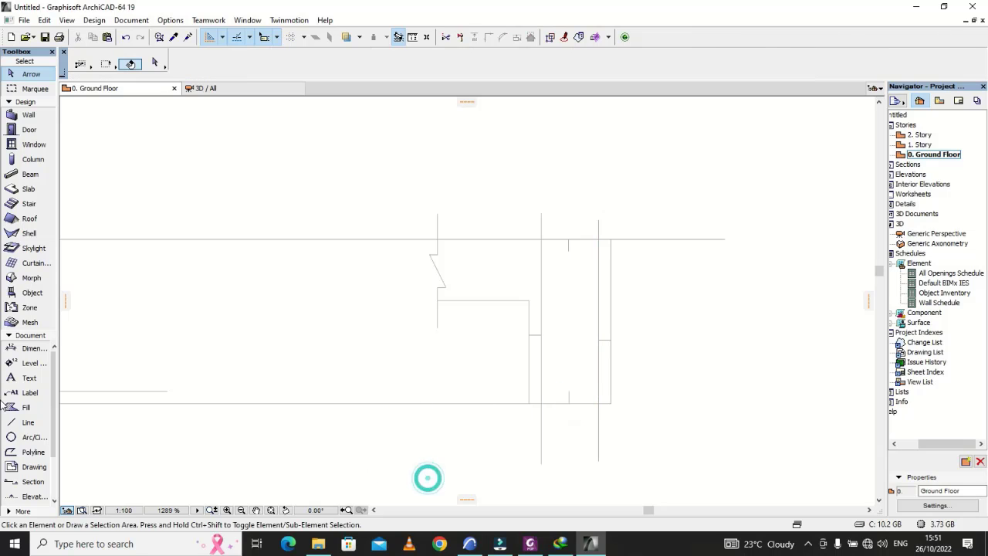
# Step: Draw a horizontal guide line through the bottom tick's upper end, stretched past both vertical edges of the web
pyautogui.click(26, 422)
pyautogui.scroll(3, 614, 413)
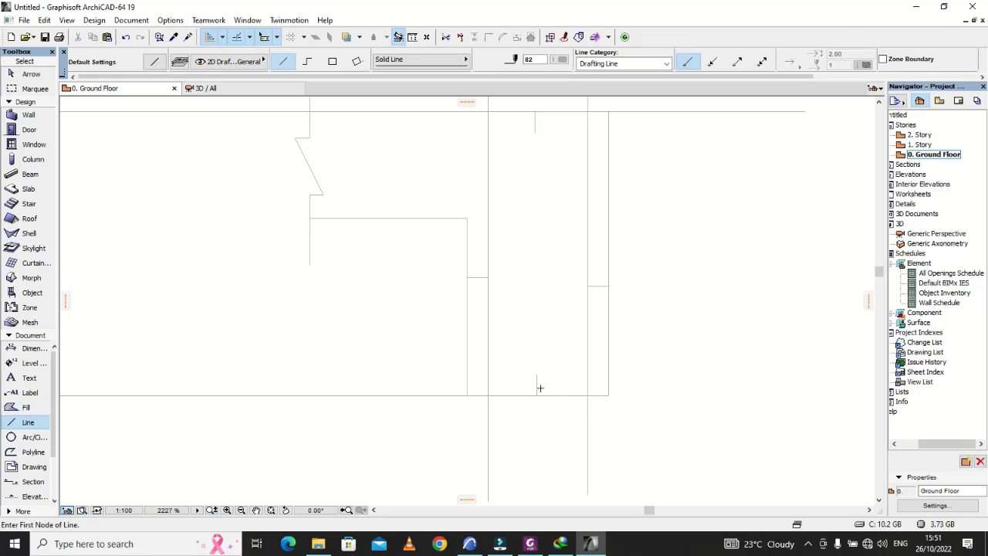
pyautogui.click(538, 374)
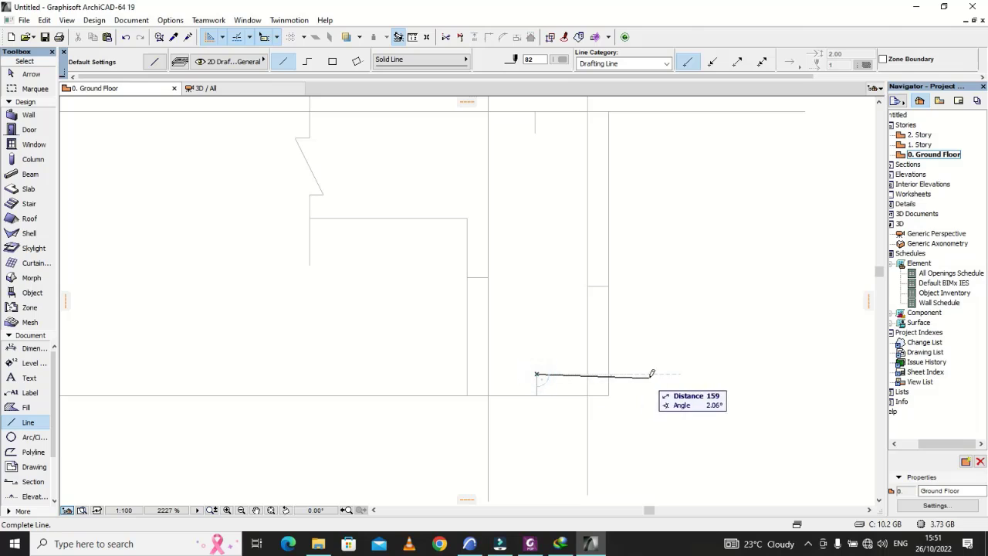
pyautogui.click(670, 374)
pyautogui.press('Escape')
pyautogui.click(570, 376)
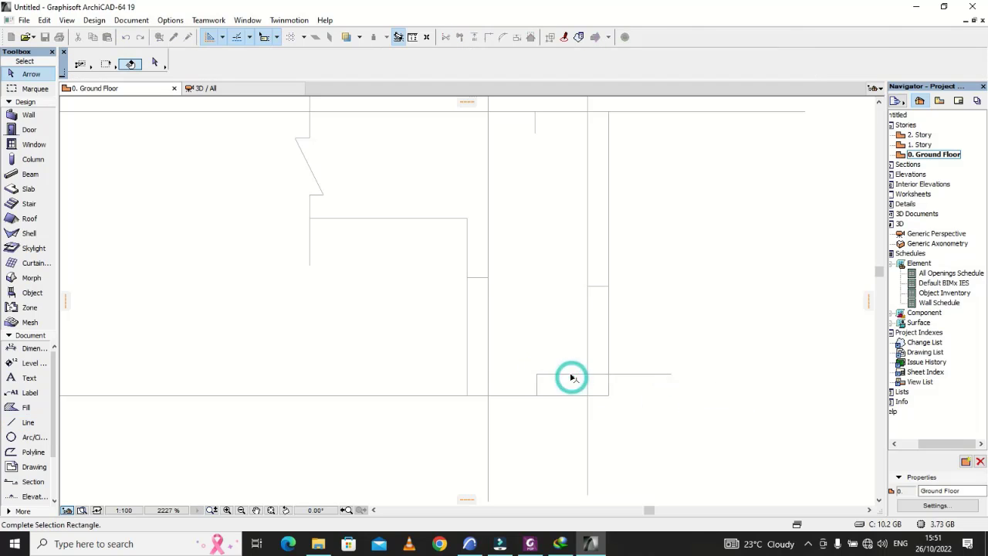
pyautogui.click(538, 375)
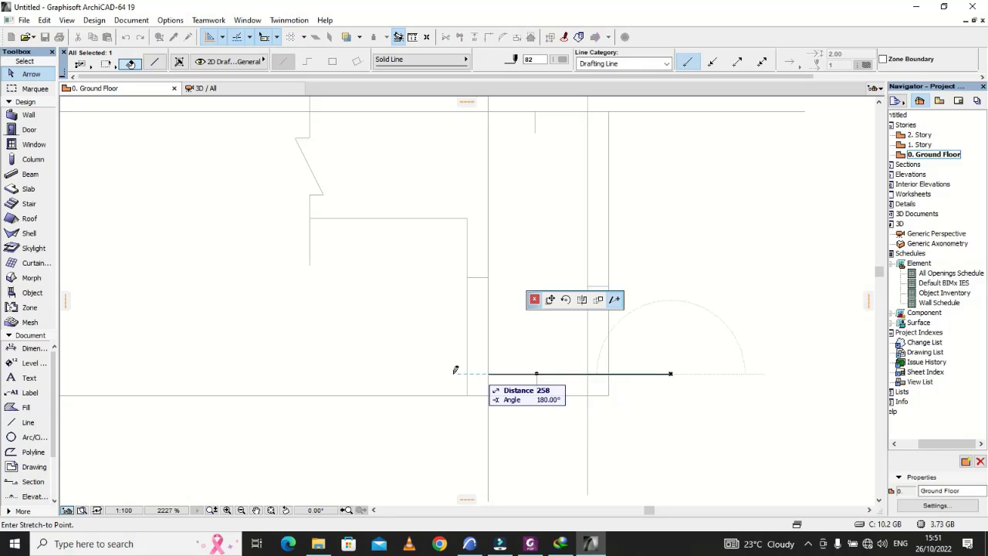
pyautogui.click(388, 371)
pyautogui.press('Escape')
# Step: Draw a horizontal line from the top cover tick's lower end outward past the section's outer vertical edge
pyautogui.scroll(-1, 501, 428)
pyautogui.scroll(-2, 501, 427)
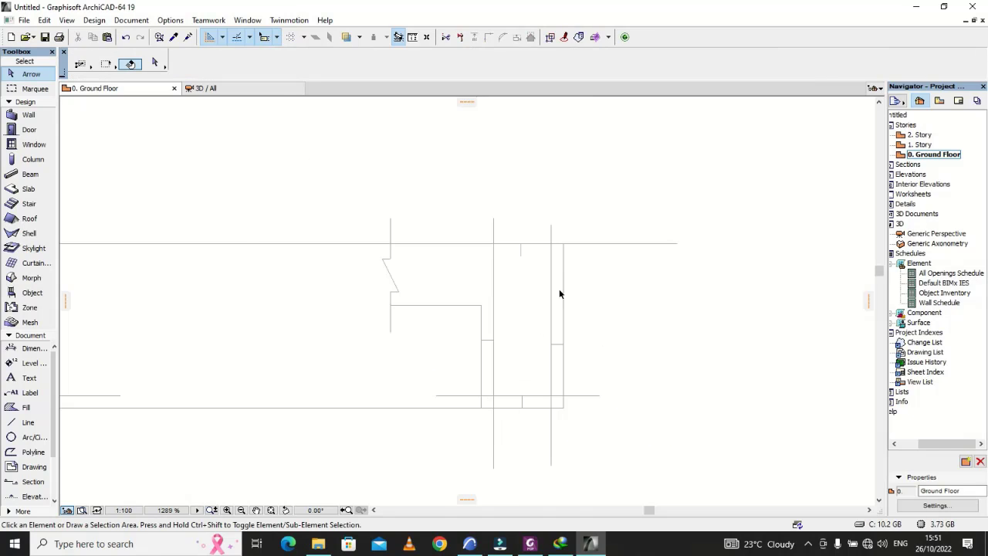
pyautogui.scroll(6, 590, 261)
pyautogui.scroll(-5, 610, 282)
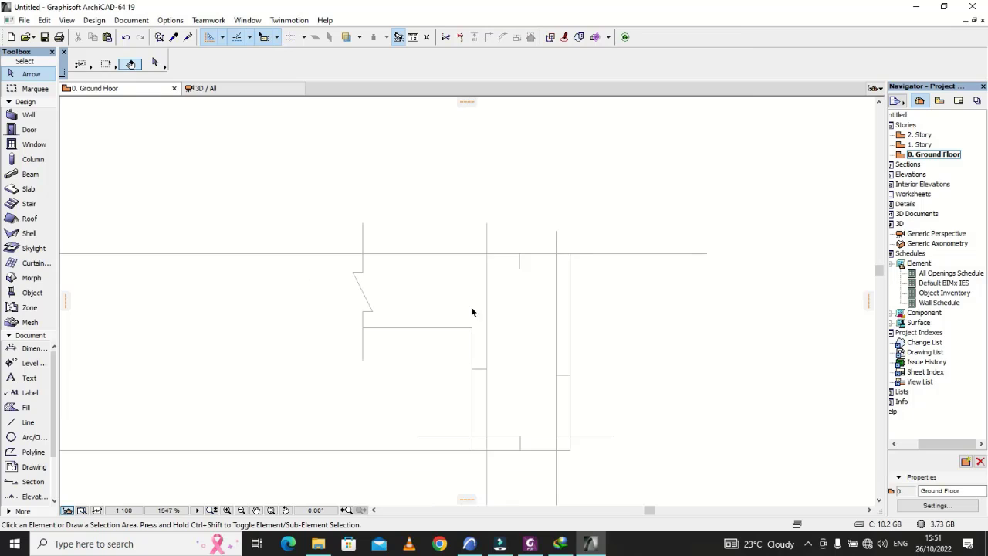
pyautogui.click(28, 422)
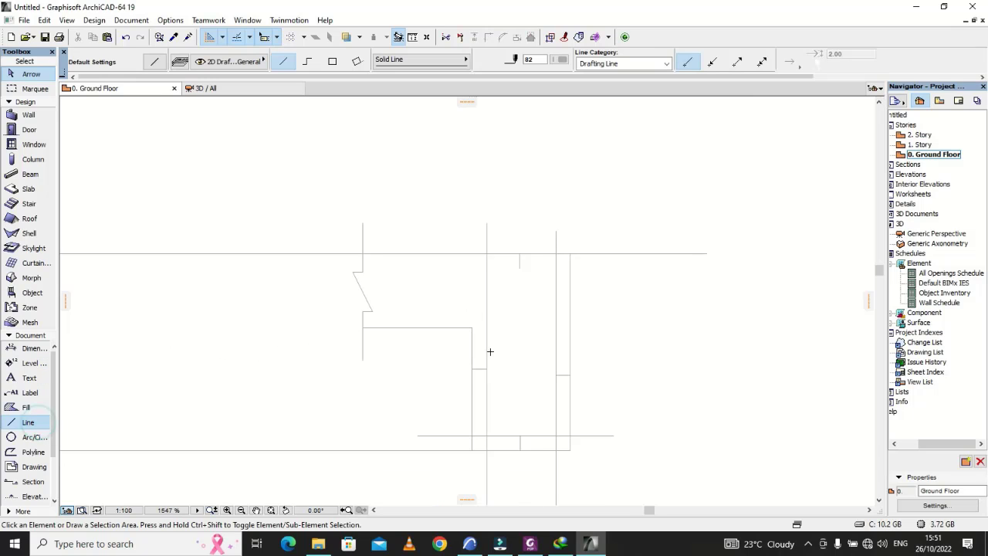
pyautogui.scroll(1, 515, 308)
pyautogui.scroll(1, 517, 287)
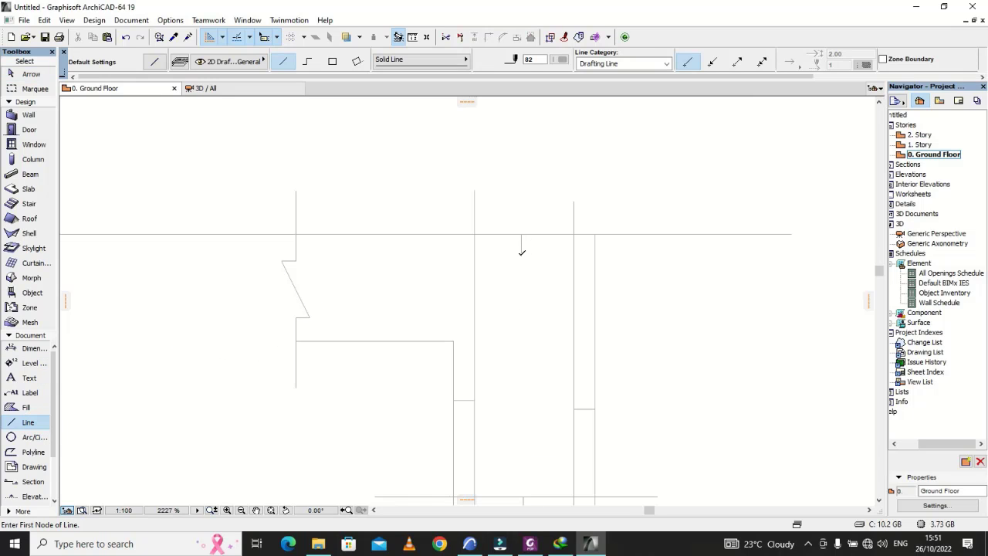
pyautogui.click(522, 254)
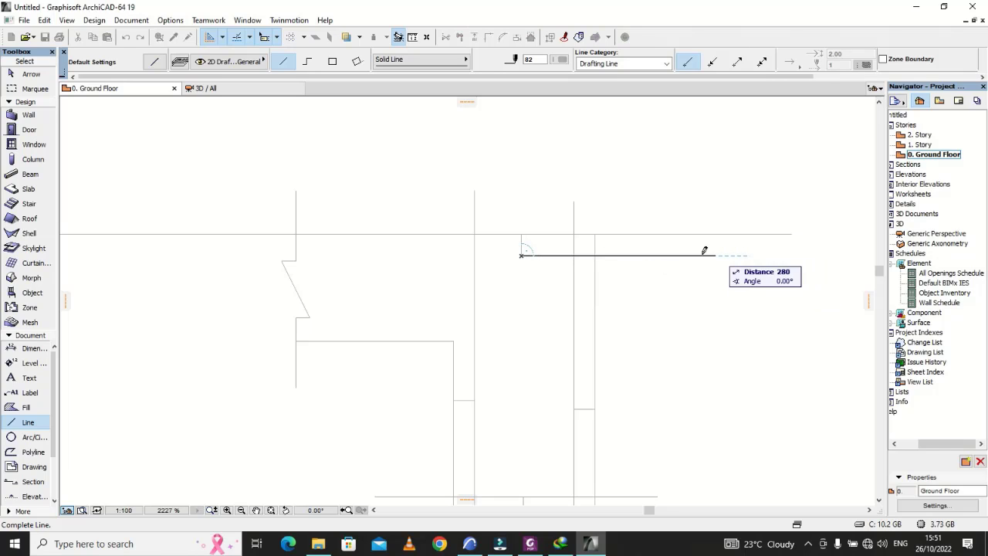
pyautogui.click(663, 255)
pyautogui.keyDown('shift'); pyautogui.click(551, 255); pyautogui.keyUp('shift')
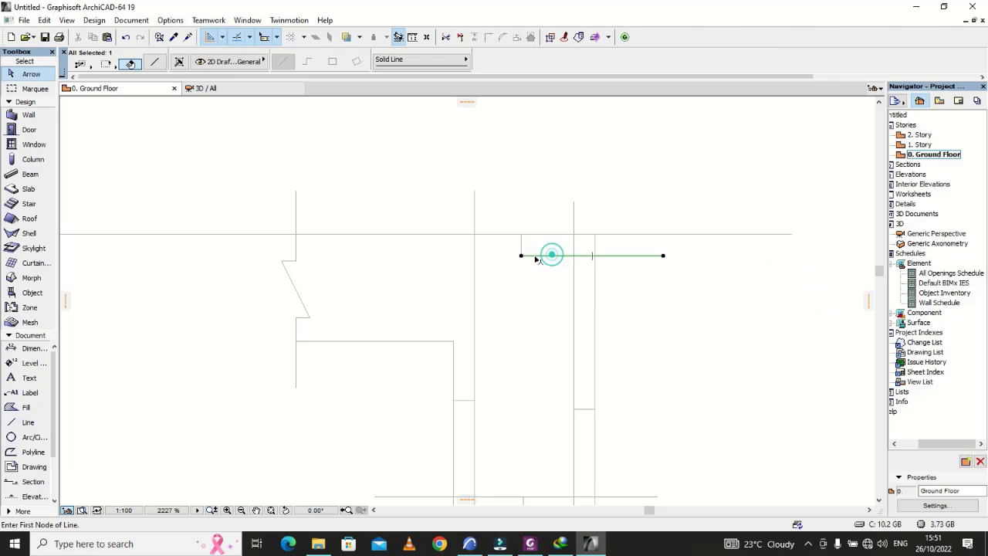
pyautogui.press('Escape')
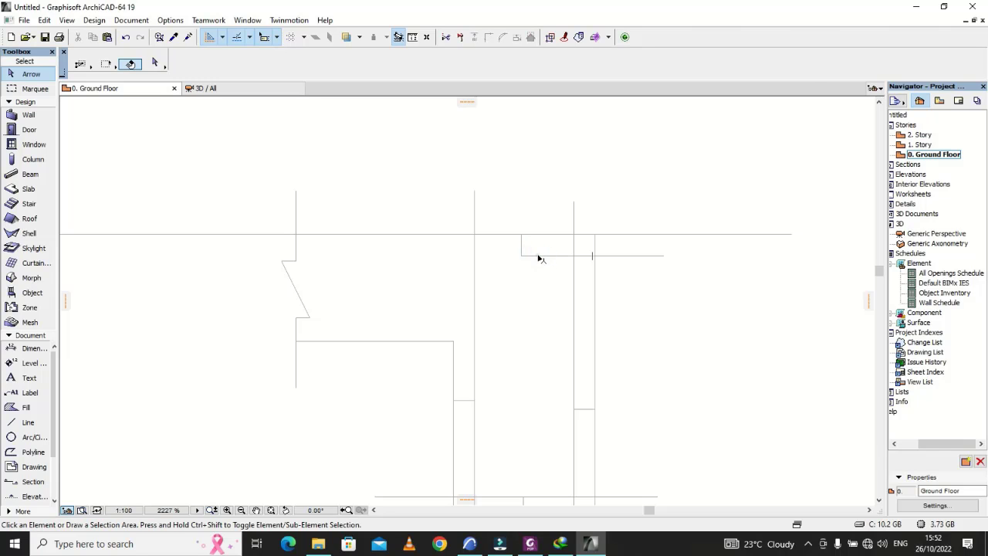
# Step: Stretch the new horizontal line's inner end past the web's inner edge, making a guide about 352 long
pyautogui.click(523, 256)
pyautogui.click(523, 256)
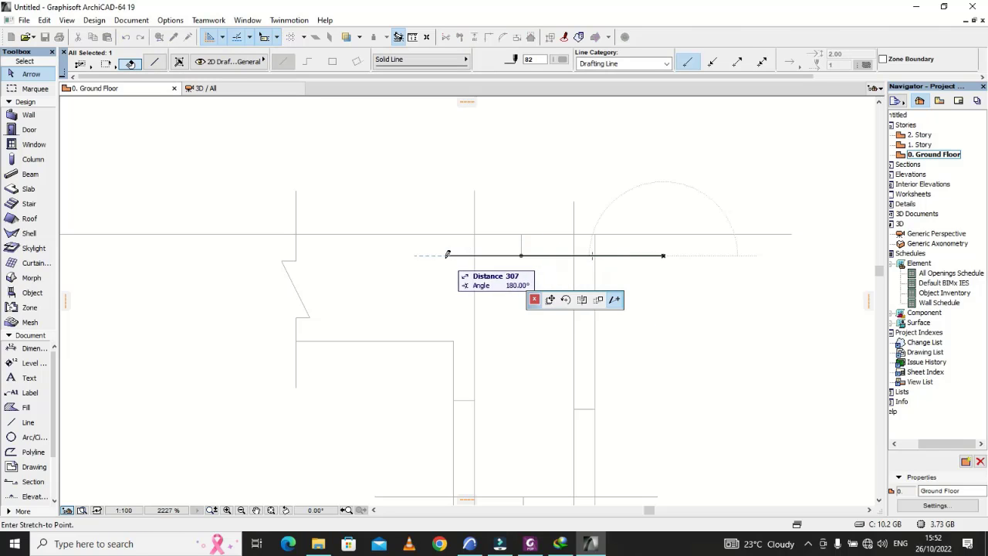
pyautogui.click(415, 255)
pyautogui.press('Escape')
pyautogui.click(682, 296)
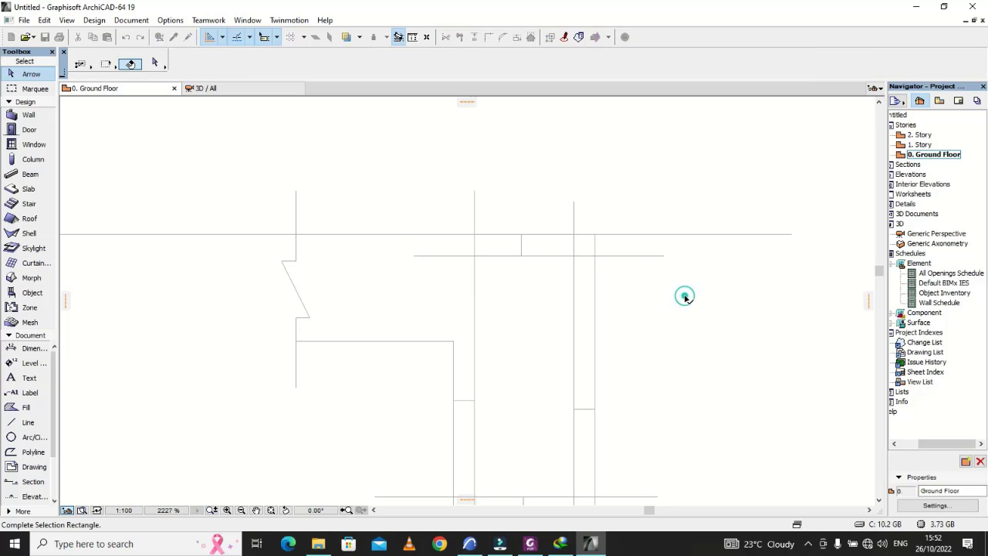
pyautogui.scroll(-2, 672, 298)
pyautogui.press('Escape')
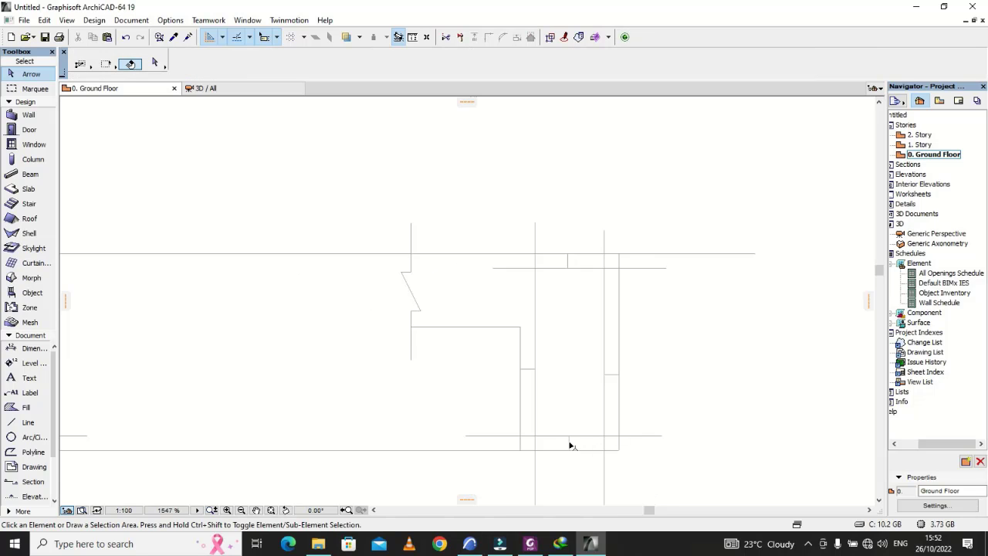
# Step: Delete the four short cover ticks at the section's bottom, outer, inner and top edges
pyautogui.click(571, 447)
pyautogui.press('Escape')
pyautogui.press('Delete')
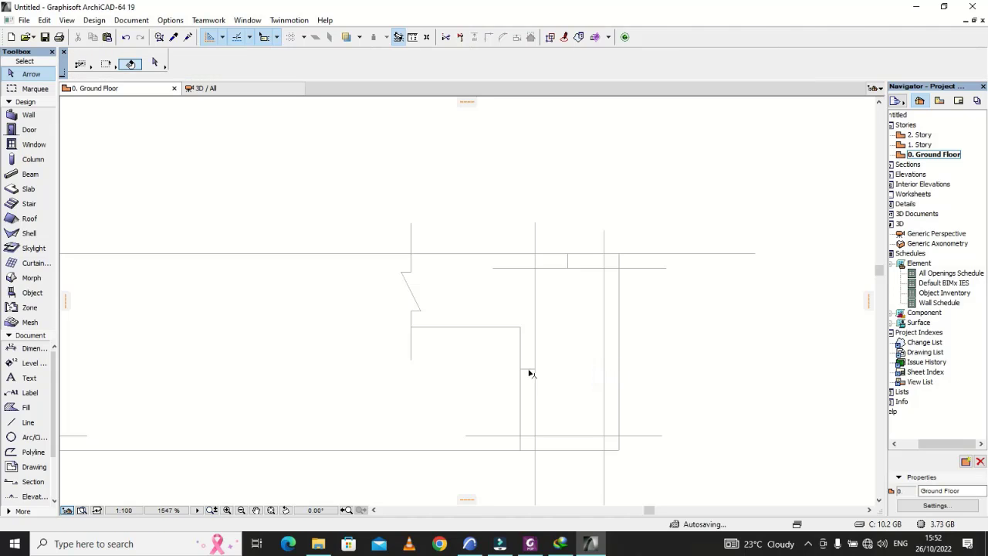
pyautogui.click(528, 369)
pyautogui.press('Delete')
pyautogui.click(566, 255)
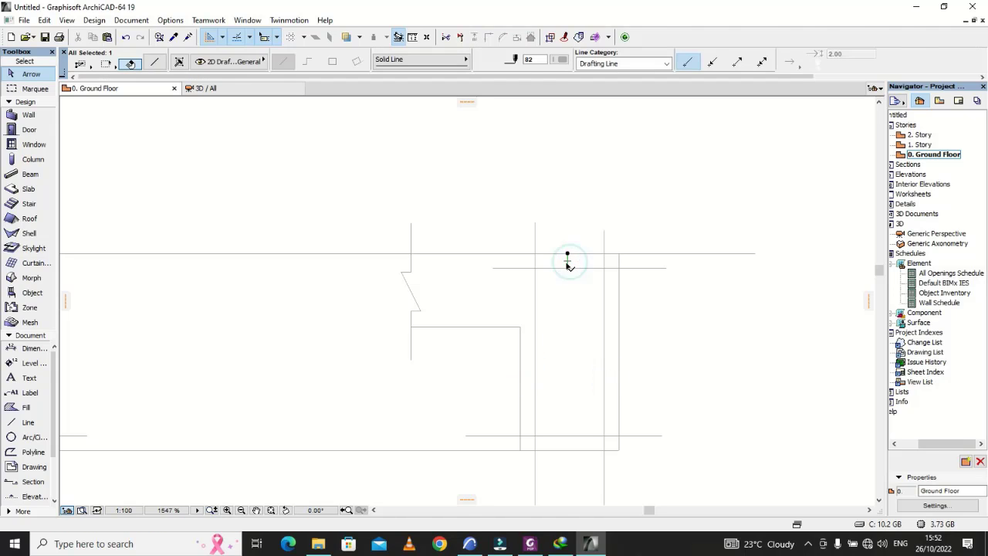
pyautogui.press('Escape')
# Step: Shorten the inner vertical guide so its upper end meets the top horizontal guide
pyautogui.click(536, 228)
pyautogui.click(535, 223)
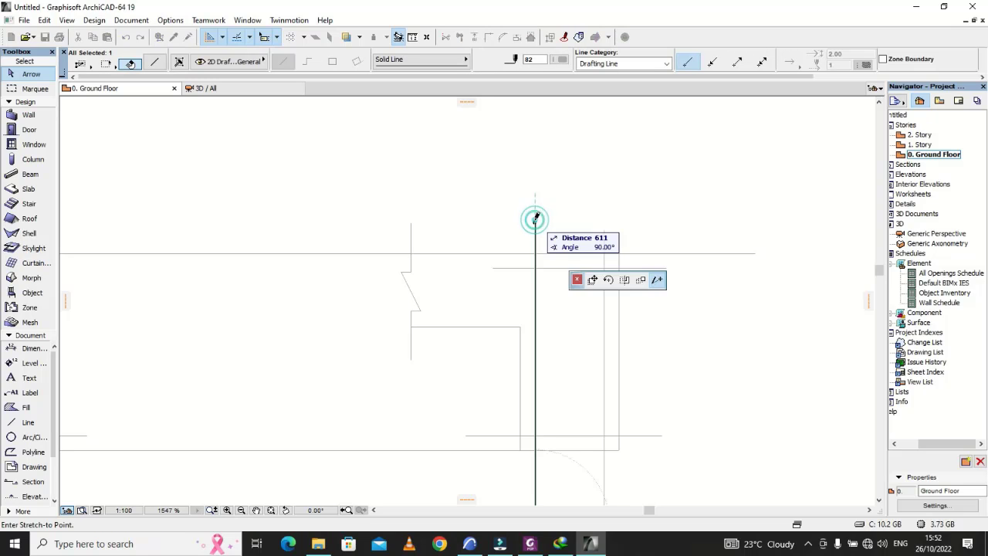
pyautogui.click(534, 268)
pyautogui.click(514, 267)
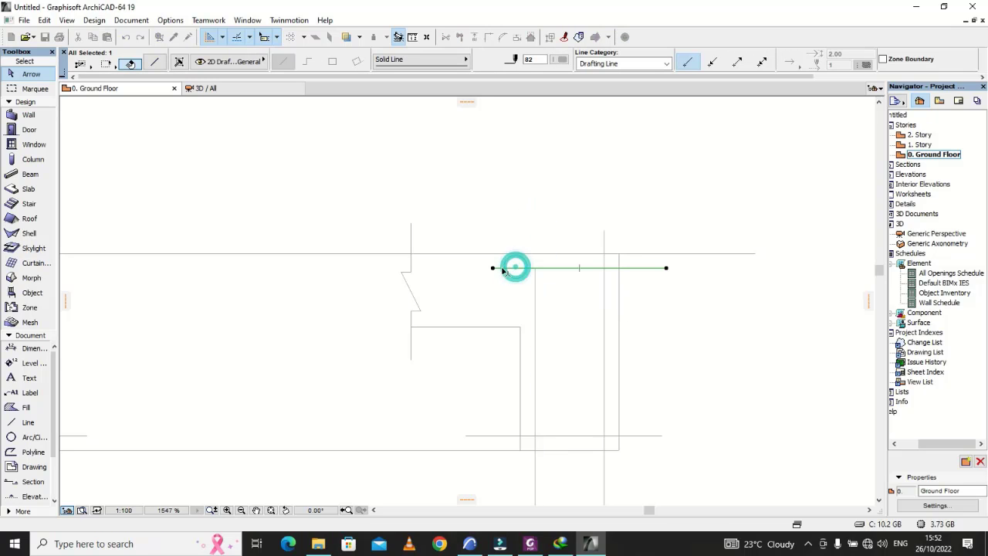
pyautogui.click(494, 268)
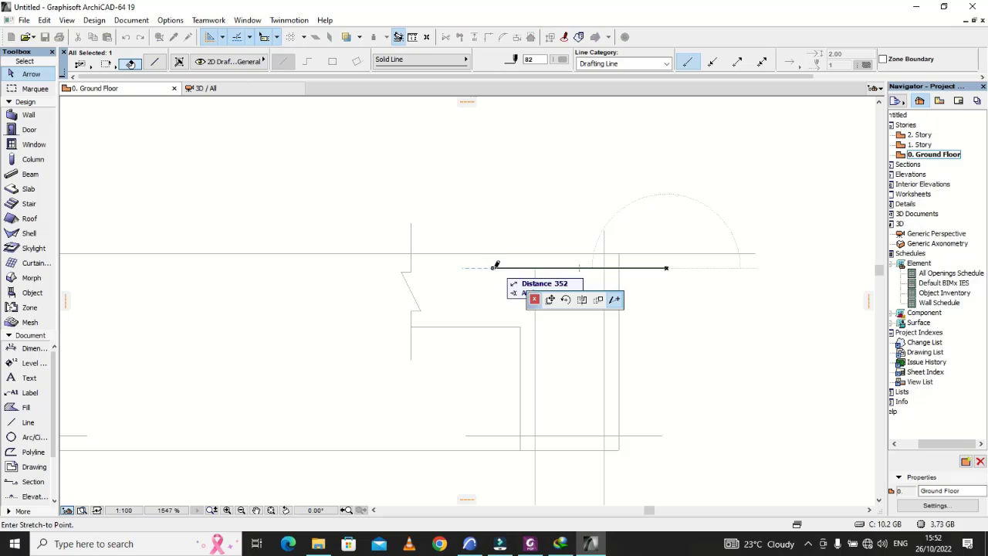
pyautogui.click(494, 268)
pyautogui.click(524, 293)
# Step: Trim the top and bottom horizontal guides back to the inner vertical guide, removing their inner overhangs
pyautogui.click(535, 290)
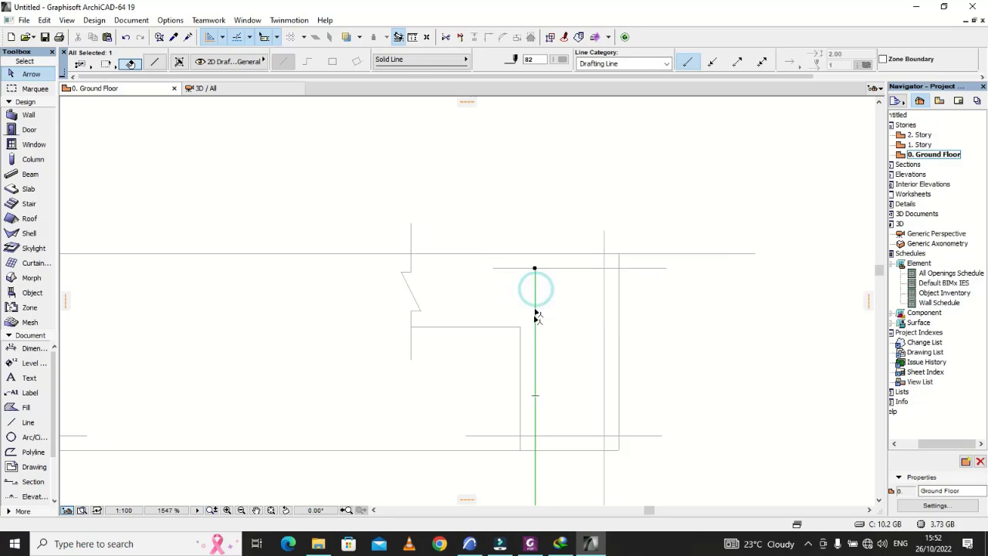
pyautogui.keyDown('ctrl'); pyautogui.click(530, 437); pyautogui.keyUp('ctrl')
pyautogui.keyDown('ctrl'); pyautogui.click(516, 269); pyautogui.keyUp('ctrl')
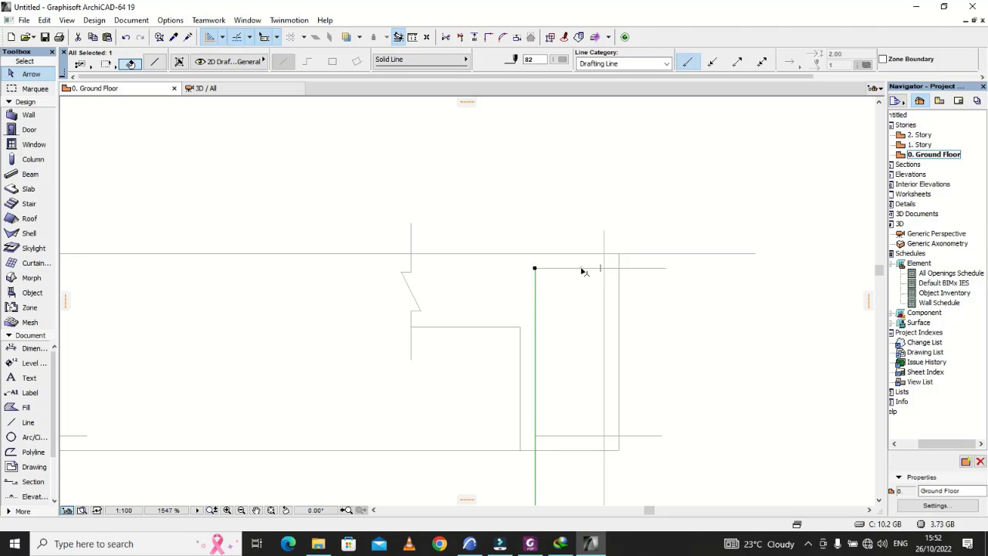
# Step: Trim the outer vertical guide at the top and bottom guides, and the inner one at the bottom guide
pyautogui.click(585, 269)
pyautogui.keyDown('ctrl'); pyautogui.click(606, 261); pyautogui.keyUp('ctrl')
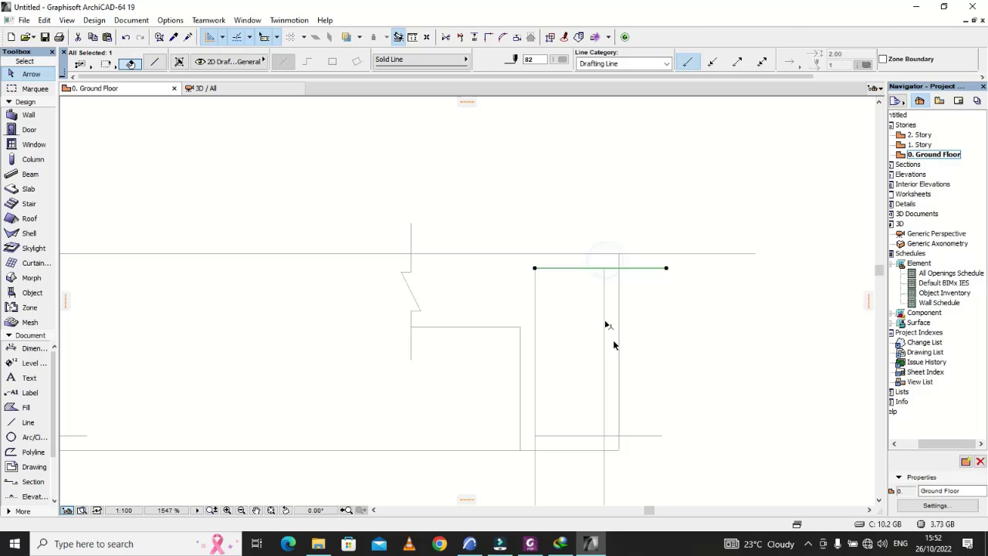
pyautogui.click(591, 436)
pyautogui.keyDown('ctrl'); pyautogui.click(605, 464); pyautogui.keyUp('ctrl')
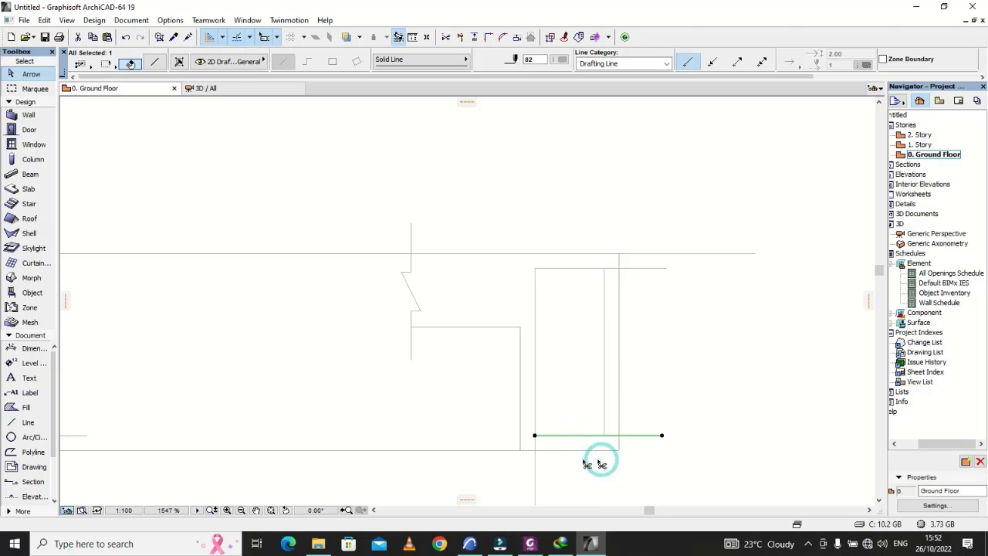
pyautogui.keyDown('ctrl'); pyautogui.click(535, 465); pyautogui.keyUp('ctrl')
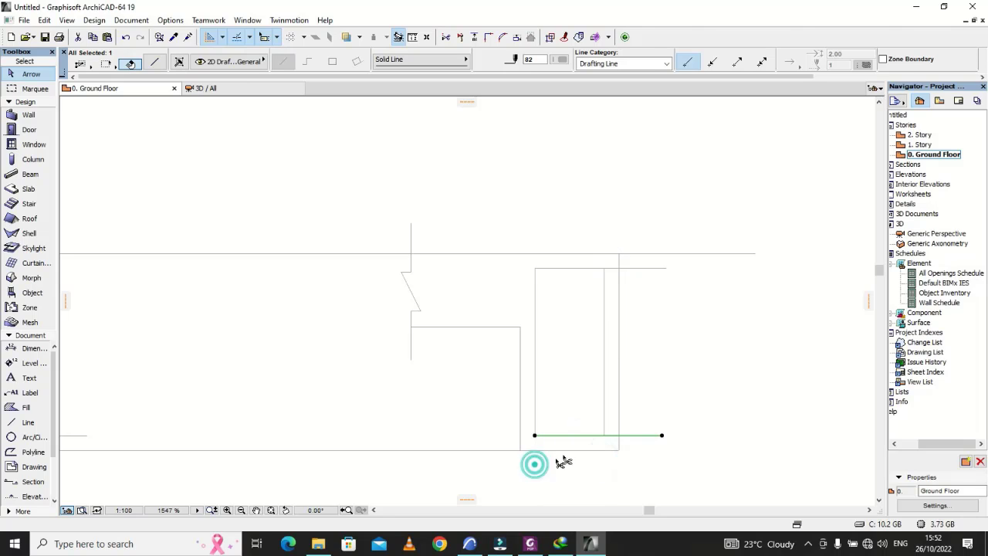
# Step: Trim the outer overhangs of the top and bottom guides at the outer vertical guide to close the link rectangle
pyautogui.click(601, 329)
pyautogui.click(603, 290)
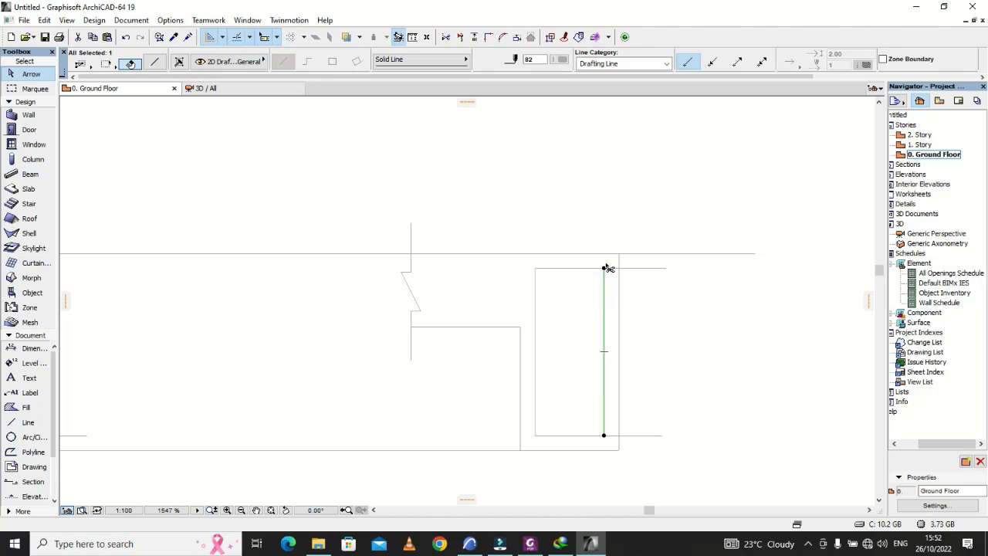
pyautogui.keyDown('ctrl'); pyautogui.click(613, 269); pyautogui.keyUp('ctrl')
pyautogui.keyDown('ctrl'); pyautogui.click(610, 437); pyautogui.keyUp('ctrl')
pyautogui.click(655, 433)
pyautogui.scroll(-4, 592, 383)
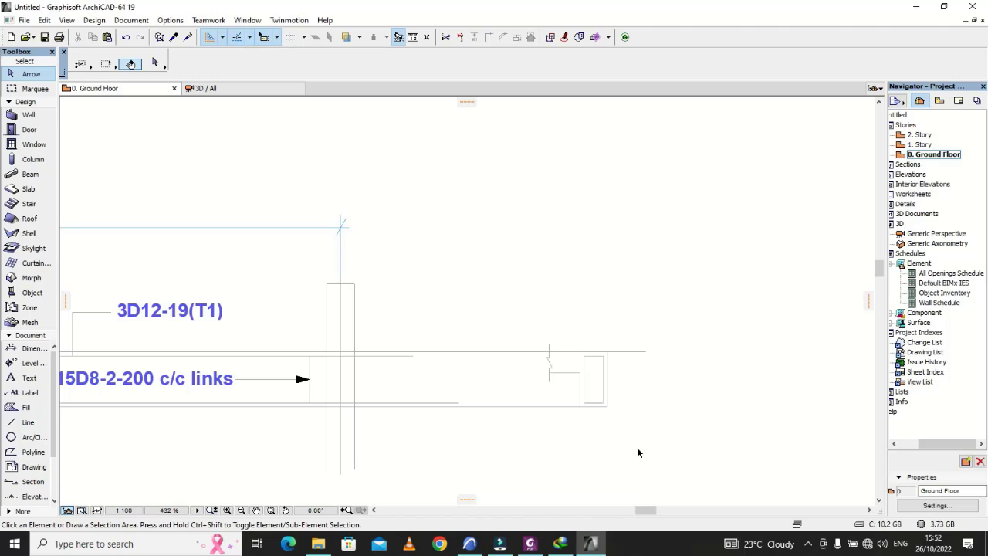
# Step: Draw a reinforcement bar circle with radius 6 in the empty area beside the section
pyautogui.scroll(3, 638, 453)
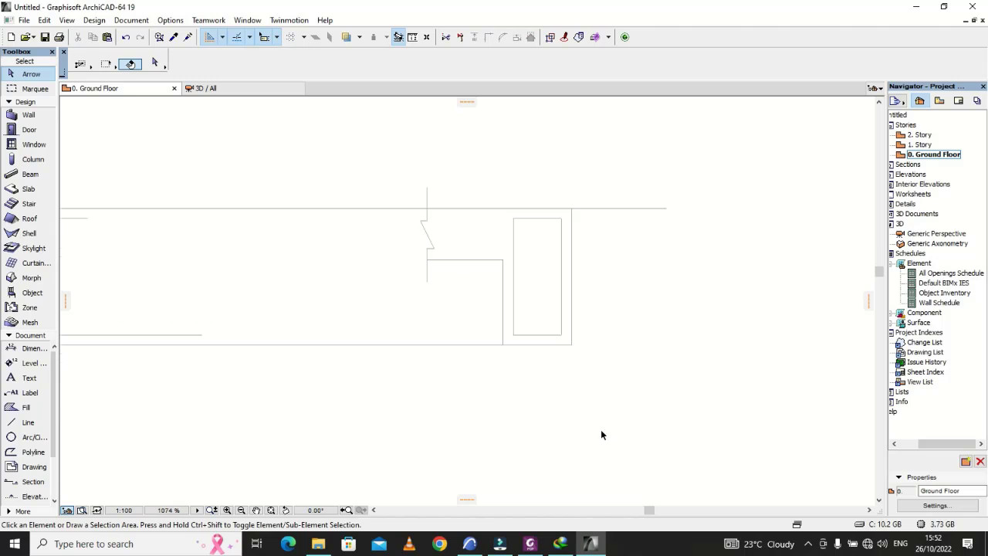
pyautogui.click(33, 437)
pyautogui.scroll(-2, 526, 425)
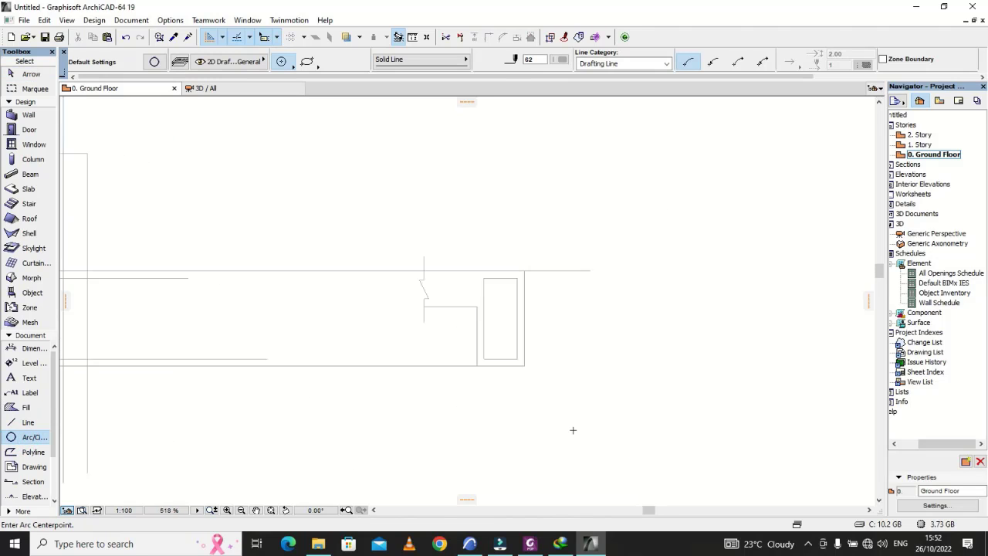
pyautogui.scroll(3, 578, 368)
pyautogui.scroll(1, 595, 362)
pyautogui.click(574, 313)
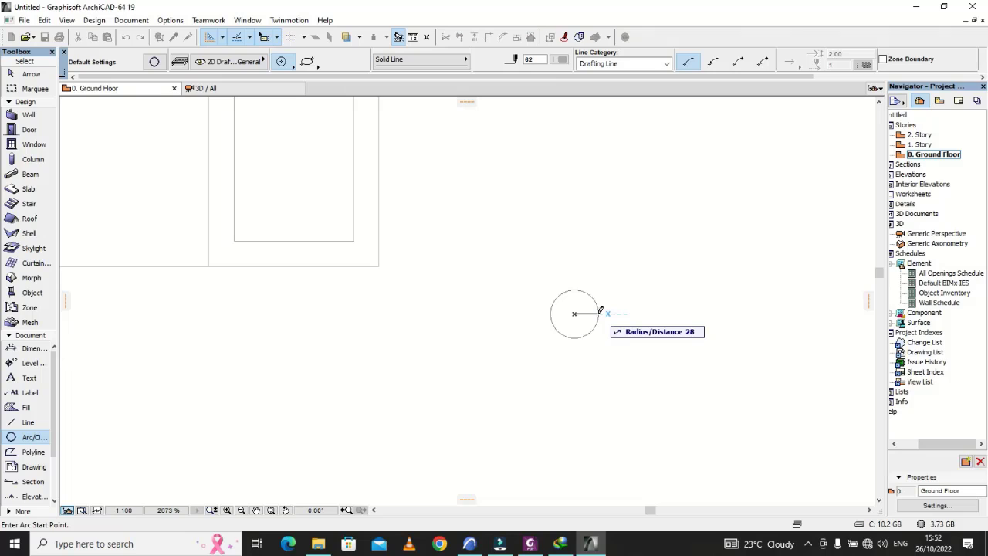
pyautogui.write('12')
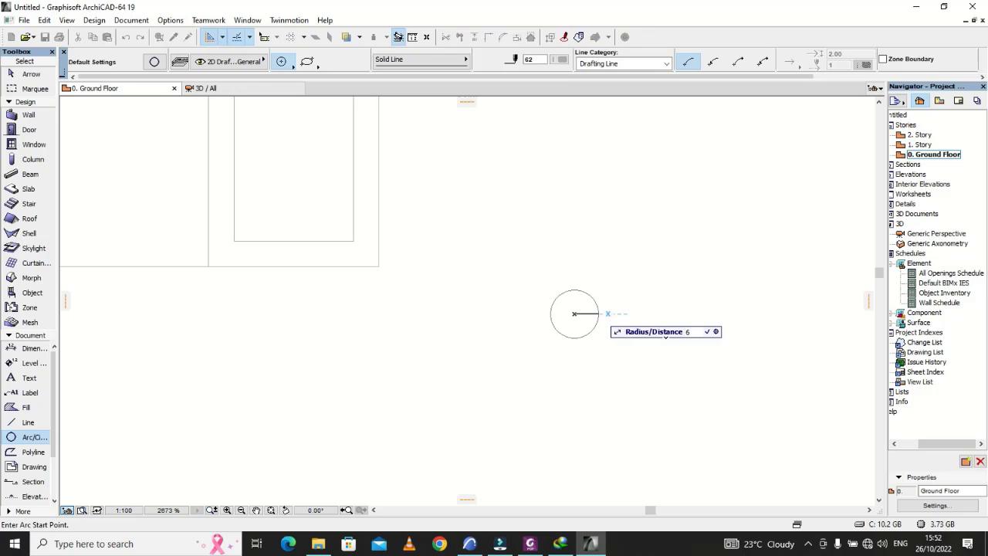
pyautogui.press('Return')
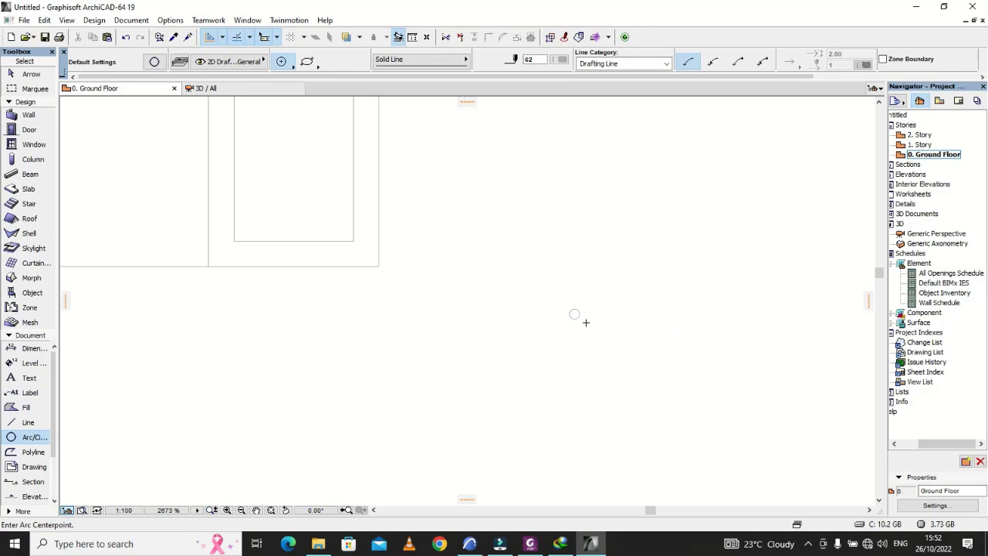
pyautogui.press('Escape')
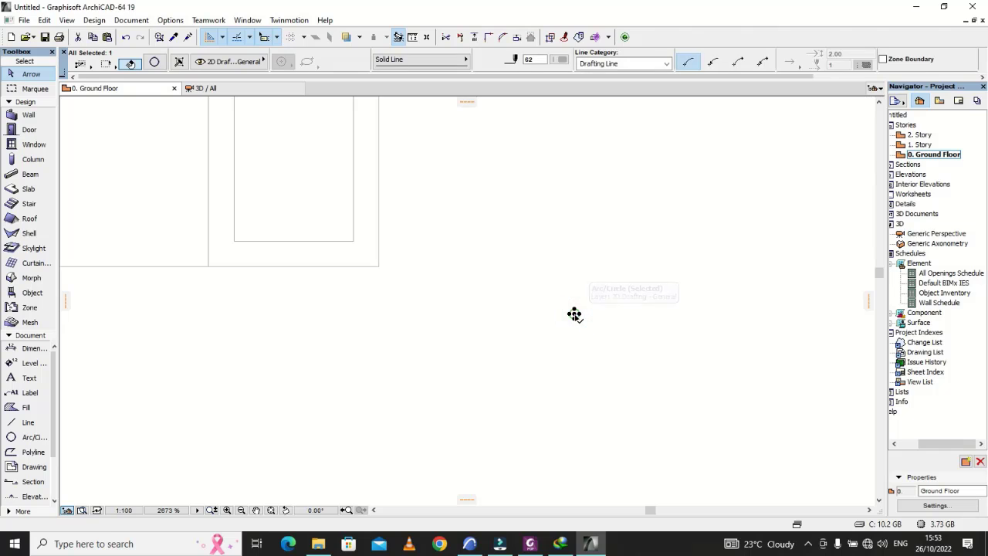
# Step: Move the bar circle into the link rectangle's bottom inner corner, touching both adjoining sides
pyautogui.click(593, 315)
pyautogui.scroll(5, 587, 314)
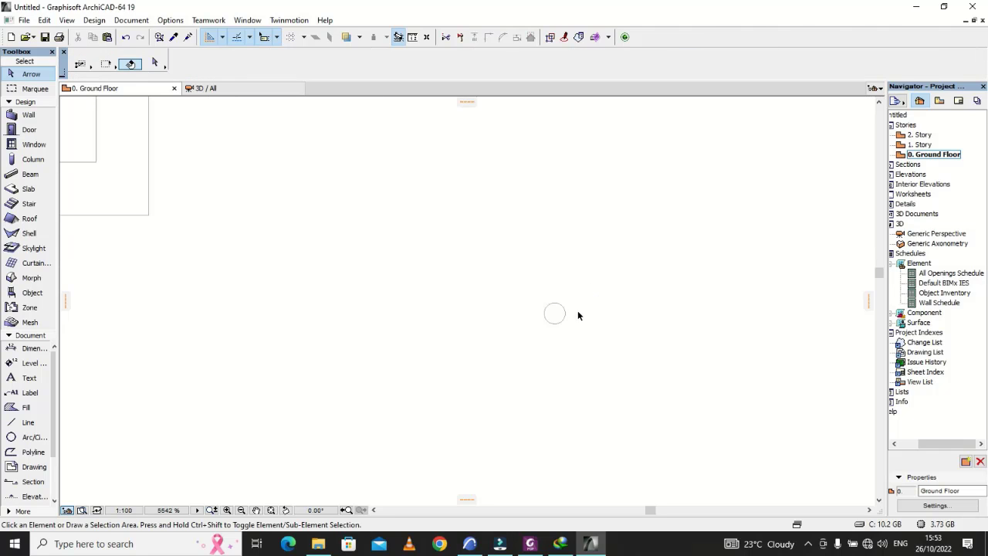
pyautogui.click(534, 323)
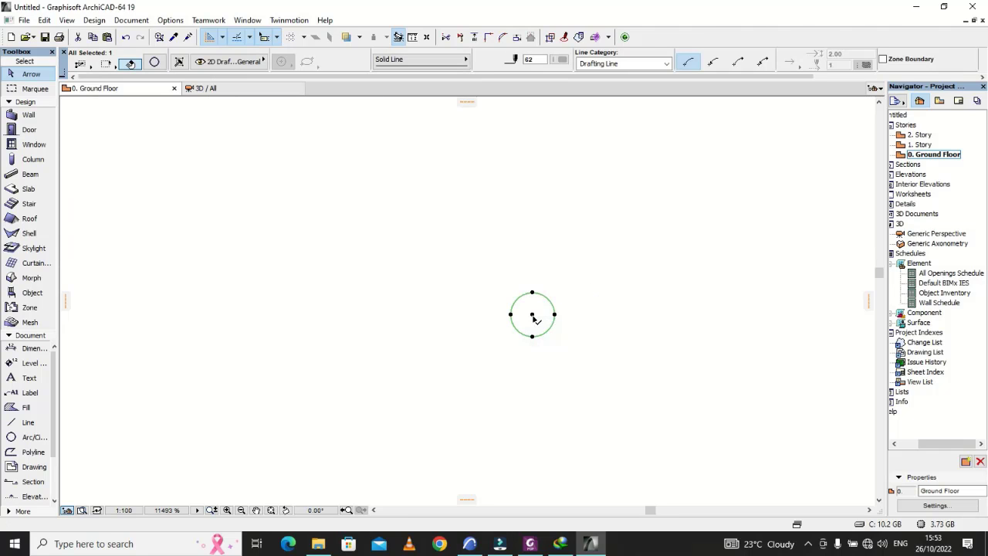
pyautogui.click(533, 318)
pyautogui.scroll(-6, 633, 355)
pyautogui.scroll(6, 391, 291)
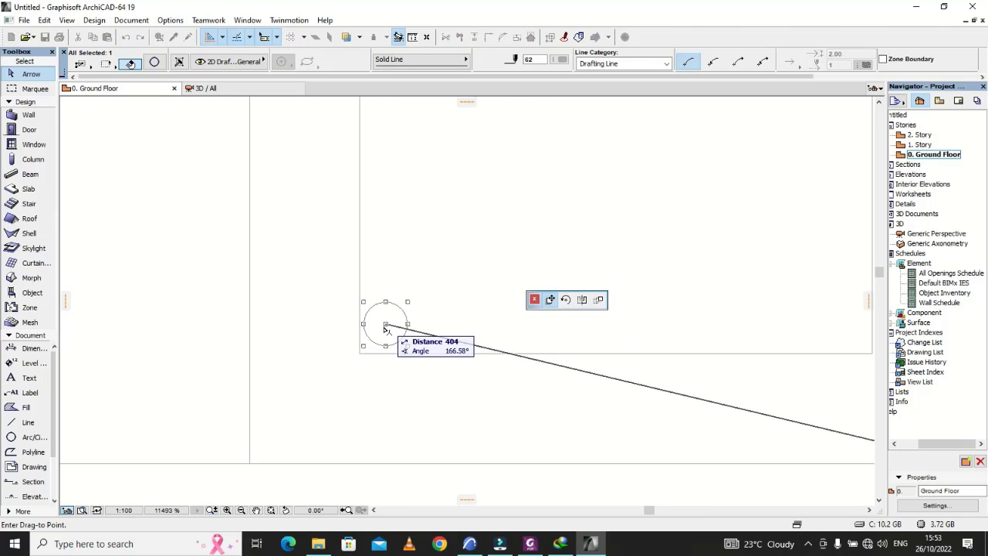
pyautogui.click(383, 330)
# Step: Try to move the bar circle 128 horizontally into the link's bottom outer corner, and undo the move
pyautogui.click(382, 332)
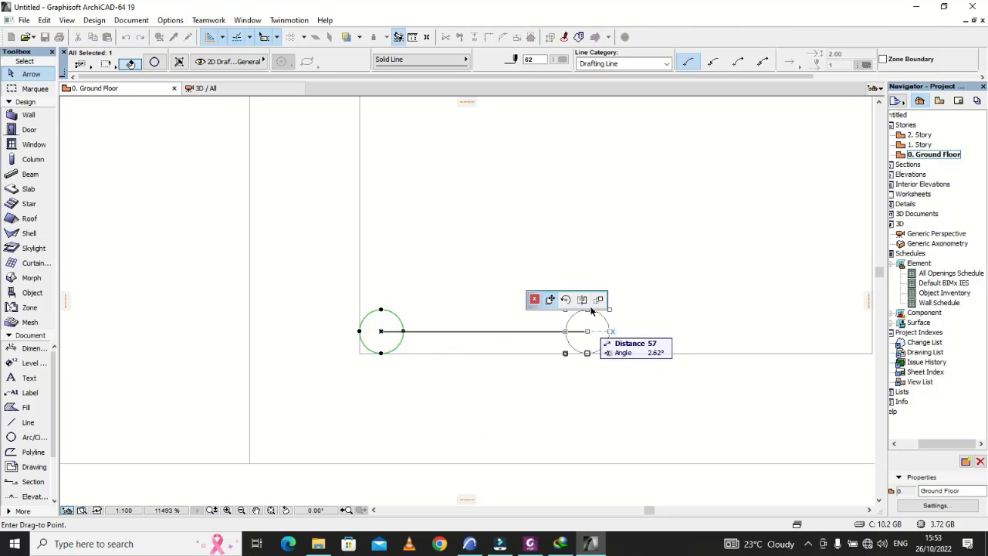
pyautogui.scroll(-5, 572, 328)
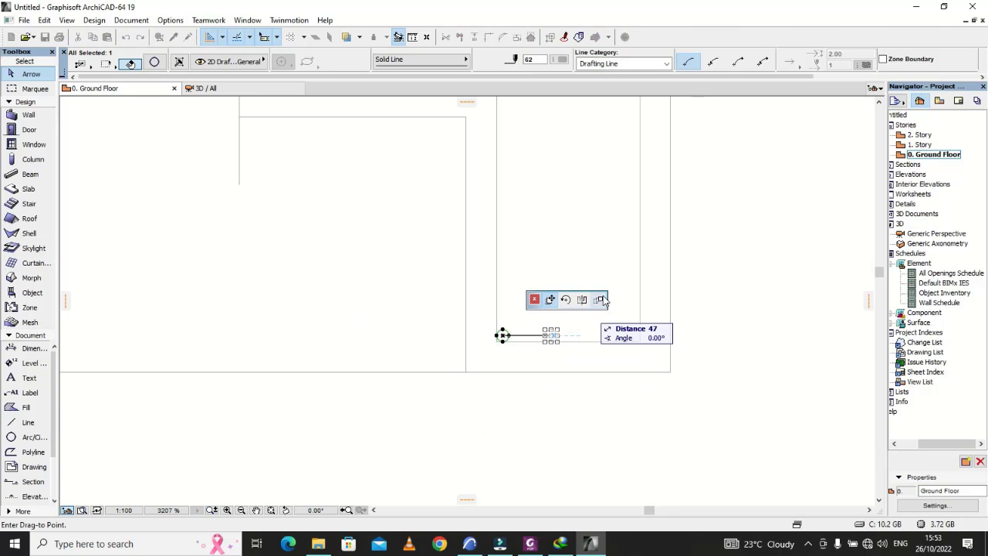
pyautogui.scroll(4, 644, 345)
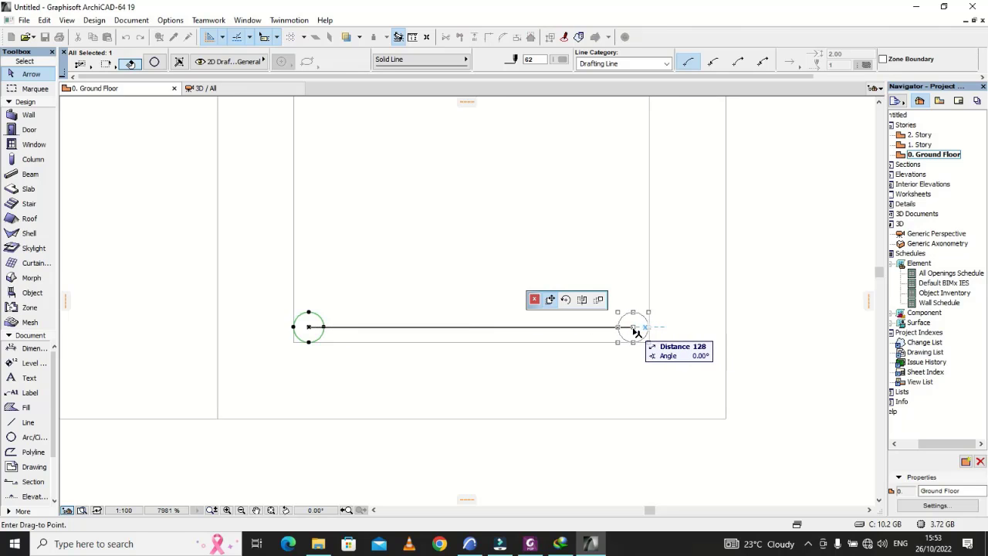
pyautogui.click(636, 331)
pyautogui.click(659, 350)
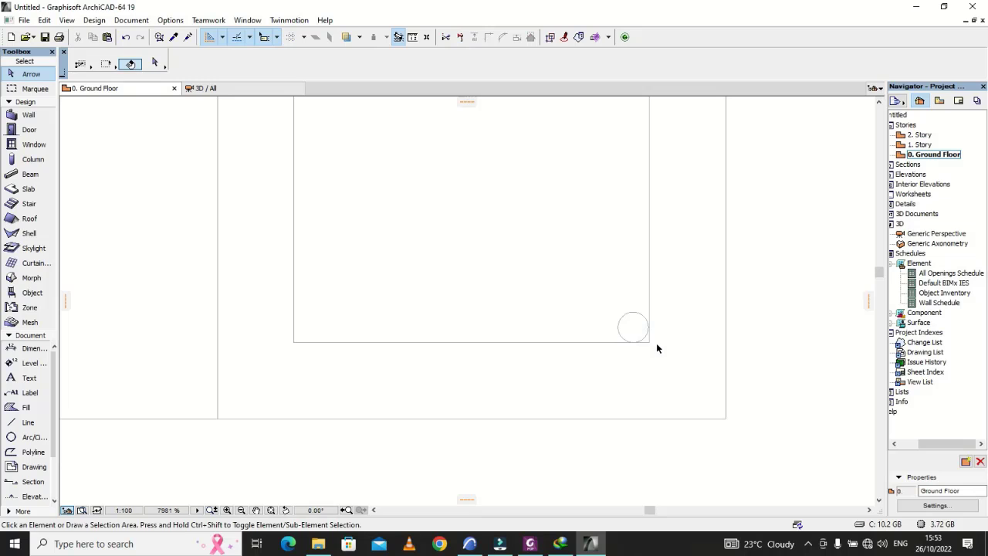
pyautogui.hotkey('ctrl', 'z')
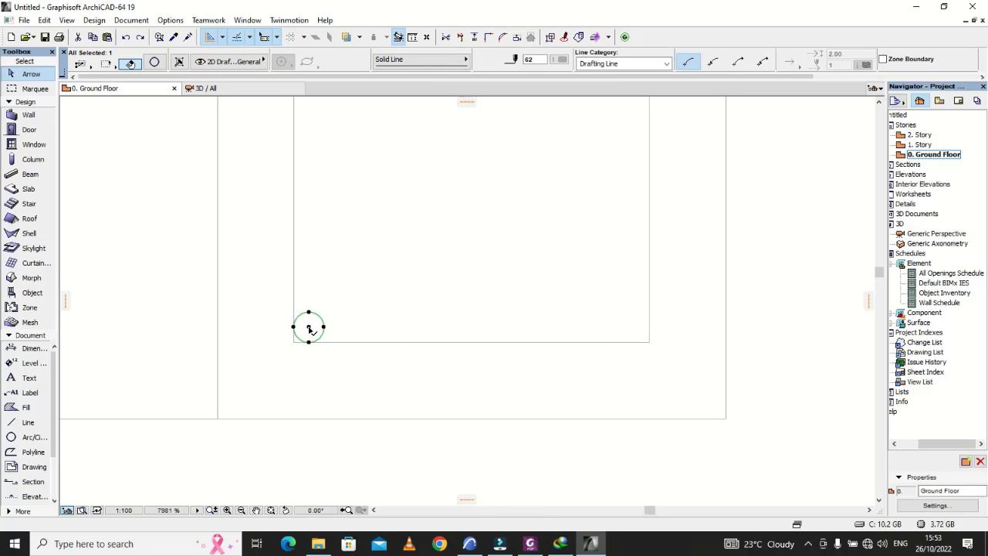
# Step: Multiply the bottom inner corner bar circle into 2 incremental copies spaced 64 apart horizontally along the link's bottom side
pyautogui.click(309, 328)
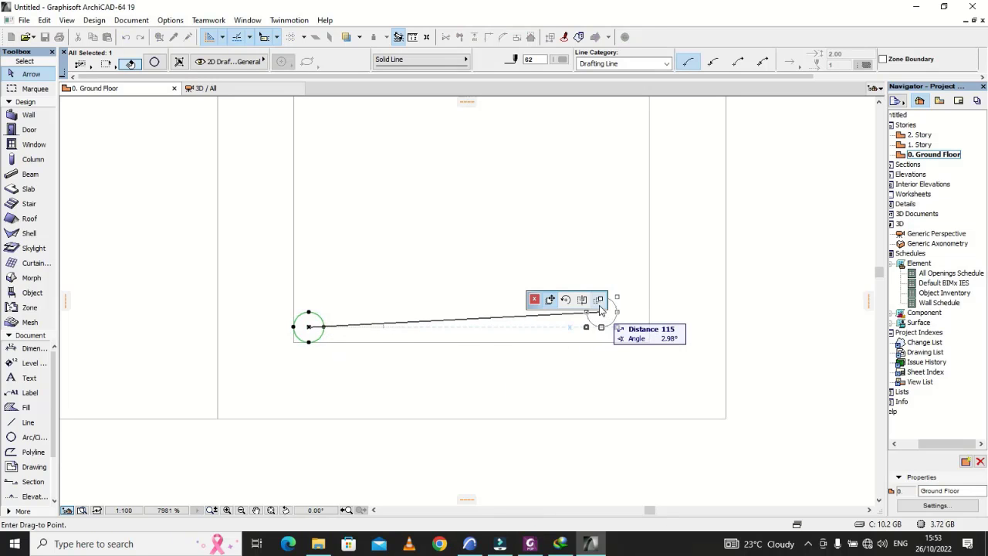
pyautogui.click(600, 308)
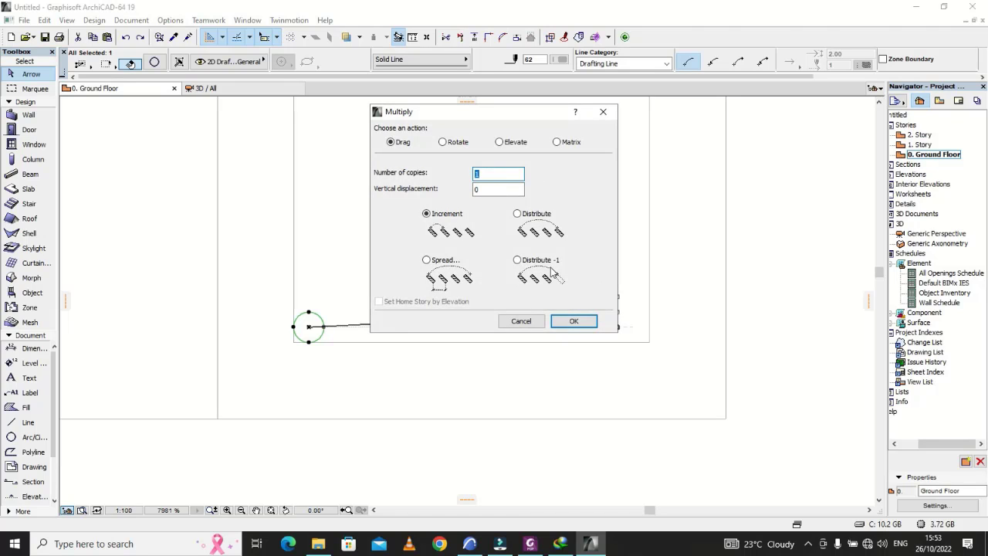
pyautogui.click(571, 321)
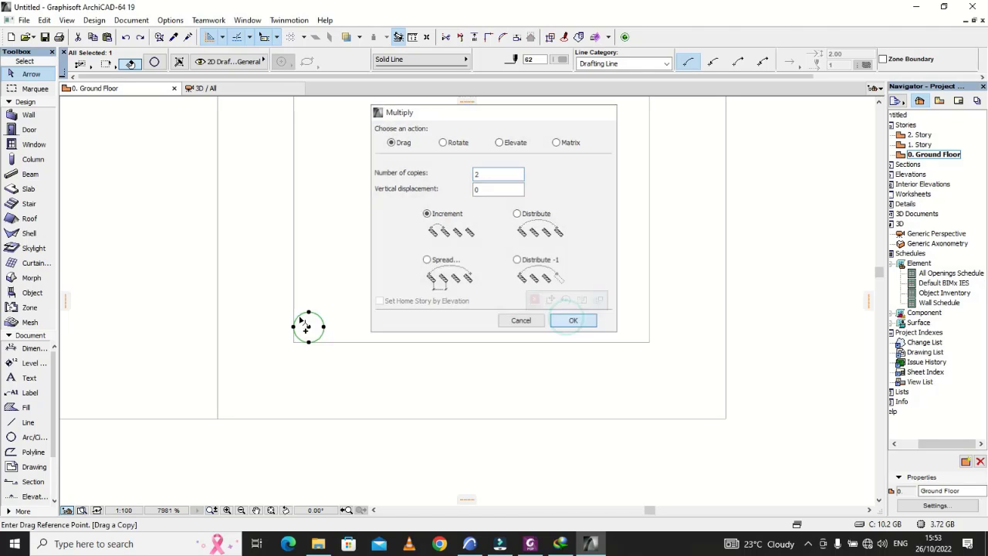
pyautogui.click(309, 327)
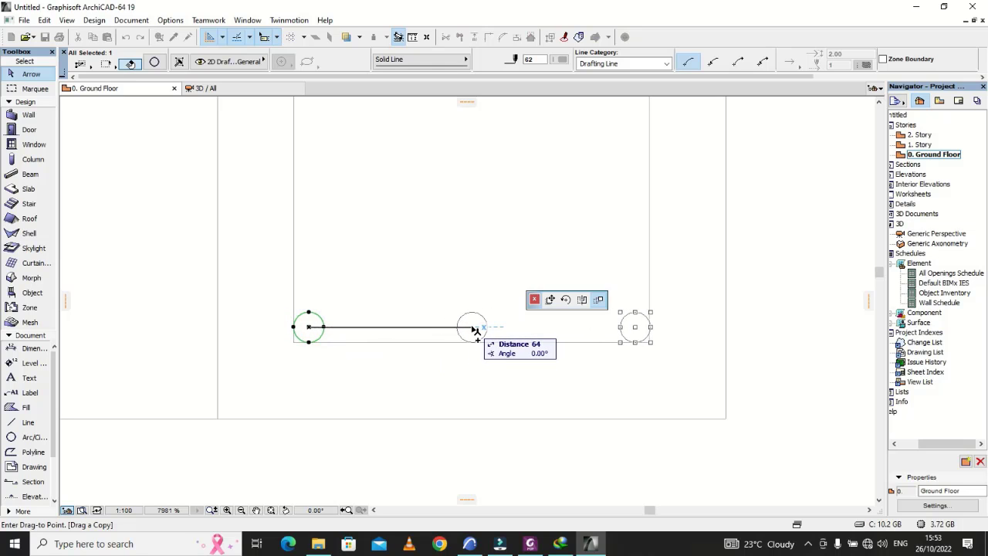
pyautogui.click(474, 329)
pyautogui.scroll(-2, 485, 369)
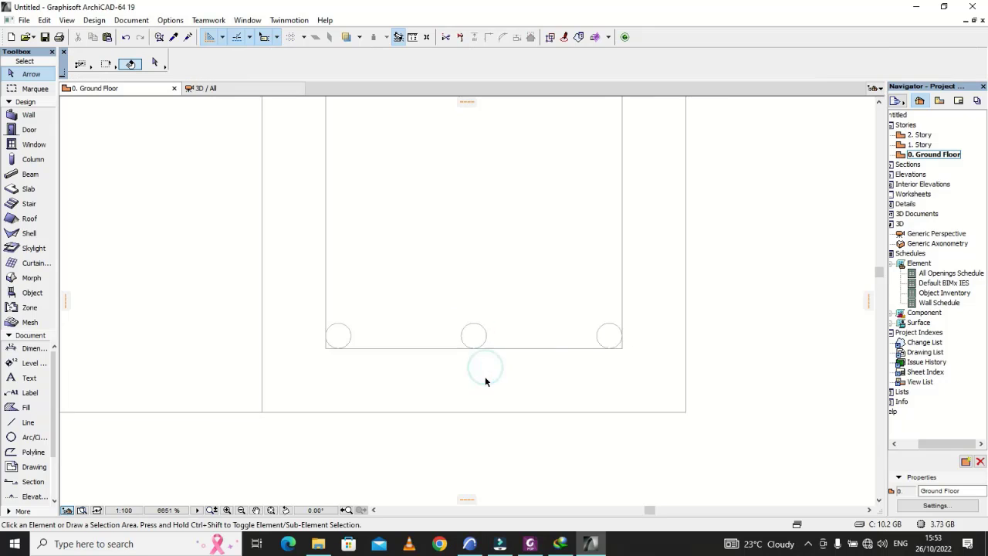
# Step: Select the three bar circles along the link's bottom side together
pyautogui.scroll(2, 389, 337)
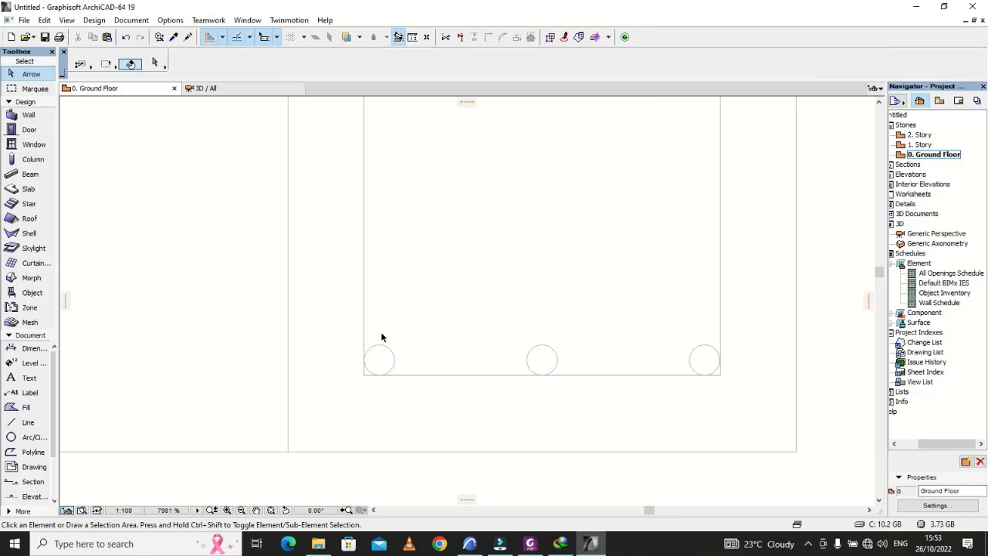
pyautogui.click(381, 333)
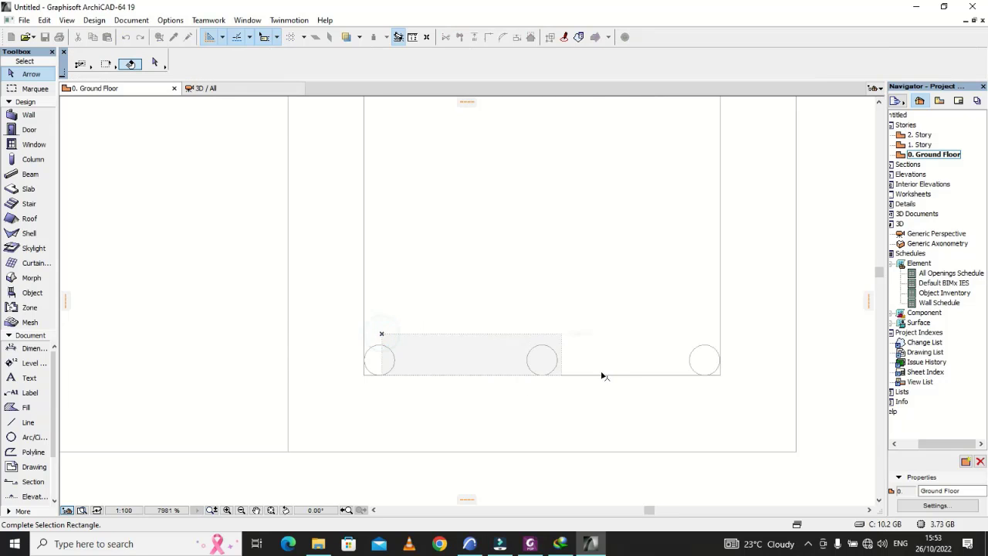
pyautogui.click(698, 362)
pyautogui.click(543, 360)
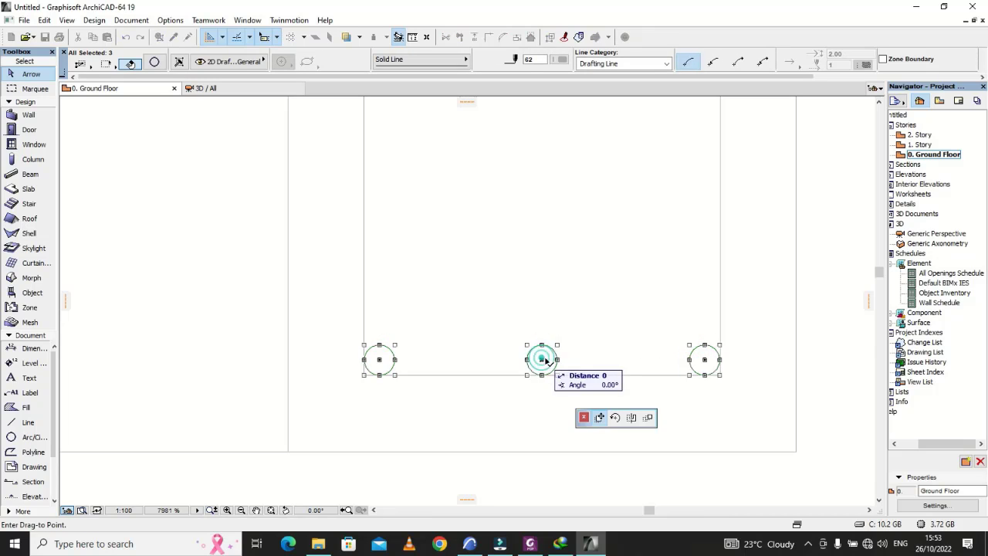
pyautogui.scroll(-1, 544, 378)
pyautogui.click(595, 304)
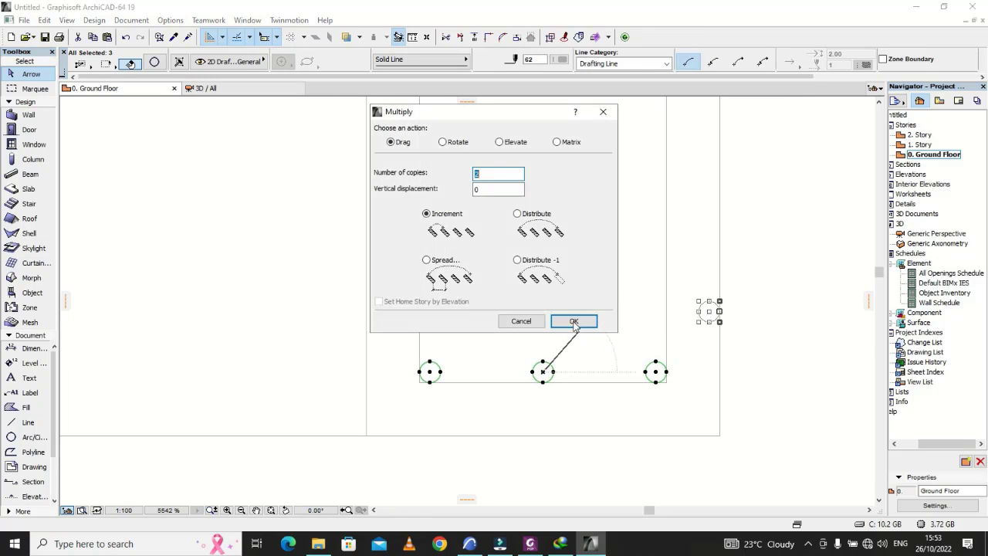
pyautogui.click(572, 320)
pyautogui.press('Escape')
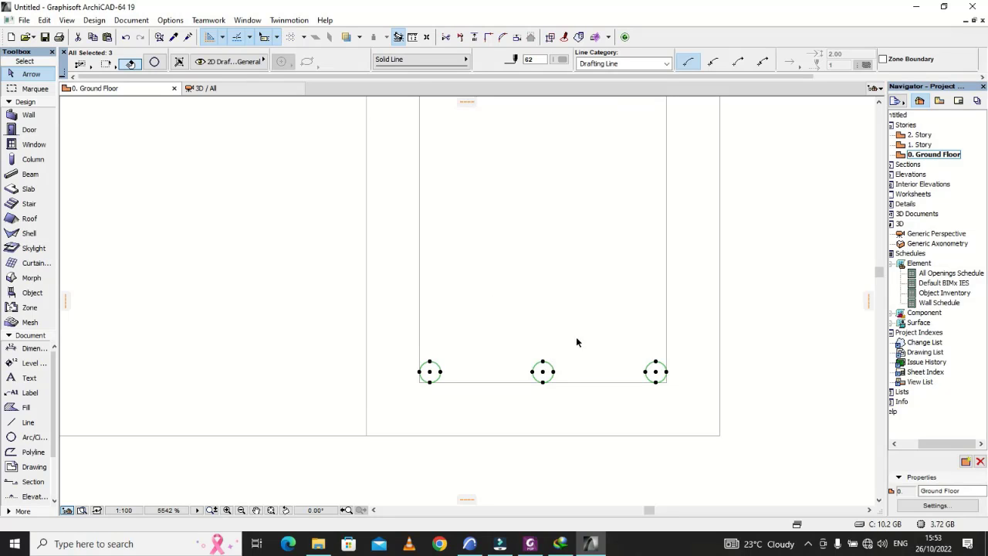
# Step: Try to drag the three selected bar circles from the middle circle's centre, and undo the displacement
pyautogui.click(543, 373)
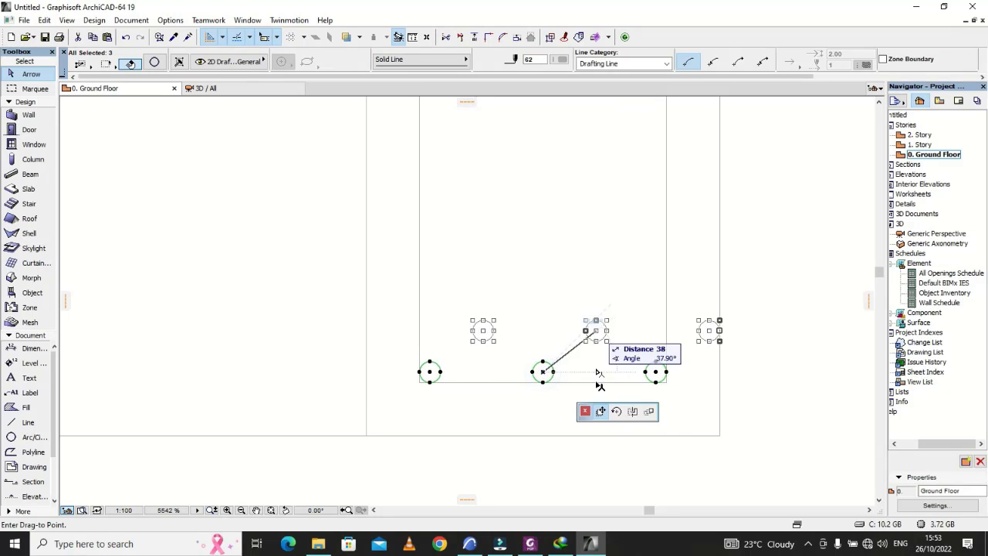
pyautogui.click(656, 416)
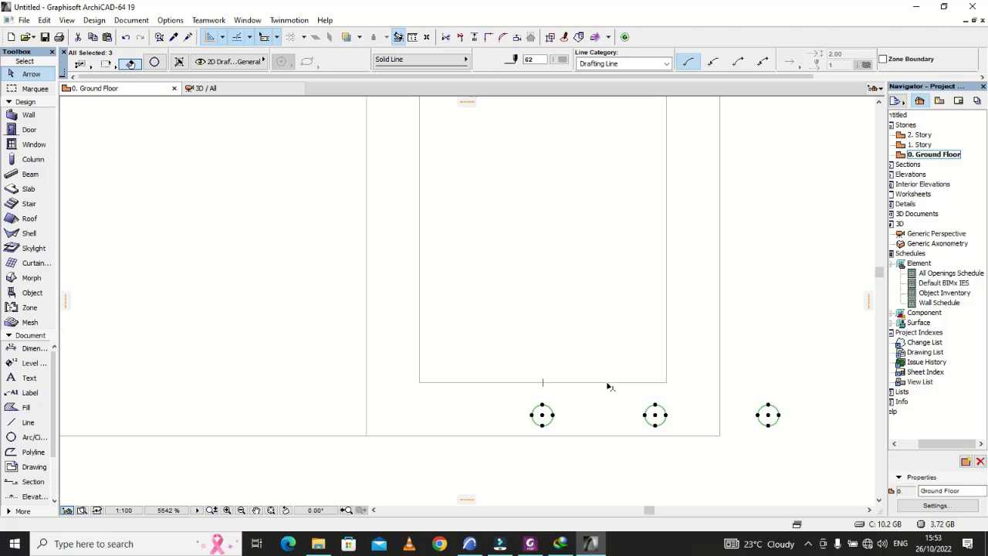
pyautogui.hotkey('ctrl', 'z')
# Step: Multiply the three bottom bar circles with 1 copy placed vertically above them, touching the inside of the link's top side
pyautogui.click(542, 374)
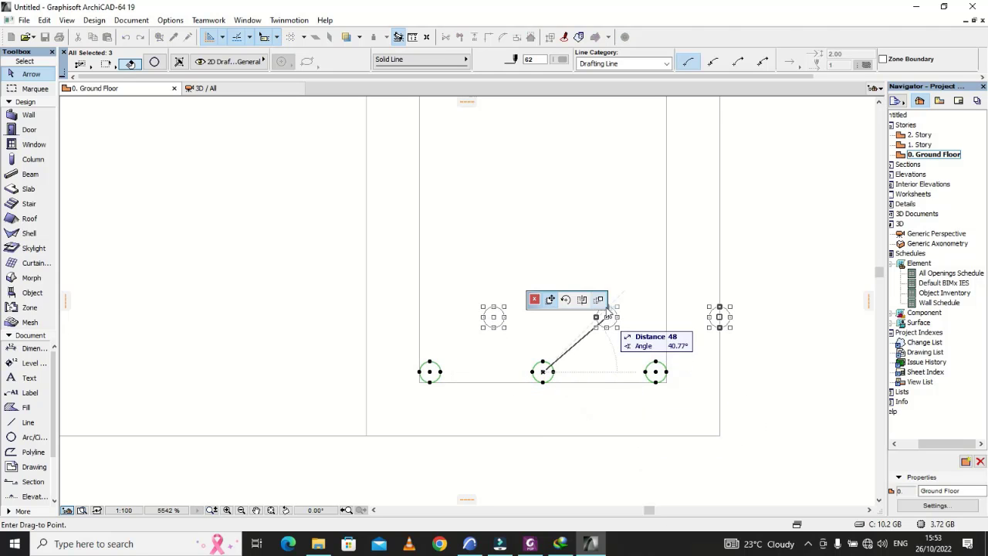
pyautogui.click(599, 301)
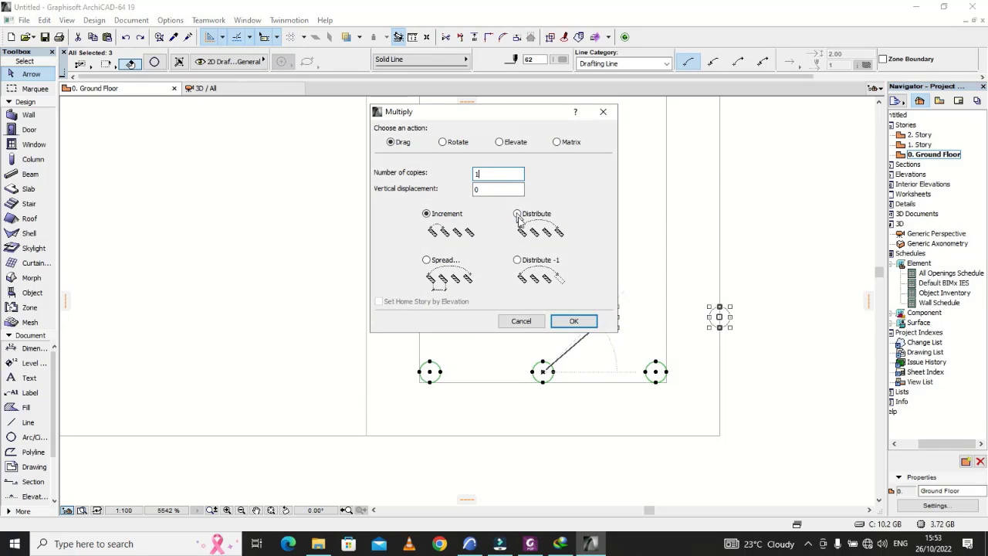
pyautogui.click(574, 321)
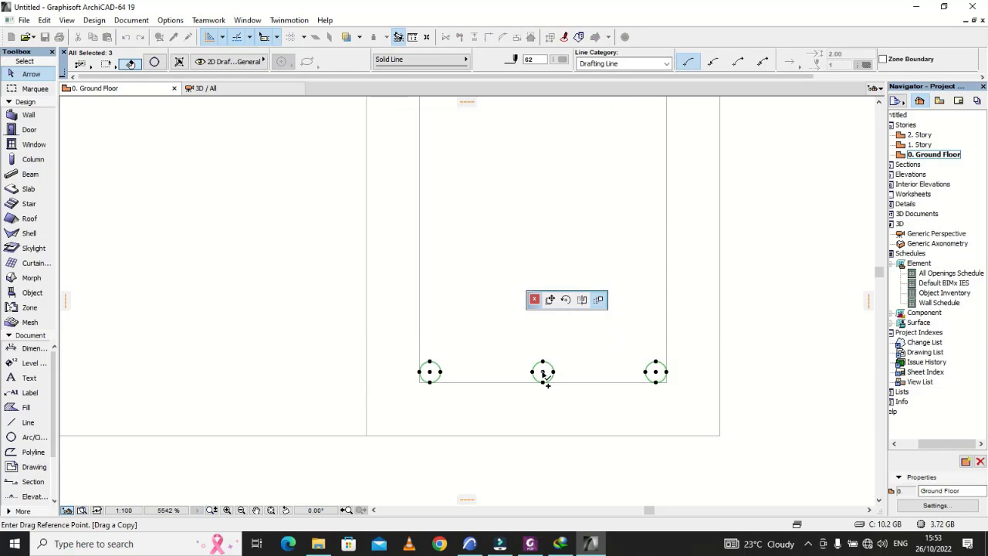
pyautogui.click(544, 373)
pyautogui.scroll(-3, 546, 377)
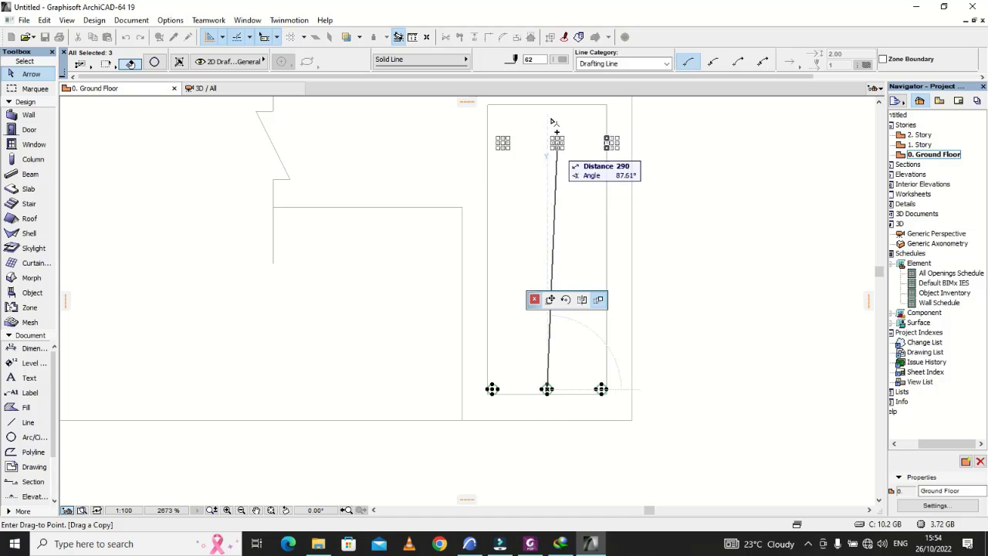
pyautogui.scroll(4, 553, 119)
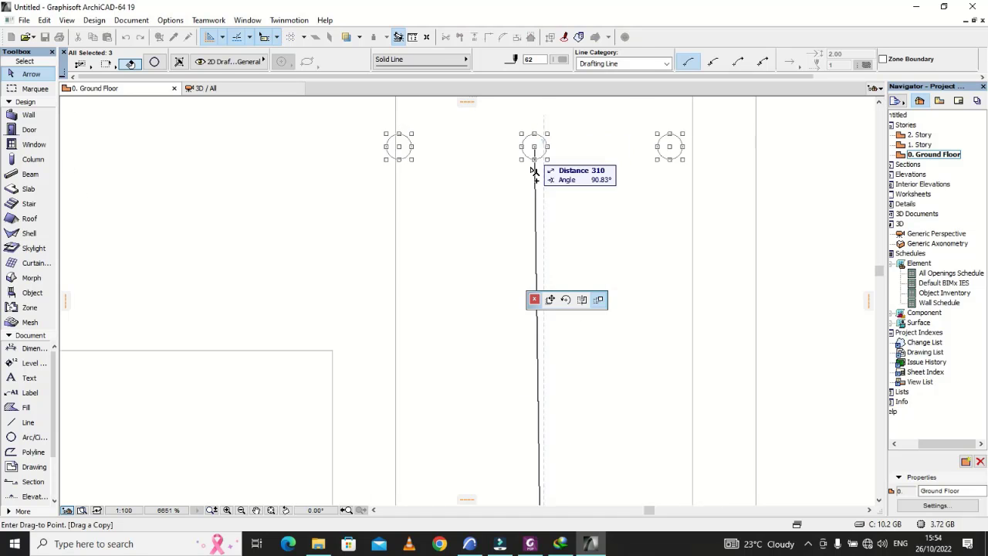
pyautogui.scroll(-8, 531, 167)
pyautogui.scroll(7, 531, 137)
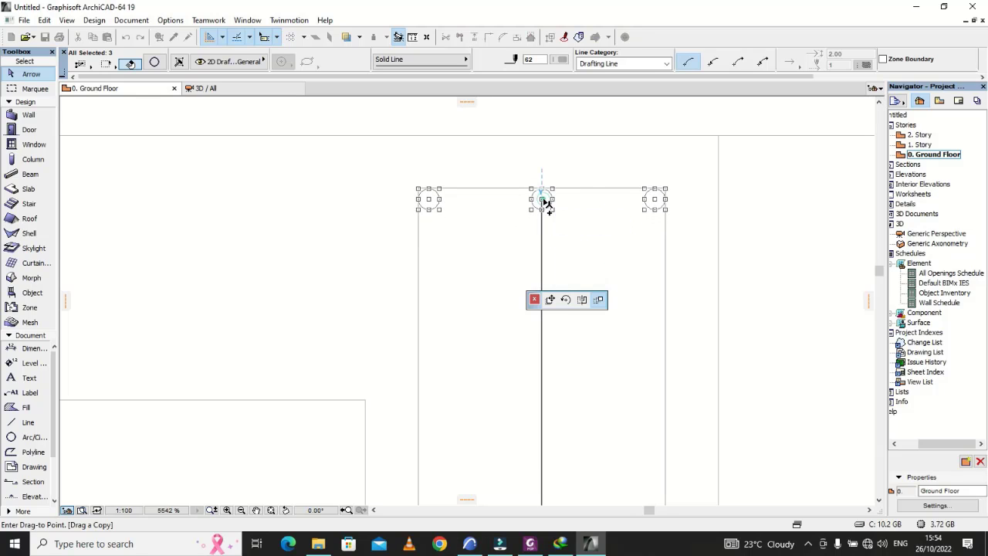
pyautogui.click(545, 199)
pyautogui.press('Escape')
pyautogui.scroll(-3, 514, 173)
pyautogui.scroll(-1, 515, 177)
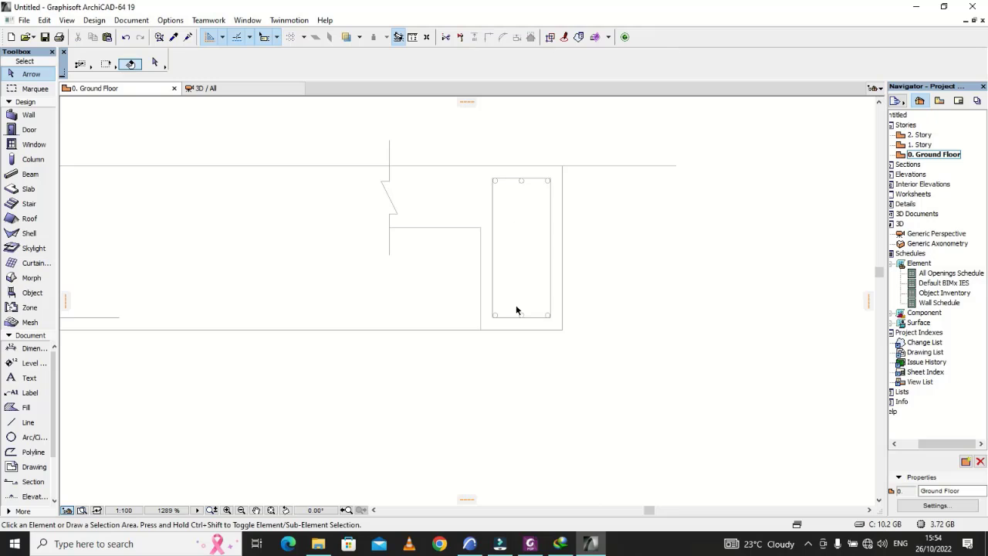
# Step: Fillet the link's bottom inner corner with radius 10
pyautogui.scroll(8, 523, 323)
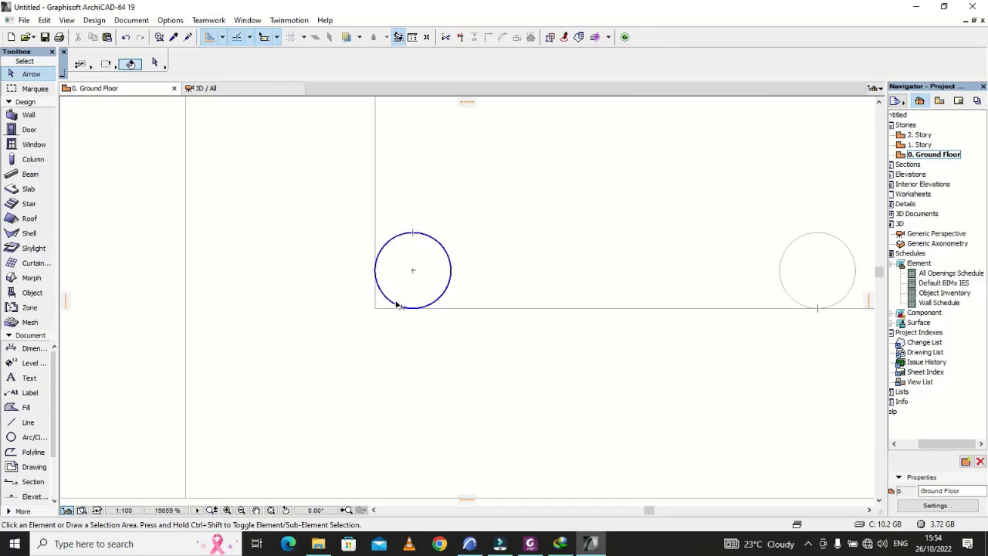
pyautogui.click(394, 308)
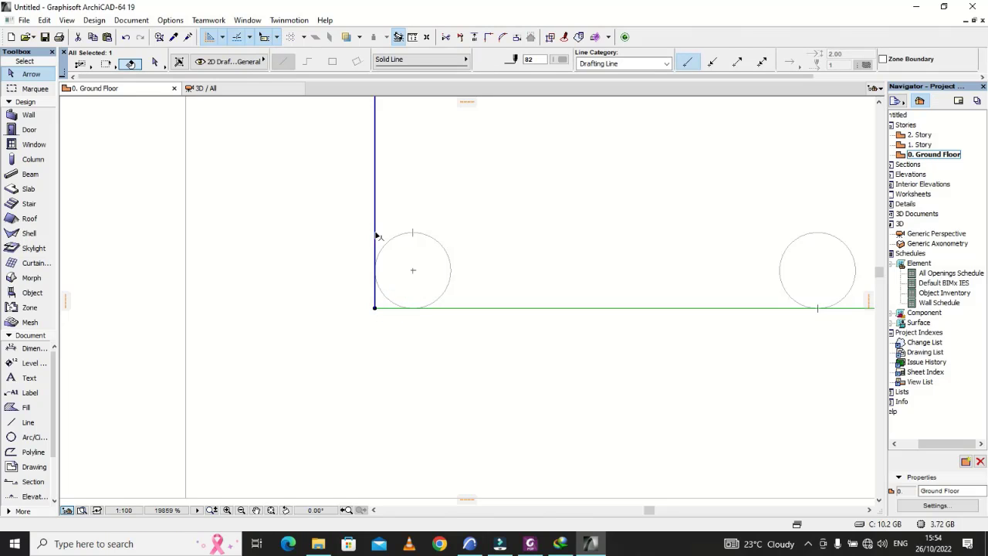
pyautogui.keyDown('shift'); pyautogui.click(375, 294); pyautogui.keyUp('shift')
pyautogui.scroll(-10, 376, 294)
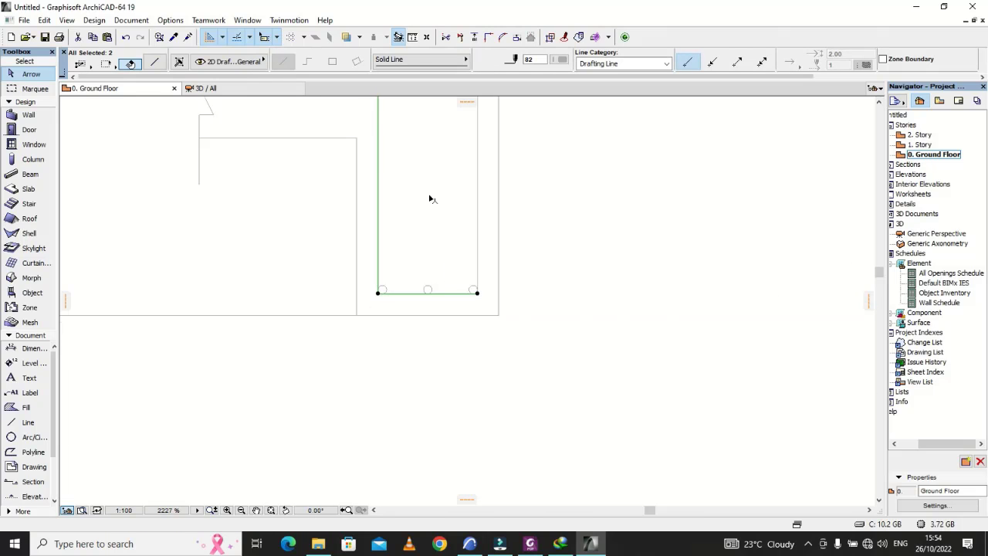
pyautogui.click(503, 39)
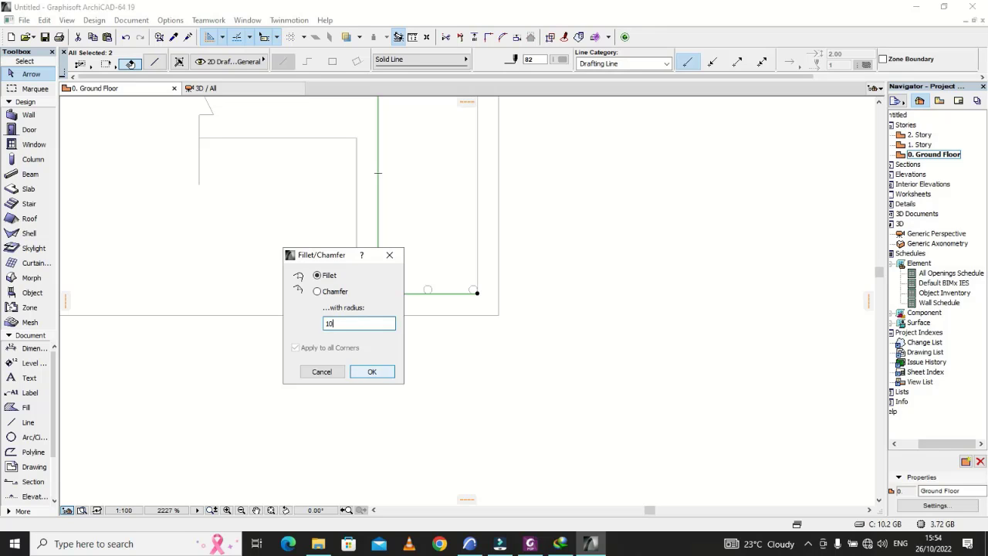
pyautogui.click(371, 371)
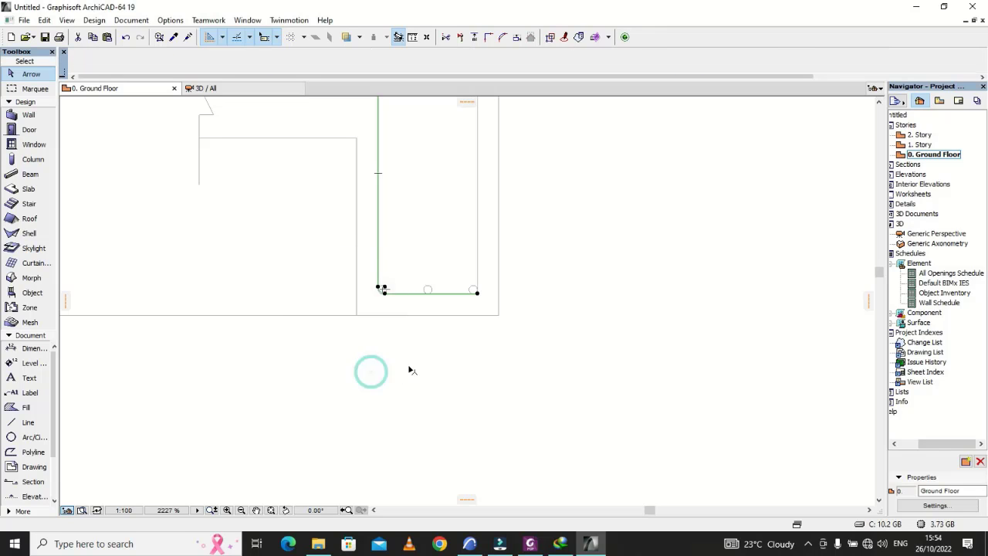
pyautogui.click(408, 326)
# Step: Fillet the link's bottom outer corner beside the column-free edge with radius 10
pyautogui.scroll(3, 463, 275)
pyautogui.scroll(3, 479, 318)
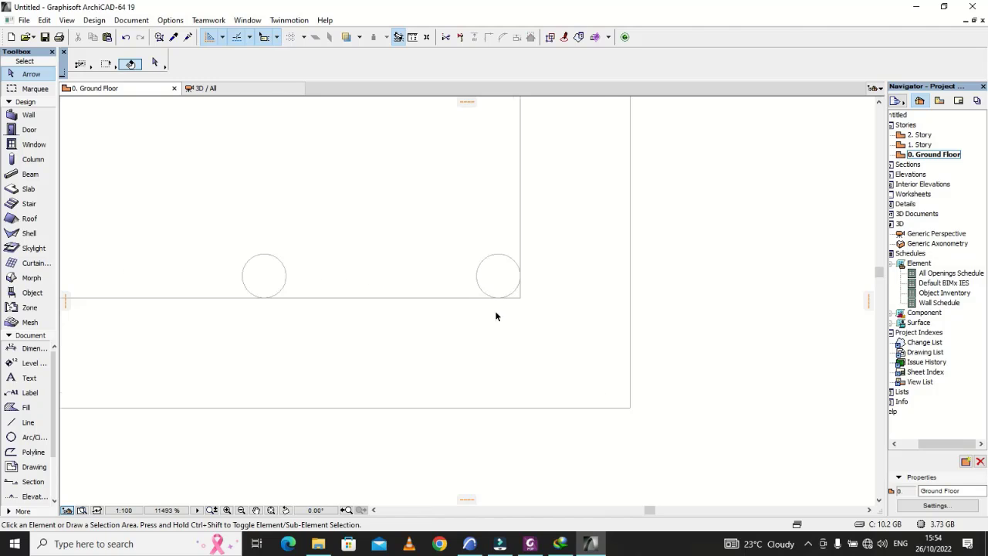
pyautogui.click(509, 300)
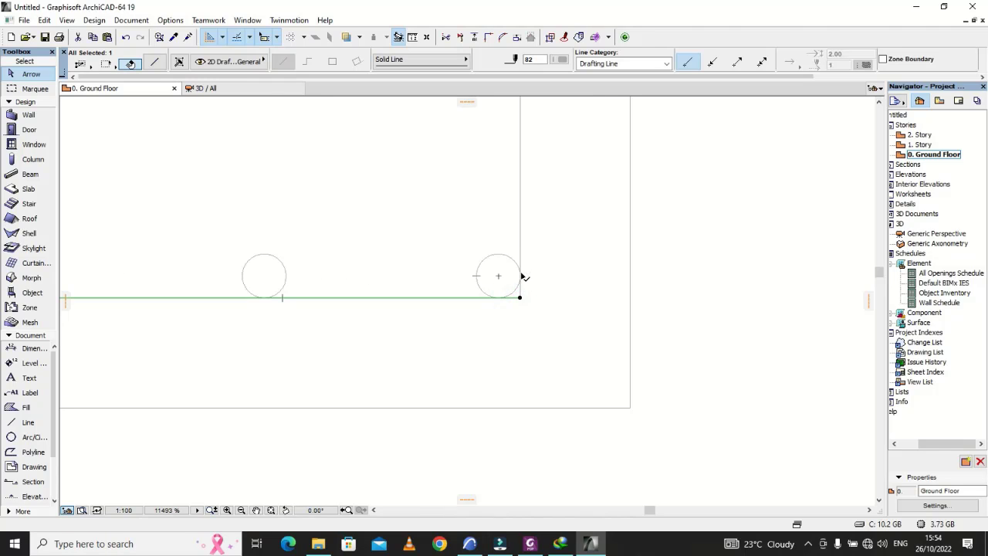
pyautogui.keyDown('shift'); pyautogui.click(520, 244); pyautogui.keyUp('shift')
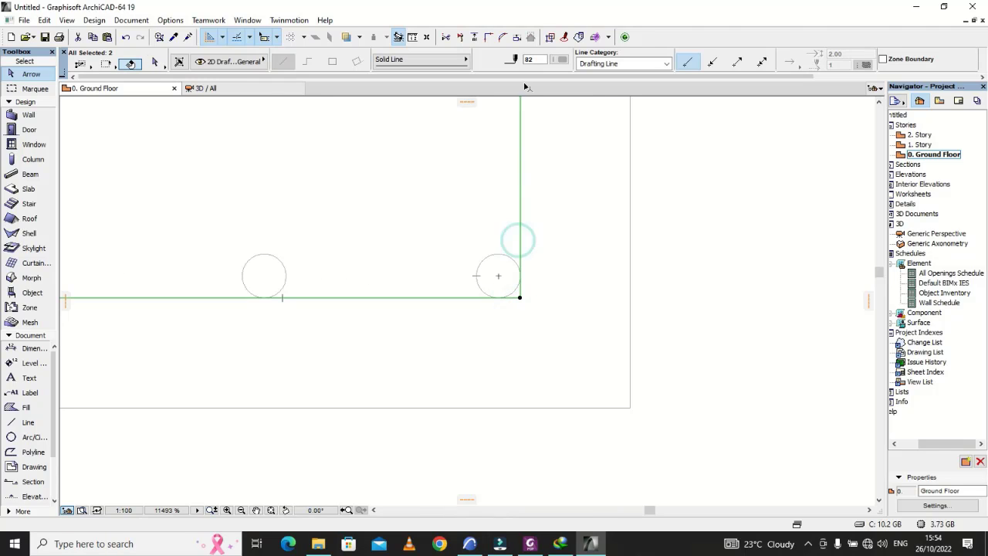
pyautogui.click(503, 37)
pyautogui.click(372, 371)
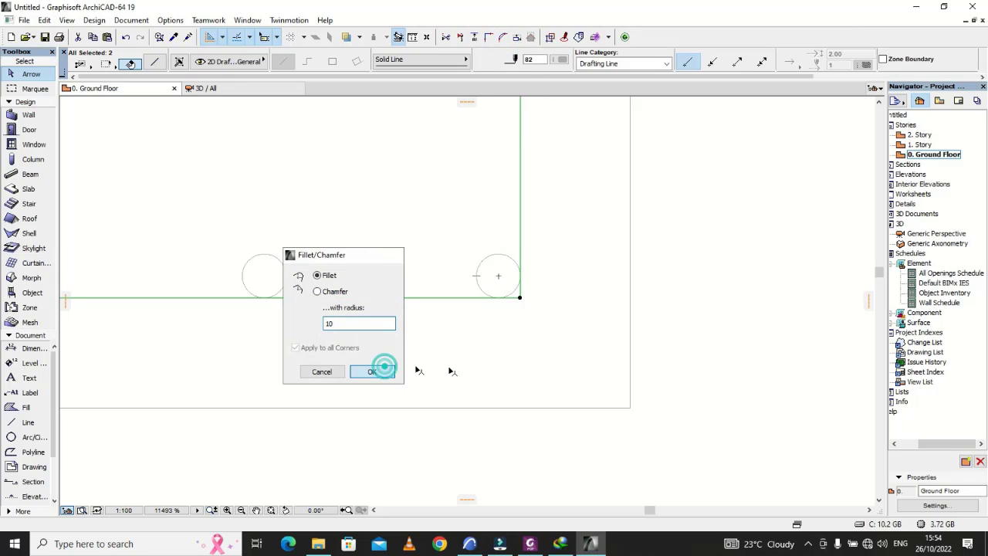
pyautogui.scroll(-5, 552, 378)
# Step: Move the bottom outer bar circle horizontally inward by about 3 in total, fitting it inside the link's rounded corner
pyautogui.scroll(6, 540, 363)
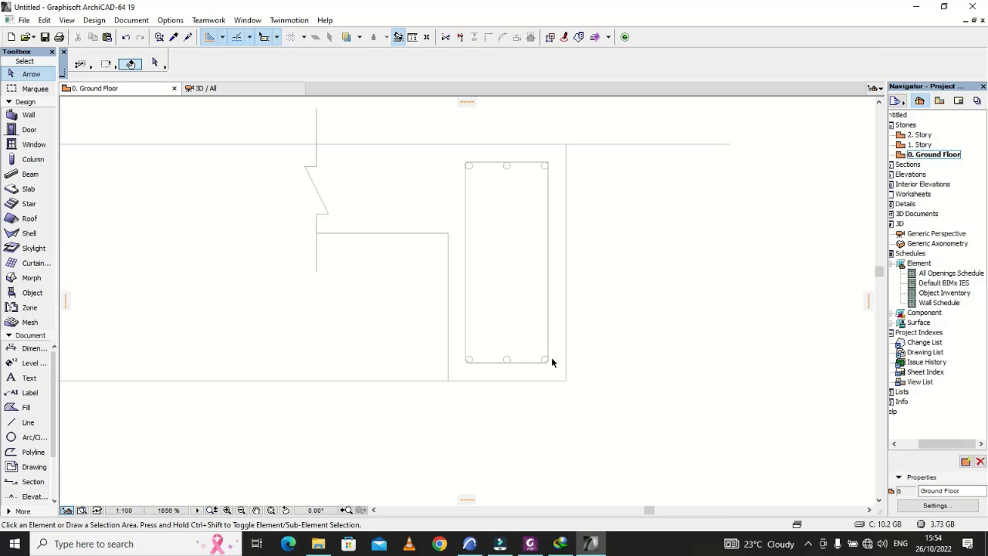
pyautogui.click(537, 384)
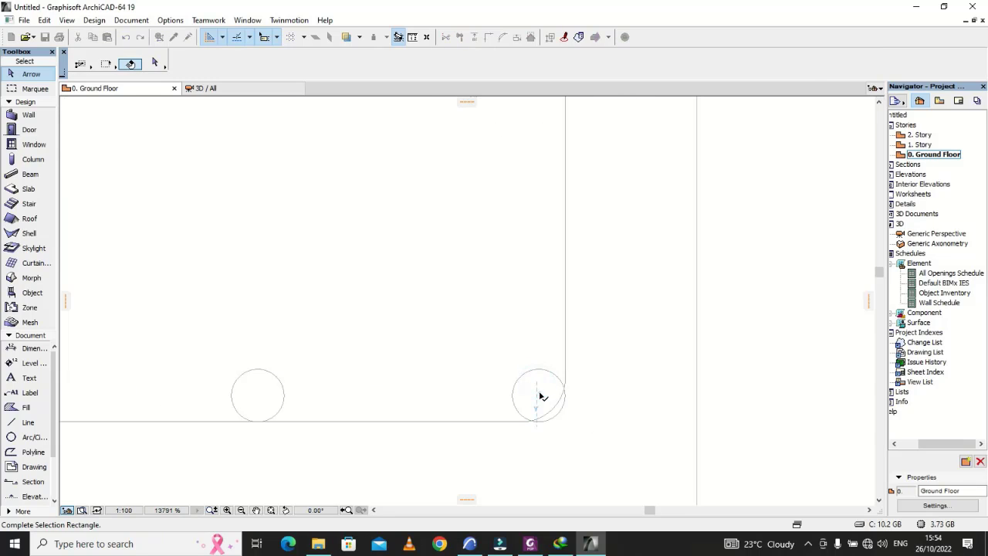
pyautogui.click(544, 400)
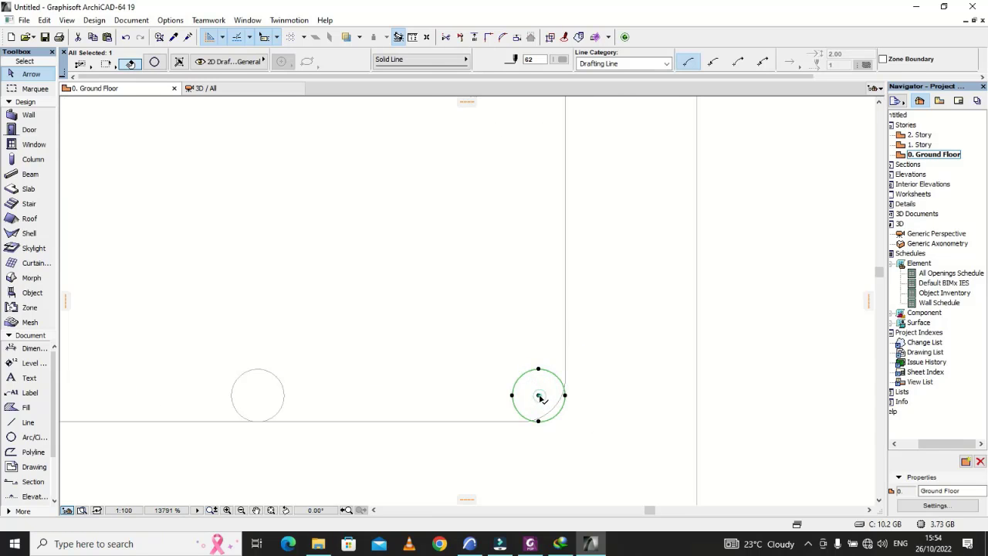
pyautogui.click(539, 397)
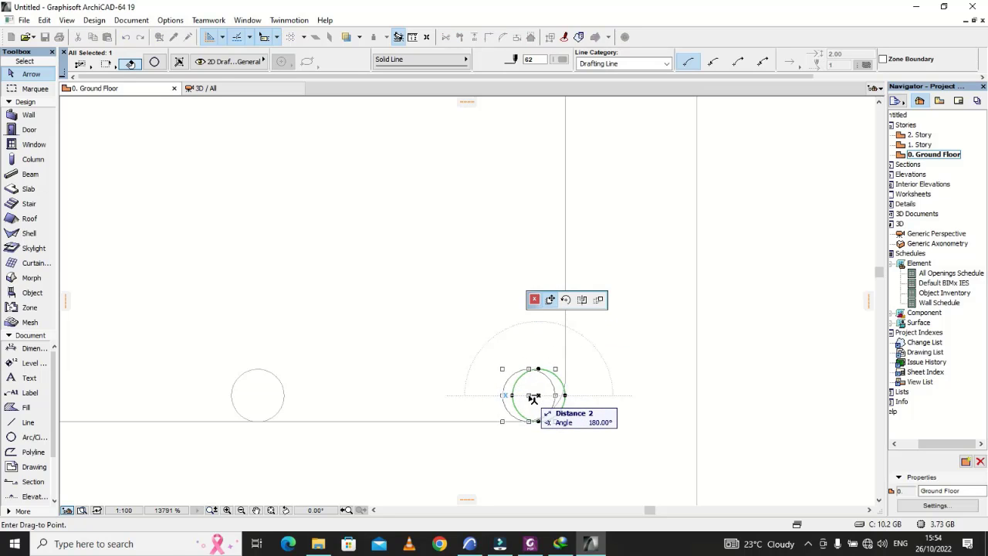
pyautogui.click(532, 398)
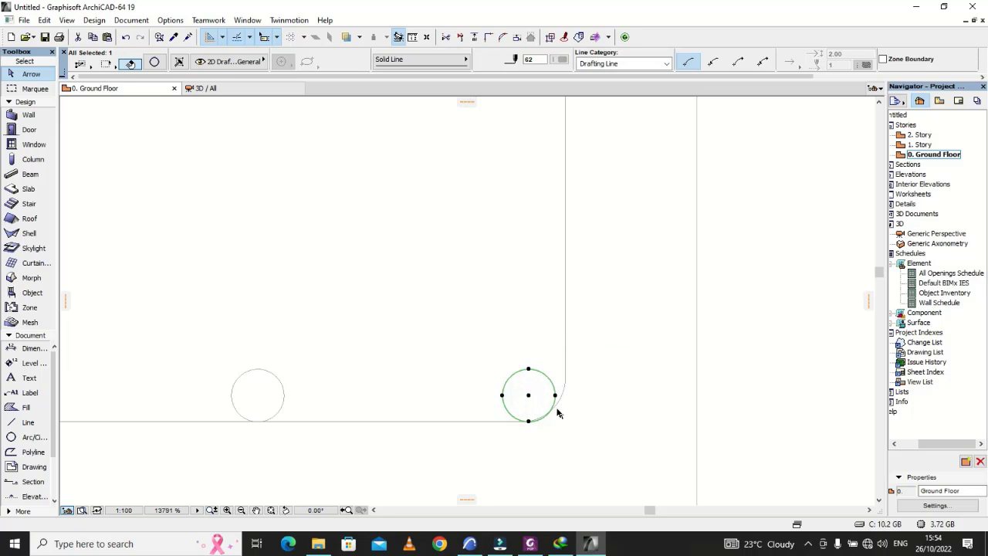
pyautogui.scroll(3, 524, 411)
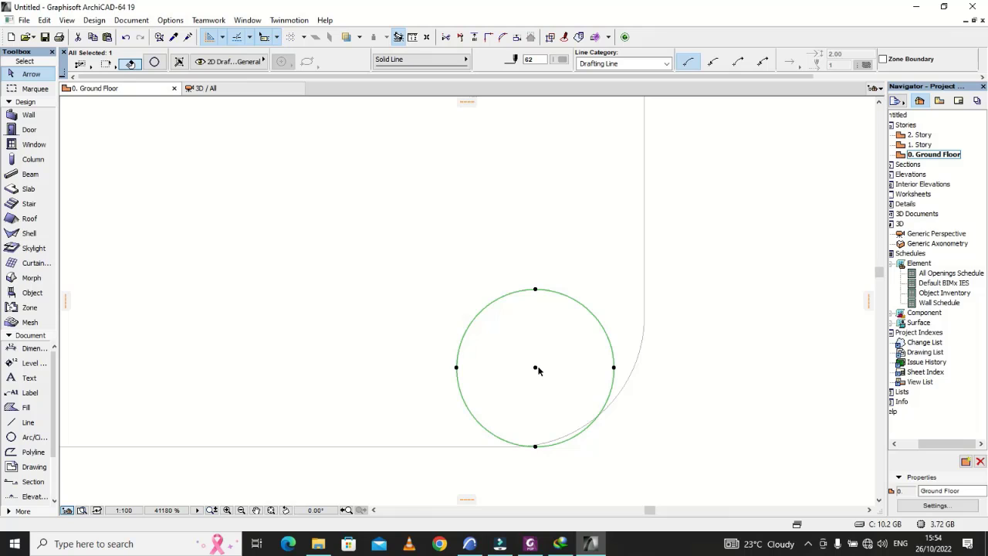
pyautogui.click(536, 369)
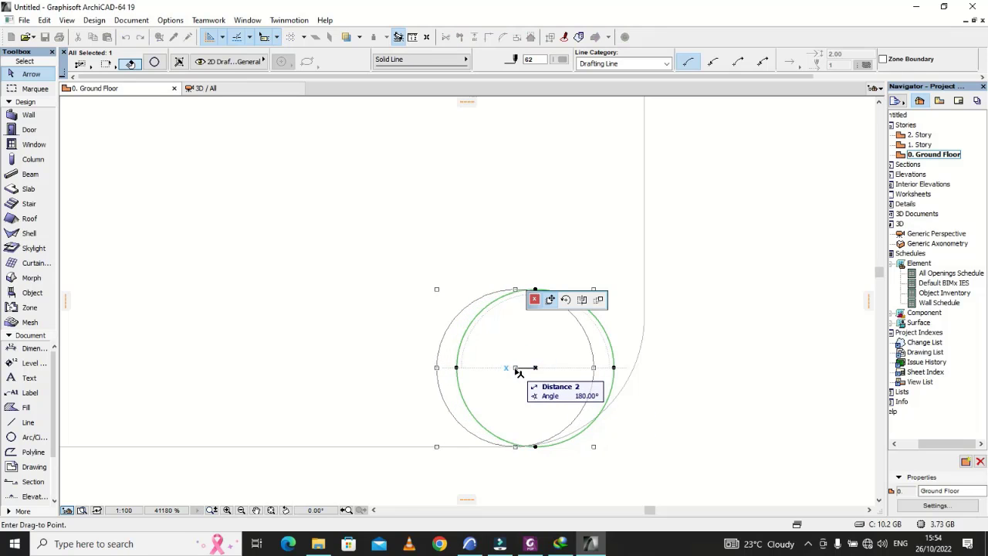
pyautogui.click(523, 369)
pyautogui.click(690, 446)
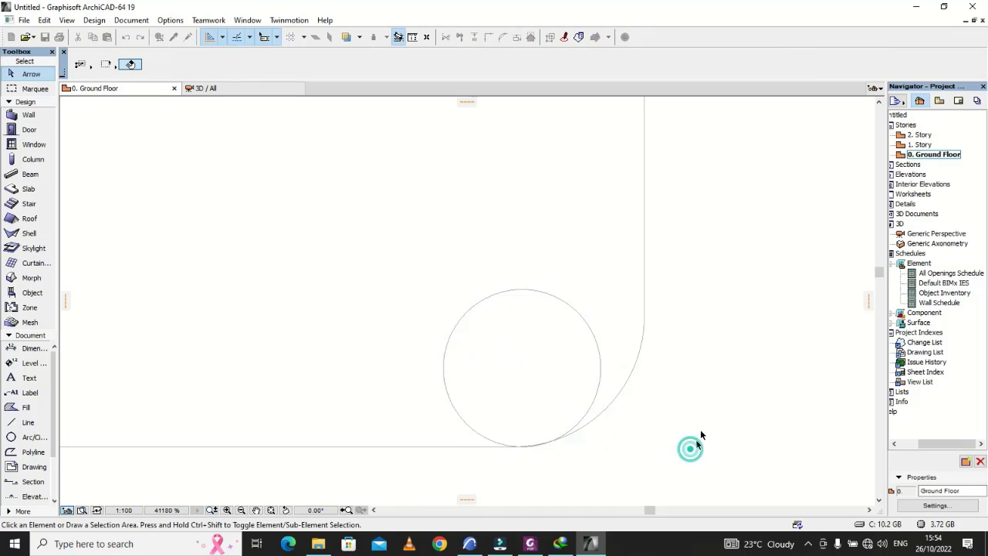
# Step: Move the bottom inner bar circle horizontally toward the middle bar by about 3, fitting it against the link's rounded corner
pyautogui.scroll(-2, 710, 430)
pyautogui.scroll(-3, 711, 430)
pyautogui.scroll(5, 541, 432)
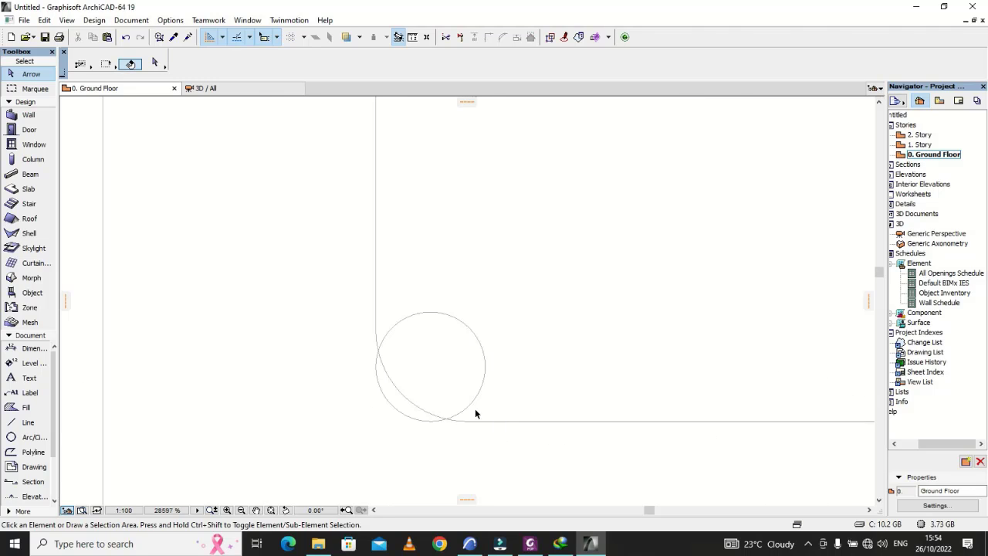
pyautogui.click(470, 332)
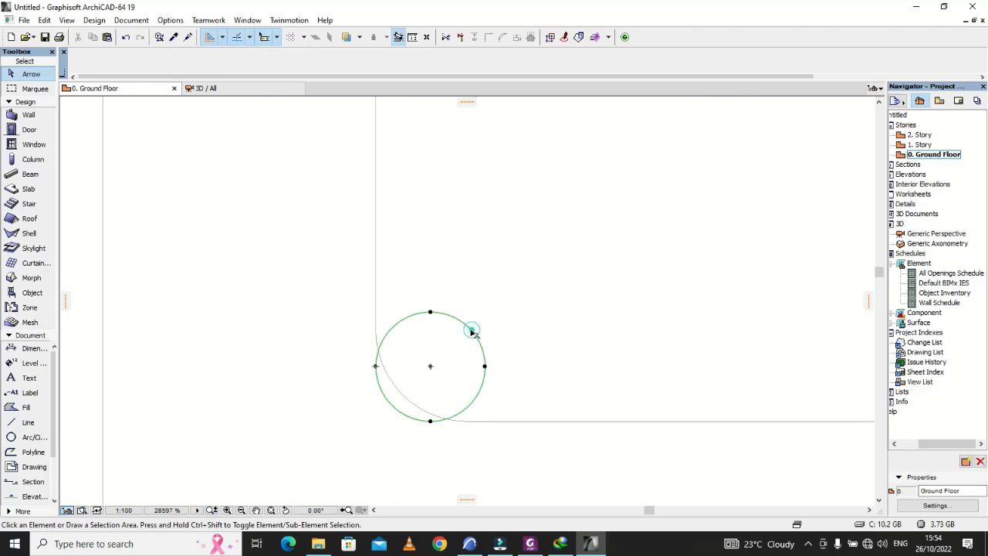
pyautogui.click(430, 369)
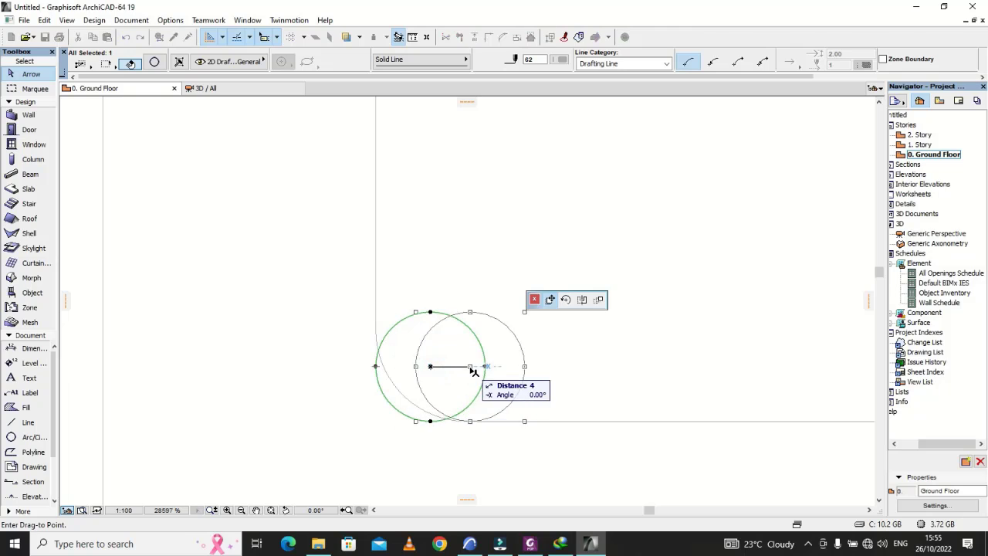
pyautogui.click(464, 366)
pyautogui.click(564, 375)
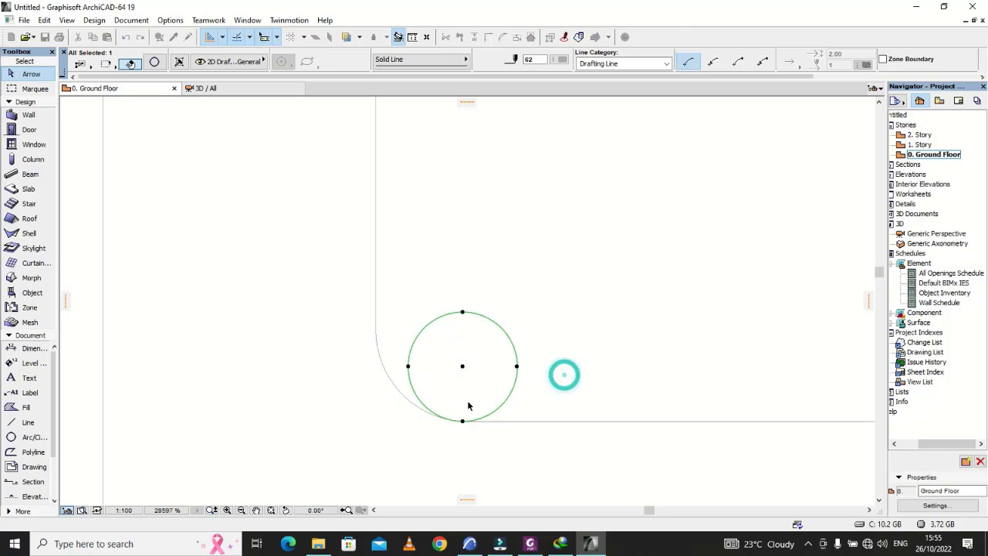
# Step: Fillet the link's top outer corner with radius 10
pyautogui.scroll(-3, 468, 404)
pyautogui.scroll(-3, 541, 427)
pyautogui.scroll(-2, 544, 417)
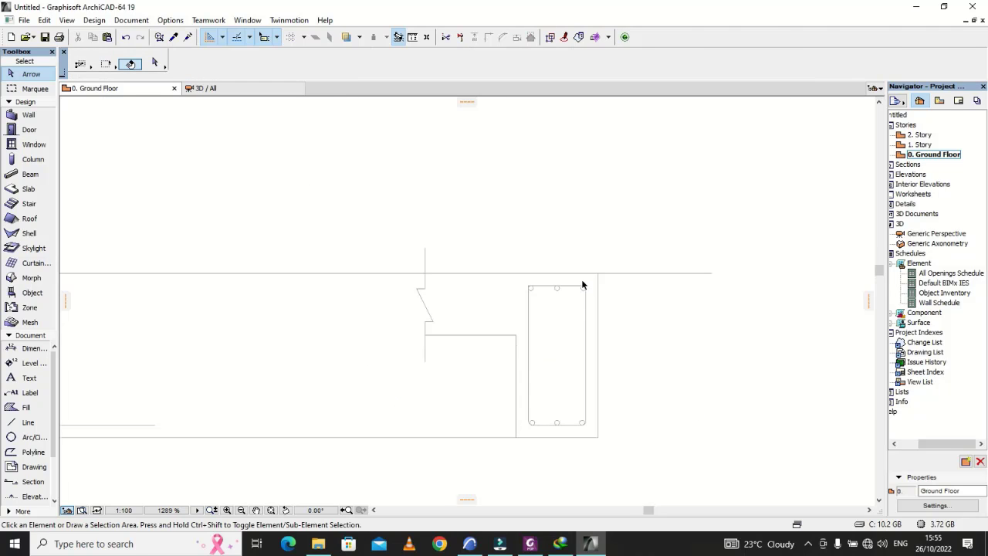
pyautogui.scroll(5, 585, 298)
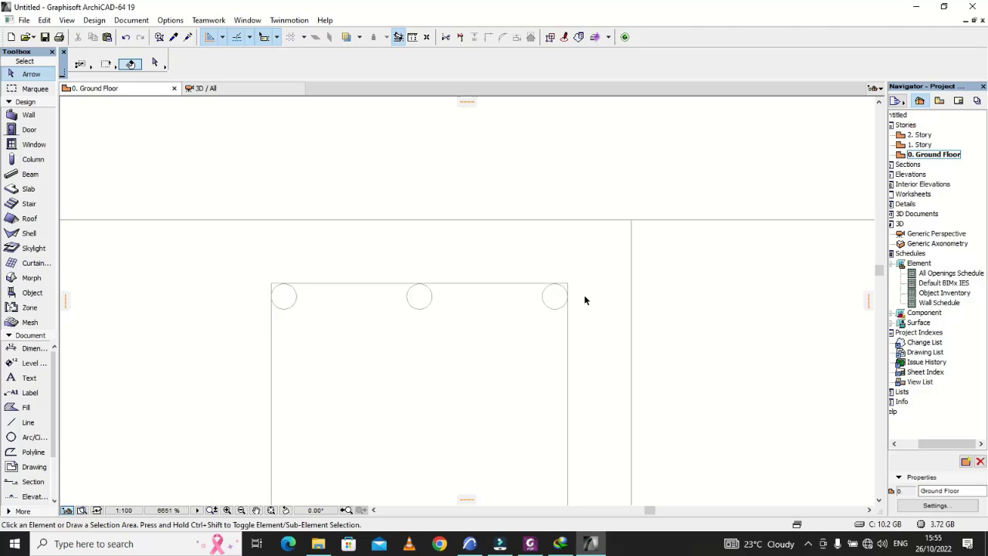
pyautogui.click(560, 337)
pyautogui.keyDown('shift'); pyautogui.click(509, 261); pyautogui.keyUp('shift')
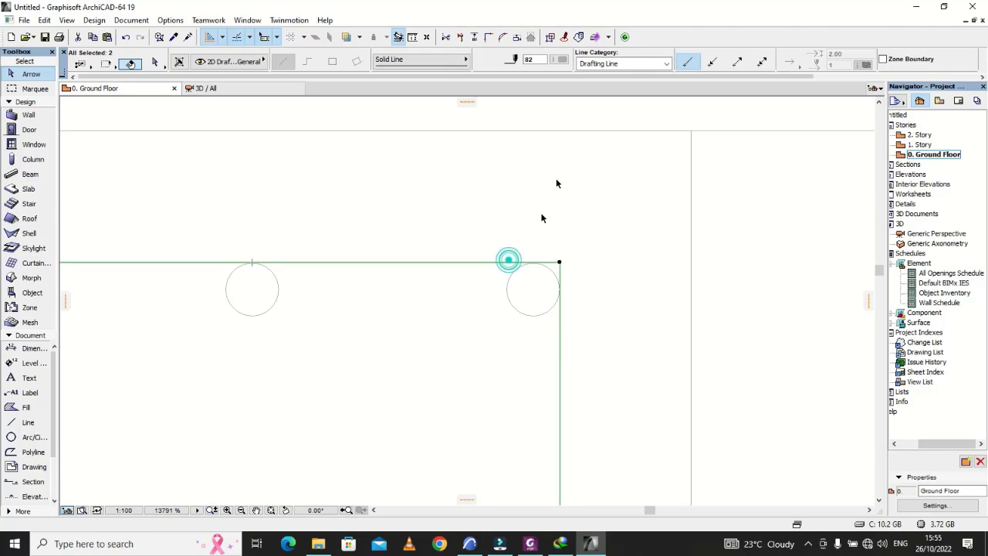
pyautogui.click(560, 61)
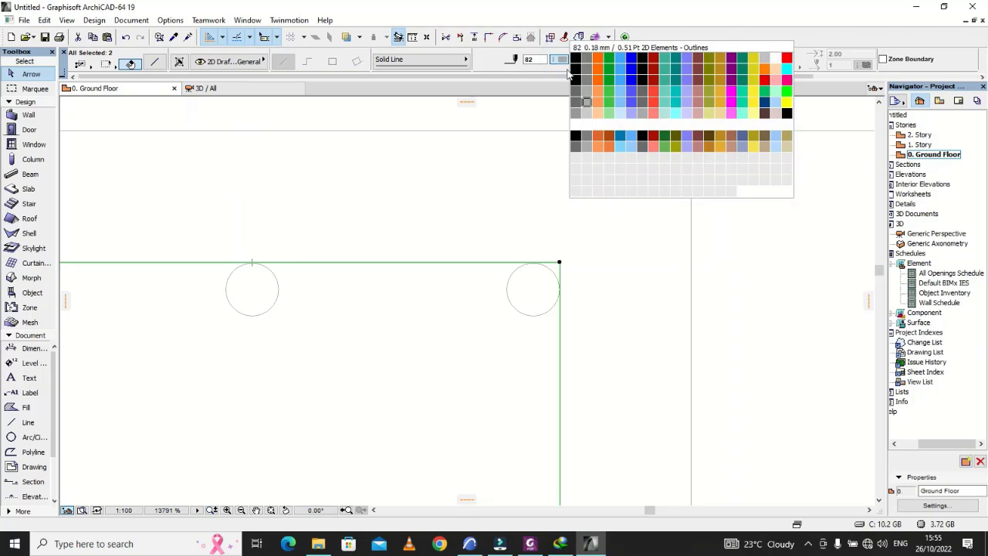
pyautogui.click(547, 94)
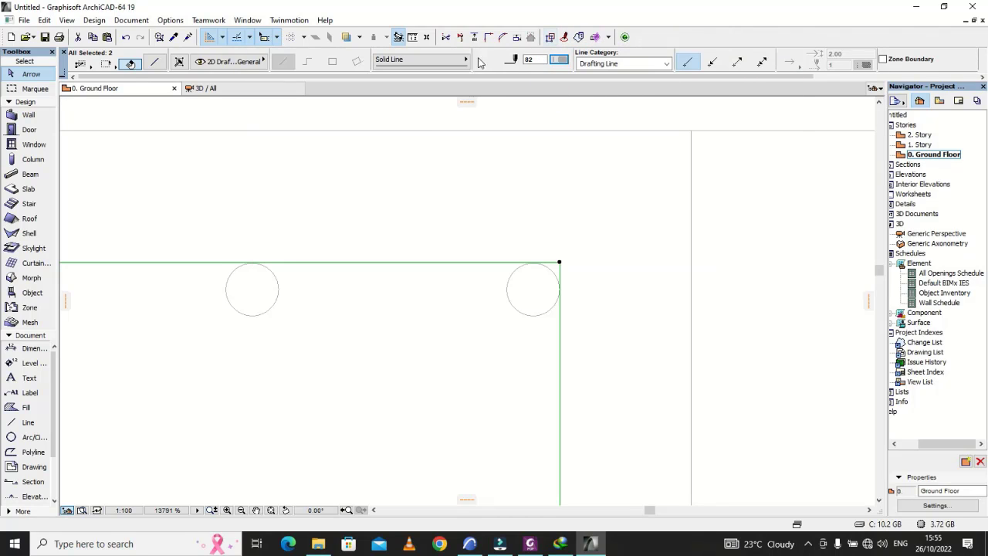
pyautogui.click(503, 38)
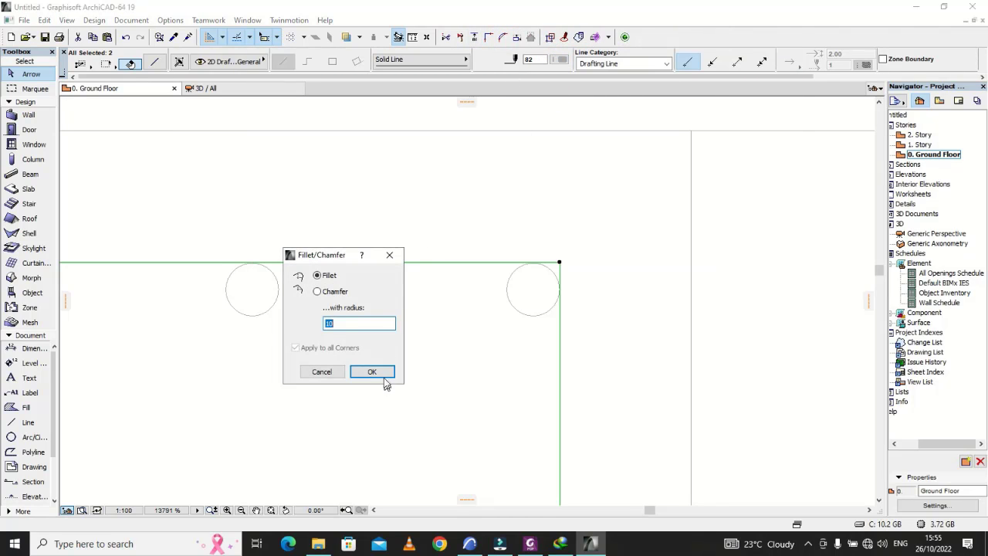
pyautogui.click(384, 378)
# Step: Move the top outer bar circle horizontally inward by about 3, fitting it inside the link's rounded corner
pyautogui.click(538, 309)
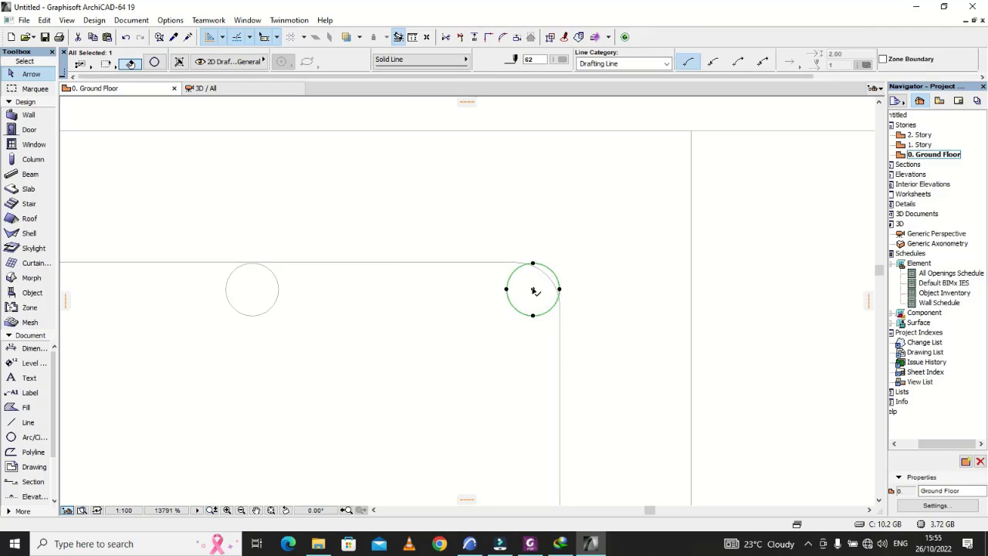
pyautogui.click(533, 291)
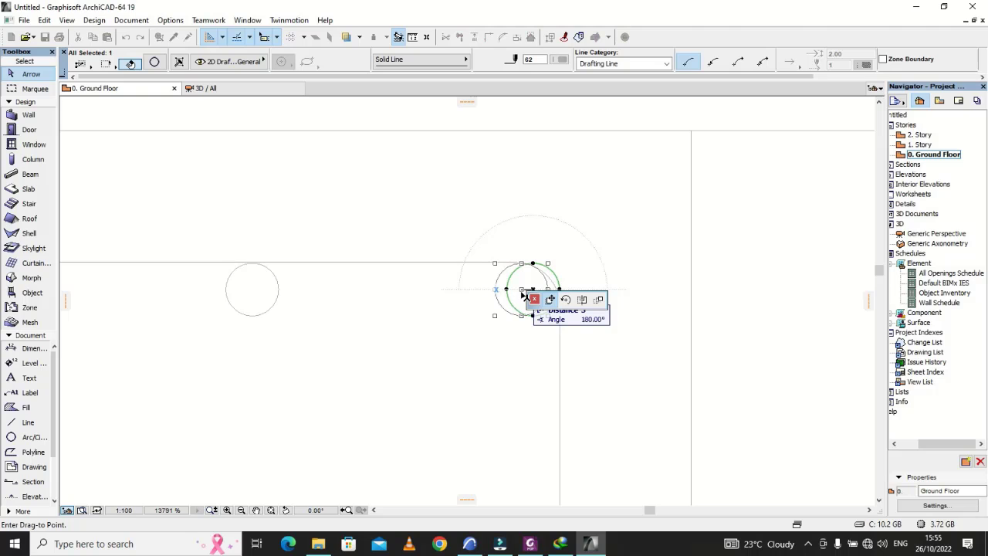
pyautogui.click(522, 293)
# Step: Fillet the link's top inner corner between its top side and inner vertical side
pyautogui.scroll(-2, 787, 309)
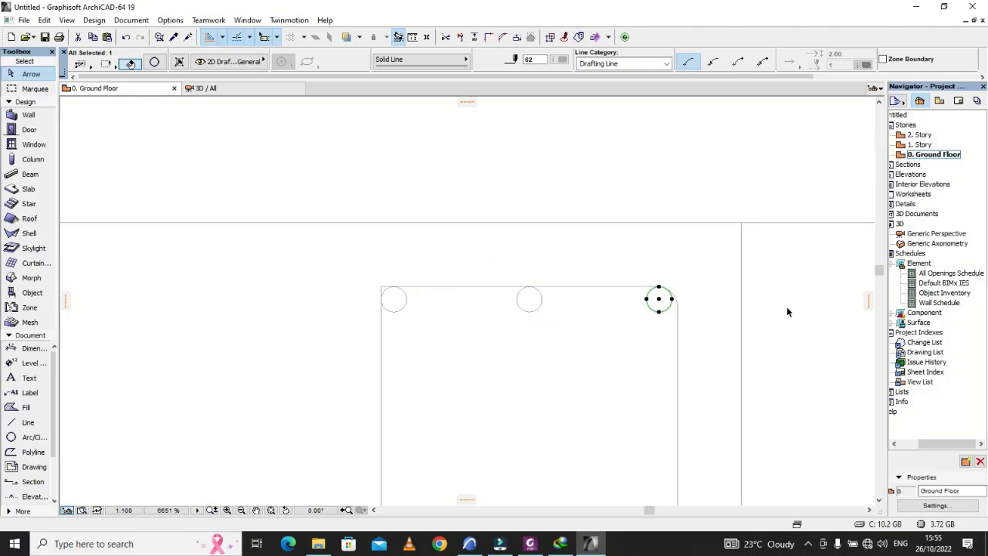
pyautogui.scroll(-2, 787, 307)
pyautogui.scroll(4, 556, 304)
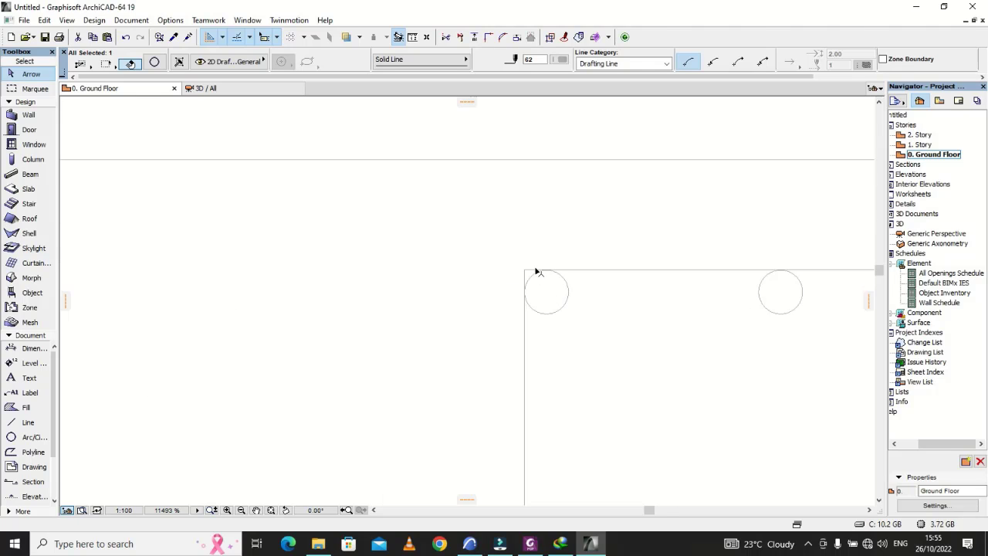
pyautogui.click(537, 270)
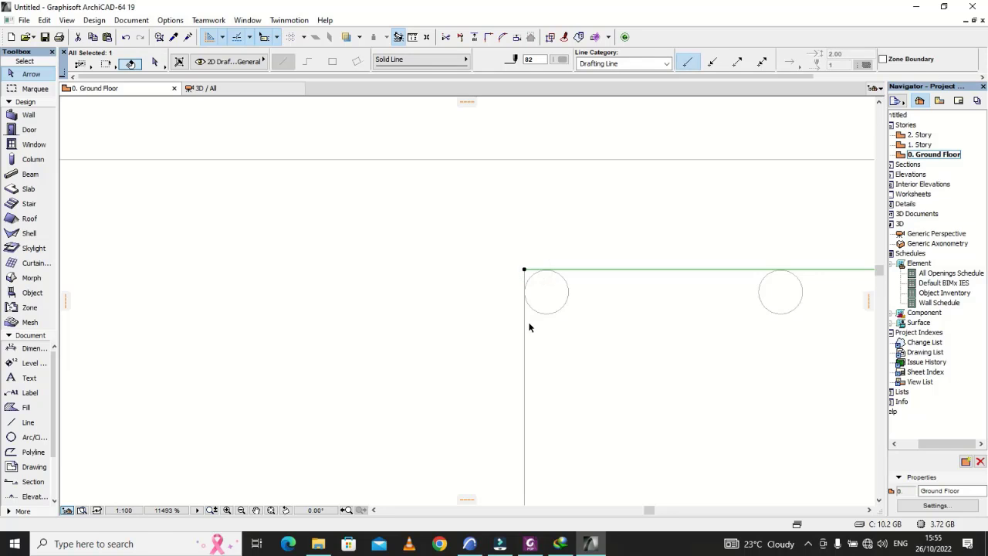
pyautogui.keyDown('shift'); pyautogui.click(527, 320); pyautogui.keyUp('shift')
pyautogui.keyDown('shift'); pyautogui.click(525, 318); pyautogui.keyUp('shift')
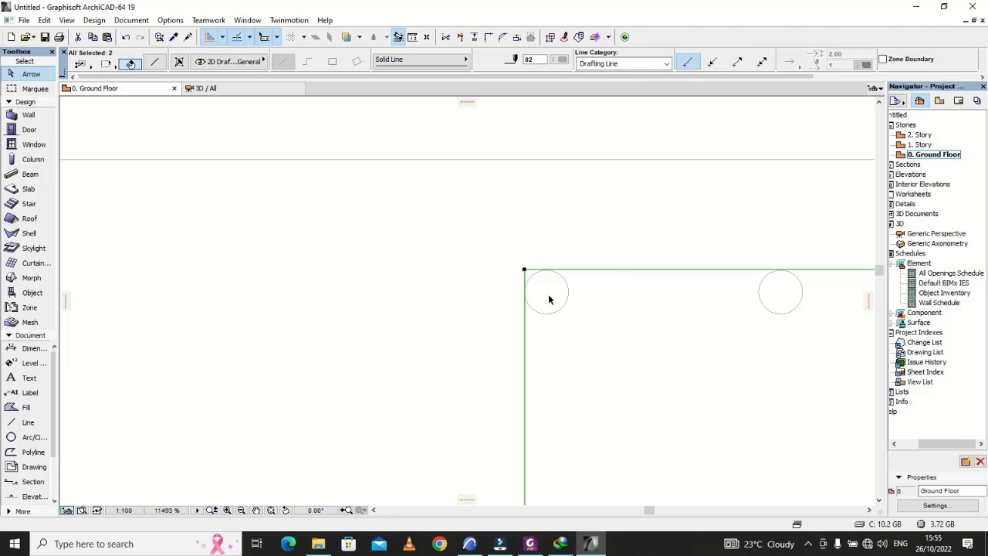
# Step: Apply a fillet of radius 10 to the link's top inner corner and clear the selection
pyautogui.click(502, 37)
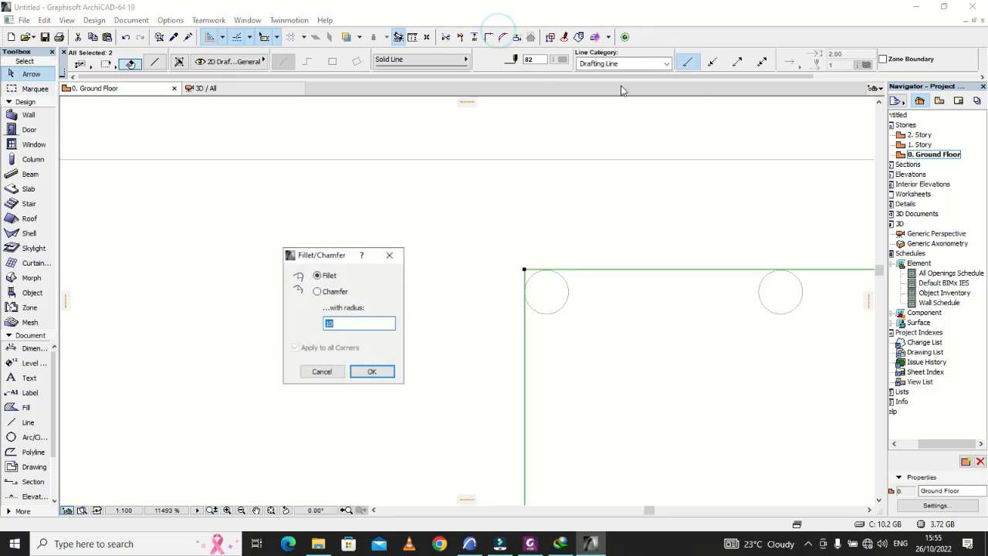
pyautogui.click(359, 372)
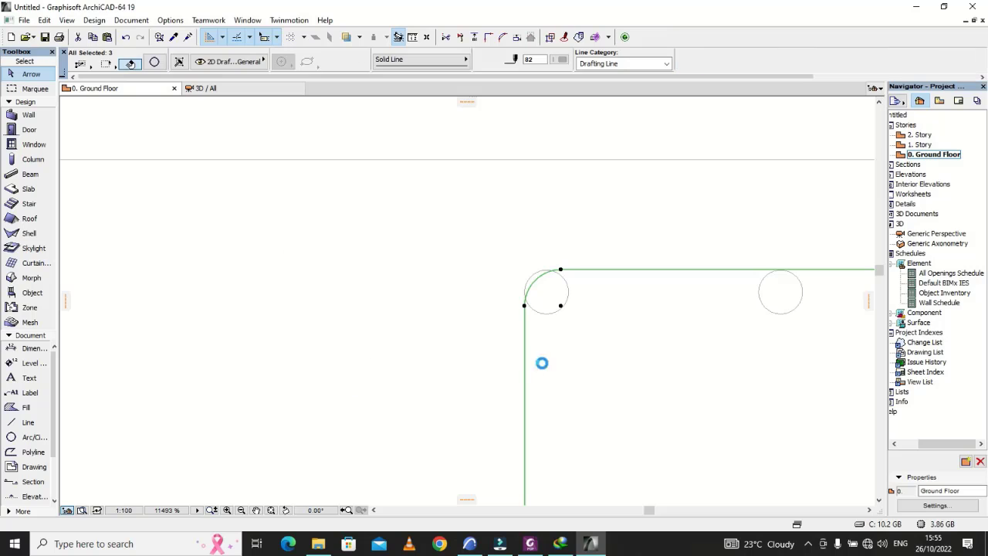
pyautogui.click(569, 347)
# Step: Move the top inner bar circle horizontally toward the middle bar, fitting it inside the link's rounded corner
pyautogui.click(559, 310)
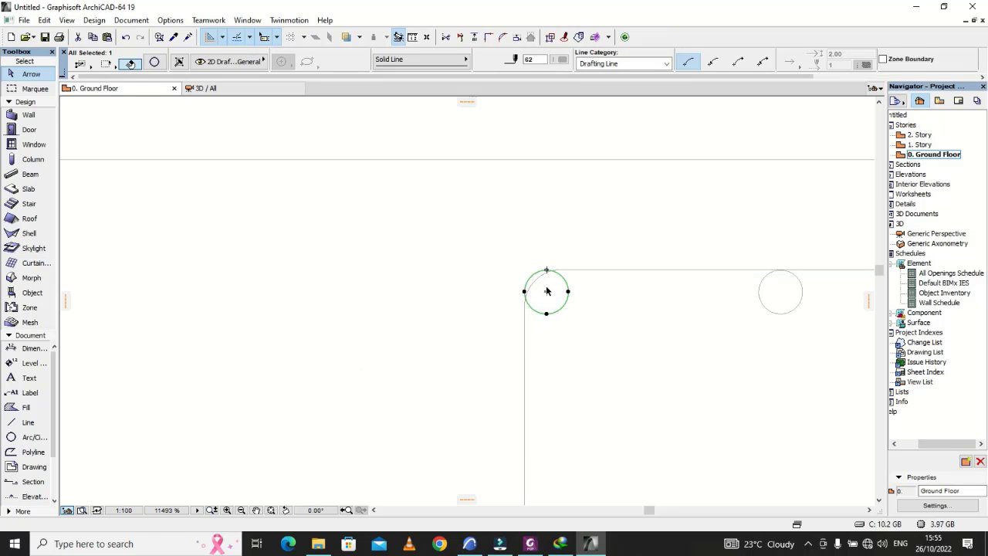
pyautogui.click(548, 291)
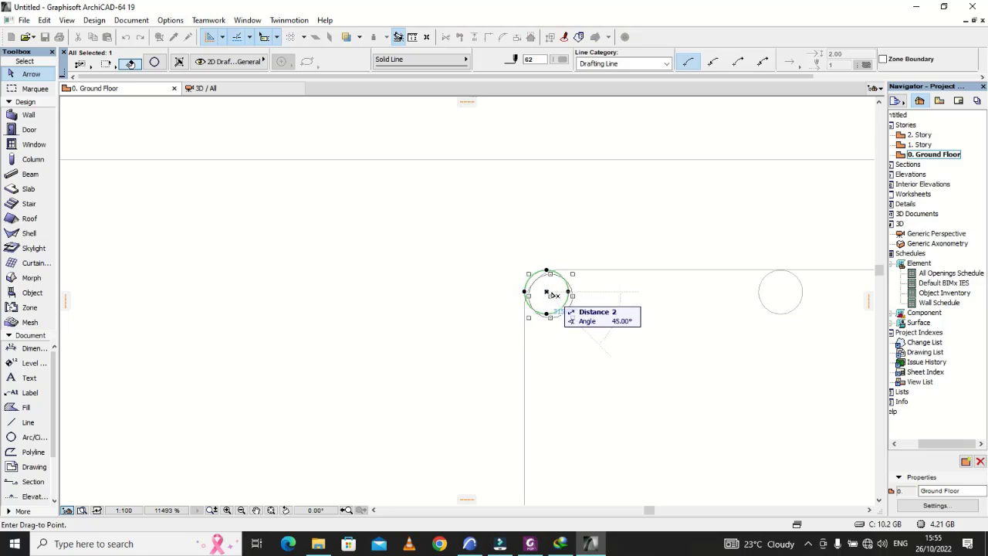
pyautogui.click(551, 293)
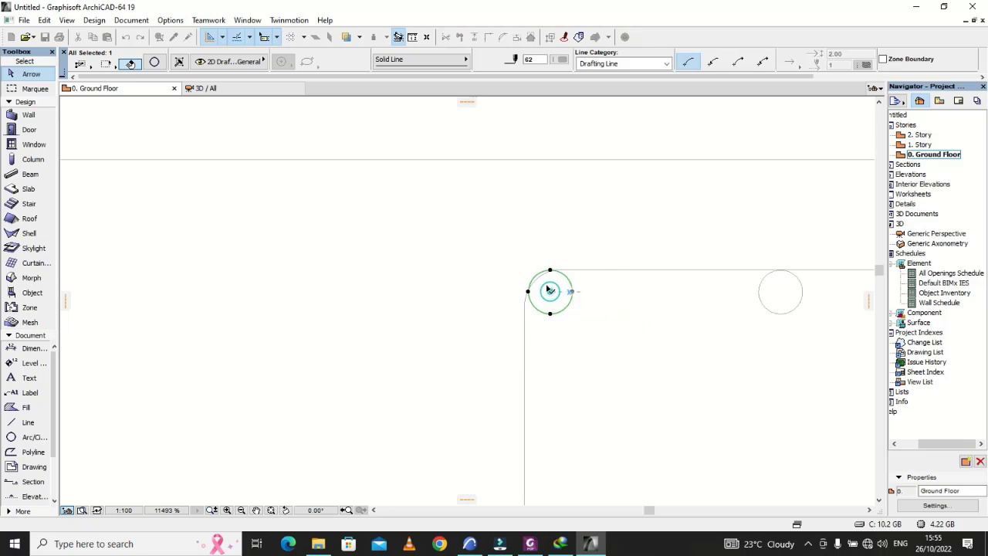
pyautogui.click(551, 292)
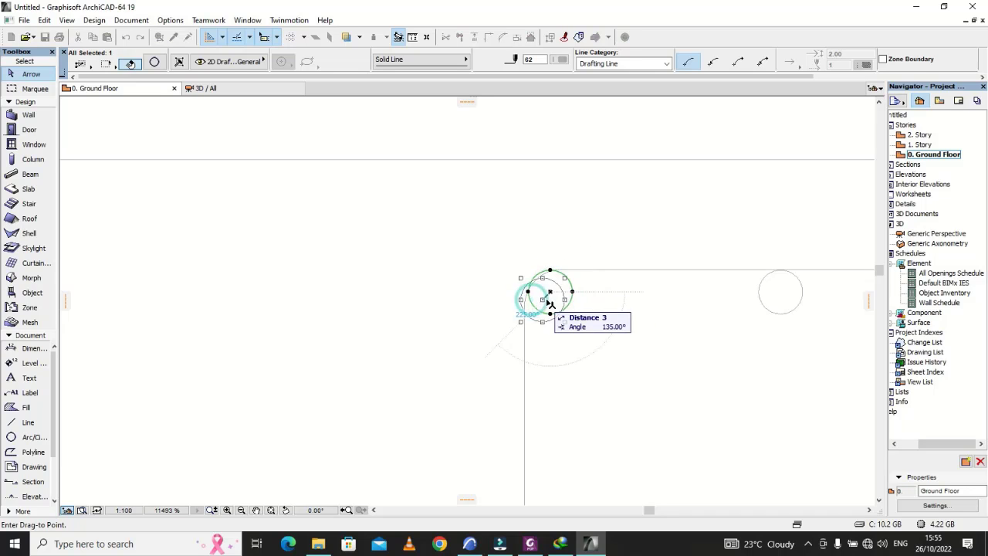
pyautogui.click(558, 294)
pyautogui.press('Escape')
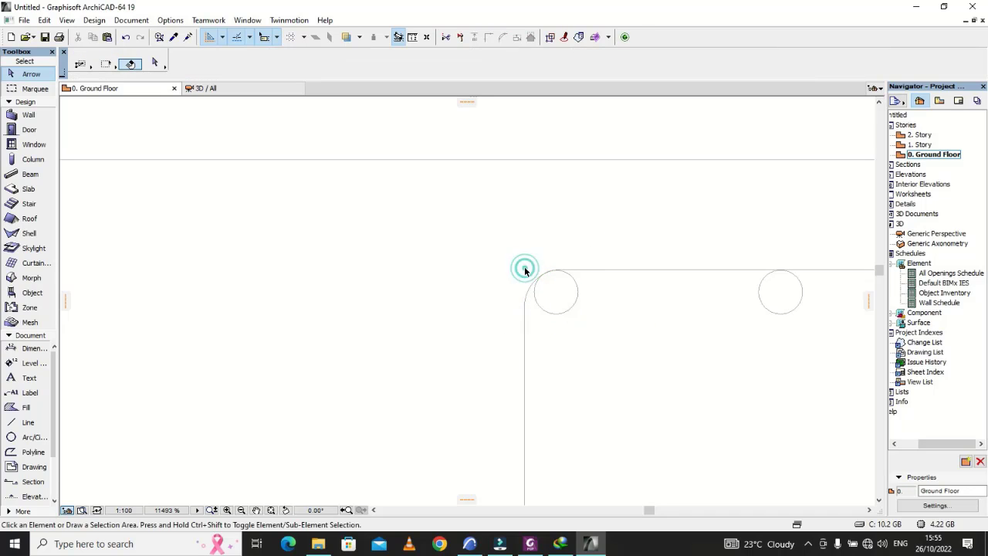
# Step: Check the Beam 01 detail and its X-X section in the reference Drawing2.pdf in Foxit PhantomPDF, and return to ArchiCAD
pyautogui.scroll(-2, 525, 272)
pyautogui.scroll(-4, 525, 272)
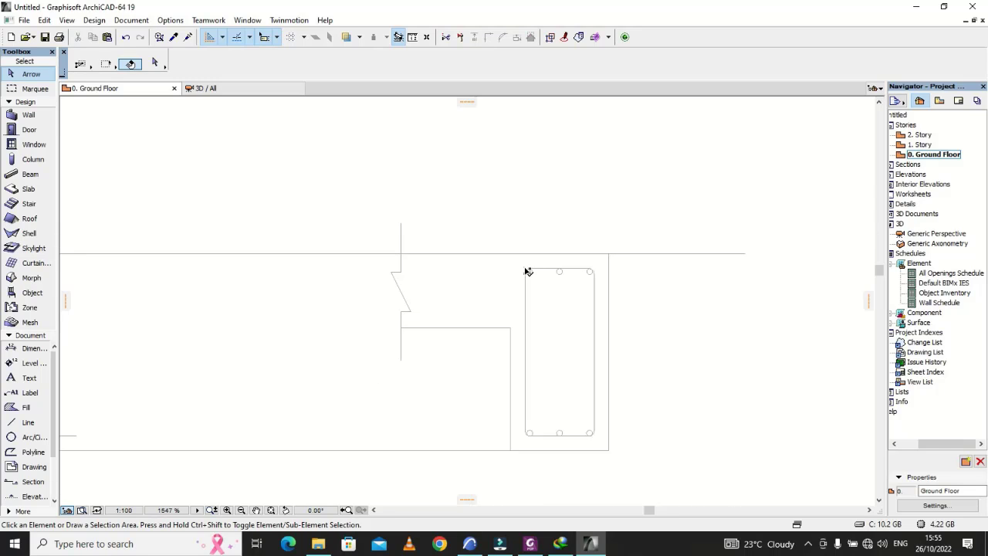
pyautogui.scroll(-2, 563, 375)
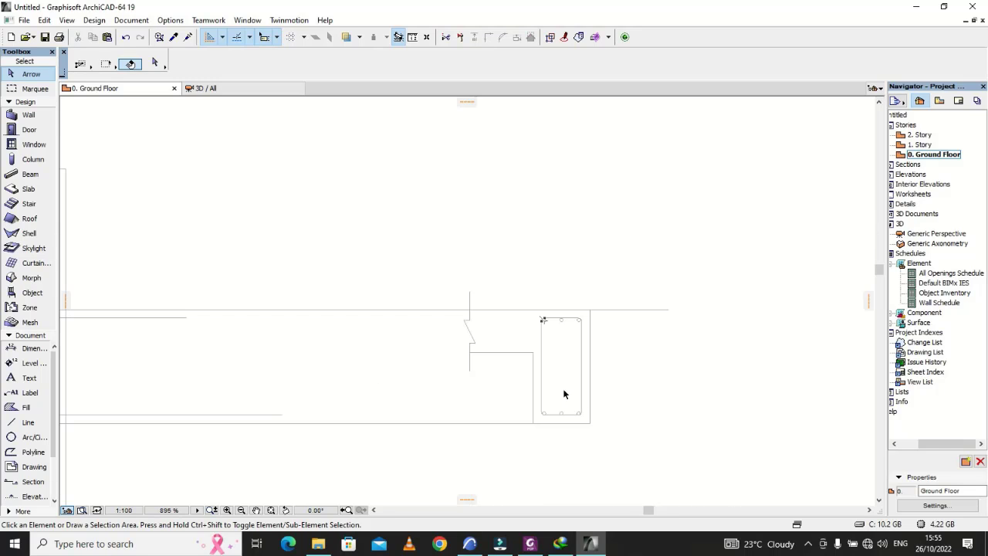
pyautogui.scroll(4, 567, 398)
pyautogui.scroll(-3, 533, 405)
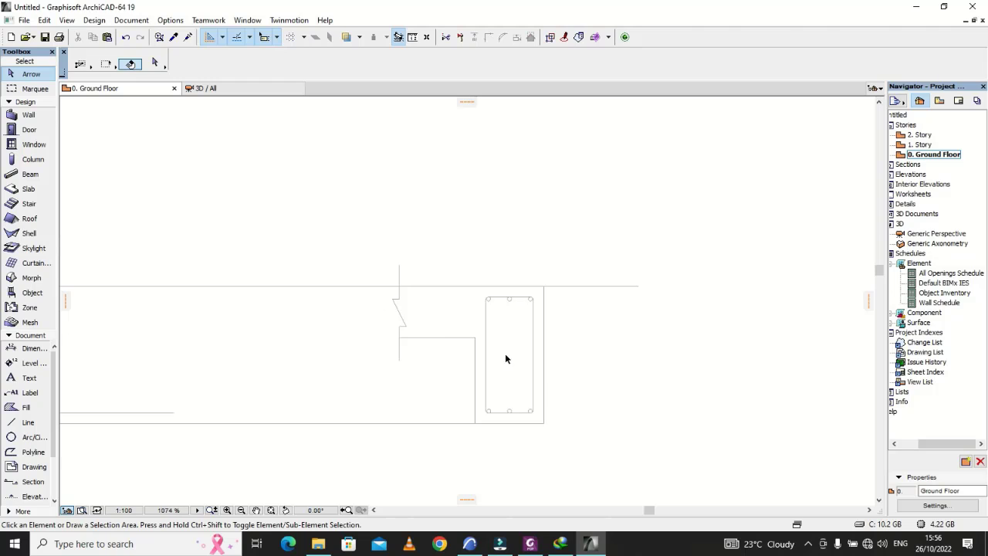
pyautogui.scroll(-3, 505, 359)
pyautogui.click(530, 544)
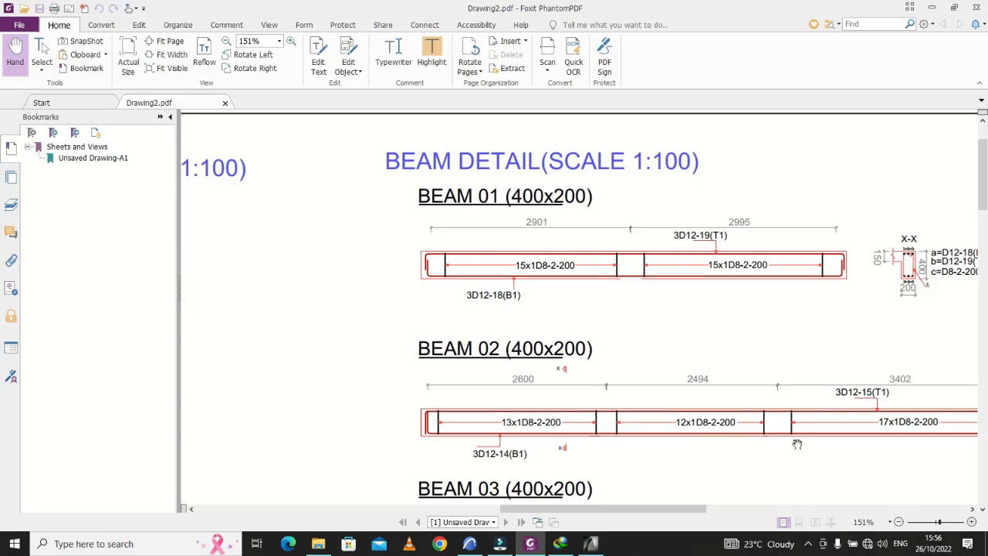
pyautogui.click(594, 543)
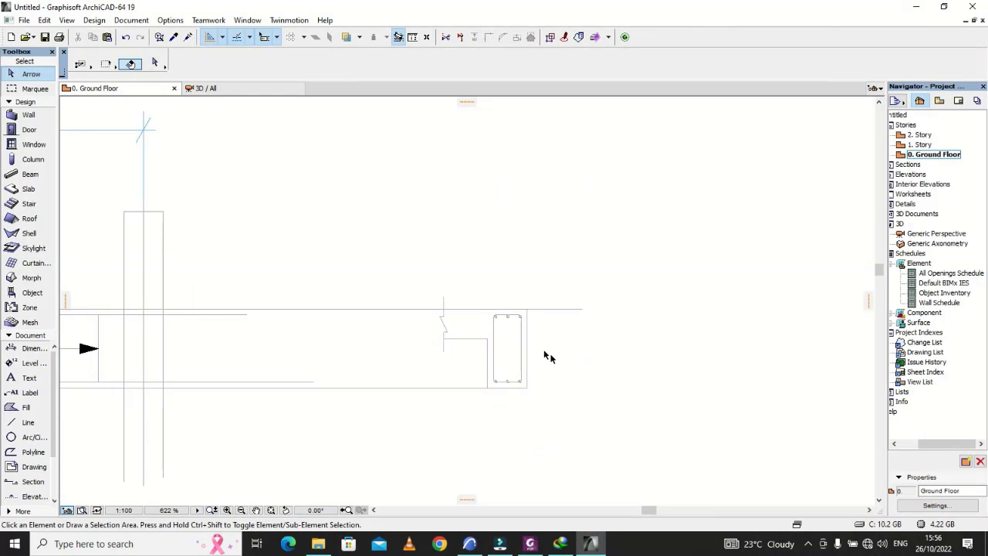
# Step: Draw two diagonal hook lines about 40 and 41 long, sloping down and inward from the ends of the link's top outer corner fillet
pyautogui.scroll(6, 521, 317)
pyautogui.scroll(3, 509, 315)
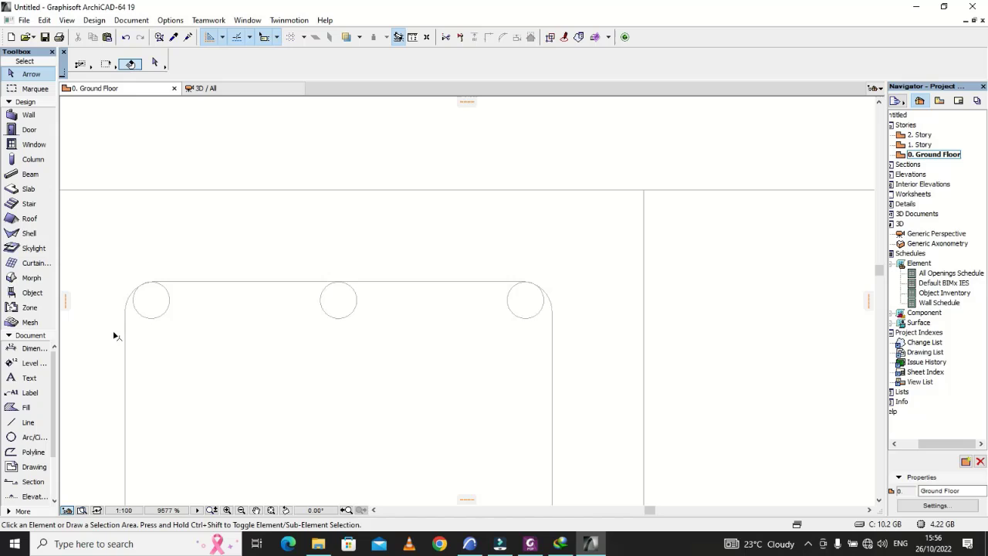
pyautogui.click(26, 423)
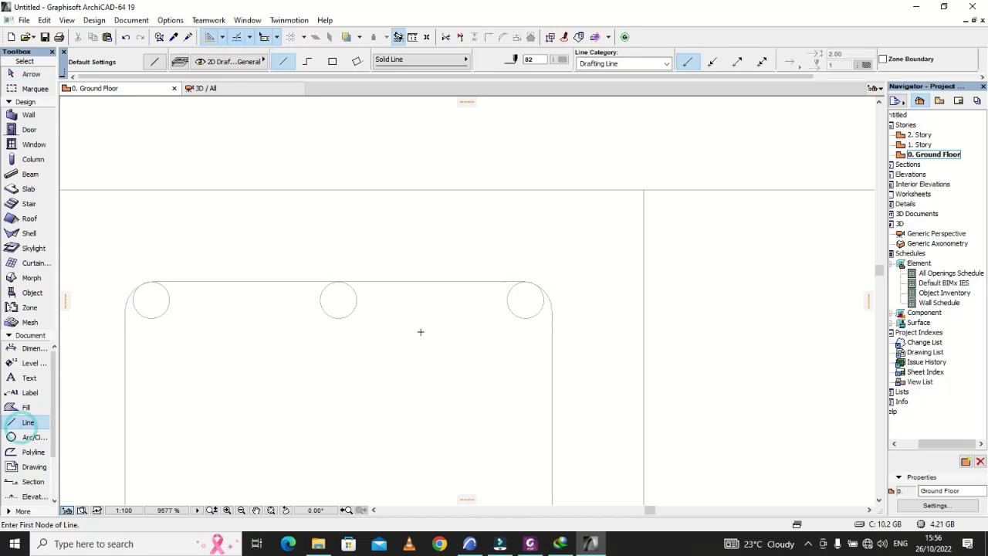
pyautogui.click(522, 281)
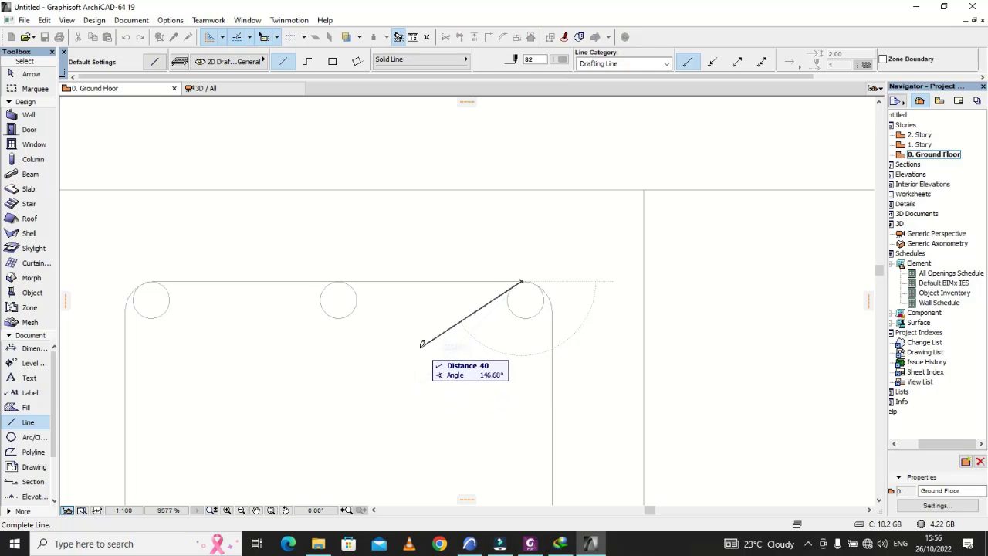
pyautogui.click(420, 346)
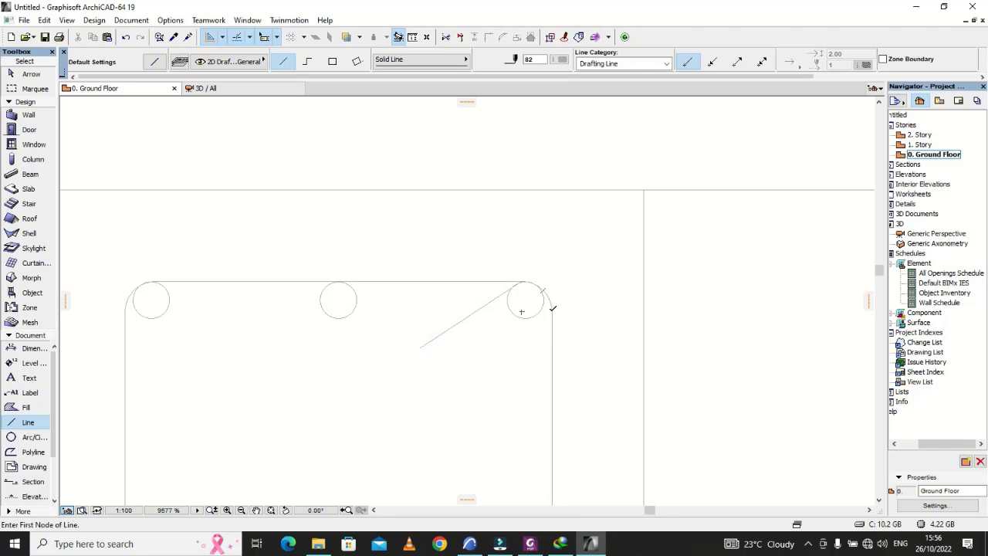
pyautogui.click(553, 312)
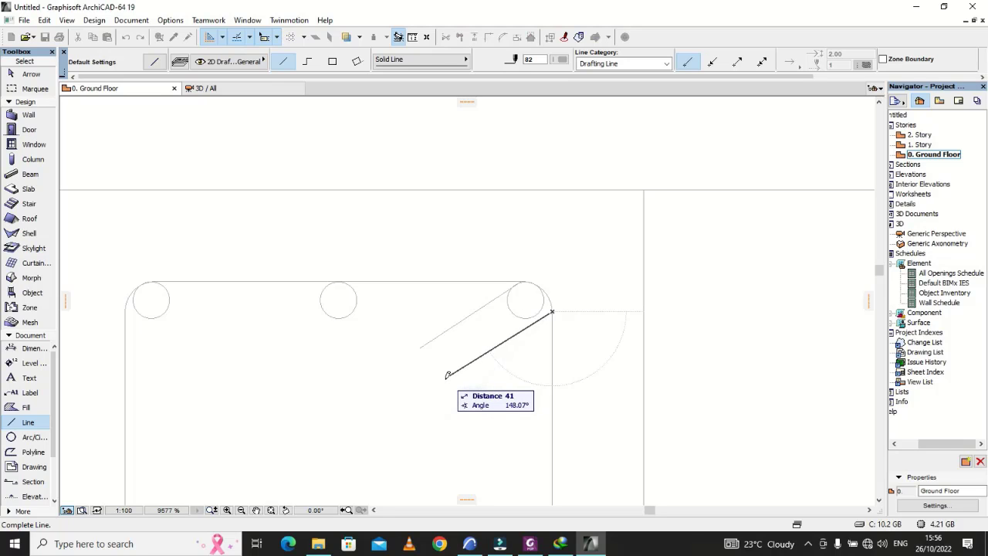
pyautogui.click(447, 376)
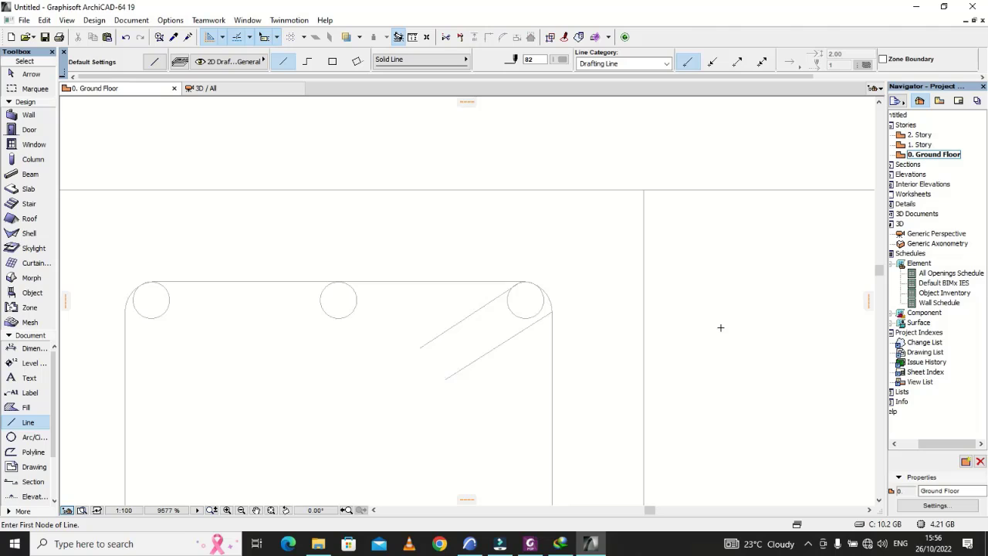
pyautogui.scroll(-10, 720, 327)
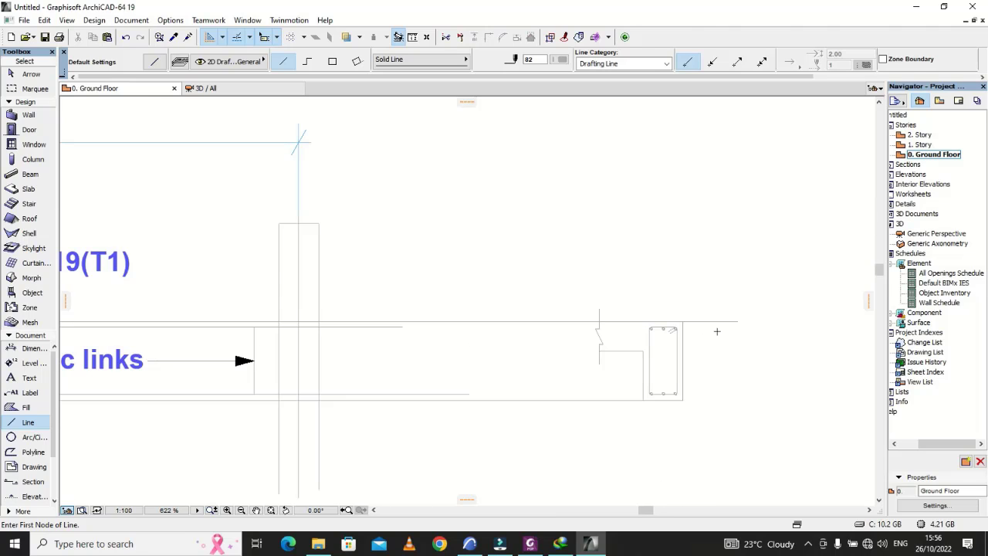
pyautogui.scroll(6, 717, 331)
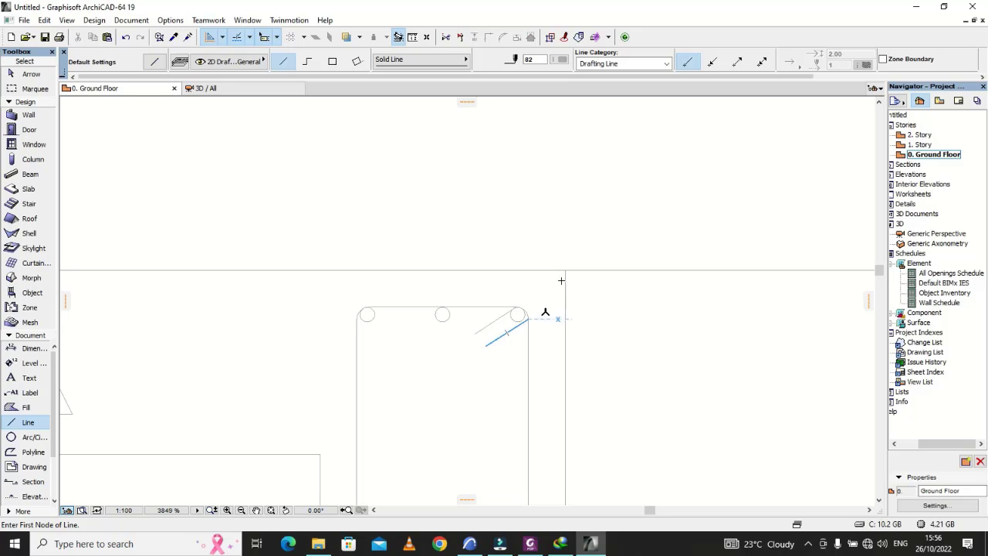
pyautogui.press('Escape')
pyautogui.scroll(-1, 522, 324)
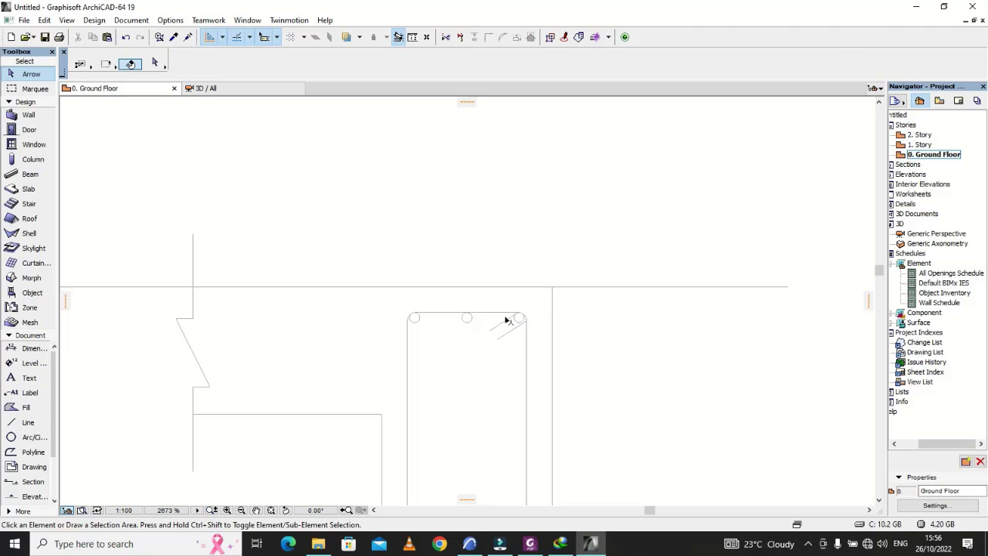
pyautogui.scroll(3, 506, 320)
pyautogui.scroll(-1, 448, 351)
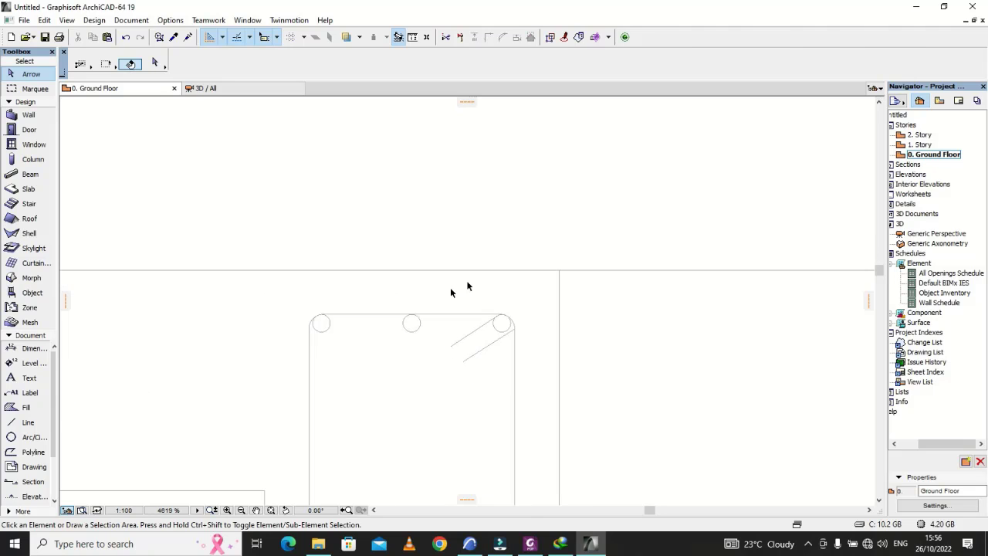
pyautogui.scroll(-3, 486, 349)
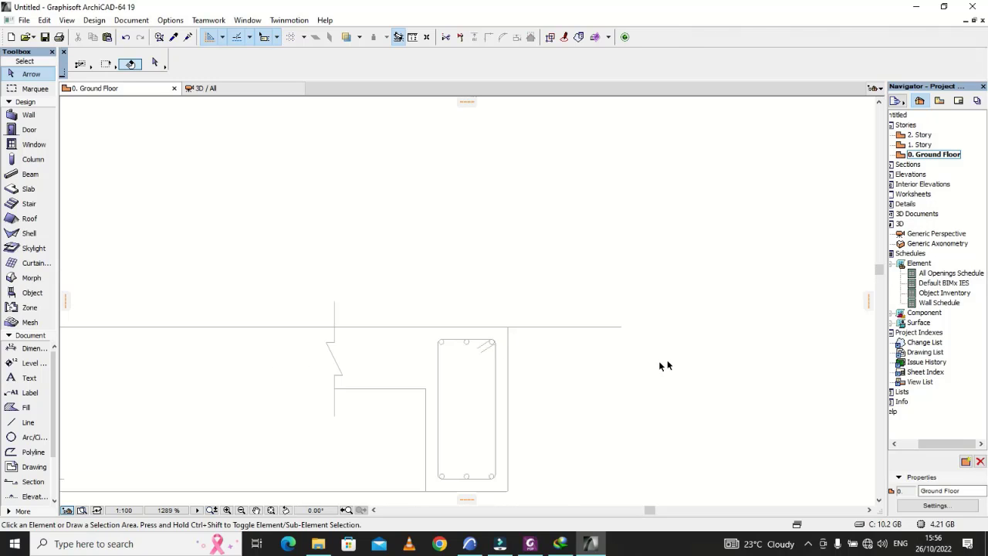
pyautogui.scroll(1, 660, 360)
pyautogui.scroll(-1, 269, 271)
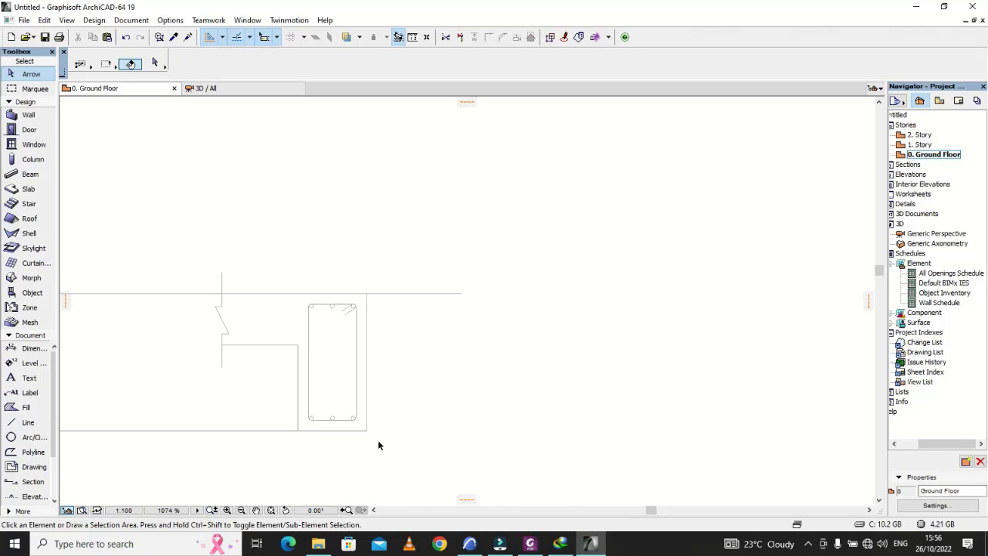
pyautogui.scroll(2, 347, 417)
pyautogui.scroll(-3, 388, 418)
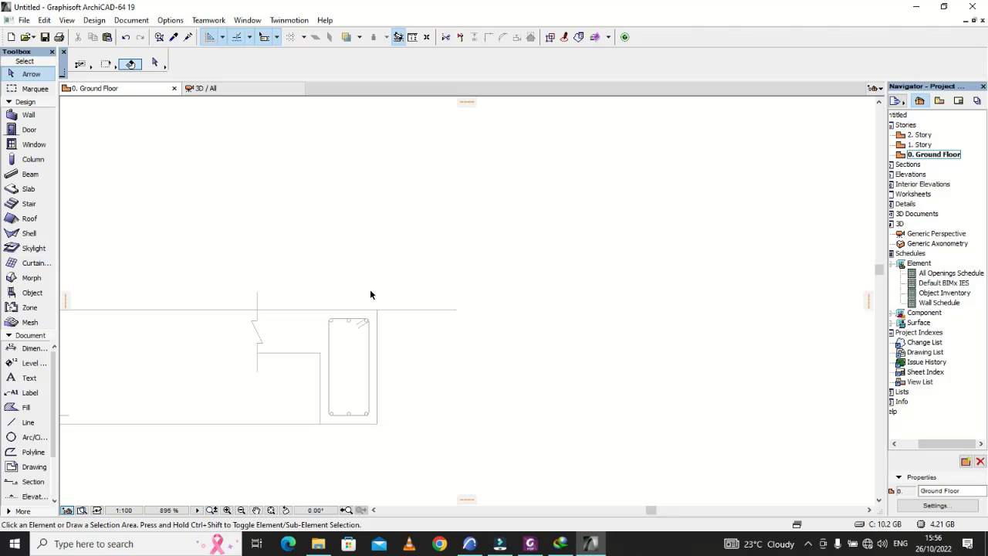
# Step: Set the default height for new text to 0.5 mm, ready for labelling the bars of the cross-section
pyautogui.scroll(4, 364, 332)
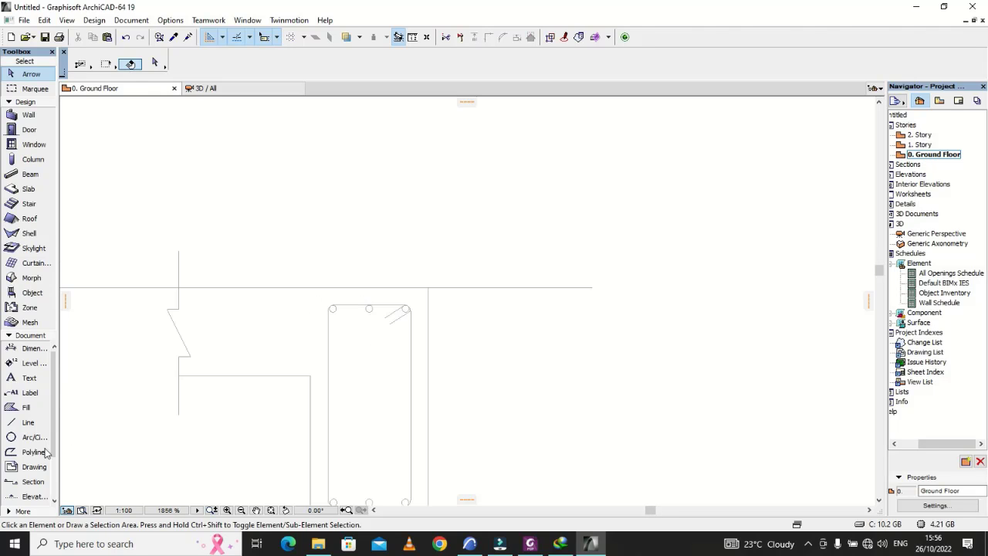
pyautogui.click(25, 378)
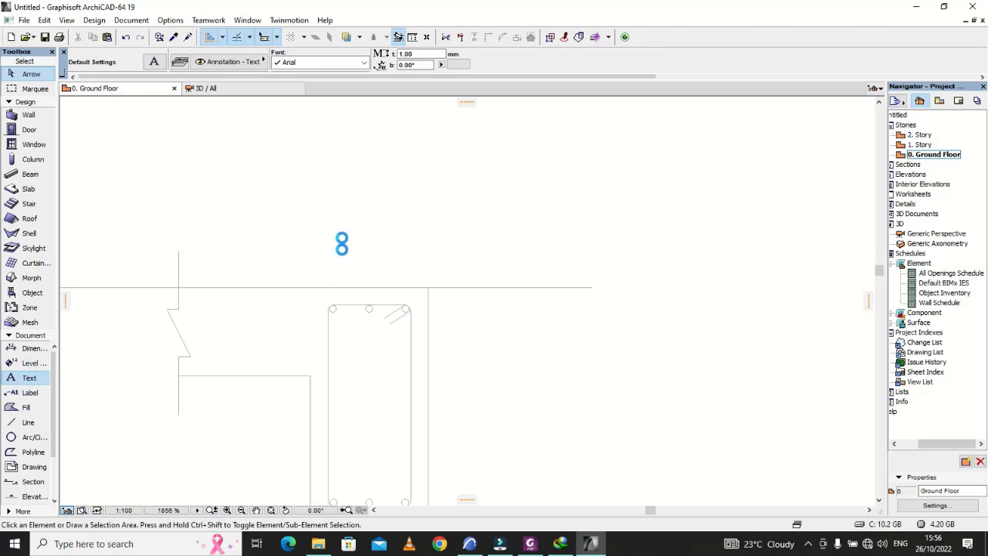
pyautogui.scroll(3, 397, 111)
pyautogui.click(423, 53)
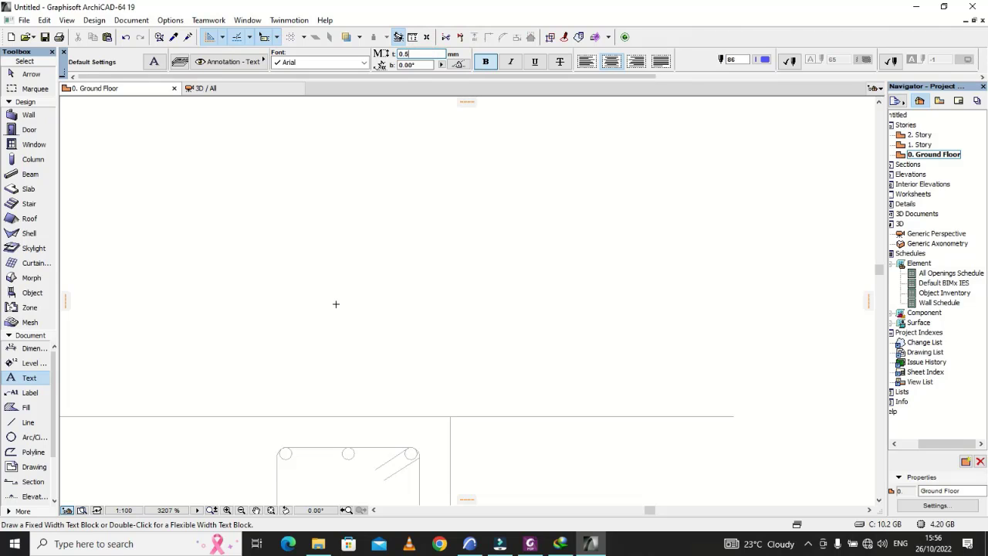
pyautogui.scroll(-4, 335, 305)
pyautogui.scroll(4, 314, 355)
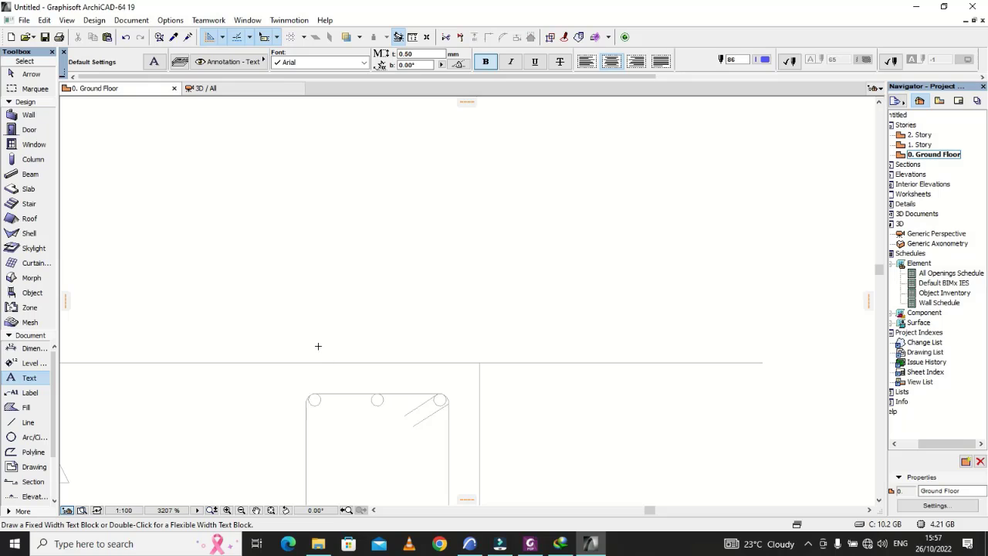
# Step: Try to place the bar label "a" above the section's top inner bar, and undo its placement
pyautogui.doubleClick(315, 335)
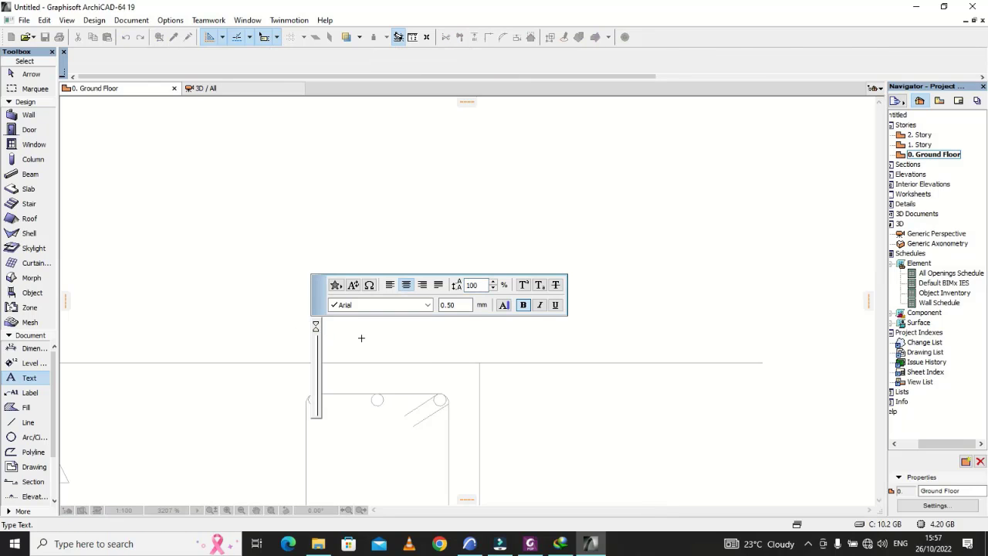
pyautogui.press('BackSpace')
pyautogui.write('a')
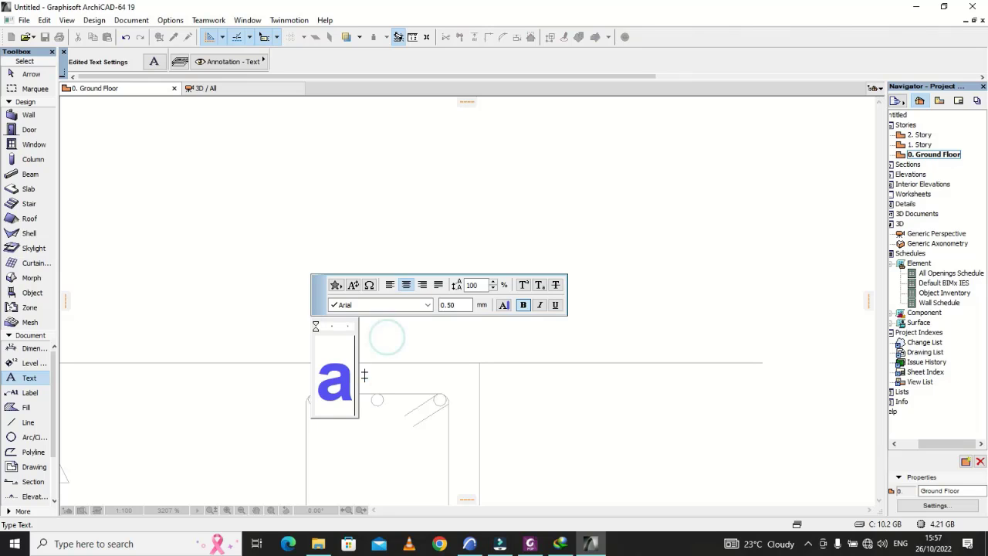
pyautogui.click(362, 393)
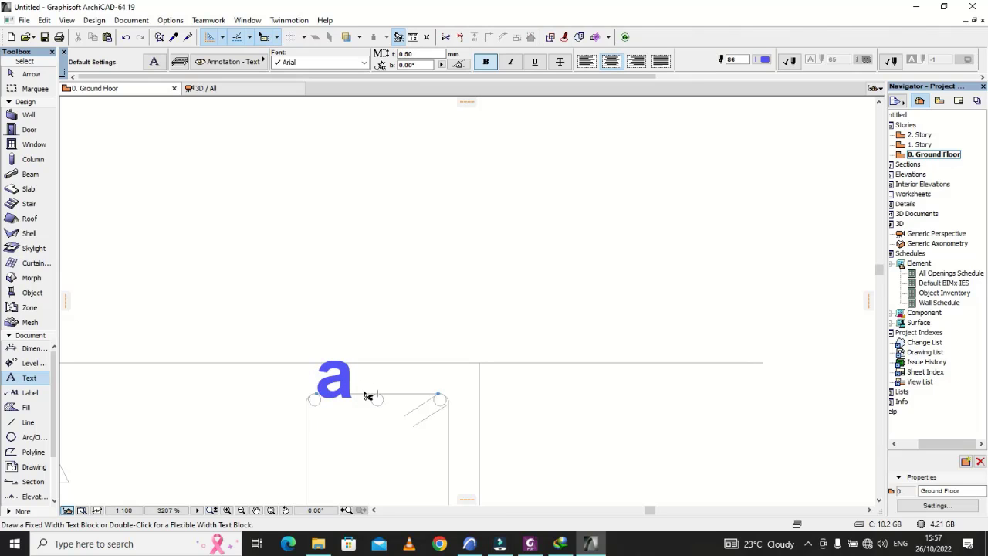
pyautogui.hotkey('ctrl', 'z')
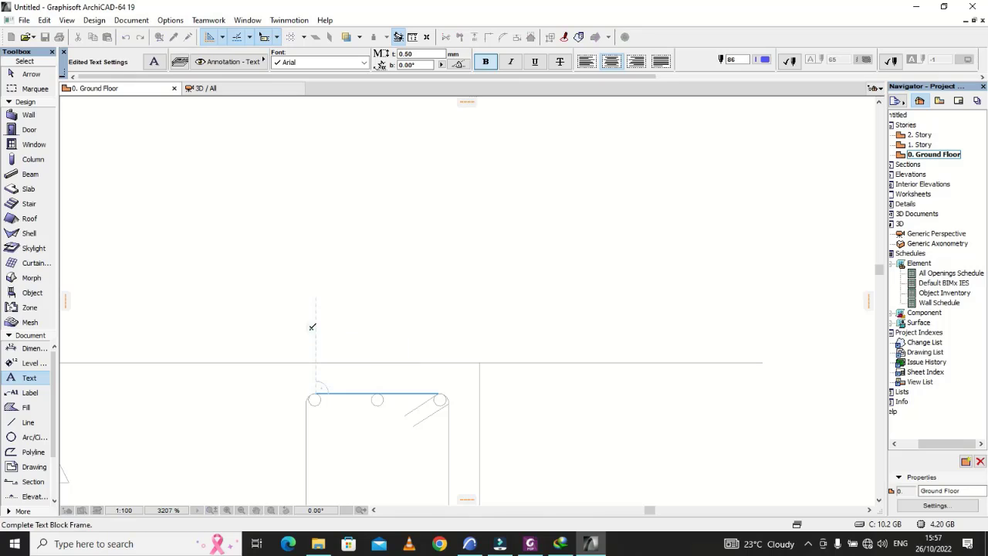
# Step: Place the bar label "a-a-a" above the three top bars of the cross-section
pyautogui.click(311, 330)
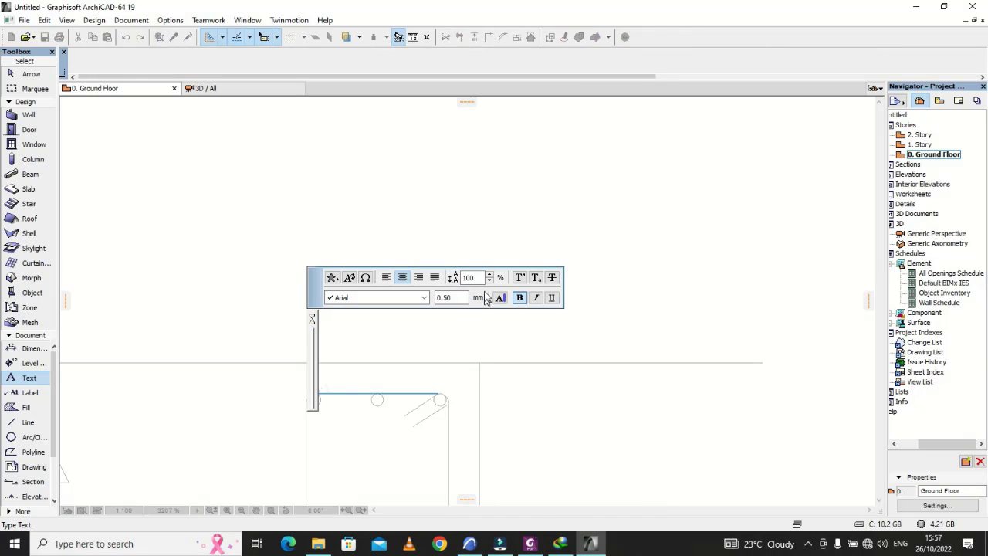
pyautogui.write('a')
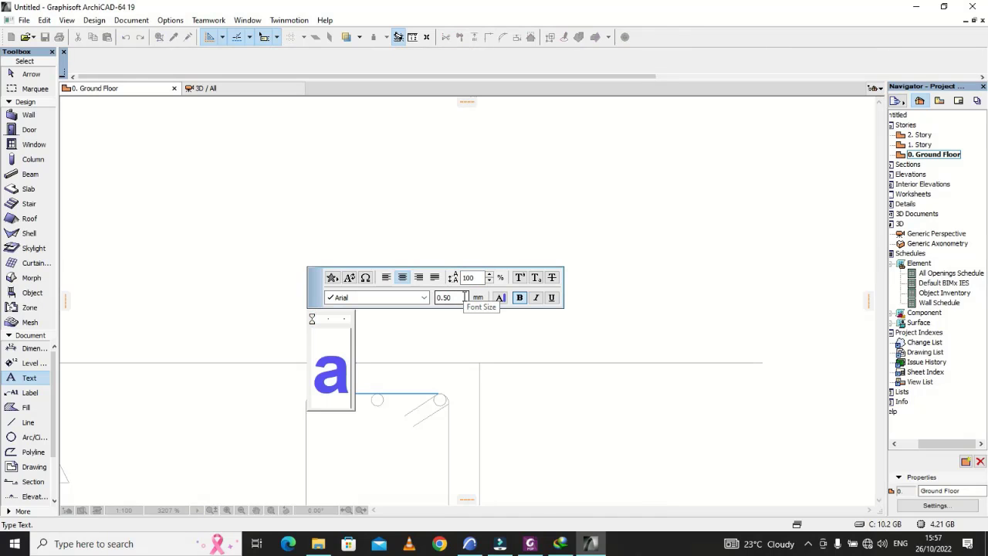
pyautogui.write('-a-')
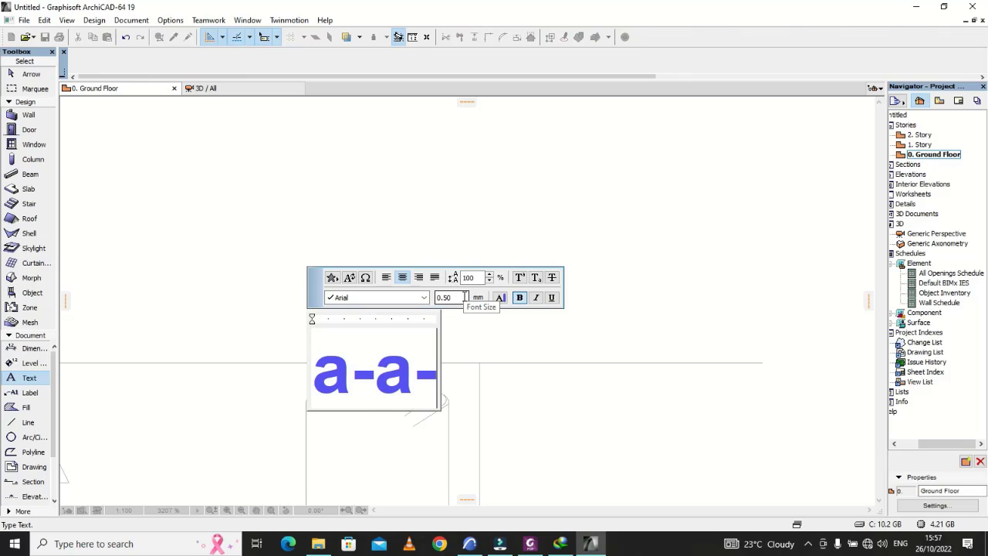
pyautogui.write('a')
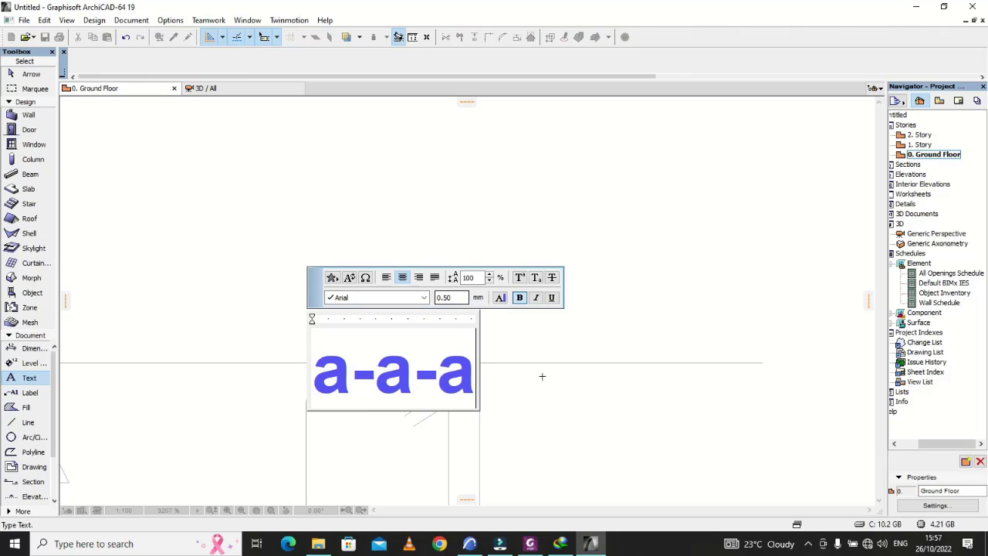
pyautogui.click(549, 392)
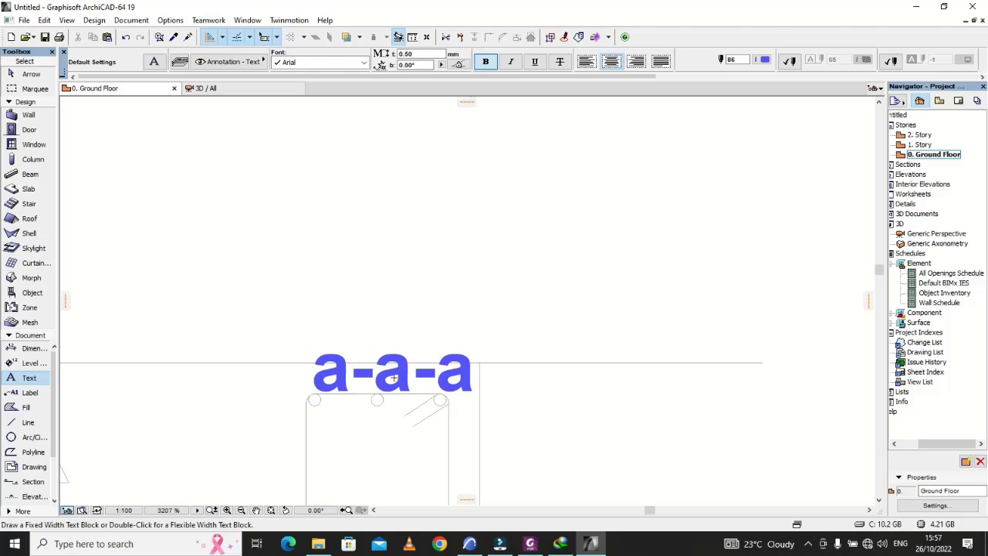
# Step: Move the "a-a-a" label slightly up so it sits clear of the link, roughly centred over the top bars
pyautogui.press('Escape')
pyautogui.click(395, 375)
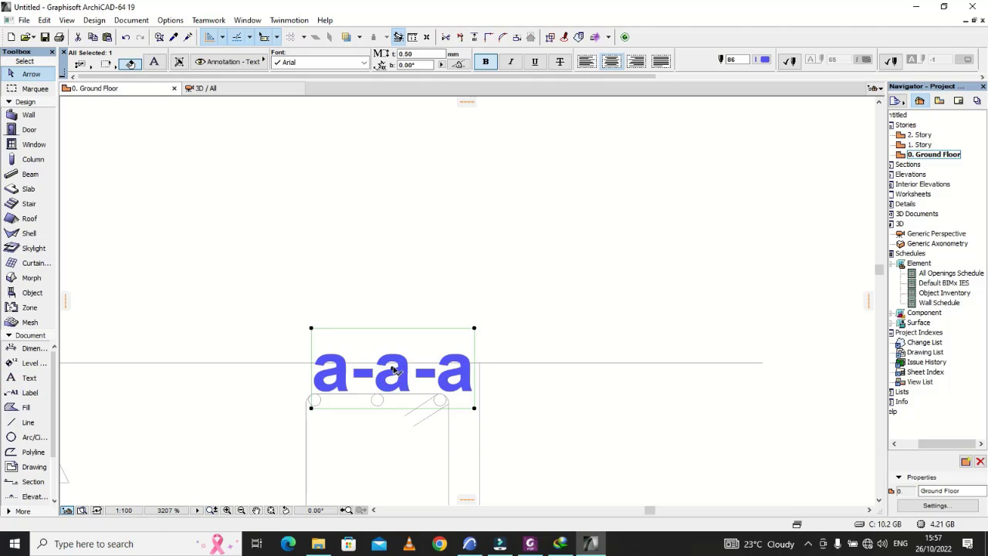
pyautogui.click(394, 373)
pyautogui.click(384, 344)
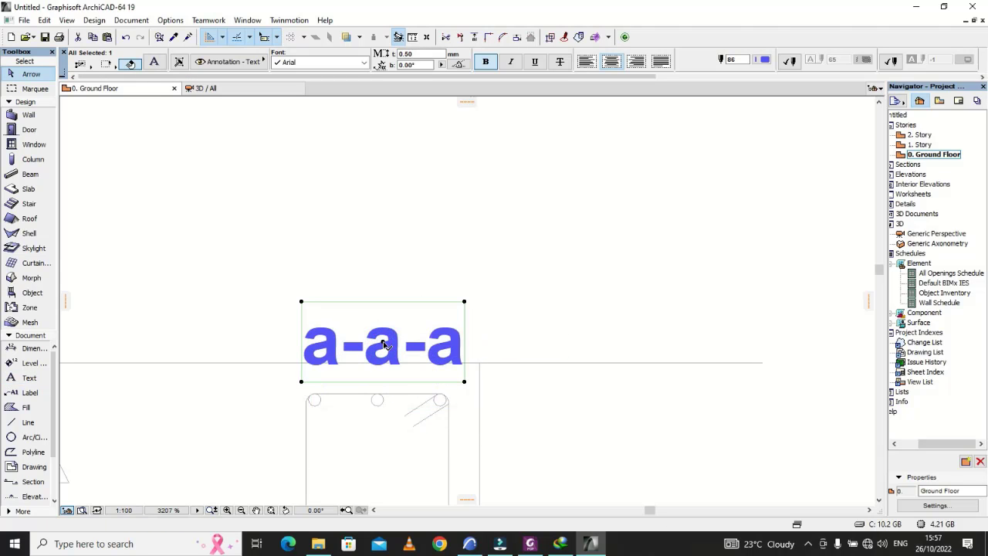
pyautogui.click(384, 344)
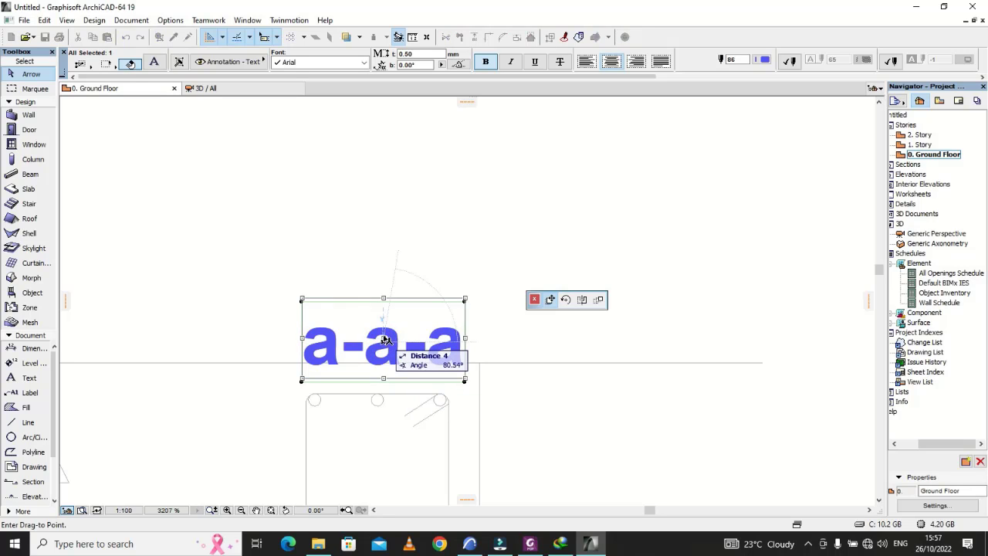
pyautogui.click(384, 341)
pyautogui.click(383, 333)
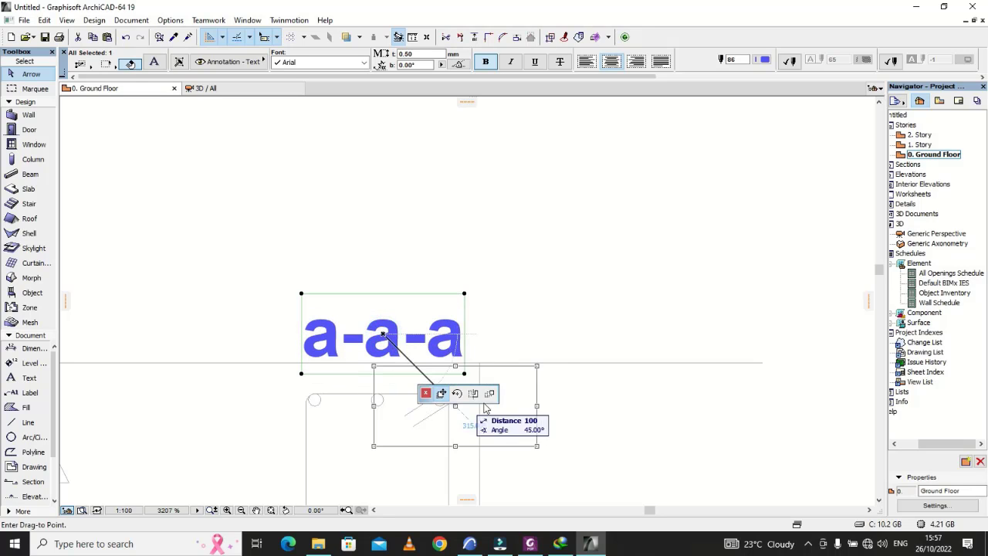
# Step: Copy the "a-a-a" label straight down to just below the section's bottom bars, and nudge the copy closer to the beam's bottom edge
pyautogui.click(600, 299)
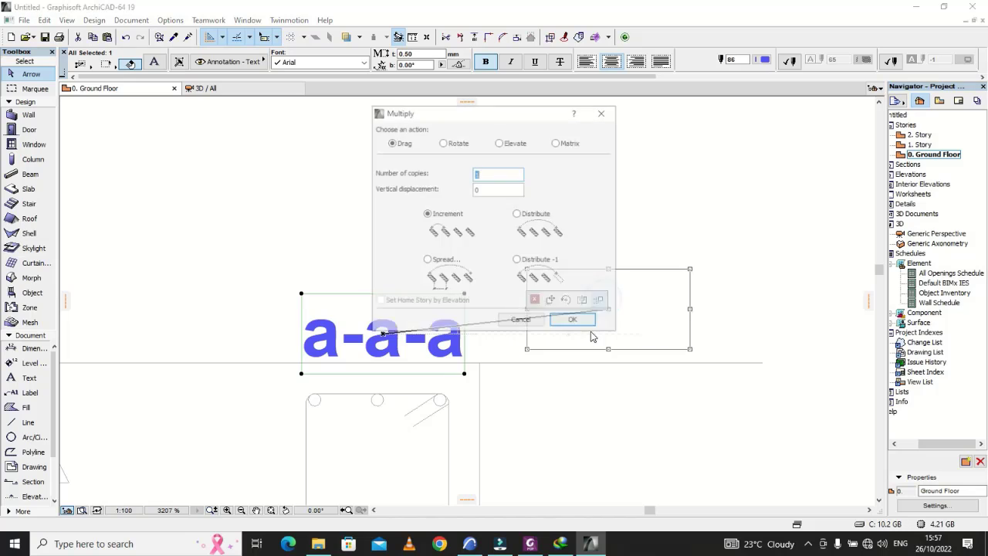
pyautogui.click(578, 319)
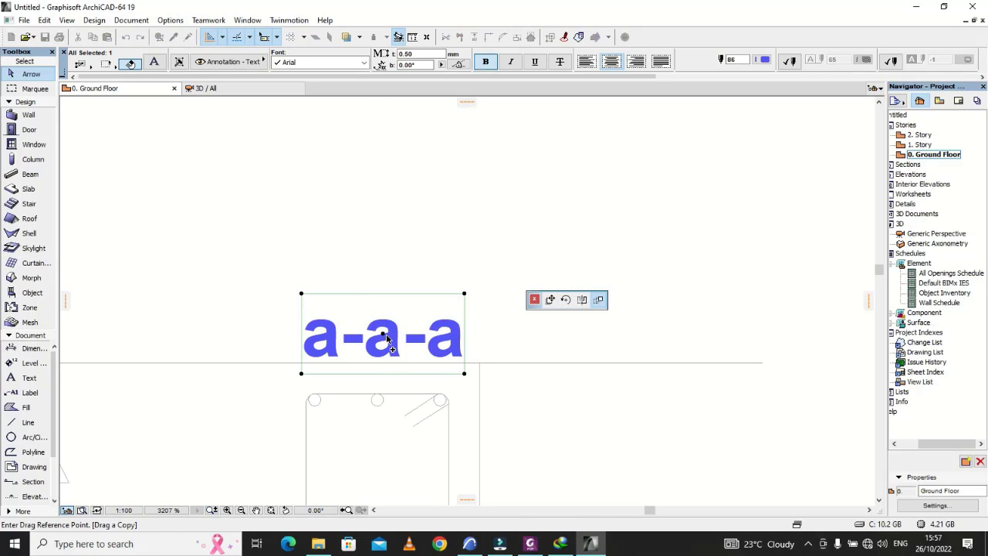
pyautogui.click(387, 340)
pyautogui.scroll(-5, 412, 297)
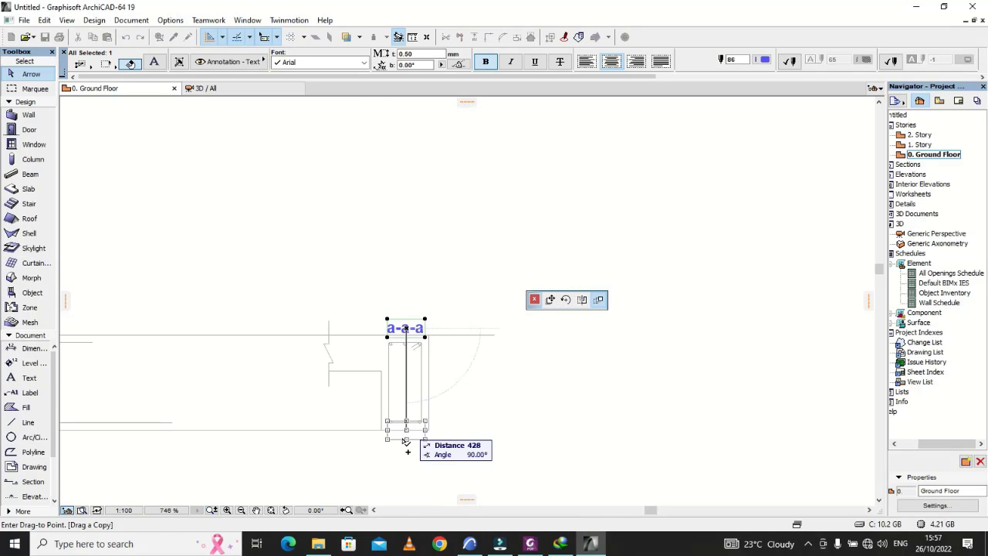
pyautogui.scroll(4, 409, 446)
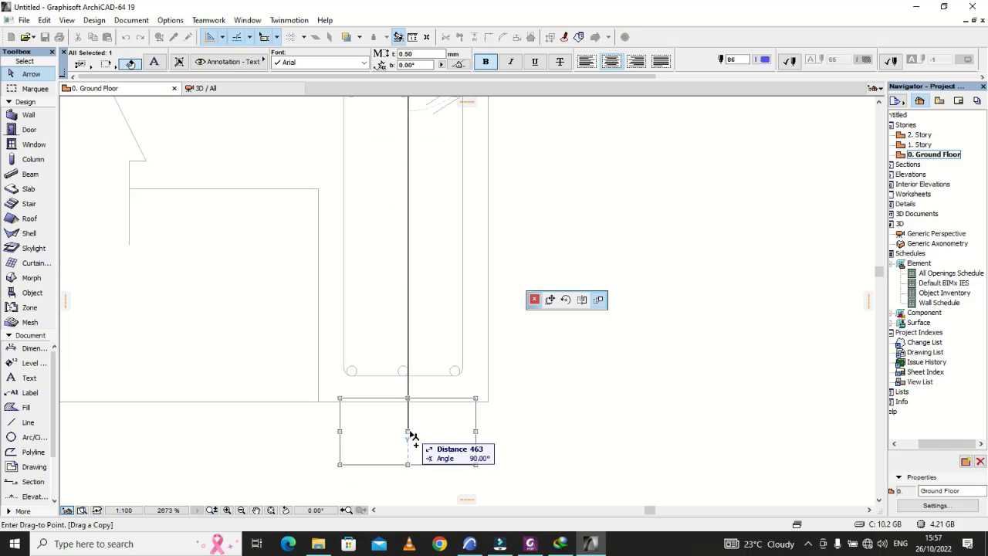
pyautogui.click(409, 440)
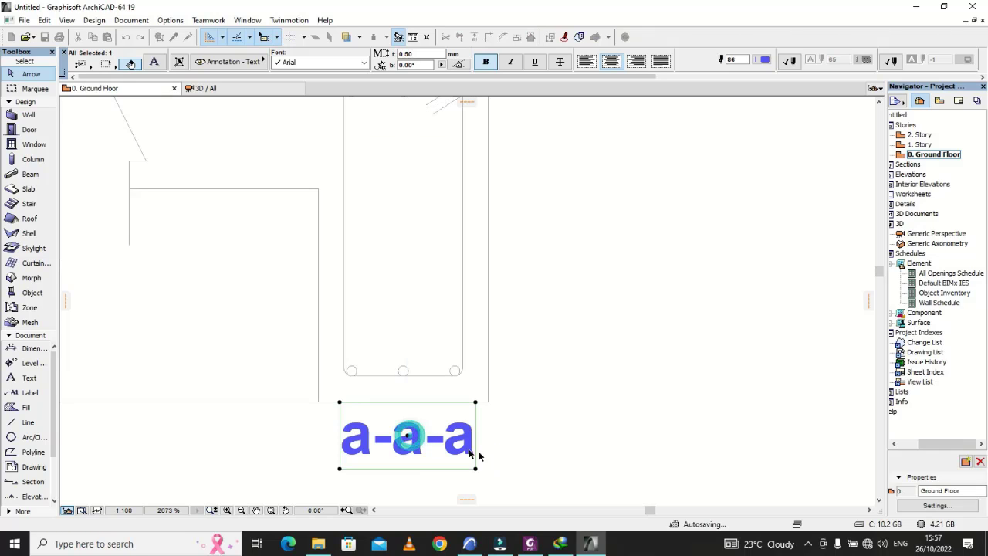
pyautogui.click(407, 436)
pyautogui.click(407, 424)
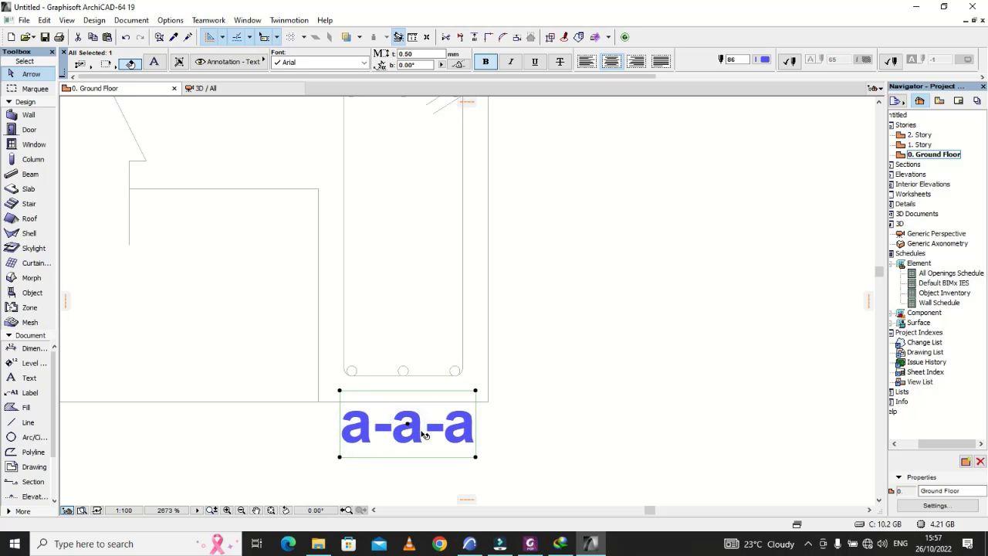
# Step: Change the text of the copied label below the bottom bars to "b-b-b"
pyautogui.doubleClick(433, 440)
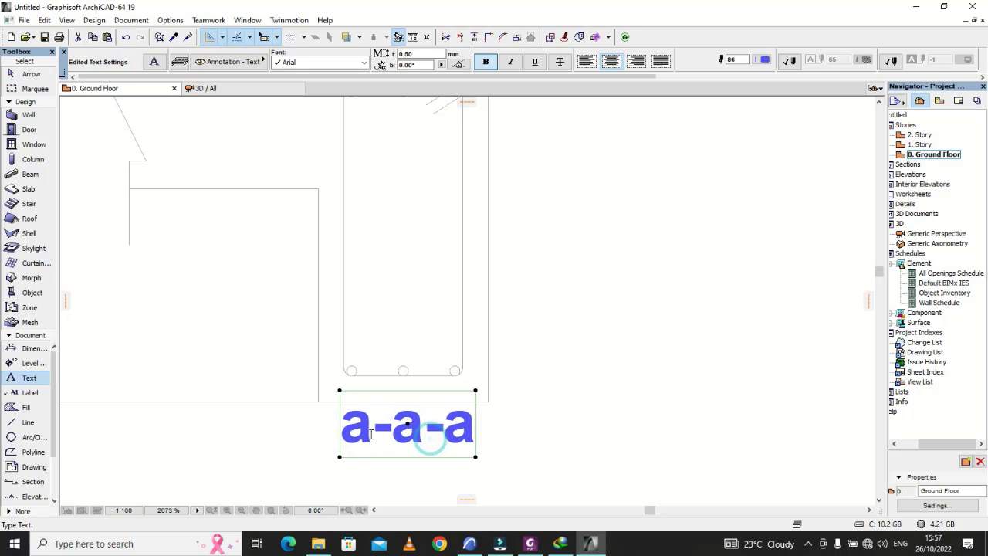
pyautogui.write('b')
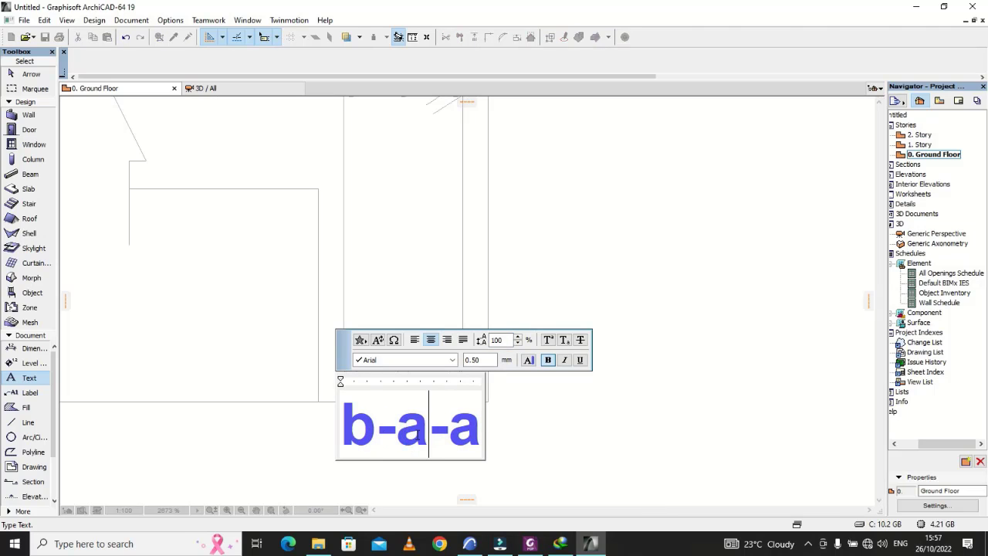
pyautogui.press('BackSpace')
pyautogui.write('b-')
pyautogui.click(481, 437)
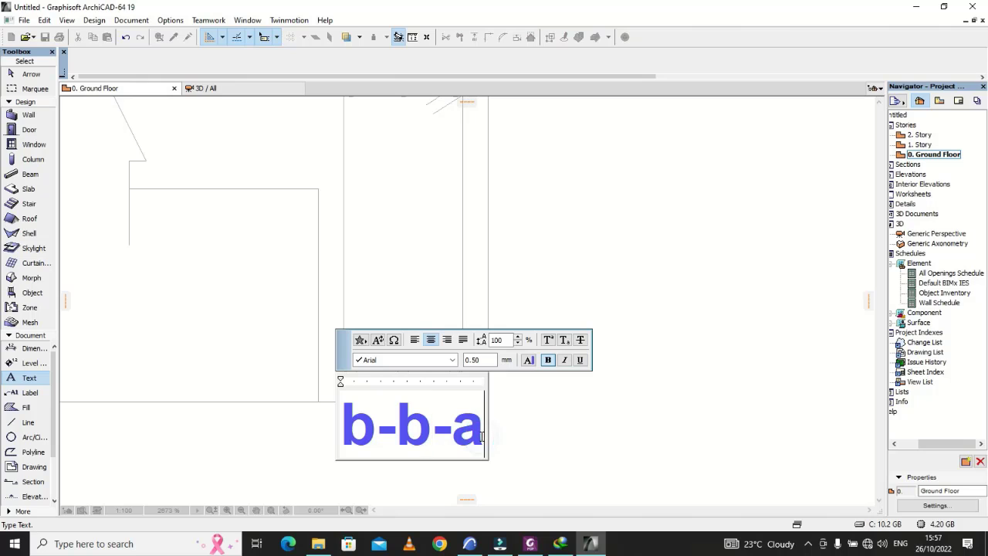
pyautogui.press('BackSpace')
pyautogui.write('b')
pyautogui.click(624, 433)
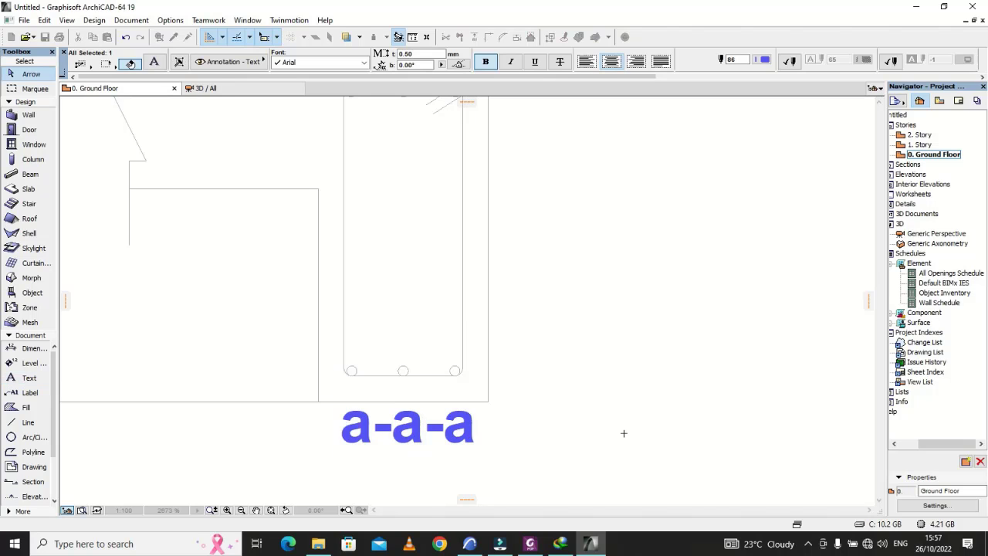
pyautogui.scroll(-4, 623, 433)
pyautogui.scroll(-5, 624, 434)
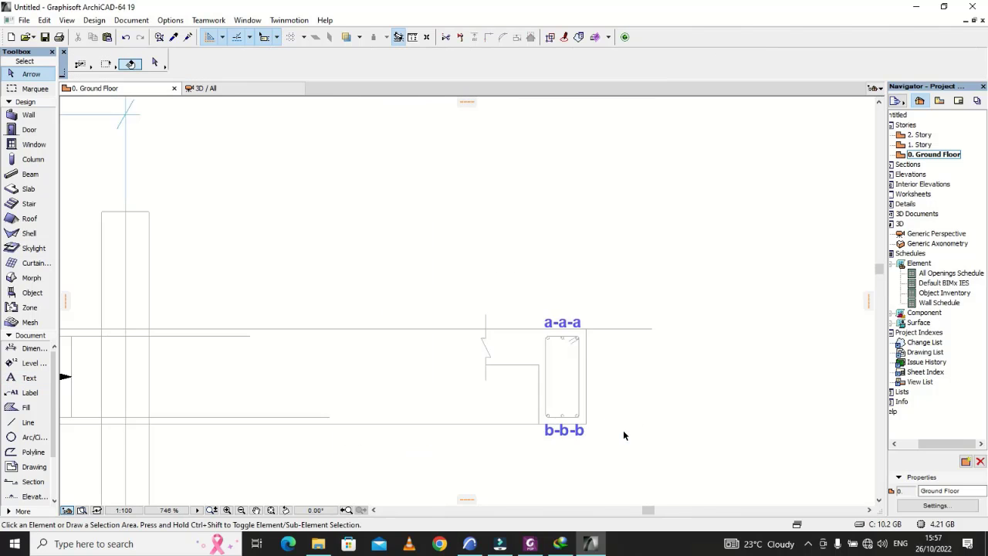
pyautogui.scroll(6, 616, 428)
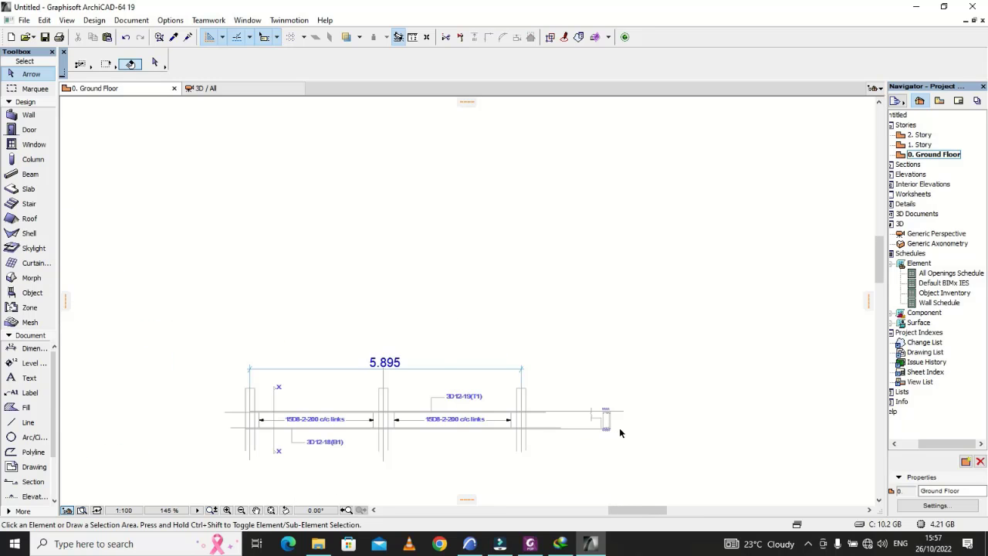
# Step: Check the Beam 01 X-X section's bar labels and link leader in Drawing2.pdf in Foxit PhantomPDF, and return to ArchiCAD
pyautogui.click(500, 545)
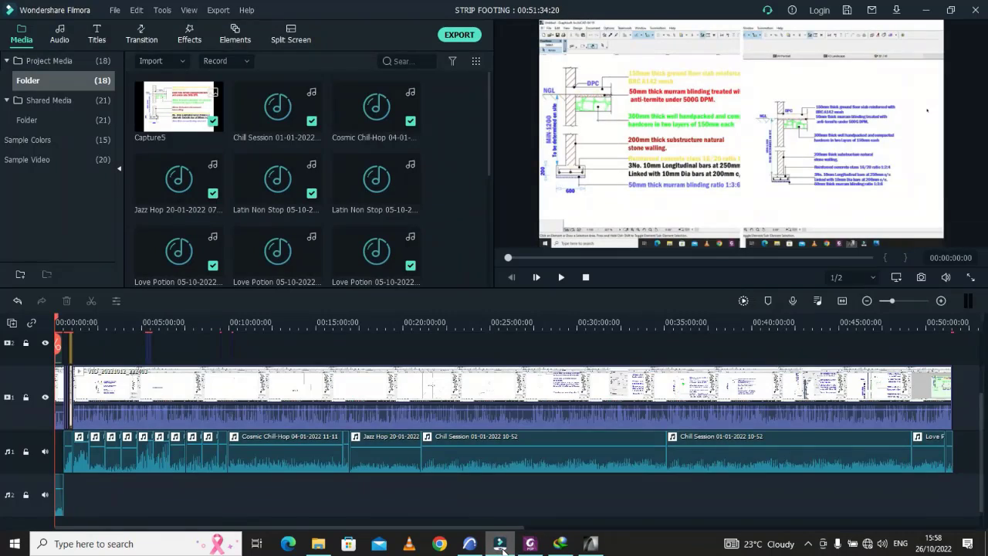
pyautogui.click(500, 545)
pyautogui.moveTo(587, 547)
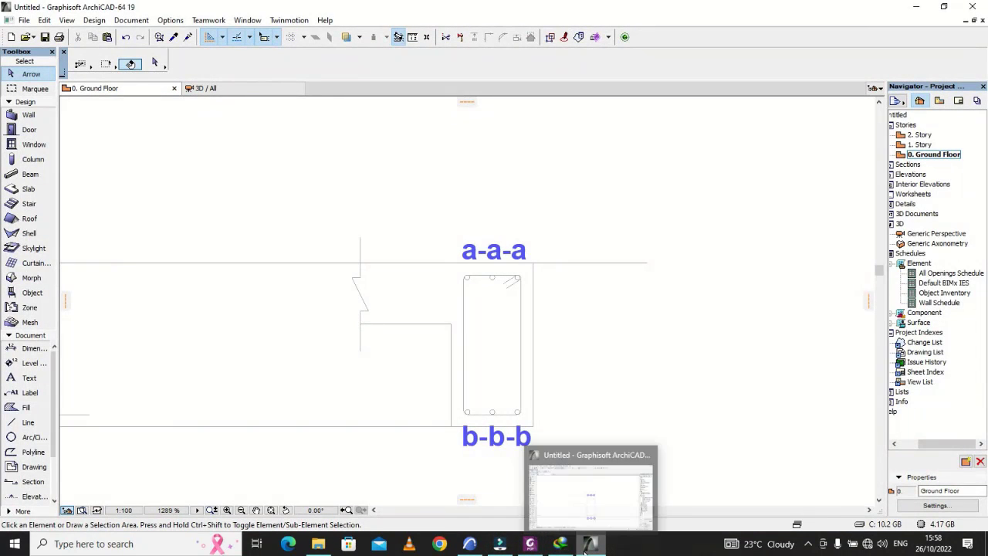
pyautogui.click(530, 545)
pyautogui.scroll(-3, 230, 296)
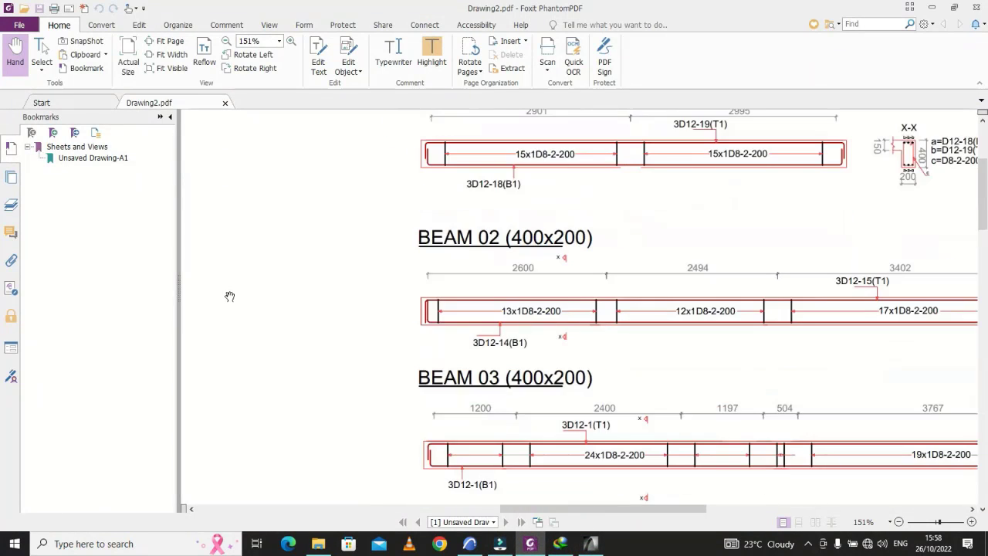
pyautogui.scroll(2, 291, 307)
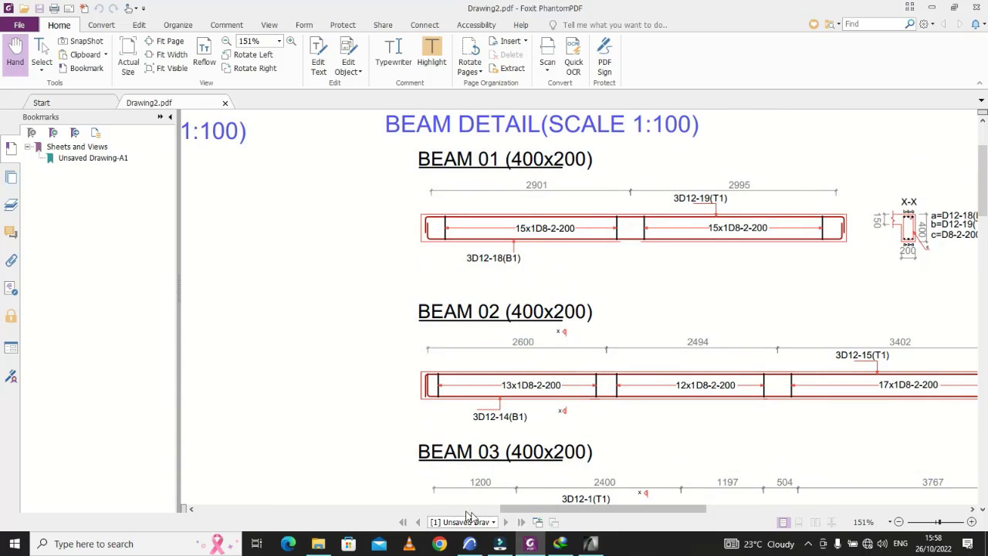
pyautogui.moveTo(513, 513); pyautogui.dragTo(594, 514)
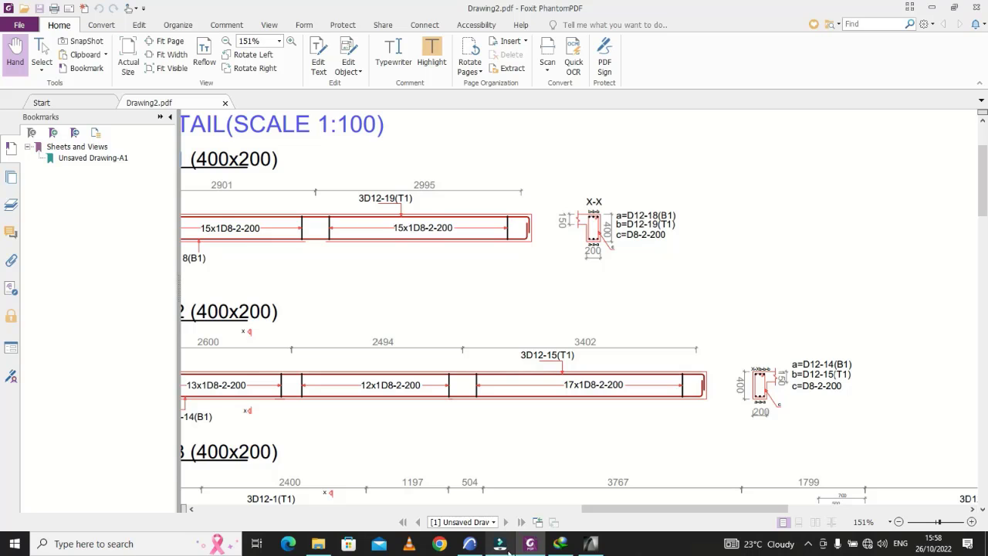
pyautogui.click(591, 543)
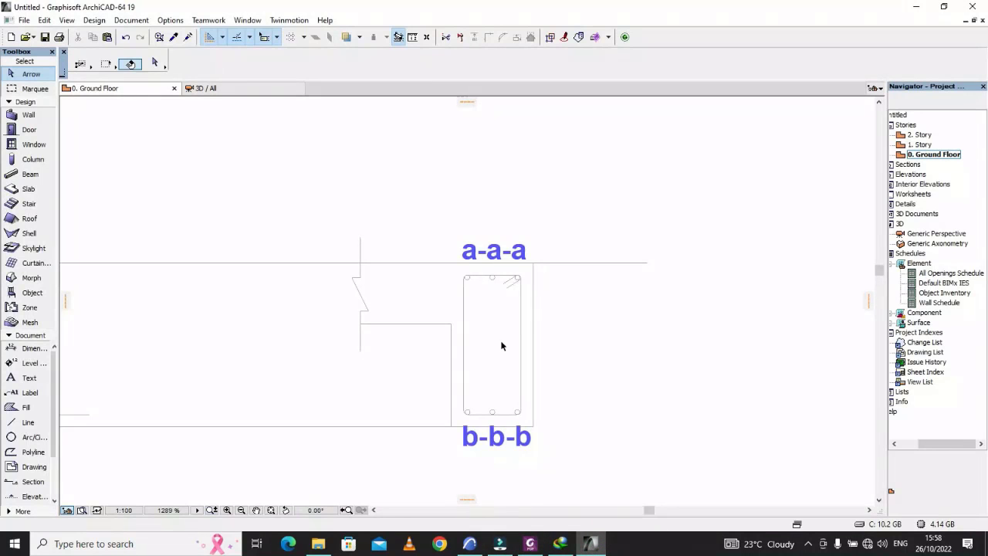
# Step: Draw a leader from the link's outer vertical side, sloping down and outward at 45° and ending in a horizontal tail about 46 long
pyautogui.scroll(-2, 62, 365)
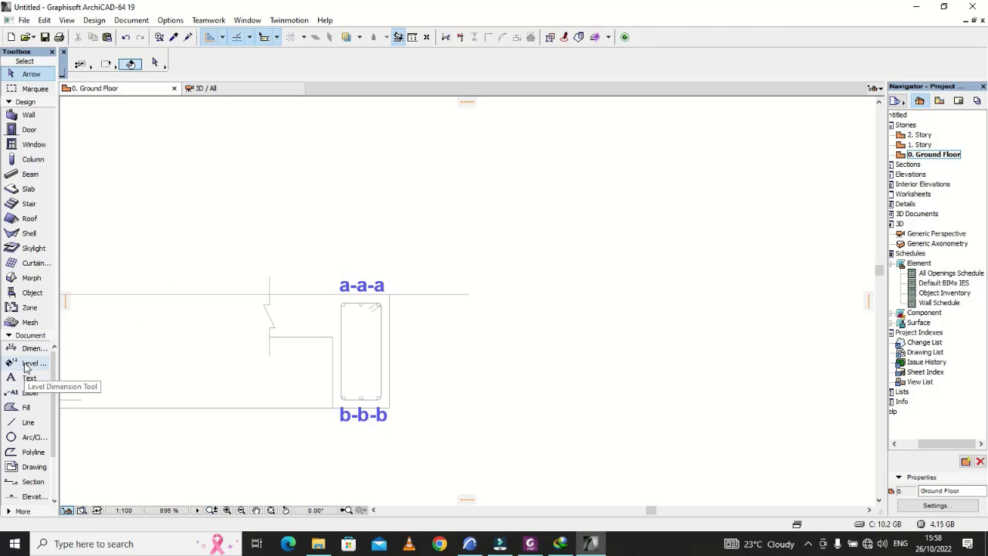
pyautogui.click(29, 378)
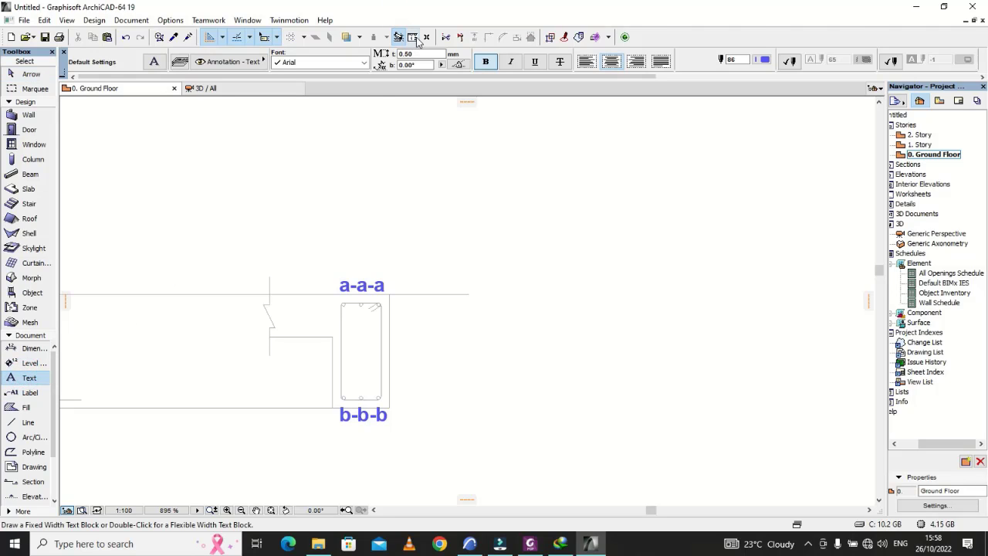
pyautogui.scroll(2, 412, 384)
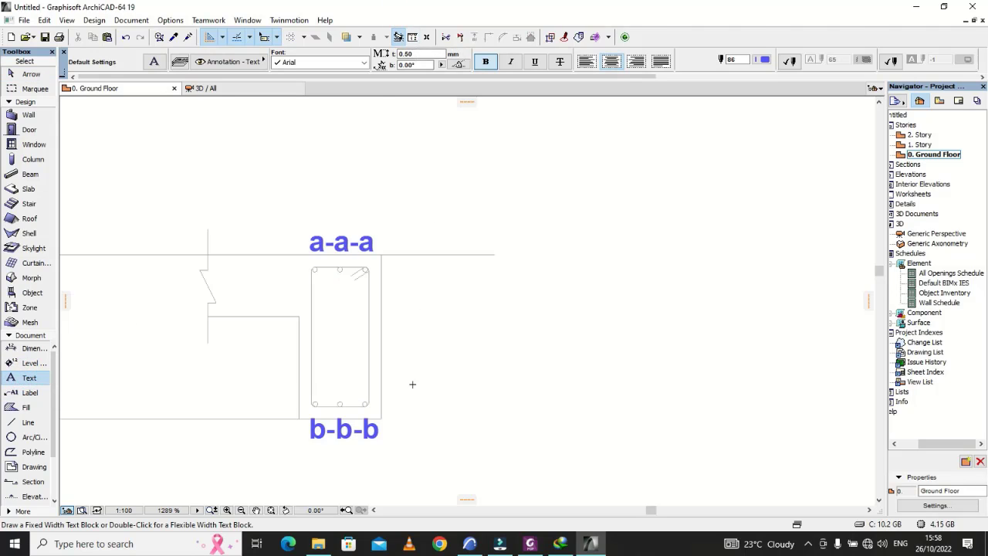
pyautogui.click(28, 422)
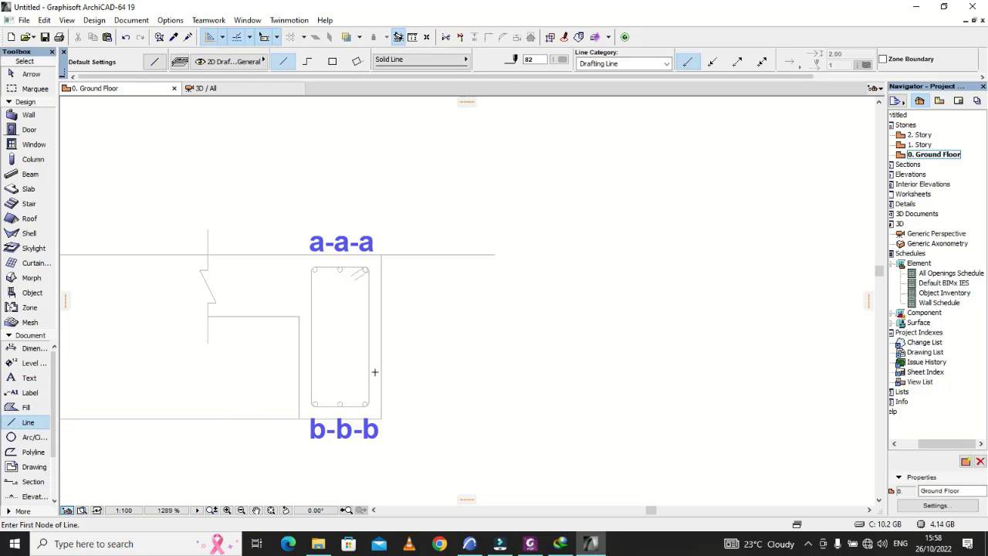
pyautogui.click(370, 361)
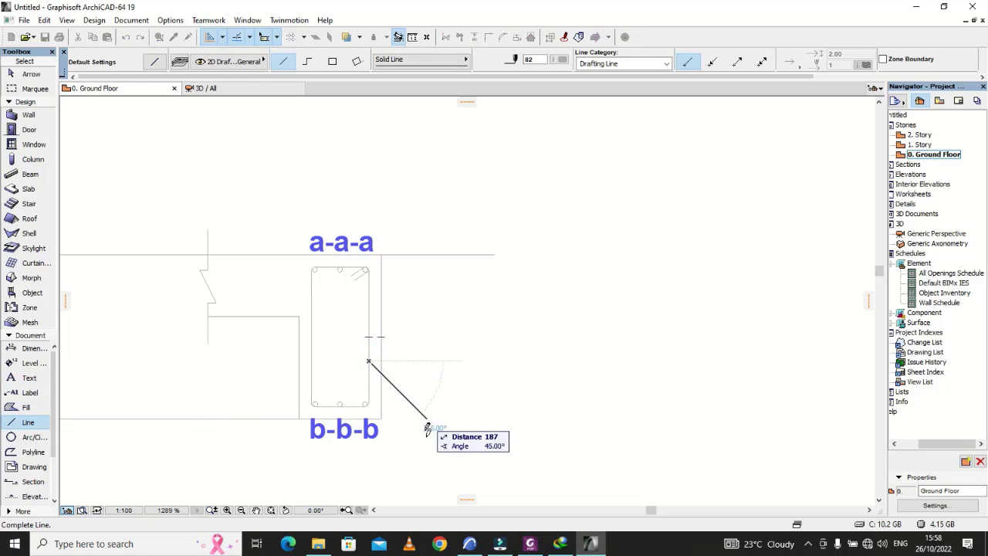
pyautogui.click(437, 428)
pyautogui.click(437, 429)
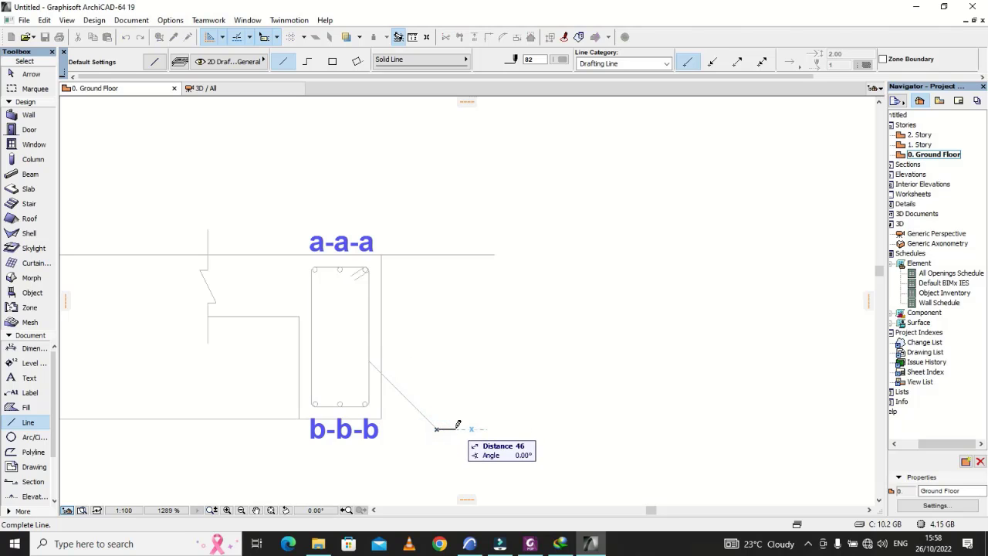
pyautogui.click(456, 429)
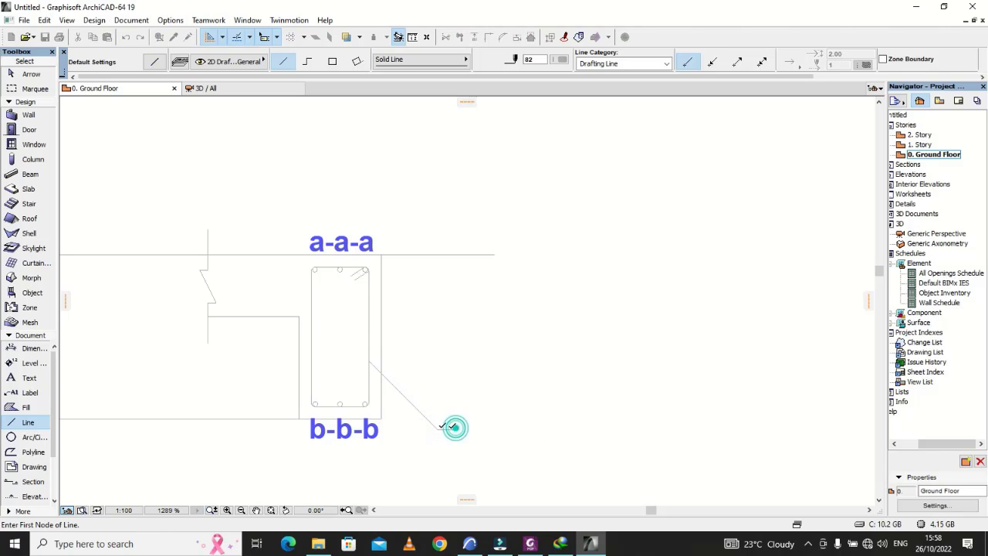
# Step: Add a text label "c" just below the outer end of the link leader's horizontal tail
pyautogui.click(23, 378)
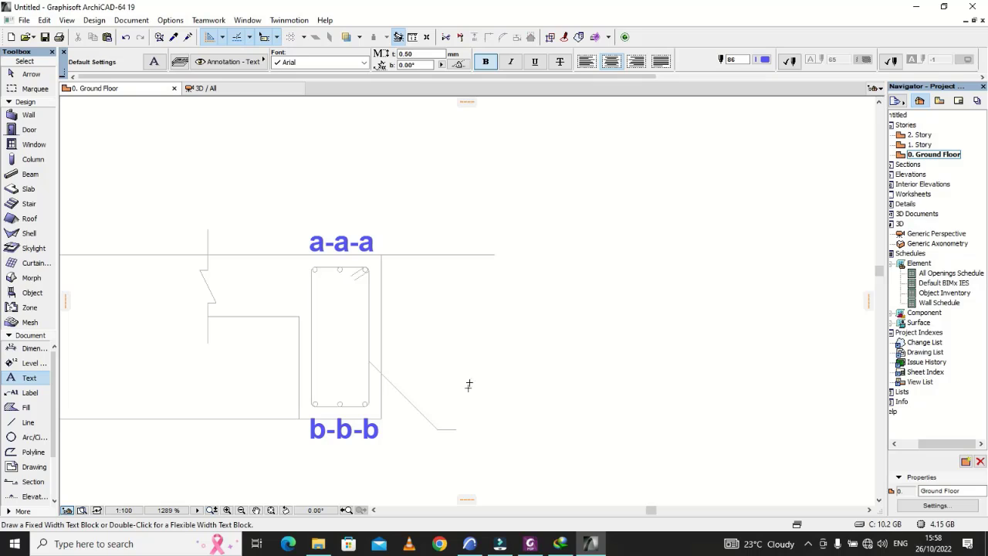
pyautogui.click(464, 428)
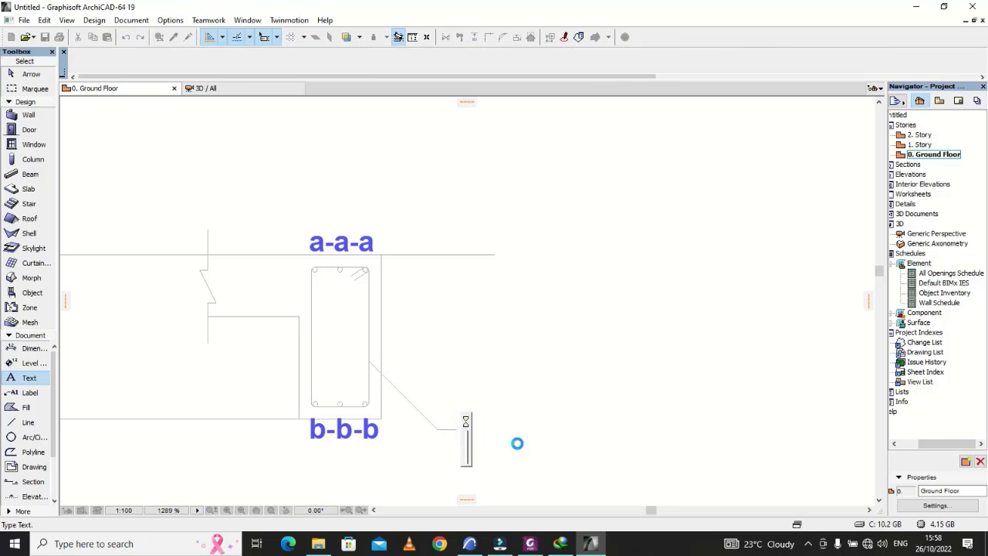
pyautogui.write('c')
pyautogui.click(520, 448)
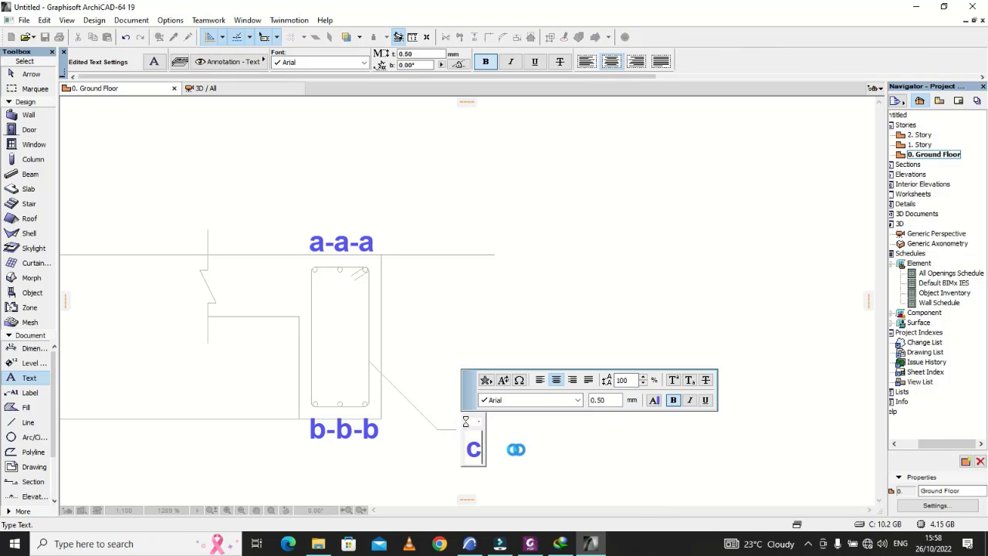
pyautogui.press('Escape')
# Step: Move the "c" label up so it sits in line with the end of the leader's horizontal tail
pyautogui.click(472, 449)
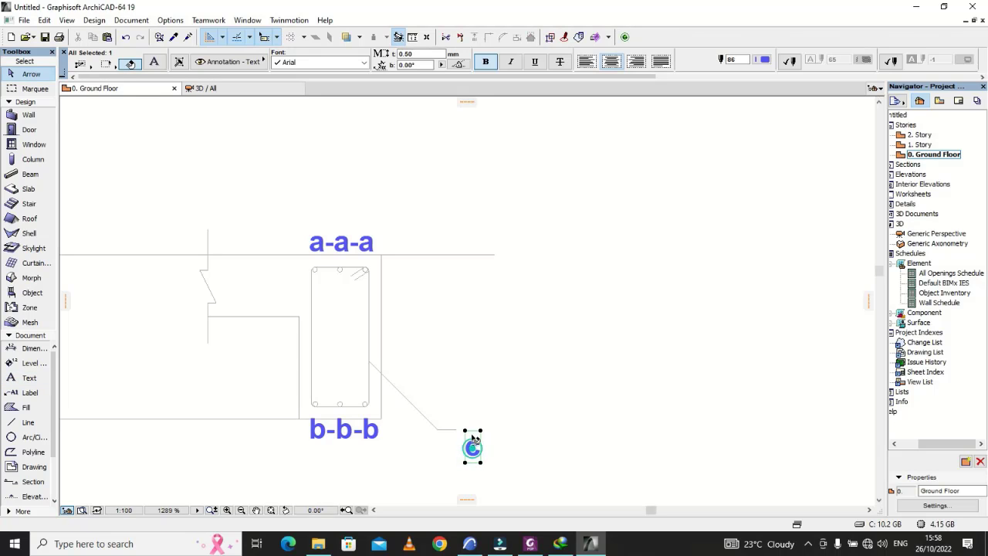
pyautogui.click(473, 448)
pyautogui.click(465, 430)
pyautogui.click(517, 439)
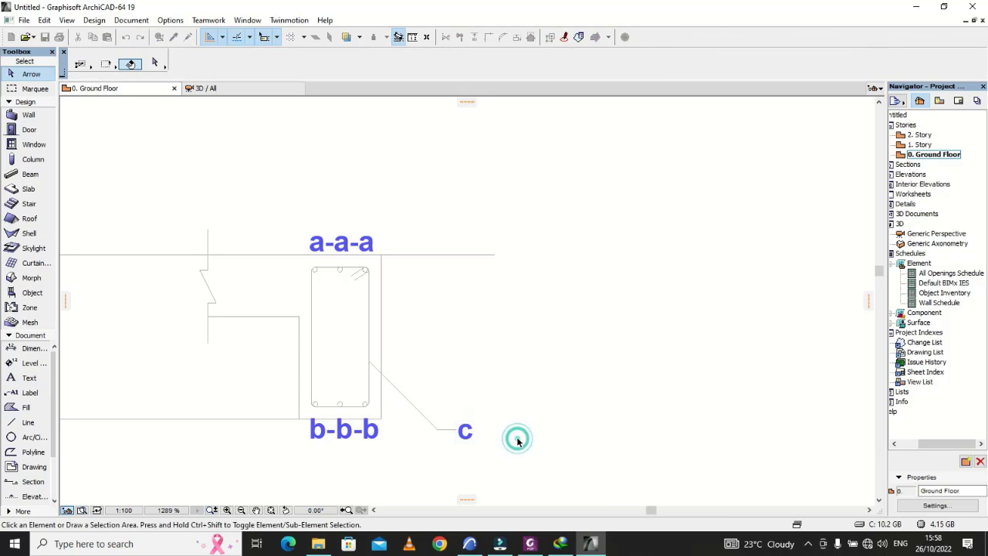
# Step: Set the text height to 1.00 mm and start a bar note beside the section with the text "a-D12-"
pyautogui.scroll(-5, 491, 456)
pyautogui.scroll(2, 519, 453)
pyautogui.scroll(2, 519, 451)
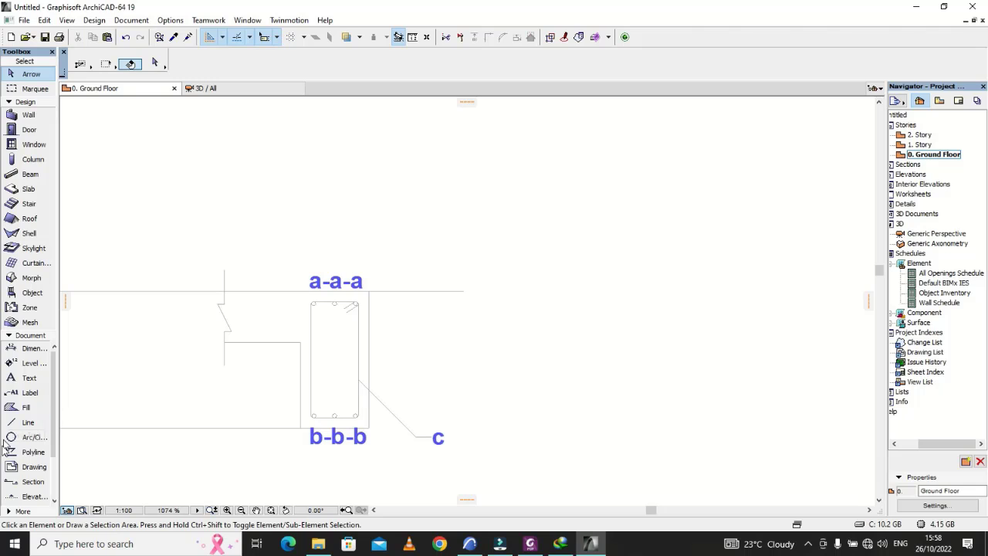
pyautogui.click(29, 363)
pyautogui.click(28, 380)
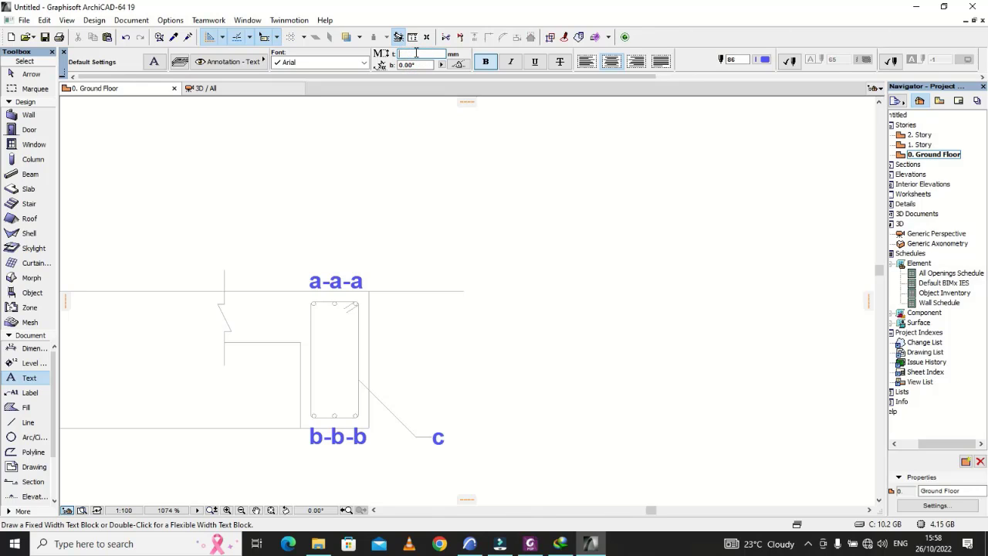
pyautogui.scroll(2, 541, 318)
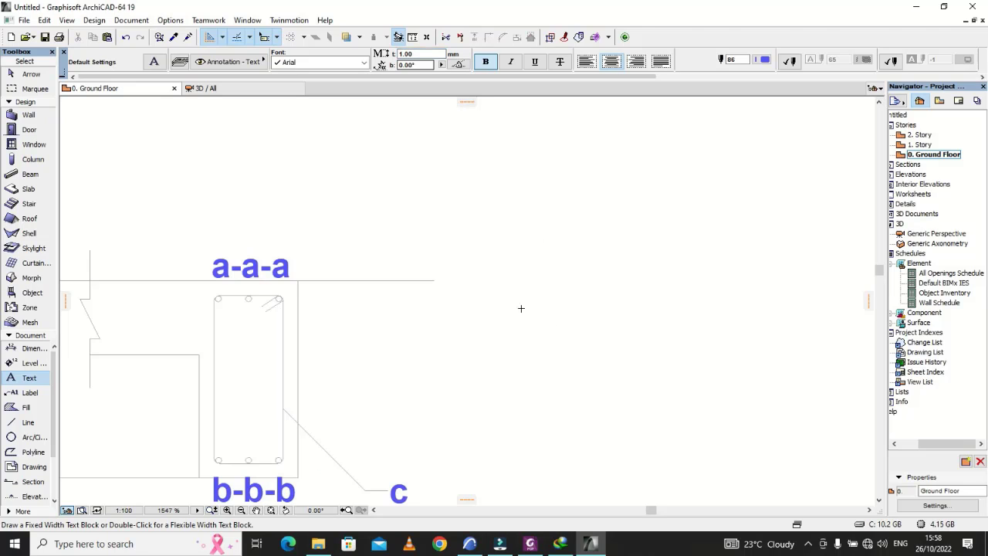
pyautogui.doubleClick(491, 283)
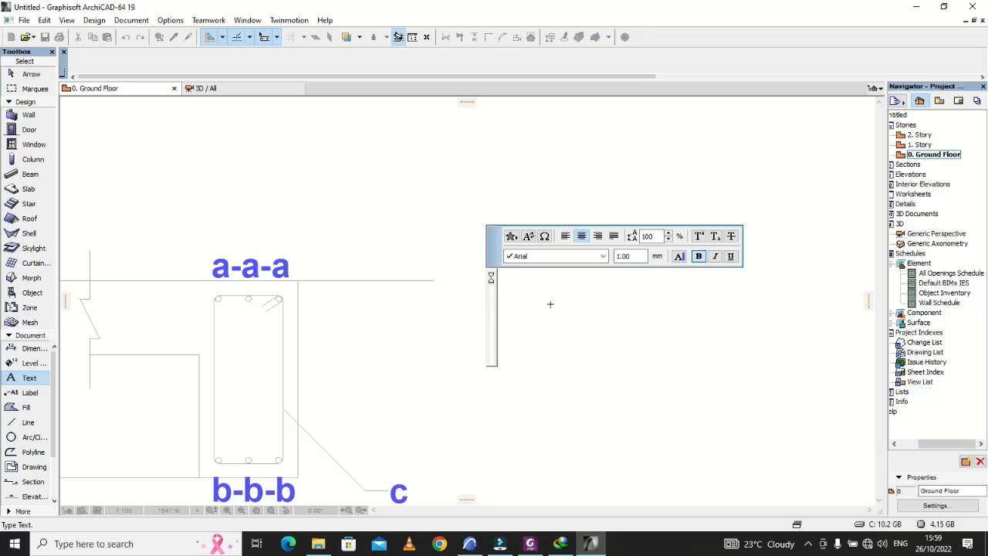
pyautogui.write('a-')
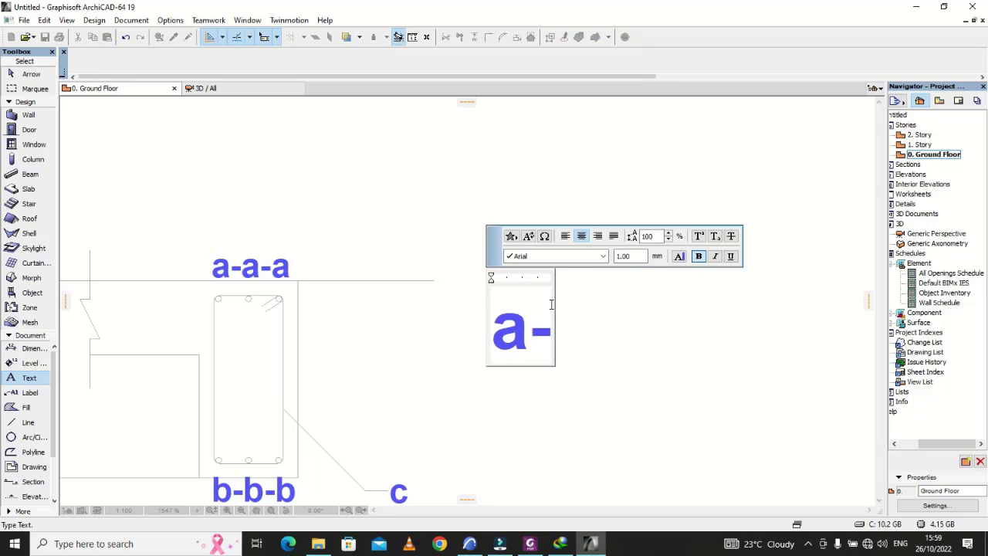
pyautogui.write('b2')
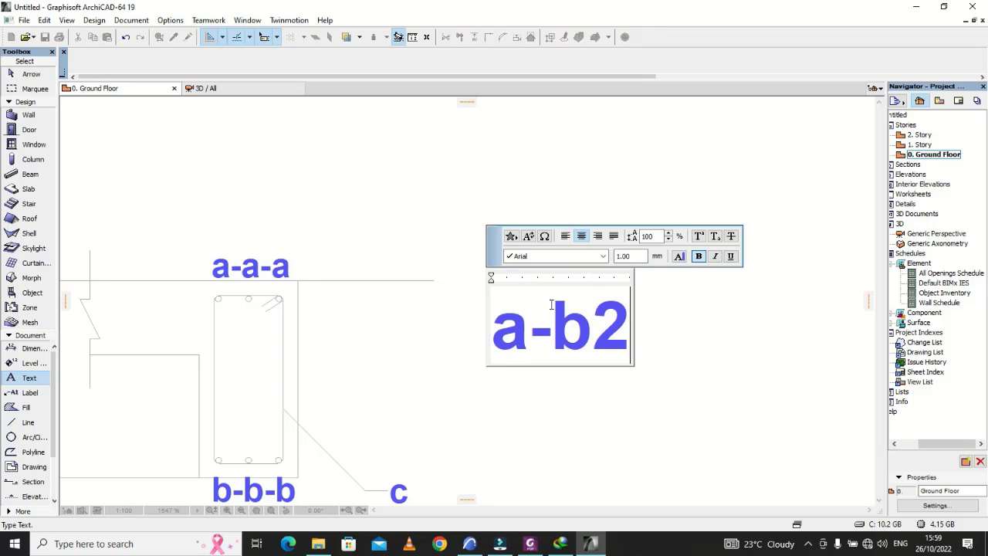
pyautogui.press('BackSpace')
pyautogui.press('BackSpace')
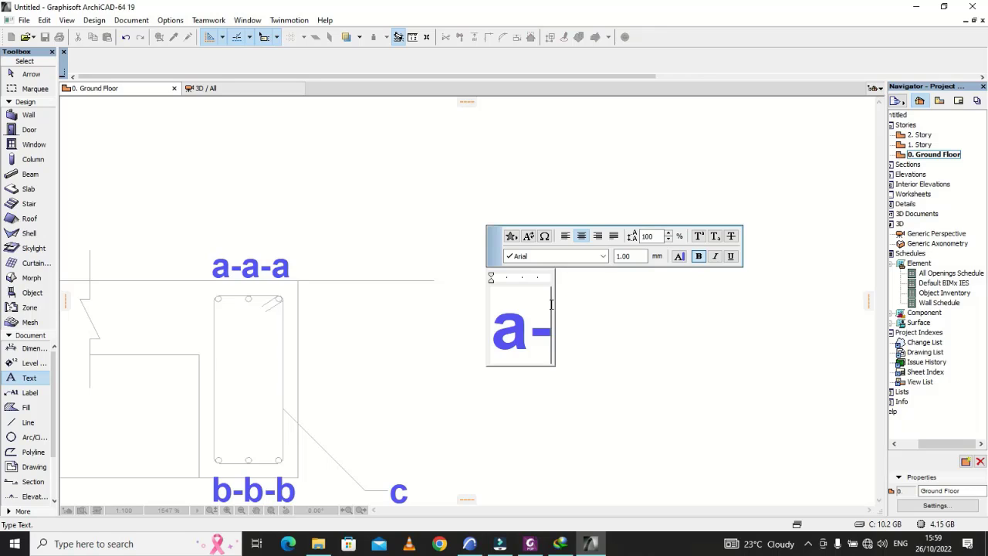
pyautogui.write('B')
pyautogui.press('BackSpace')
pyautogui.write('D')
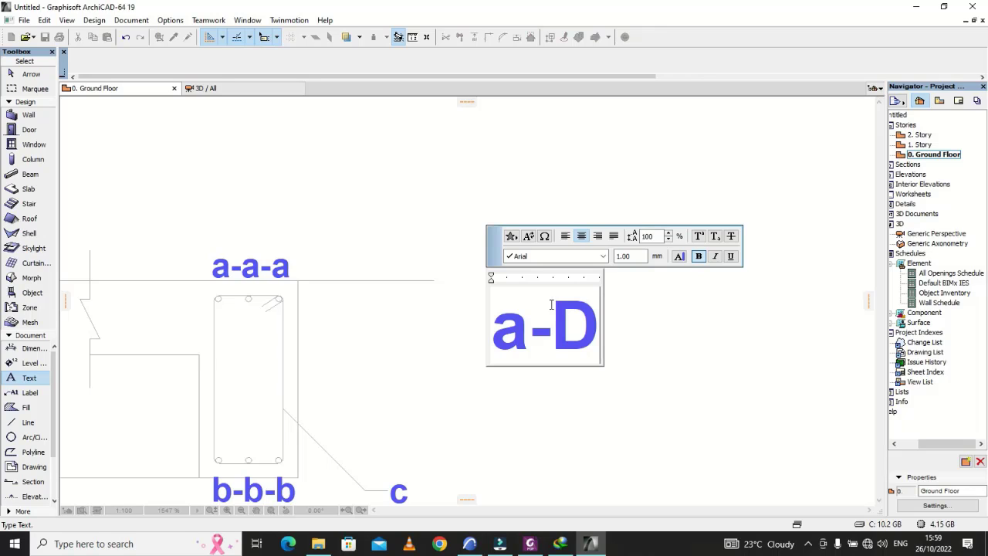
pyautogui.write('12-')
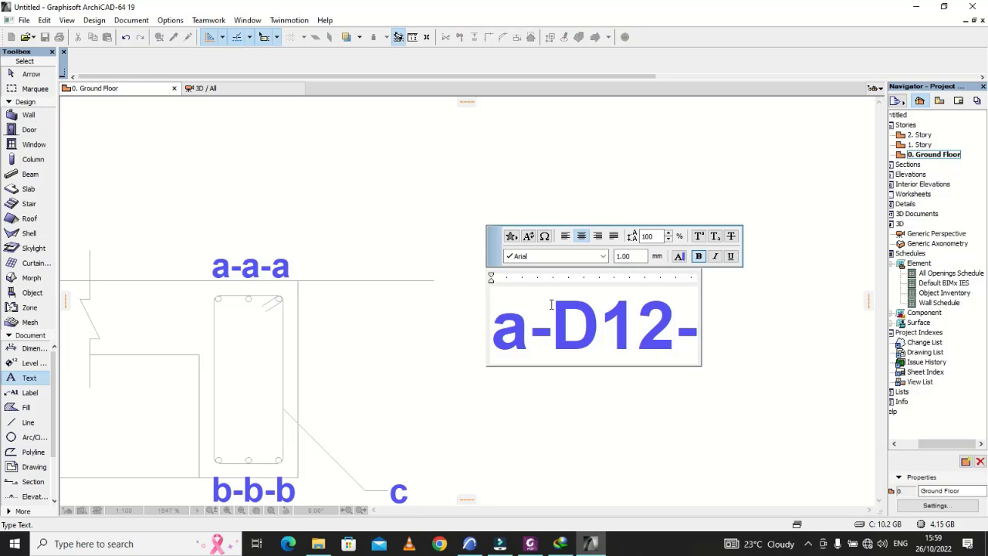
# Step: Check the bar details in Foxit PhantomPDF, return to ArchiCAD, and complete the note as "a-D12-19(T1)"
pyautogui.click(529, 542)
pyautogui.click(529, 544)
pyautogui.moveTo(676, 335); pyautogui.dragTo(688, 336)
pyautogui.click(688, 335)
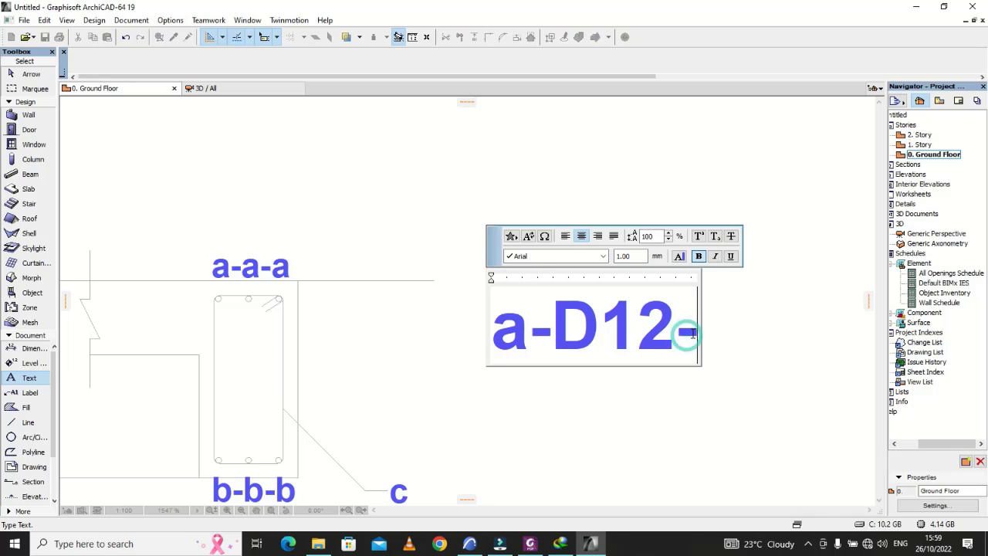
pyautogui.write('19')
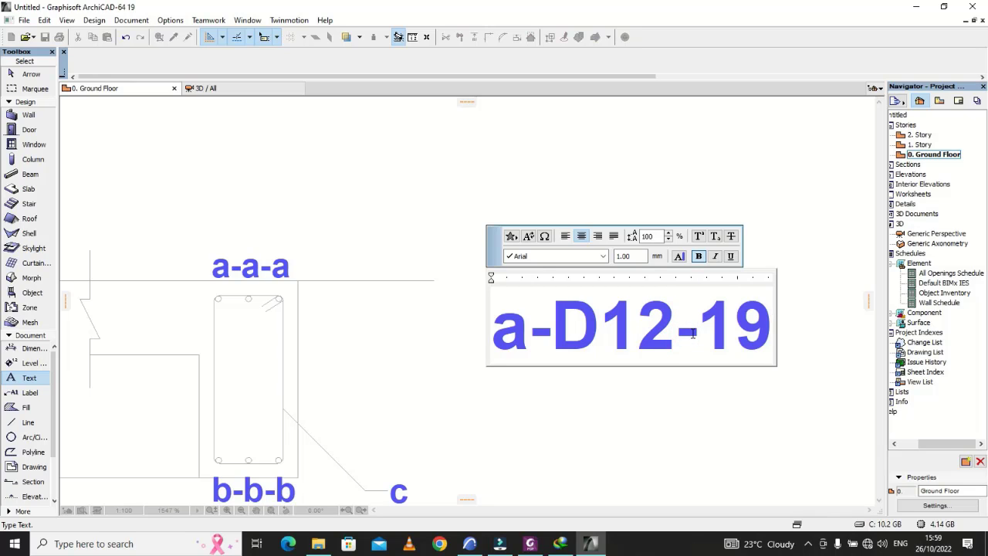
pyautogui.write('(N')
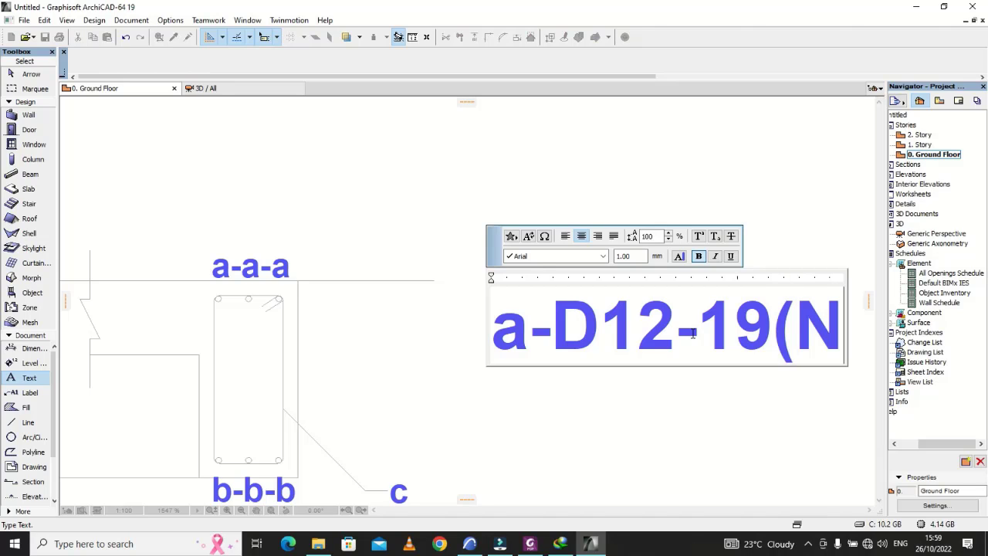
pyautogui.press('BackSpace')
pyautogui.write('T')
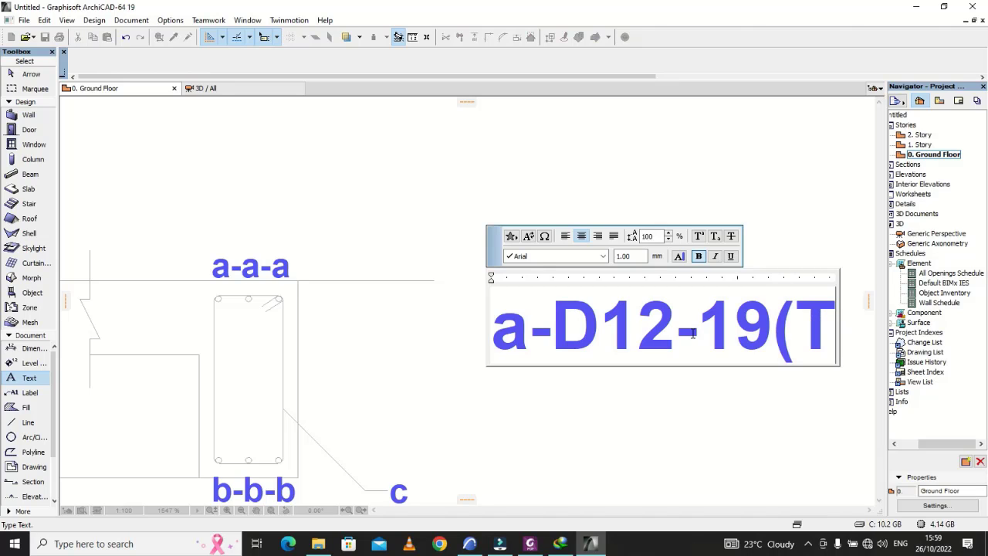
pyautogui.write('1)')
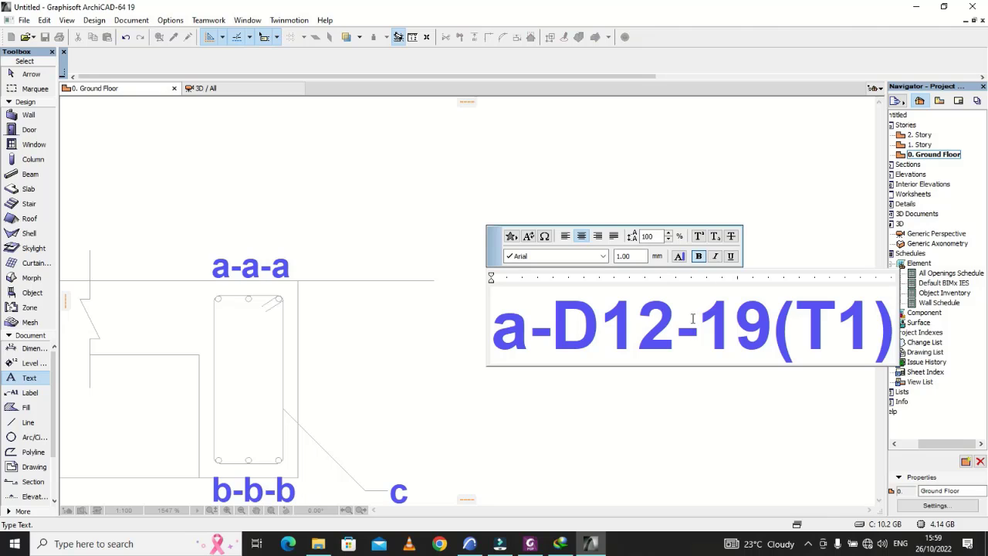
pyautogui.click(734, 207)
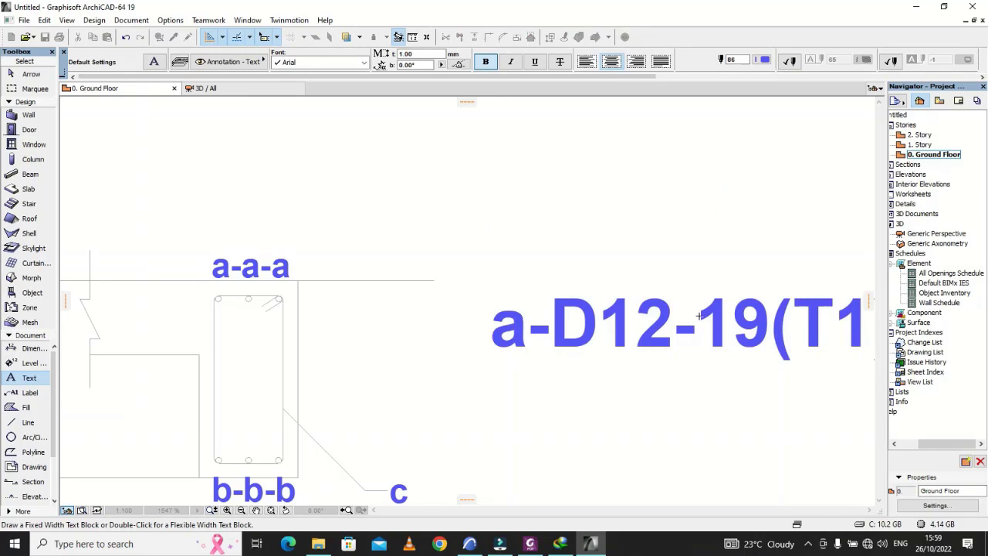
# Step: Move the "a-D12-19(T1)" note up and slightly toward the section by about 68
pyautogui.press('Escape')
pyautogui.click(706, 338)
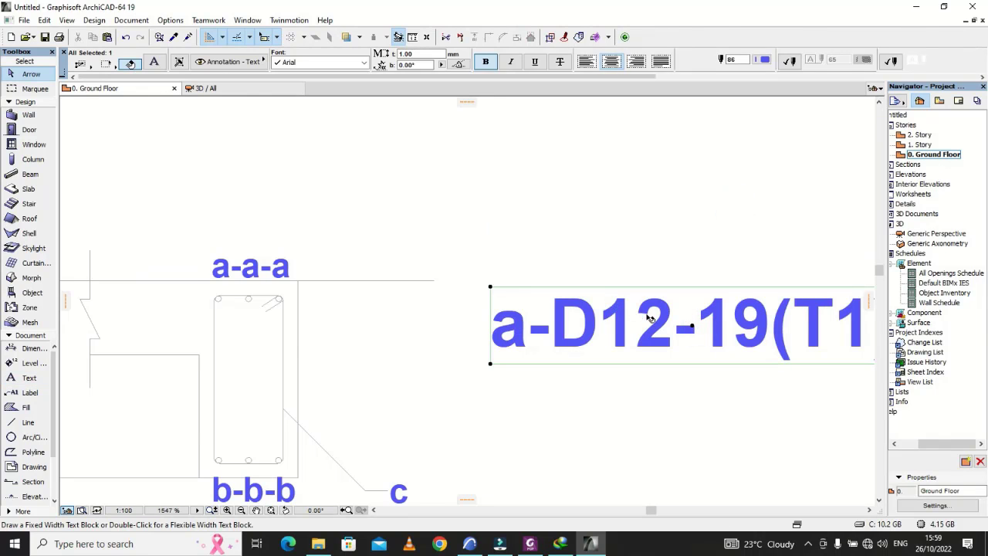
pyautogui.scroll(-2, 698, 336)
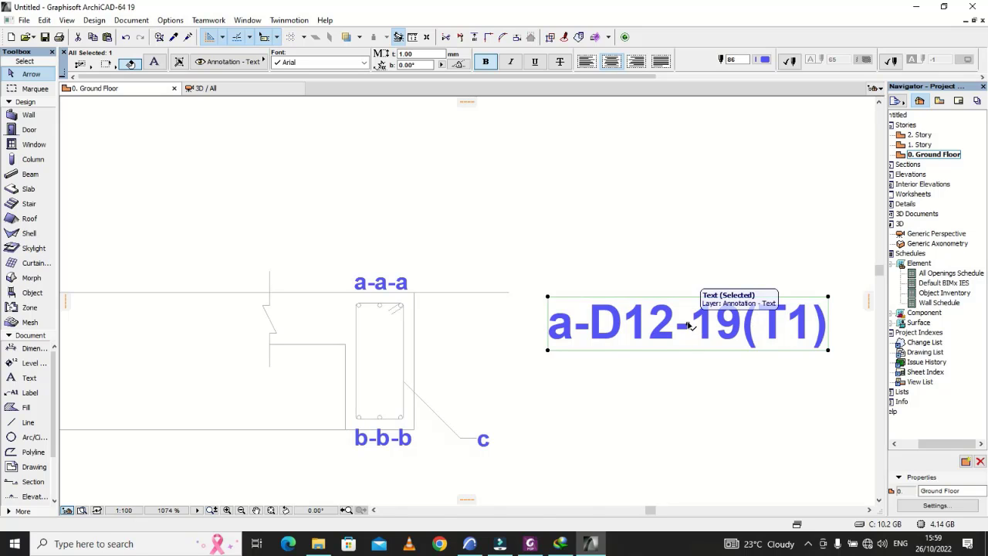
pyautogui.click(688, 324)
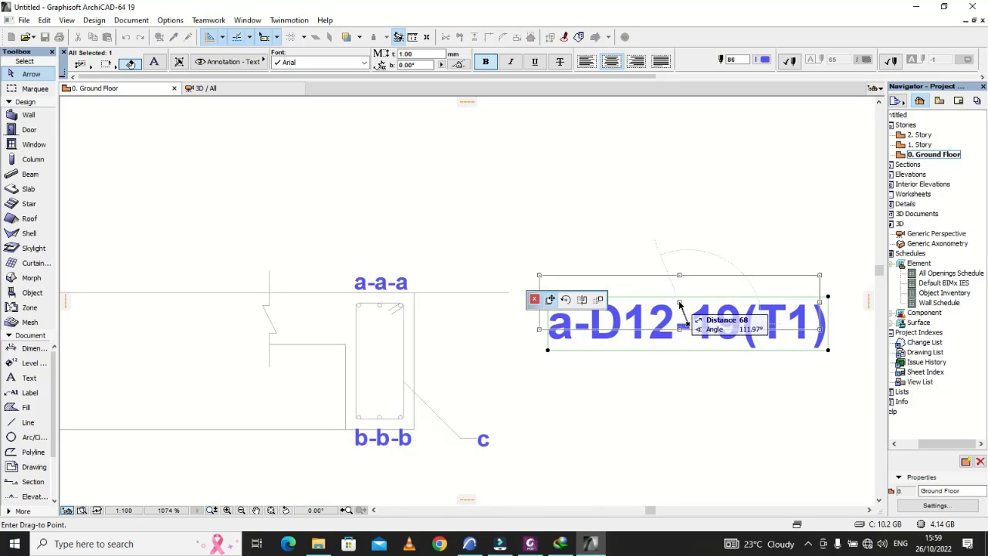
pyautogui.click(679, 306)
pyautogui.click(762, 355)
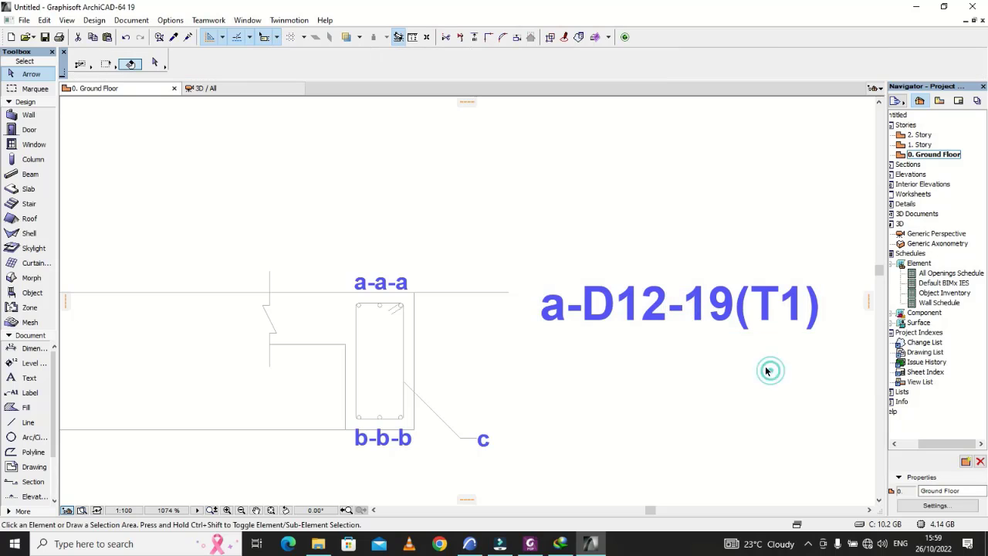
# Step: Multiply the "a-D12-19(T1)" note straight down to place two evenly spaced copies below the original
pyautogui.click(670, 310)
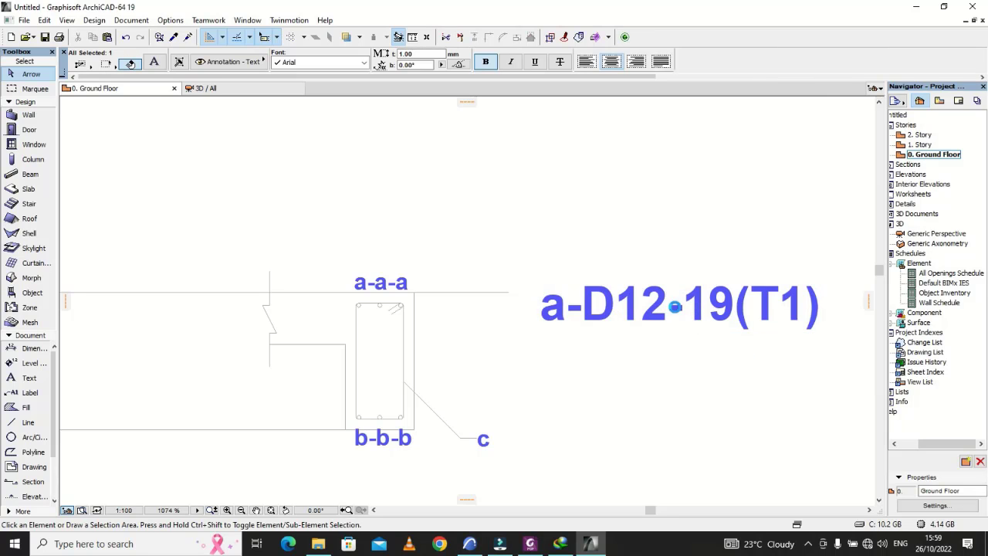
pyautogui.rightClick(669, 310)
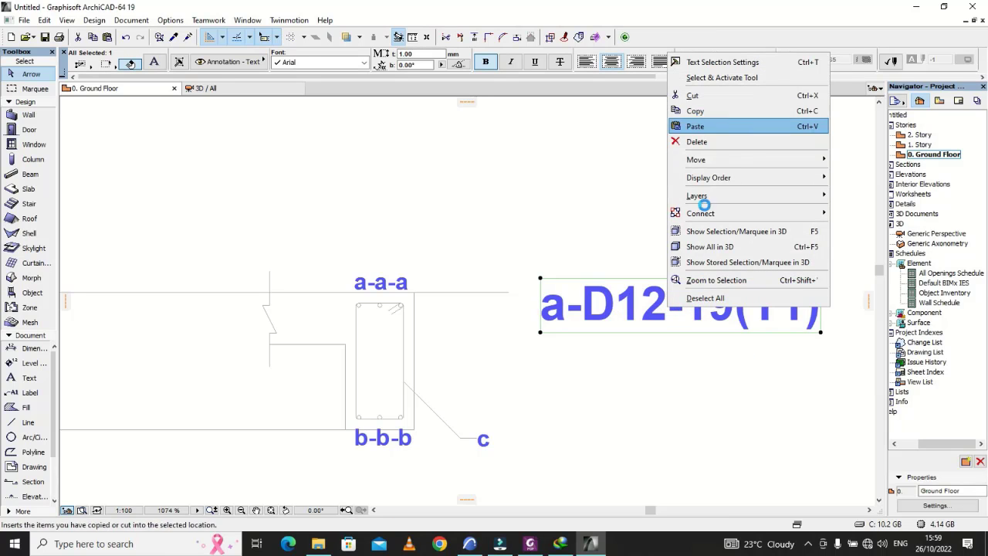
pyautogui.click(696, 378)
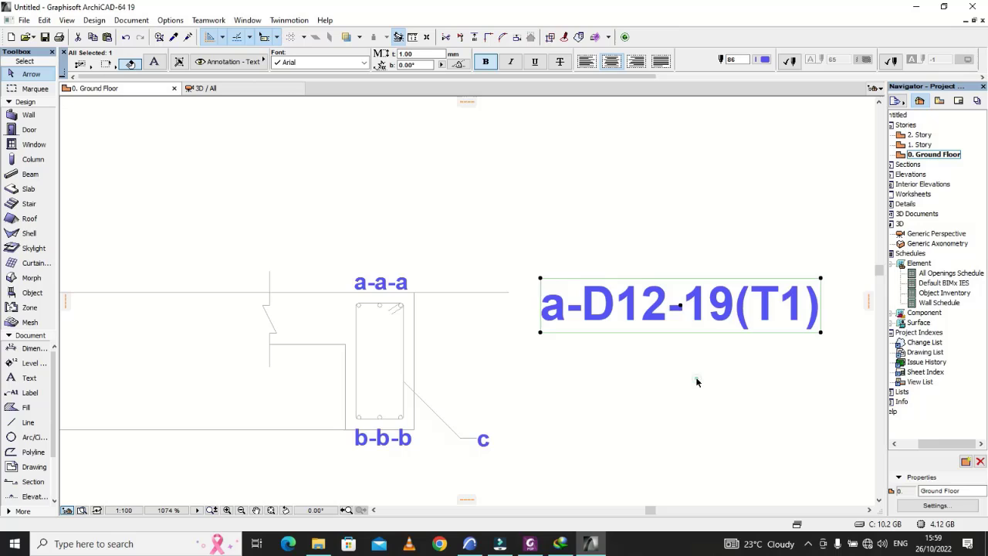
pyautogui.click(682, 308)
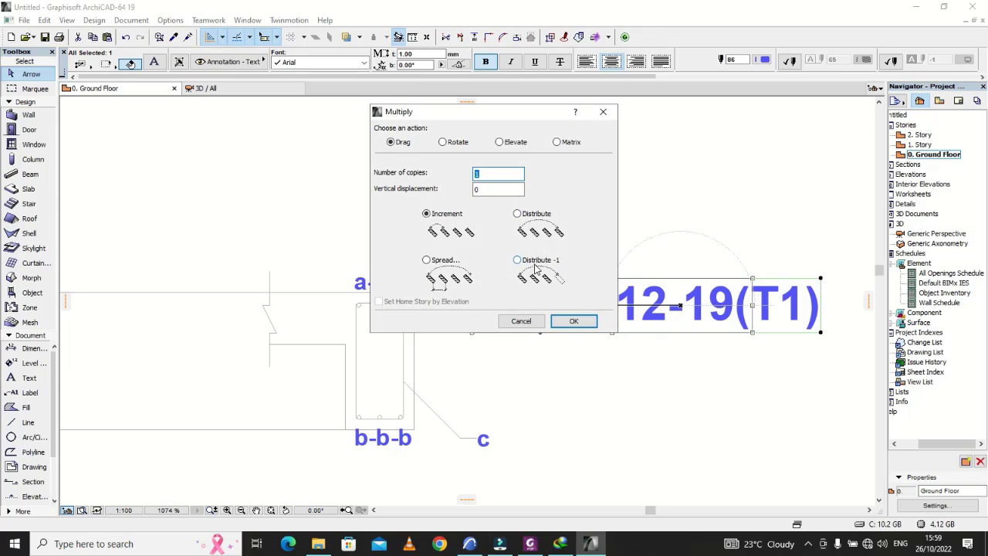
pyautogui.click(576, 323)
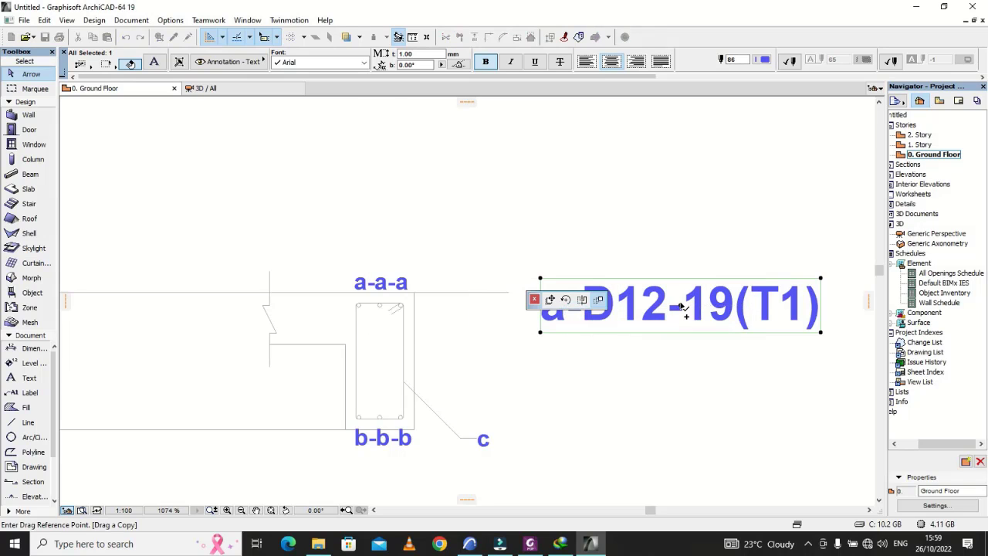
pyautogui.click(680, 307)
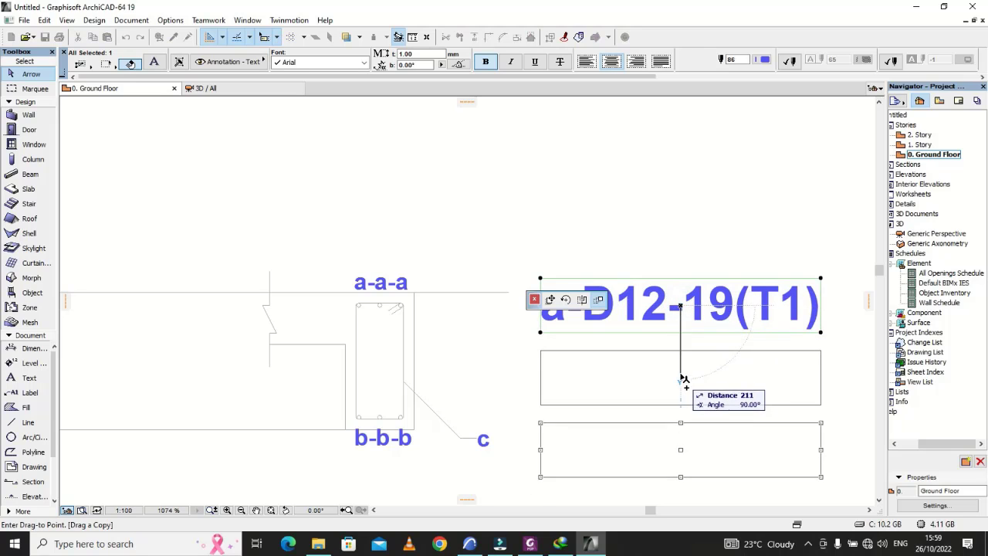
pyautogui.click(681, 365)
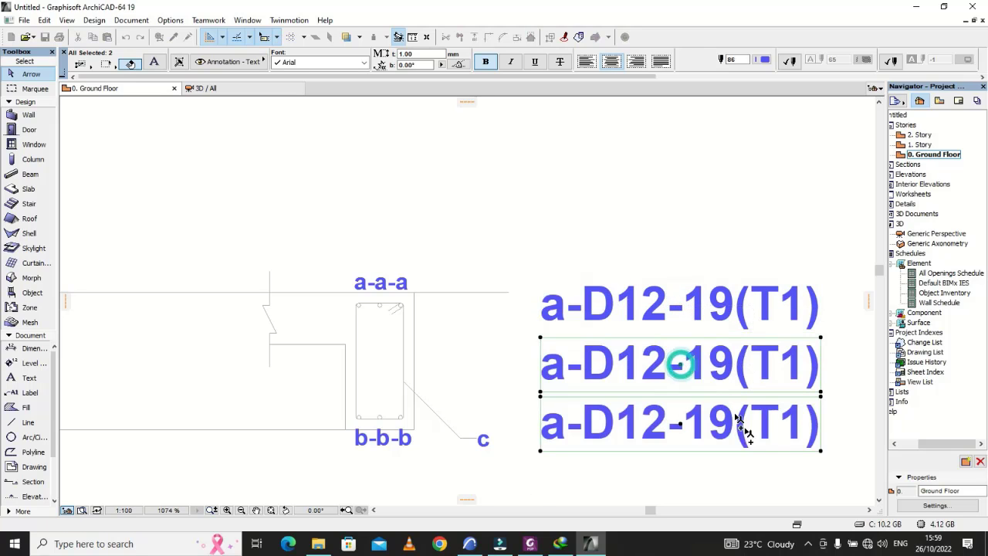
pyautogui.click(742, 457)
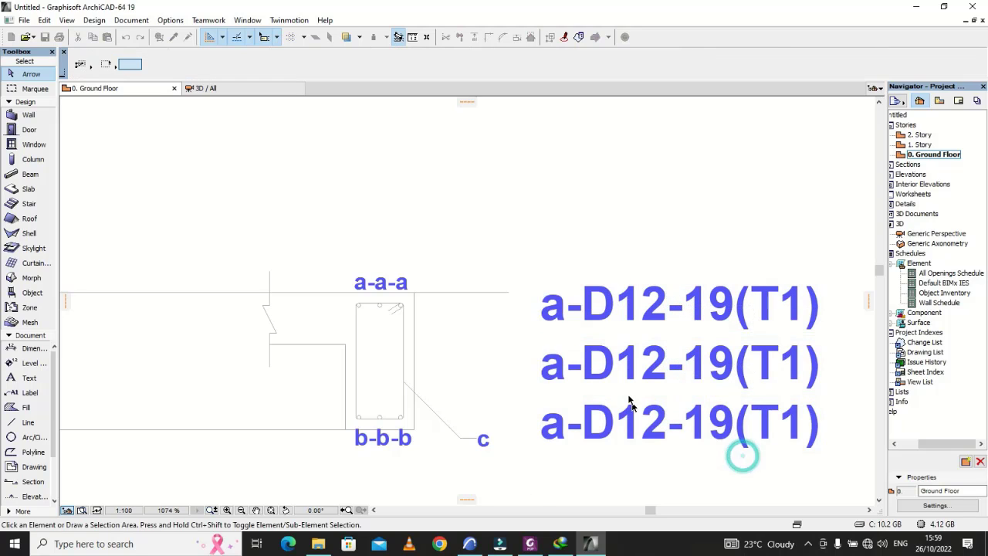
# Step: In the middle bar note, change the mark to "b" and the bar number to "18"
pyautogui.click(572, 372)
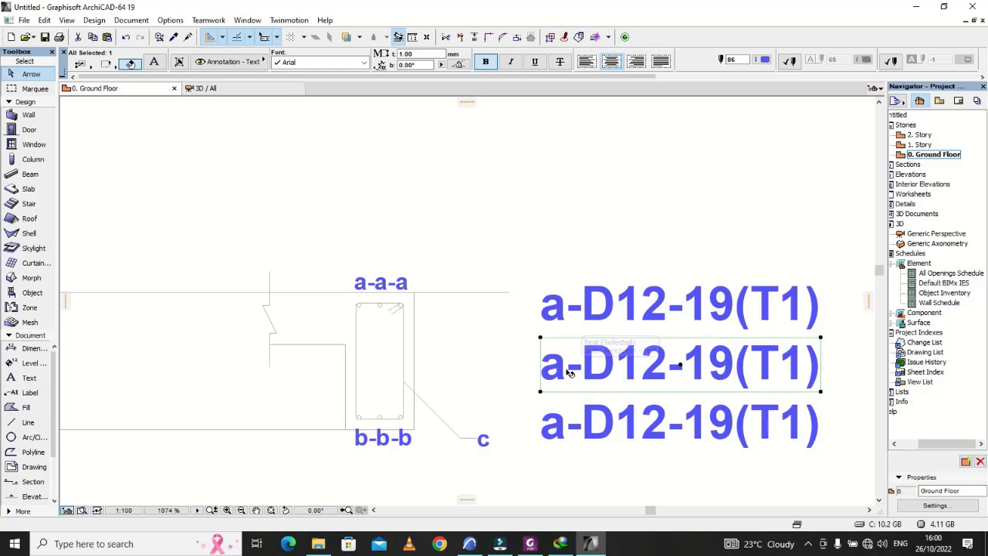
pyautogui.doubleClick(568, 373)
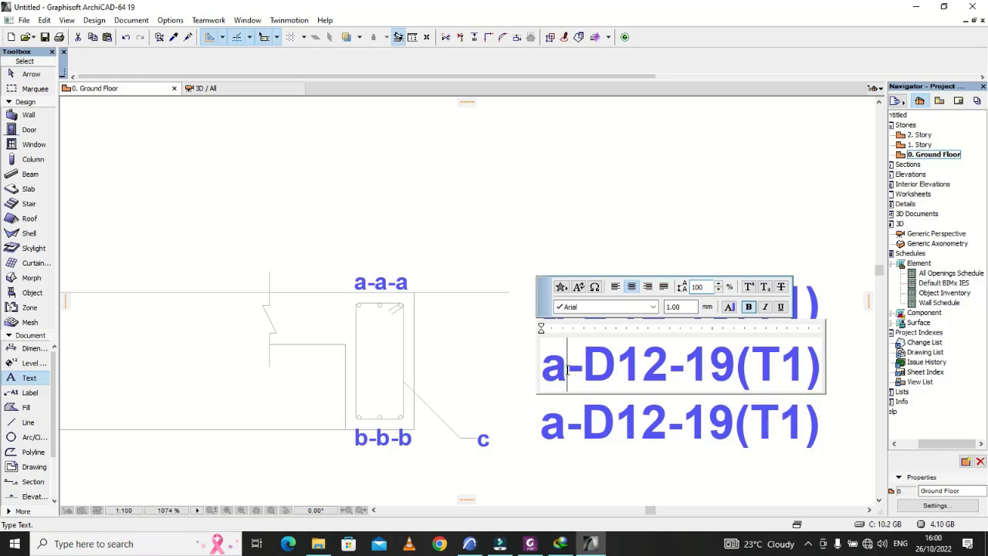
pyautogui.write('B')
pyautogui.press('BackSpace')
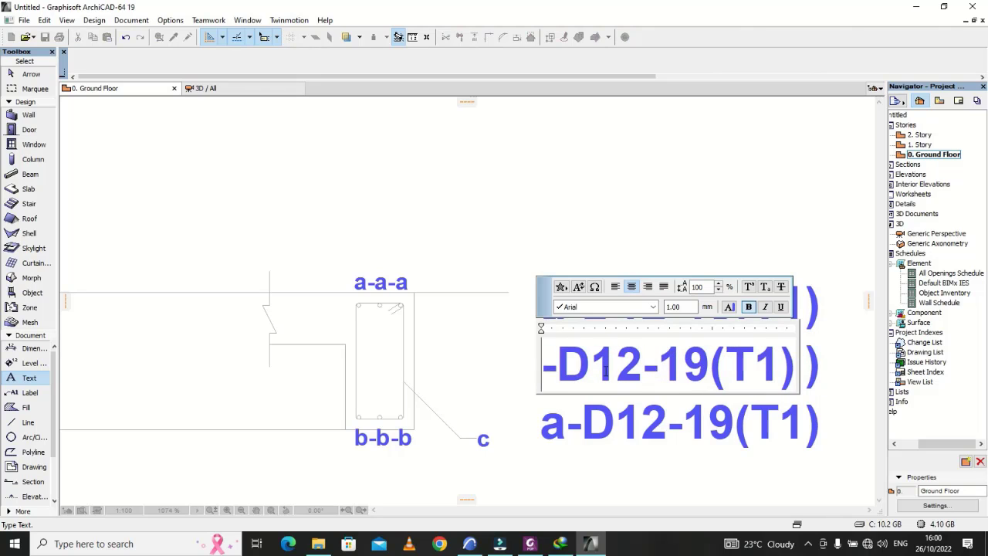
pyautogui.write('b')
pyautogui.click(781, 369)
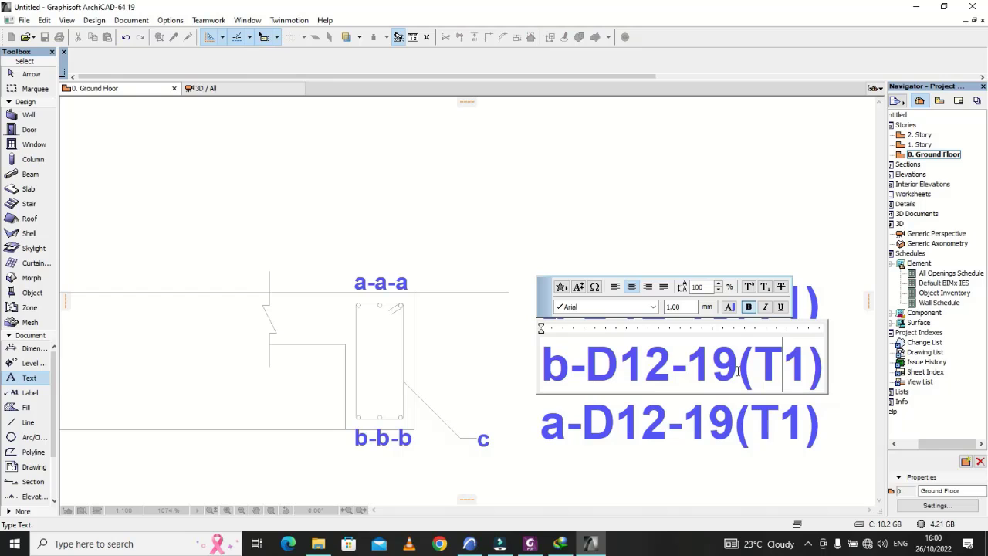
pyautogui.press('BackSpace')
pyautogui.write('8')
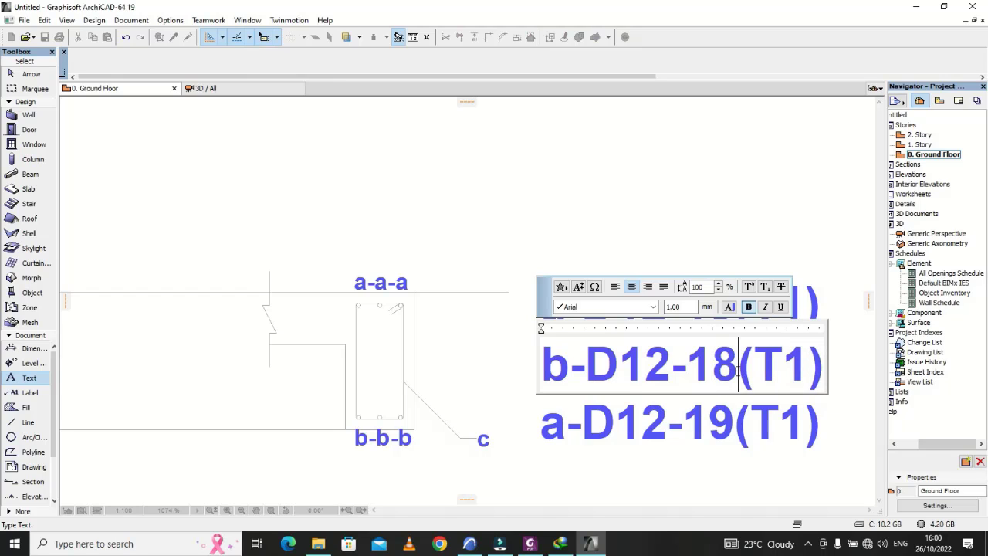
# Step: Replace the "T" in the middle note's brackets with "B" to complete it as "b-D12-18(B1)"
pyautogui.press('BackSpace')
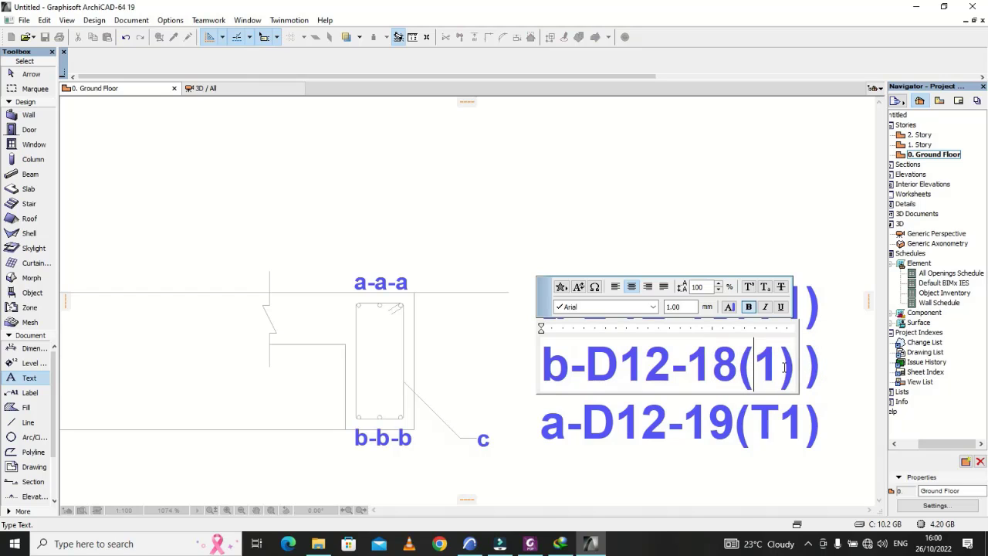
pyautogui.write('b')
pyautogui.press('BackSpace')
pyautogui.write('b')
pyautogui.press('BackSpace')
pyautogui.write('B')
pyautogui.click(780, 242)
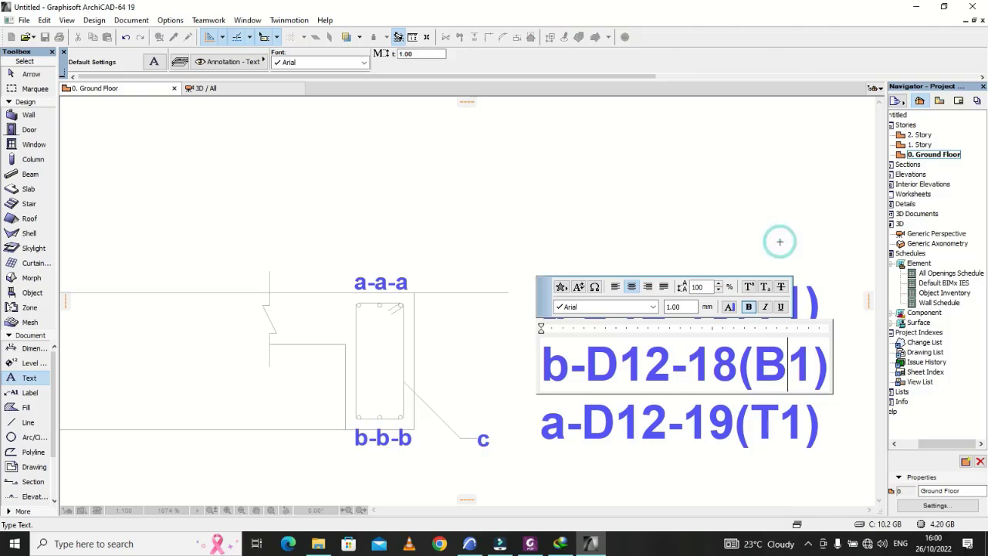
# Step: In the lowest bar note, change the bar size to "D8" and the bar number to "2"
pyautogui.click(781, 444)
pyautogui.doubleClick(780, 444)
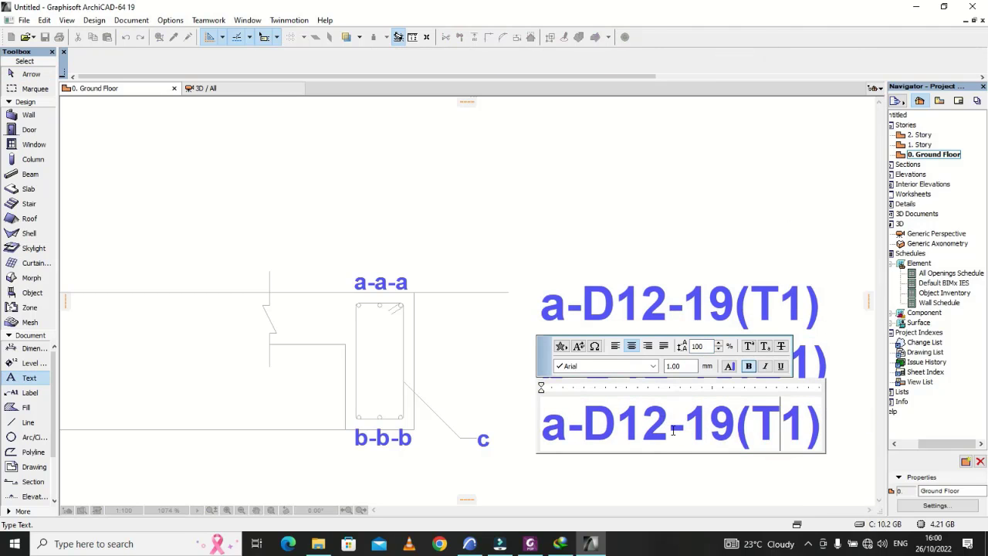
pyautogui.press('BackSpace')
pyautogui.press('BackSpace')
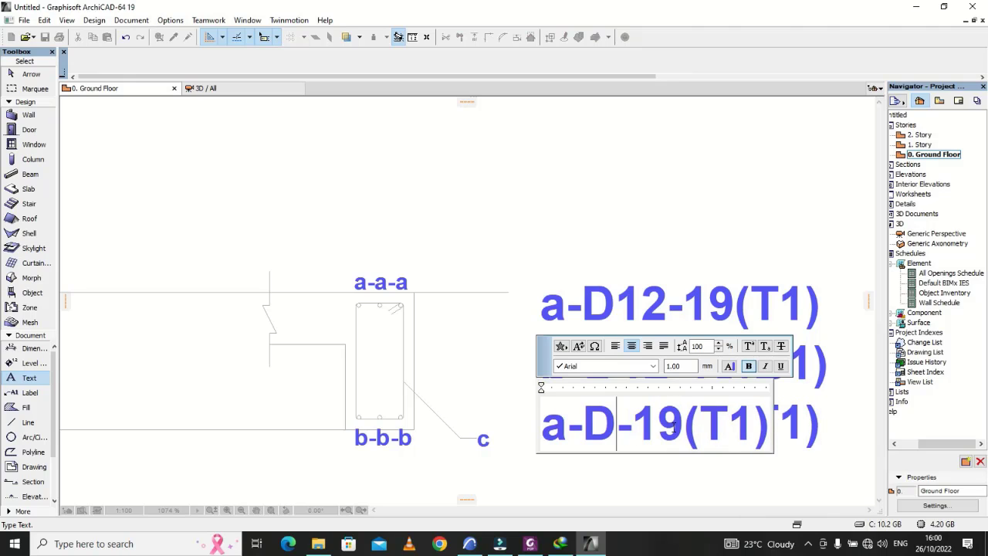
pyautogui.write('8')
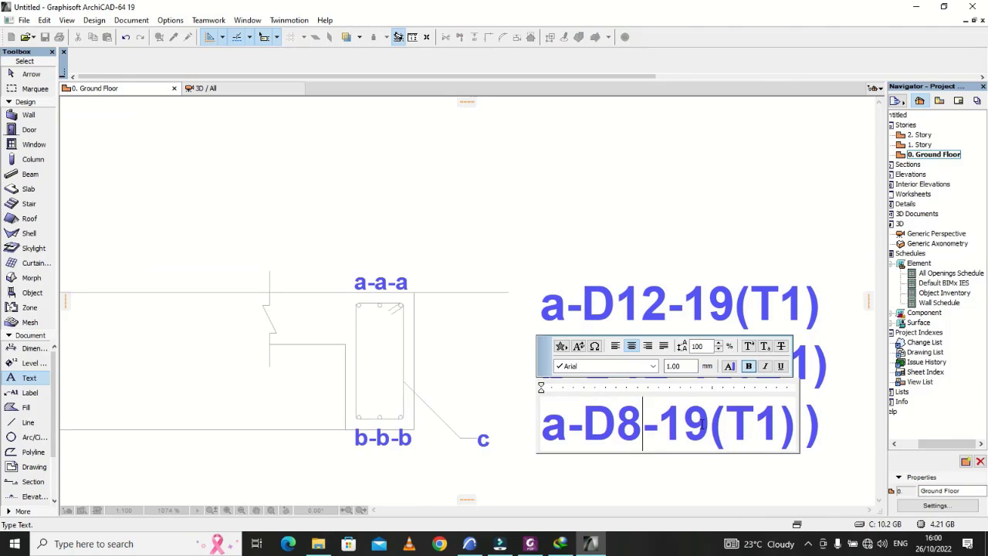
pyautogui.press('BackSpace')
pyautogui.press('BackSpace')
pyautogui.write('2')
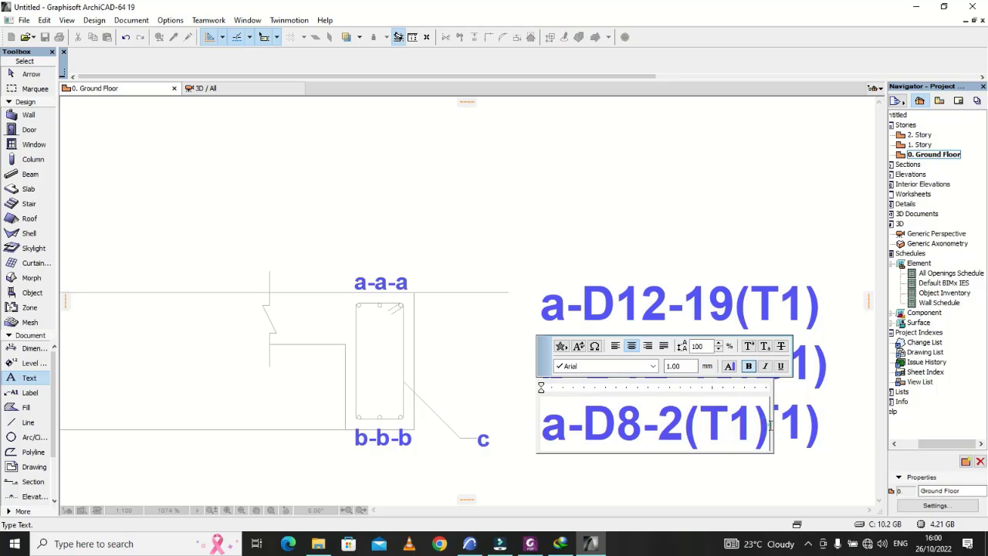
# Step: Remove "(T1)" from the lowest note and change its mark to "c" so it reads "c-D8-2"
pyautogui.press('BackSpace')
pyautogui.press('BackSpace')
pyautogui.press('BackSpace')
pyautogui.press('BackSpace')
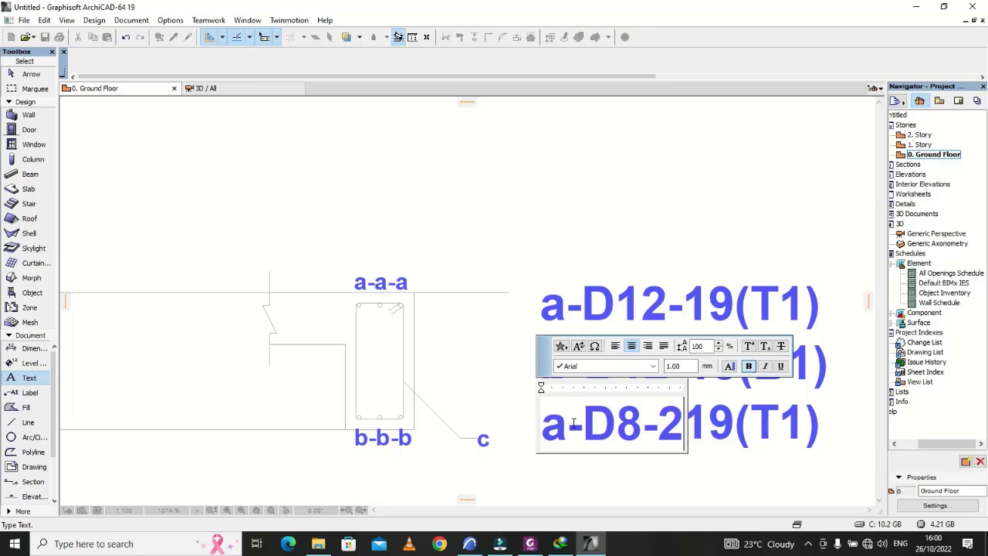
pyautogui.press('BackSpace')
pyautogui.write('c')
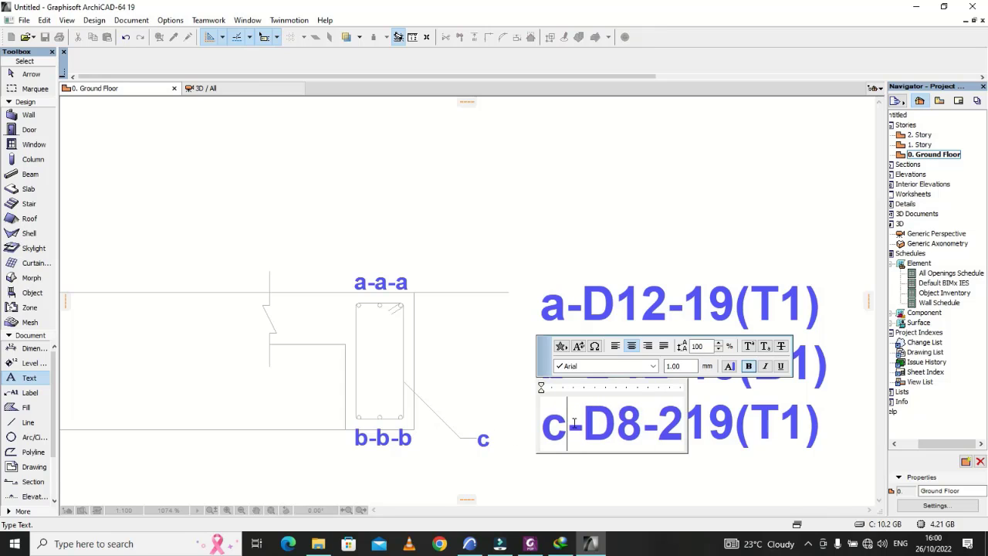
pyautogui.click(604, 460)
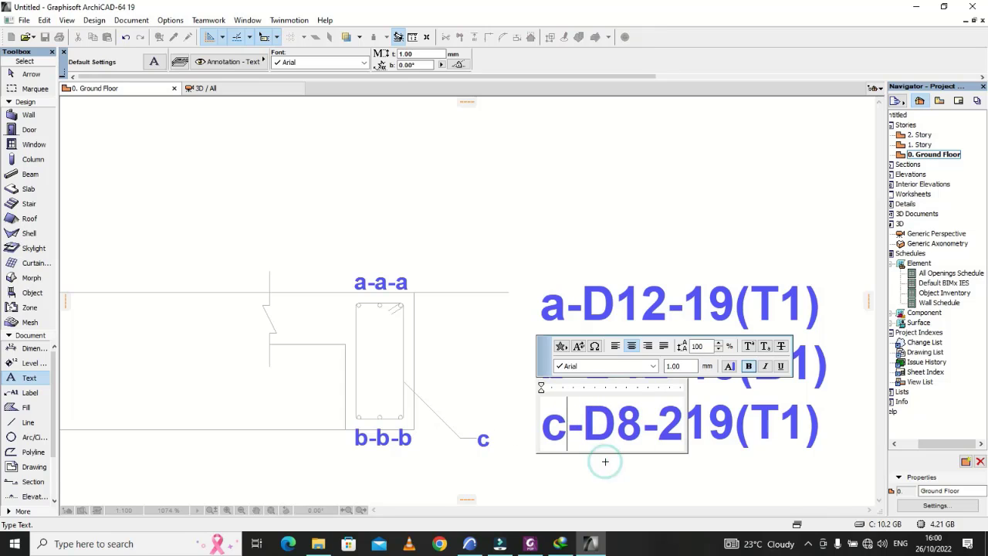
# Step: Extend the "c-D8-2" note with the spacing so it reads "c-D8-2-200c/c"
pyautogui.doubleClick(661, 439)
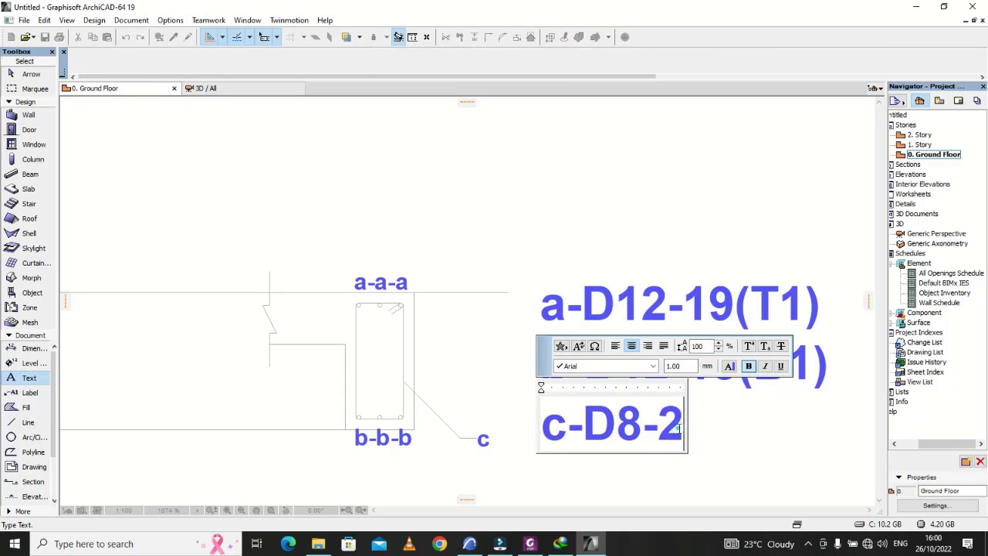
pyautogui.write('-')
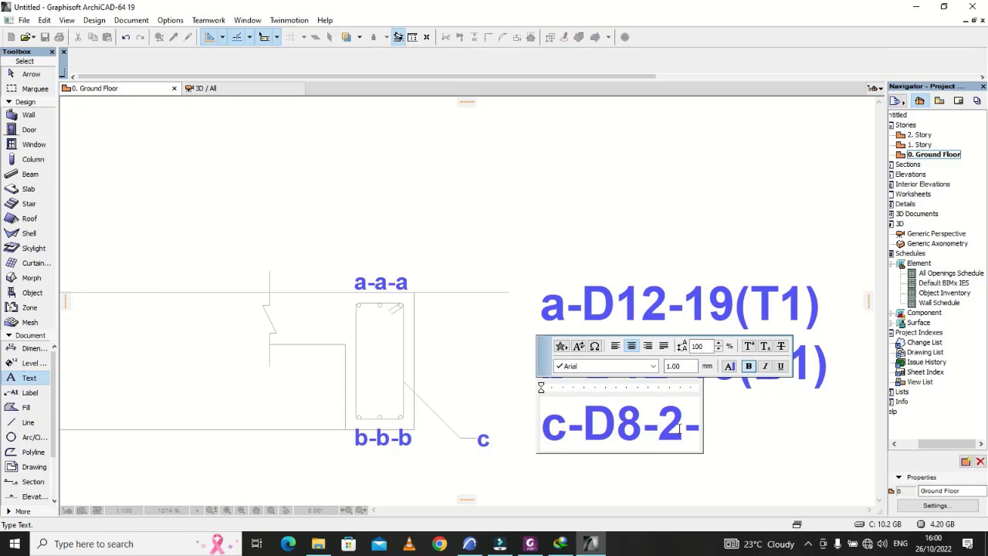
pyautogui.write('200')
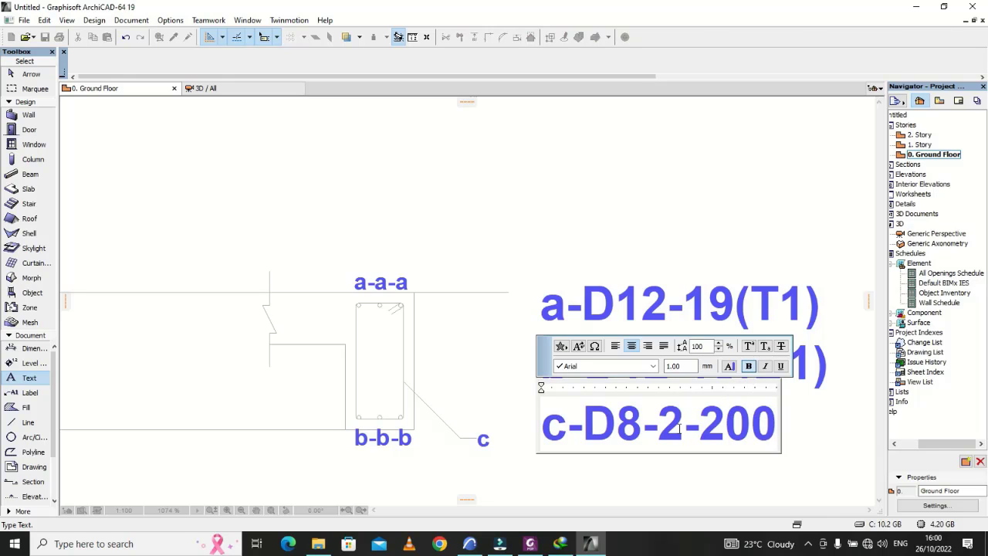
pyautogui.write('c/s')
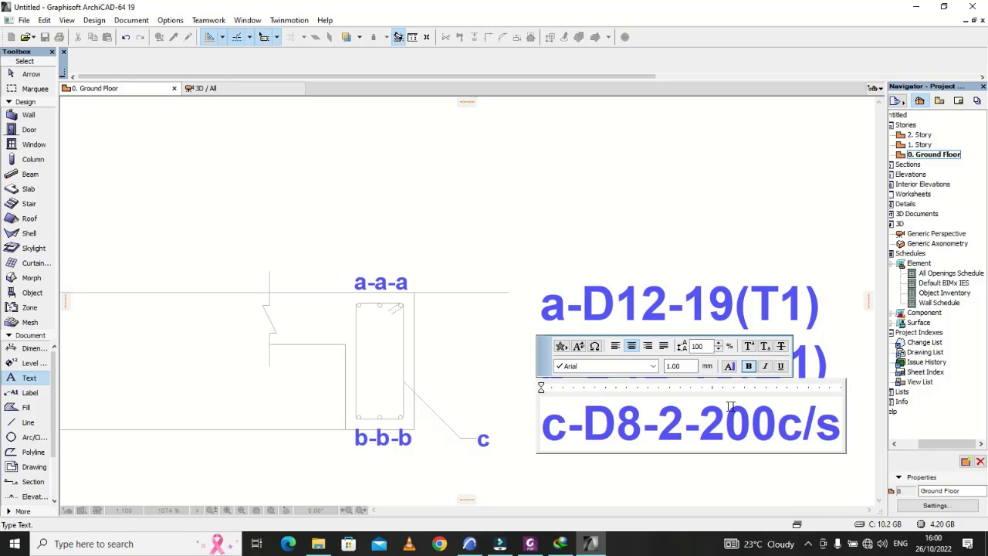
pyautogui.press('BackSpace')
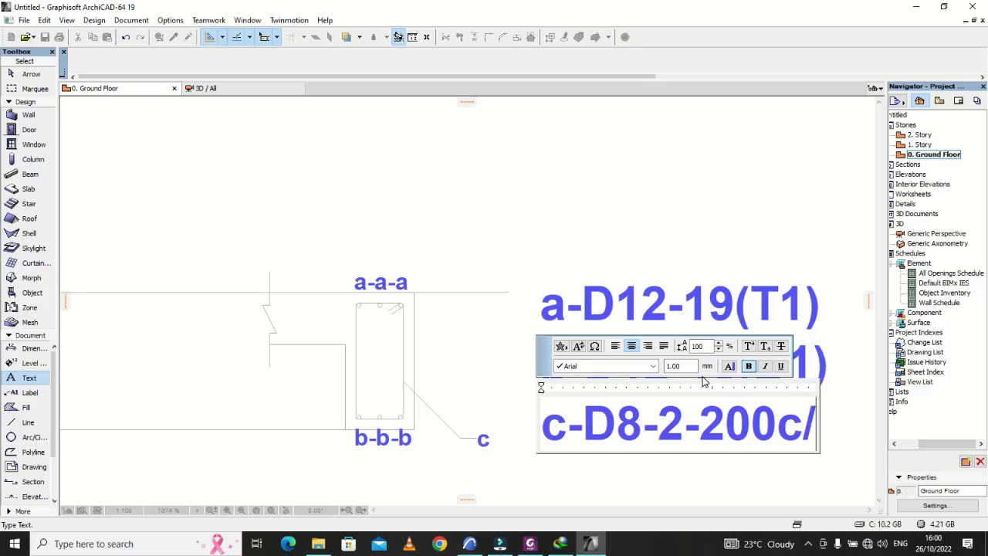
pyautogui.write('c')
pyautogui.click(668, 192)
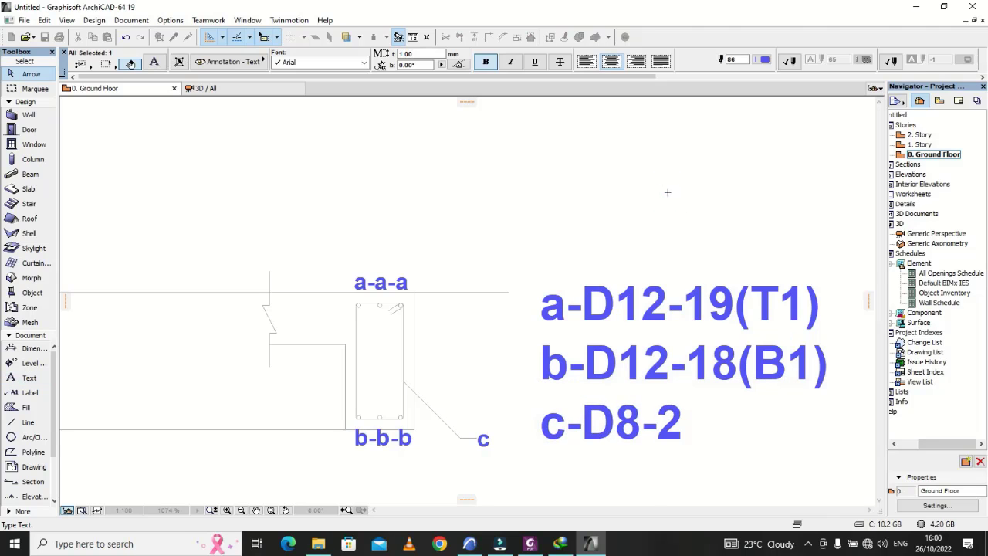
pyautogui.scroll(-5, 634, 344)
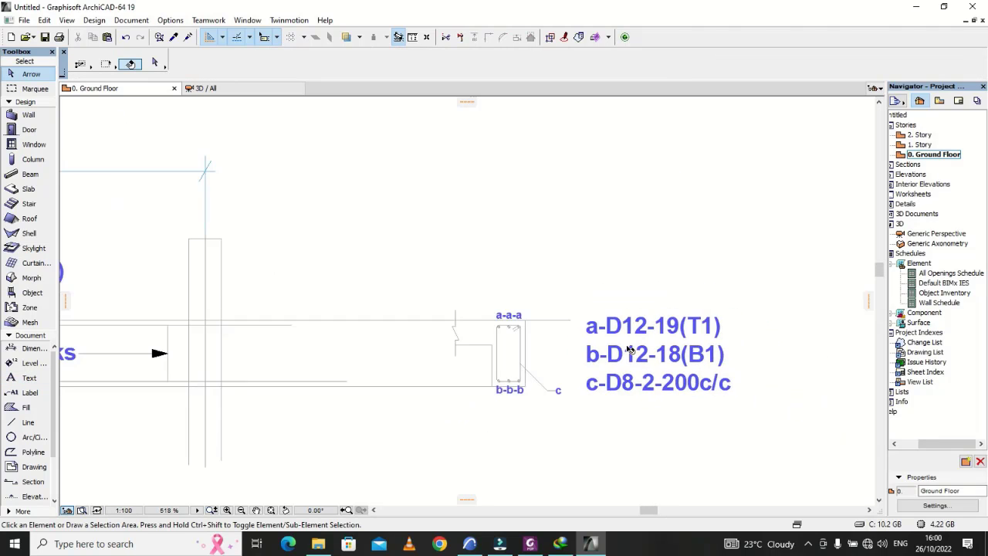
pyautogui.scroll(4, 556, 324)
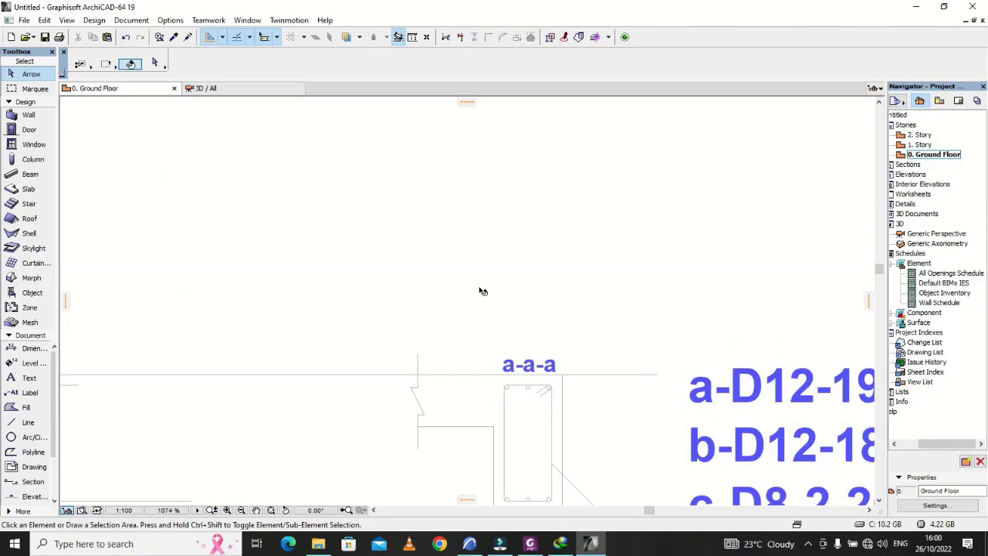
pyautogui.scroll(-2, 481, 286)
pyautogui.click(678, 361)
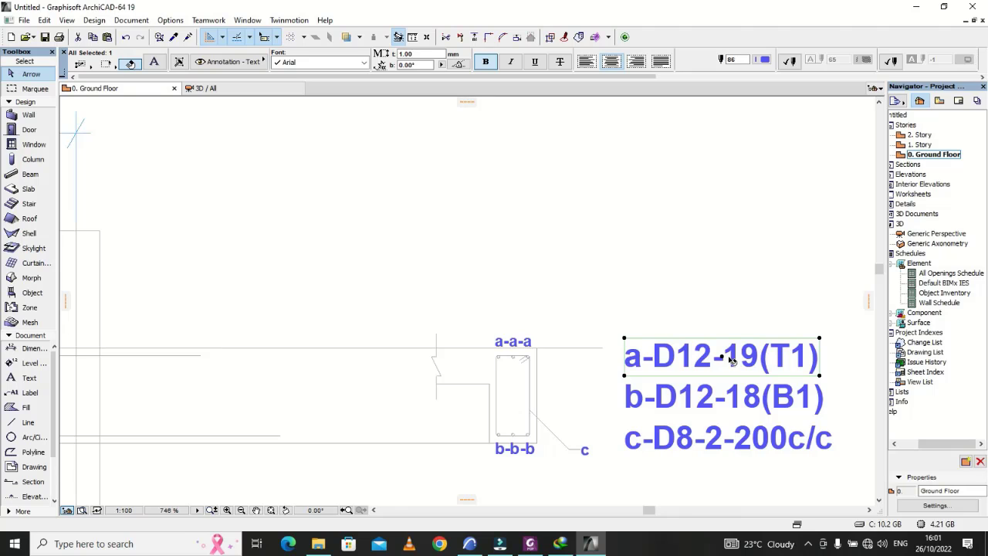
pyautogui.click(722, 357)
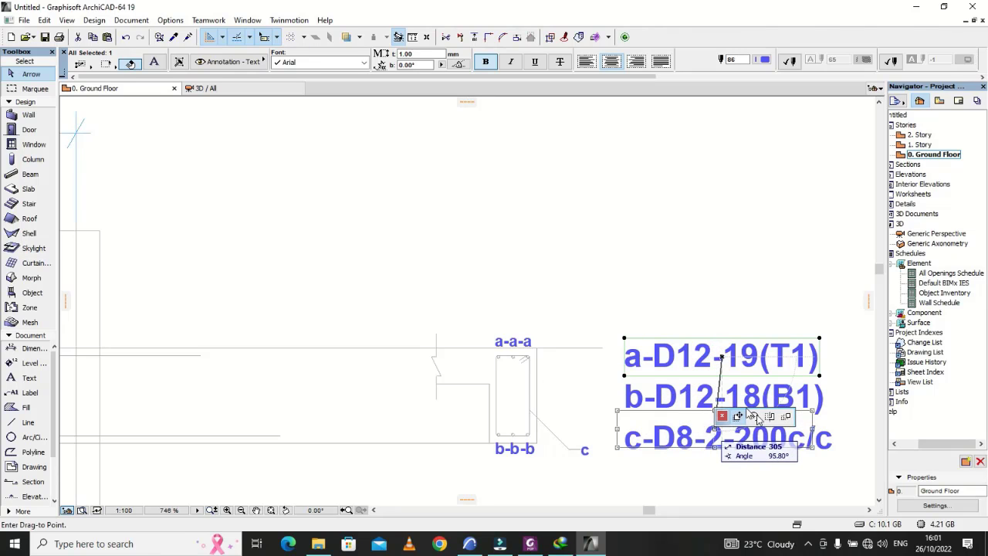
pyautogui.click(787, 415)
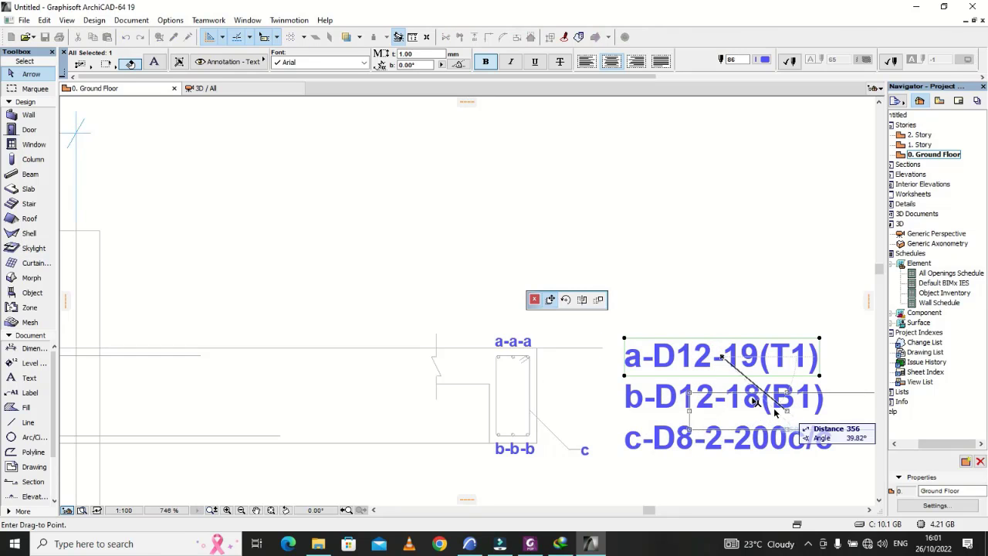
pyautogui.click(613, 302)
pyautogui.click(572, 319)
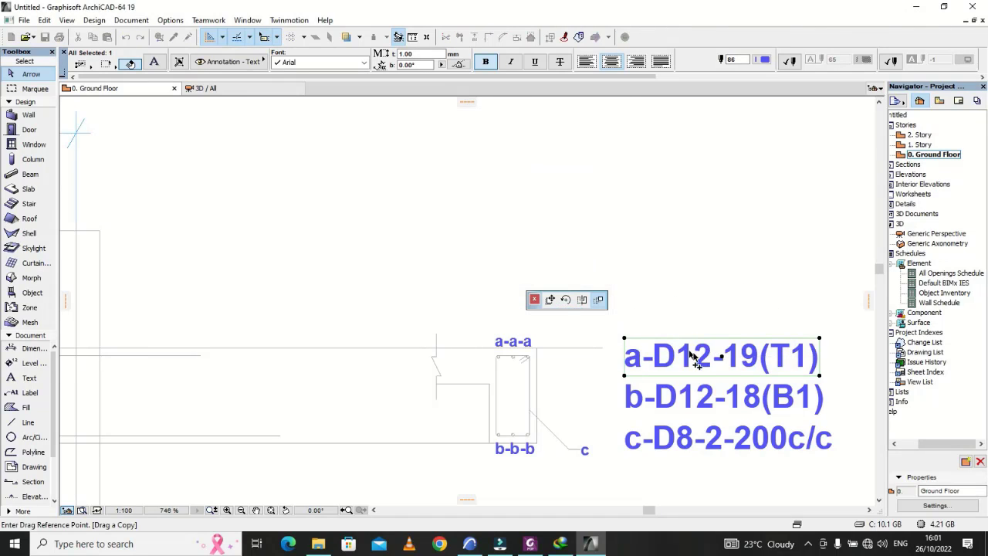
pyautogui.click(723, 358)
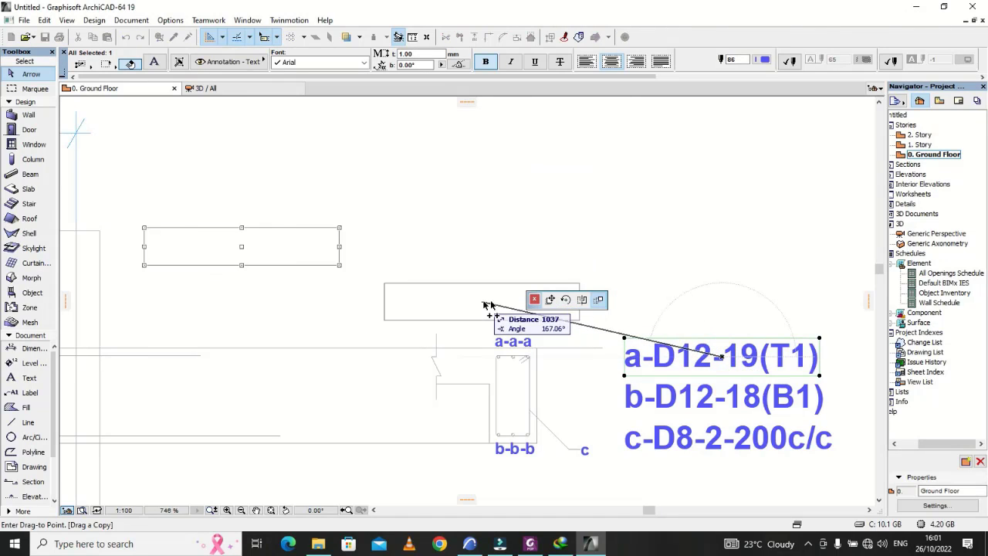
pyautogui.press('Escape')
pyautogui.press('Escape')
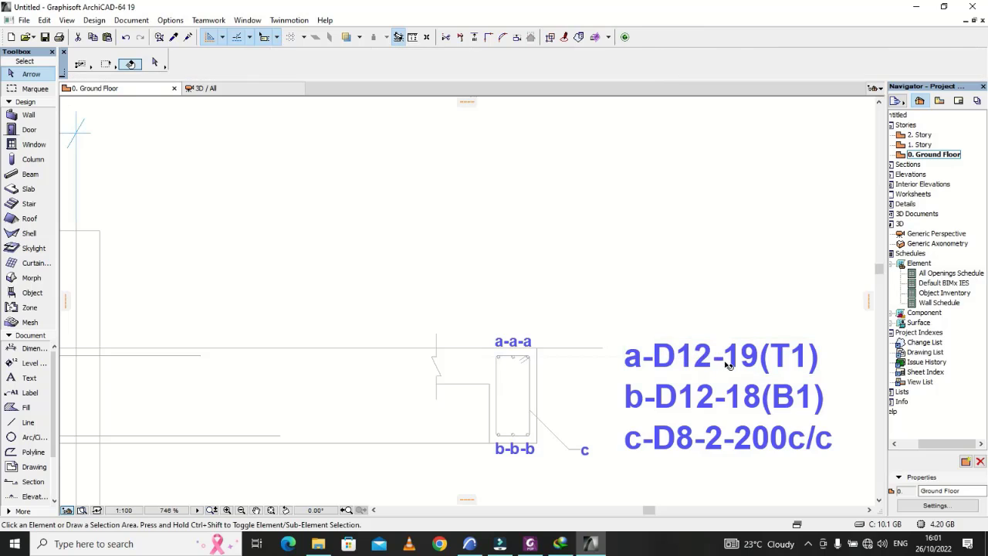
# Step: Place one copy of the "a-D12-19(T1)" note just above the section's "a-a-a" label
pyautogui.click(726, 359)
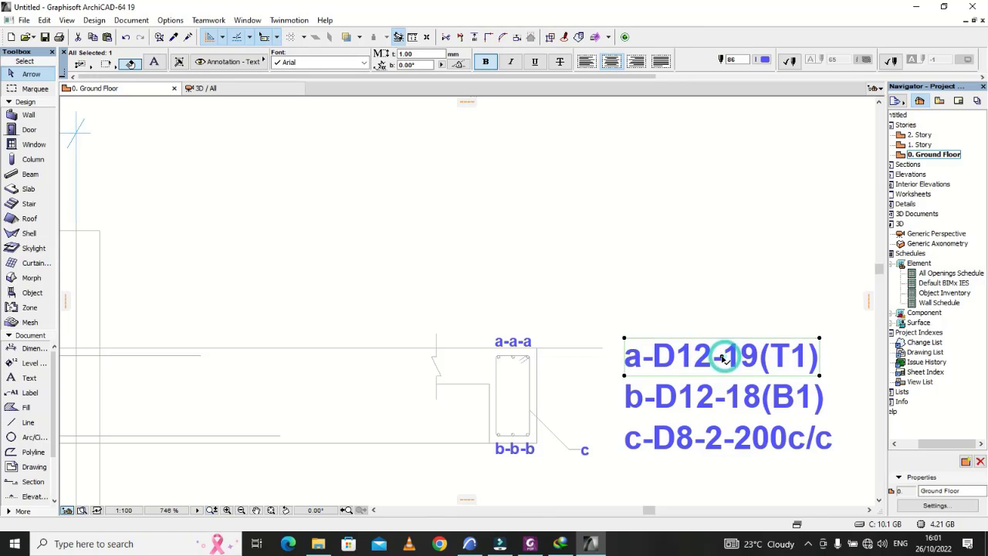
pyautogui.click(723, 357)
pyautogui.click(599, 300)
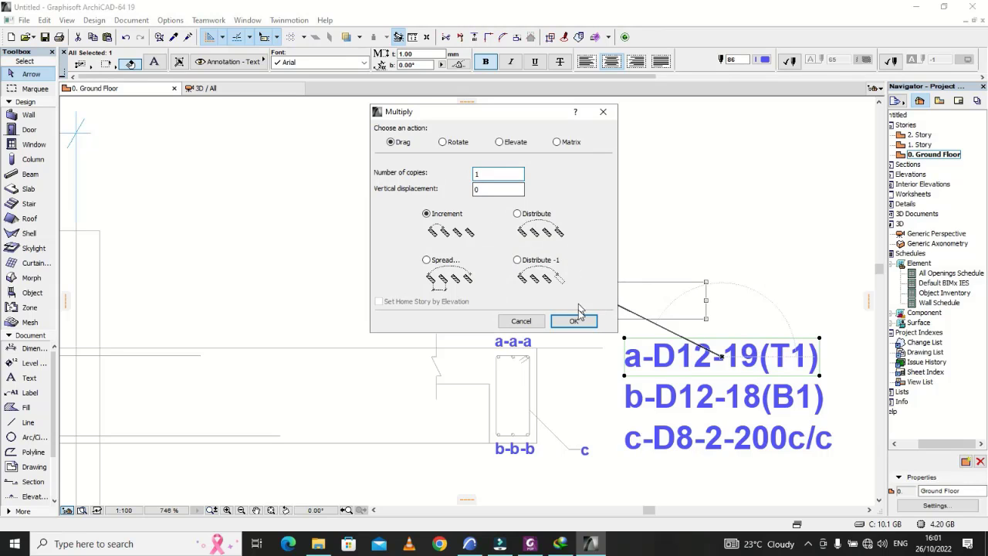
pyautogui.click(575, 319)
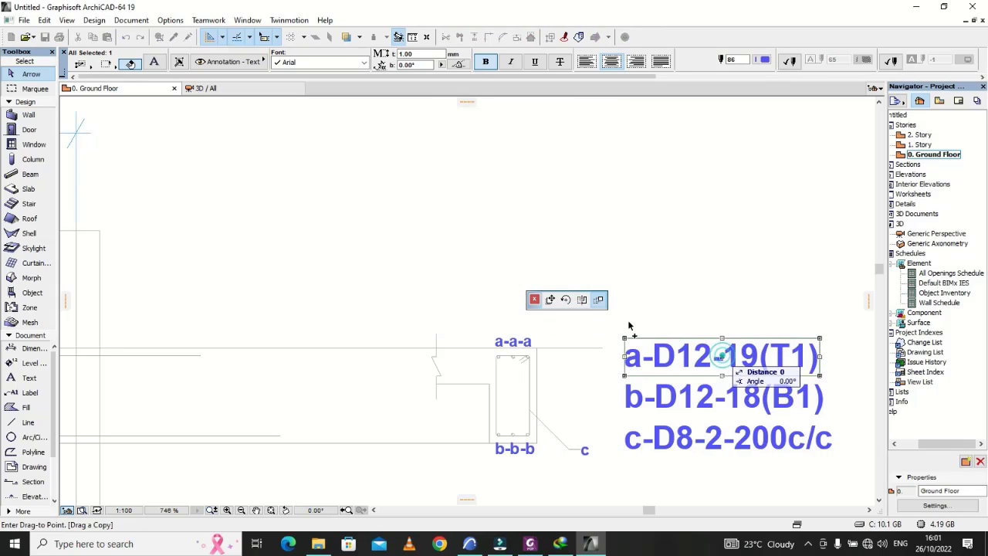
pyautogui.click(531, 301)
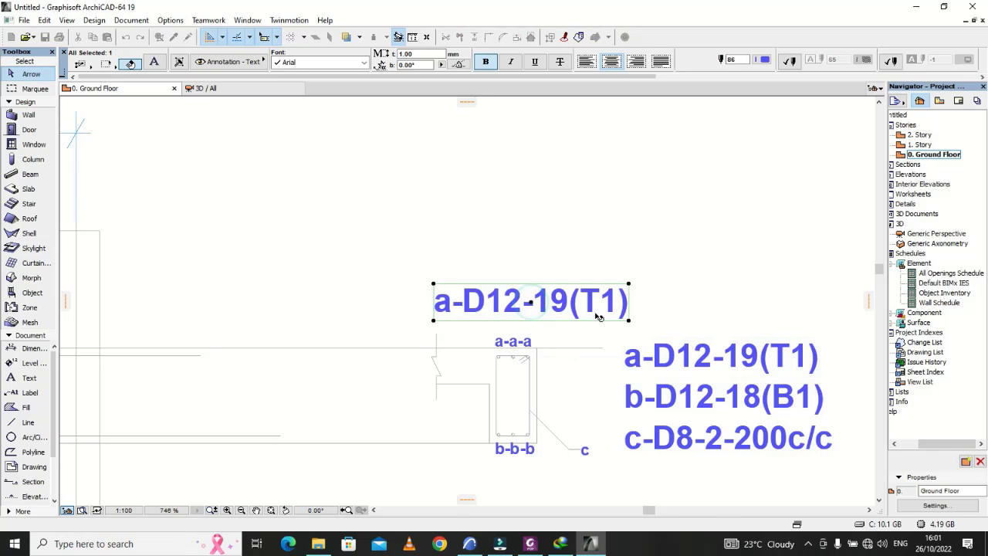
# Step: Replace the copied "a-D12-19(T1)" note above the cross-section with the title "SECTION X-X"
pyautogui.doubleClick(607, 315)
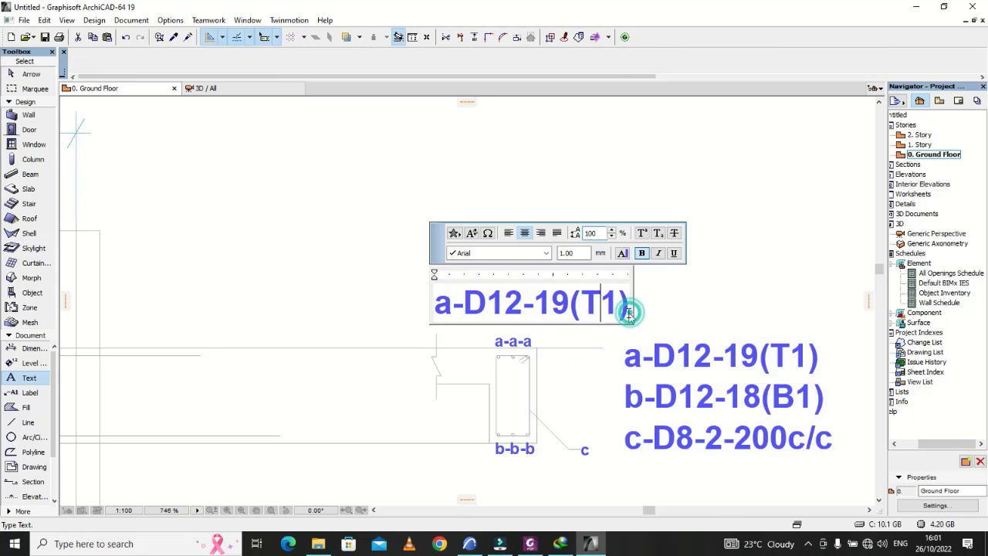
pyautogui.press('BackSpace')
pyautogui.press('BackSpace')
pyautogui.press('BackSpace')
pyautogui.press('BackSpace')
pyautogui.press('BackSpace')
pyautogui.press('BackSpace')
pyautogui.press('BackSpace')
pyautogui.press('BackSpace')
pyautogui.press('BackSpace')
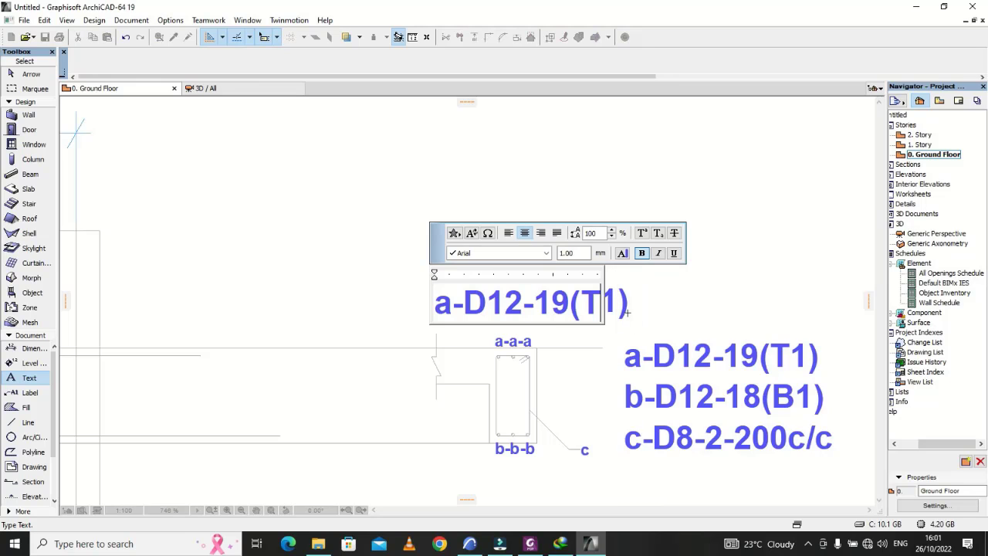
pyautogui.press('BackSpace')
pyautogui.press('BackSpace')
pyautogui.press('BackSpace')
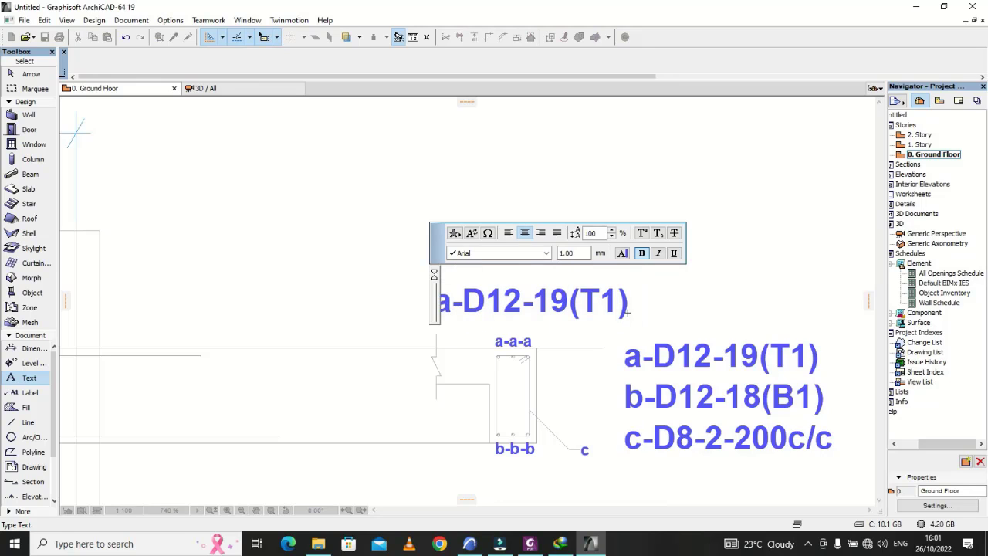
pyautogui.write('s')
pyautogui.press('BackSpace')
pyautogui.write('SECTI')
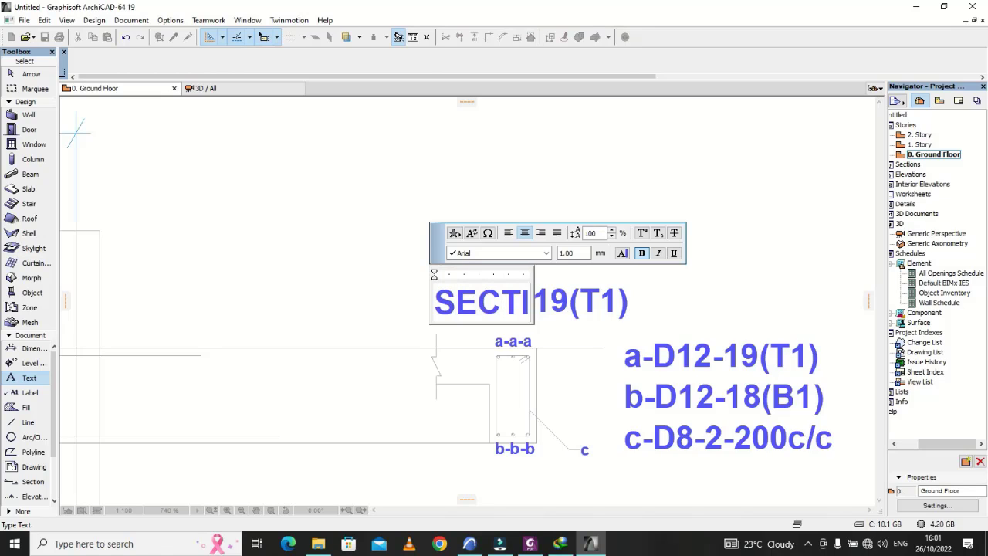
pyautogui.write('ON X-X')
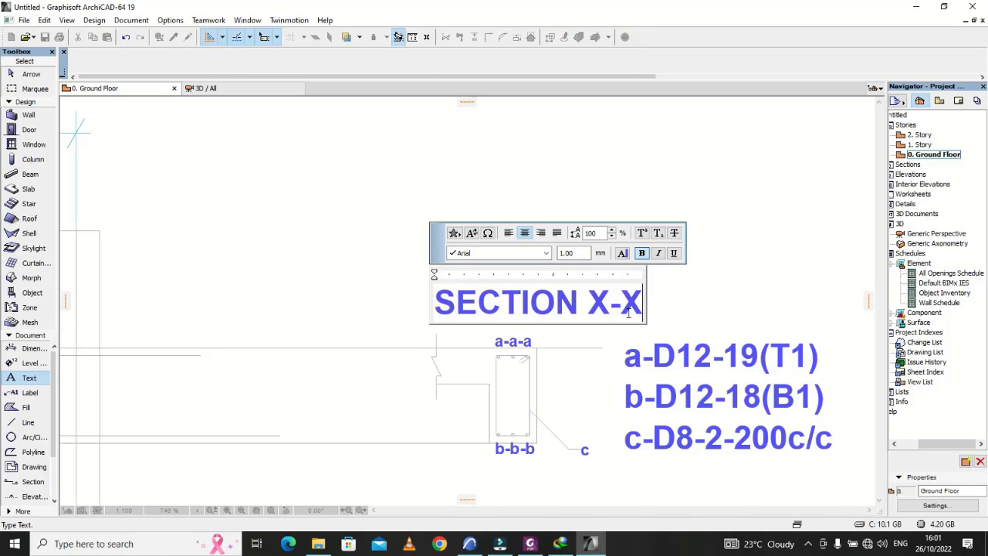
pyautogui.click(682, 308)
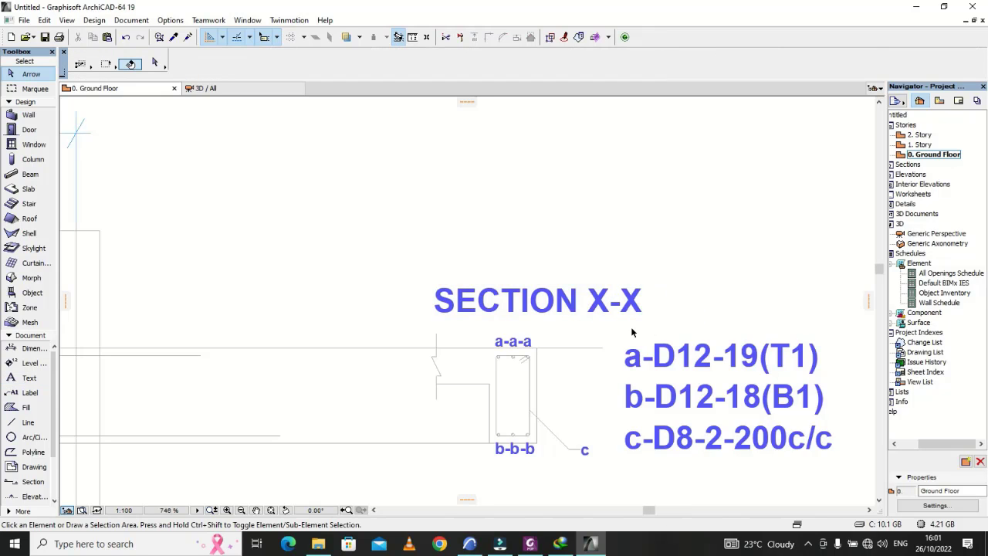
pyautogui.click(687, 268)
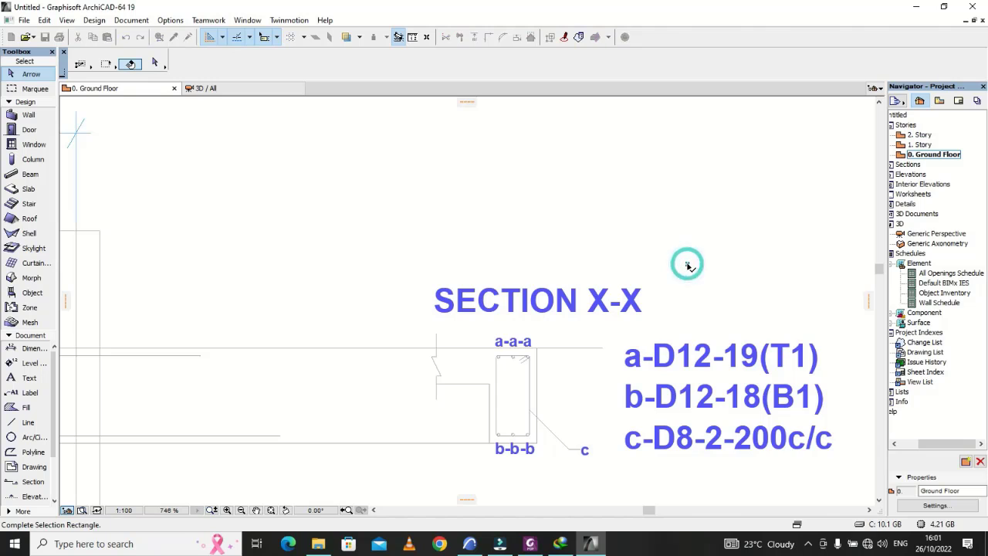
pyautogui.click(687, 288)
# Step: Trim away the beam's top and bottom lines between the right end column's outer edge and the cross-section's break line and web
pyautogui.scroll(-8, 645, 375)
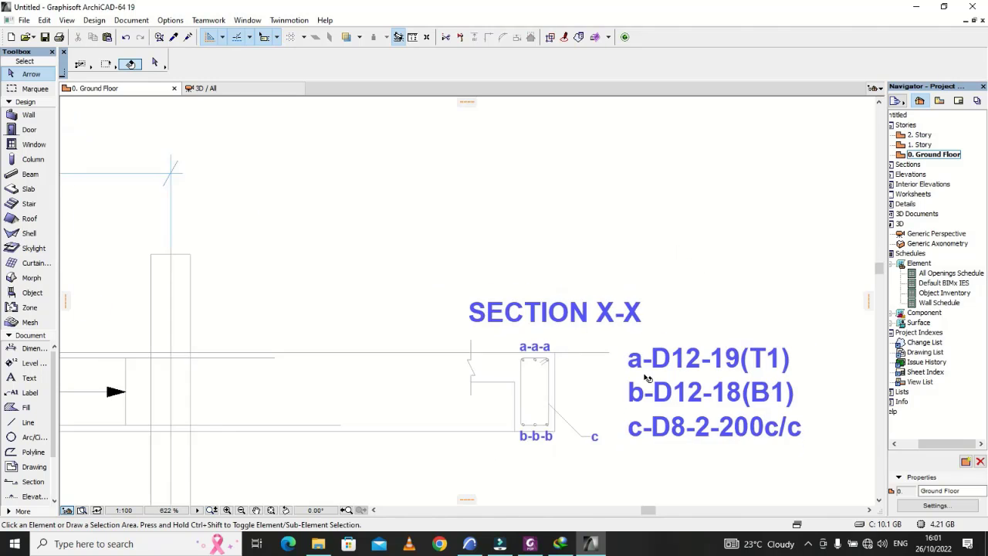
pyautogui.scroll(8, 569, 380)
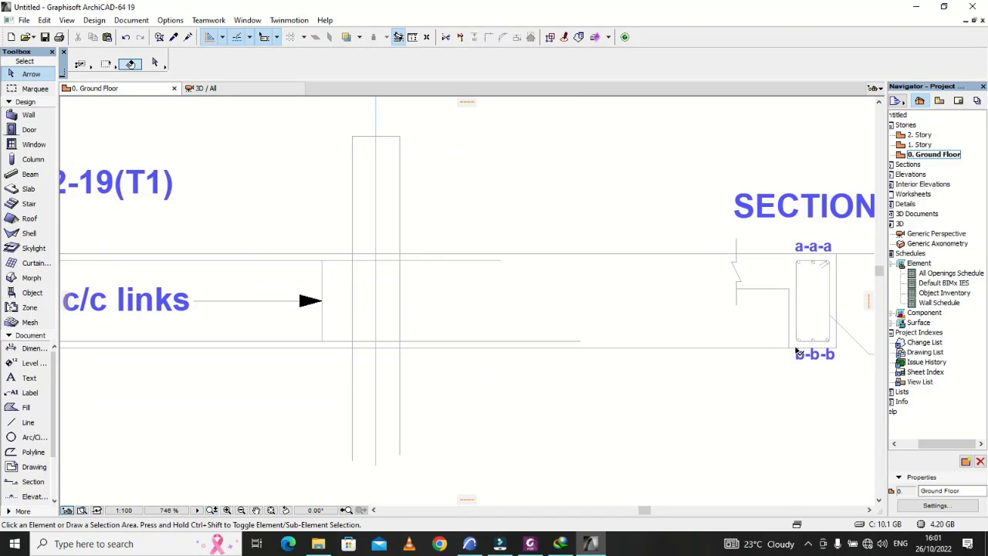
pyautogui.click(400, 311)
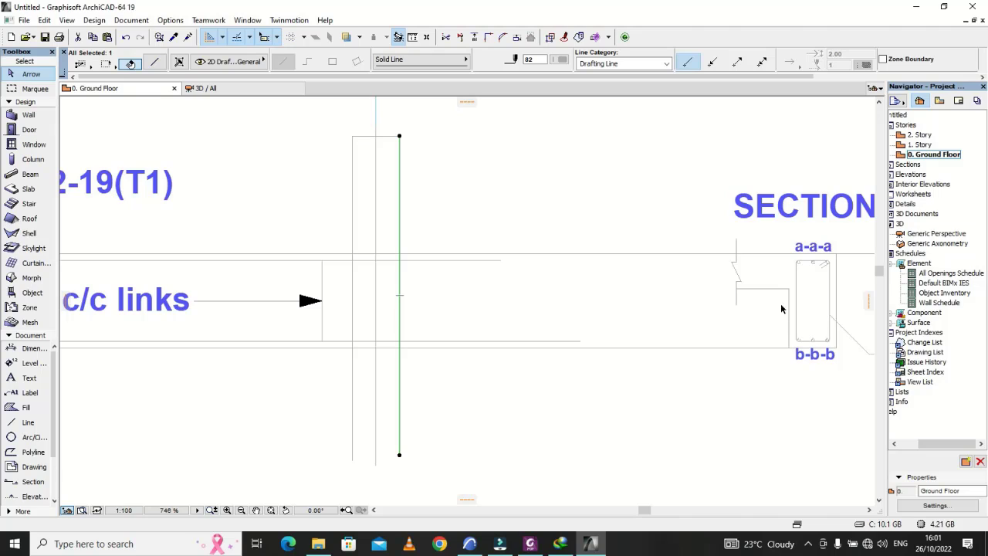
pyautogui.scroll(4, 739, 264)
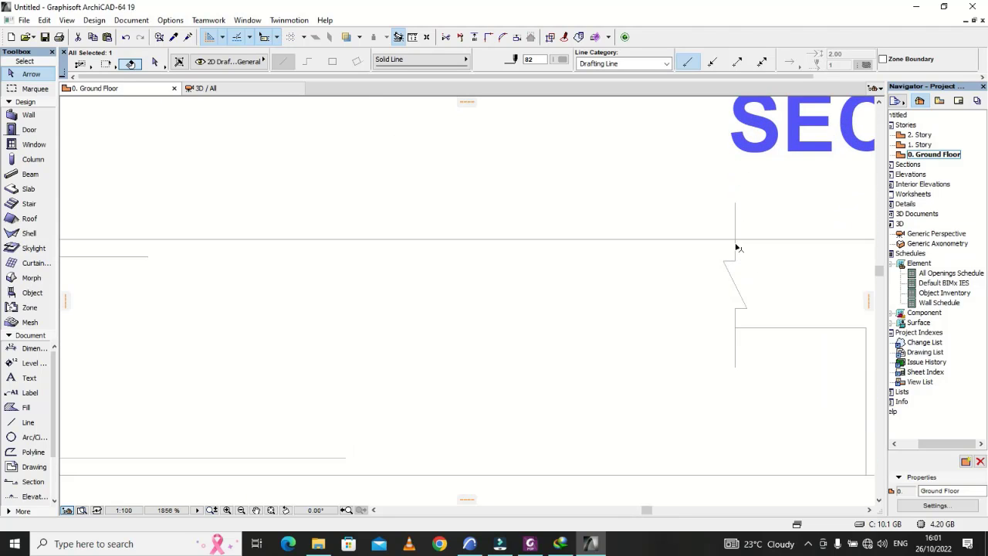
pyautogui.scroll(-3, 561, 242)
pyautogui.scroll(2, 704, 345)
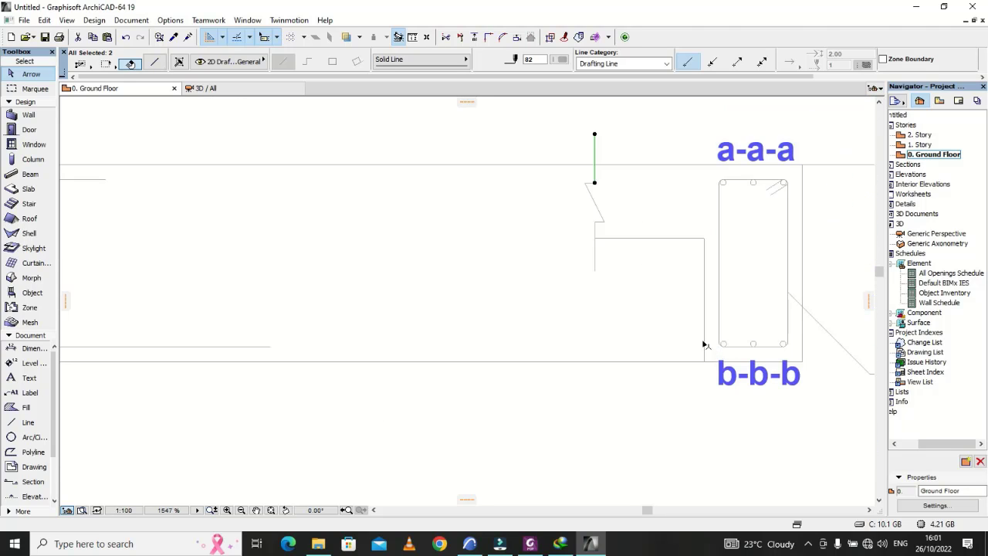
pyautogui.keyDown('shift'); pyautogui.click(704, 342); pyautogui.keyUp('shift')
pyautogui.keyDown('ctrl'); pyautogui.click(582, 361); pyautogui.keyUp('ctrl')
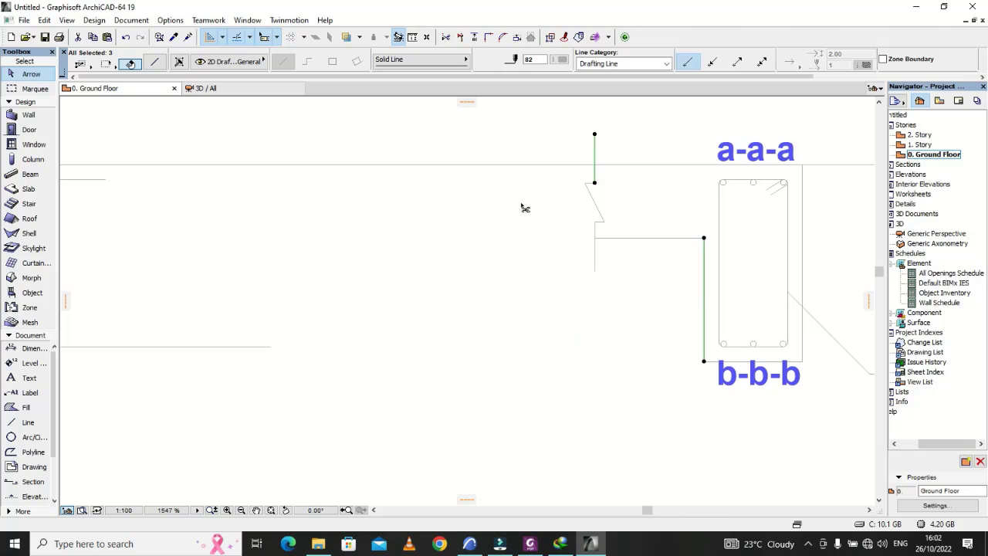
pyautogui.keyDown('ctrl'); pyautogui.click(523, 164); pyautogui.keyUp('ctrl')
pyautogui.click(530, 227)
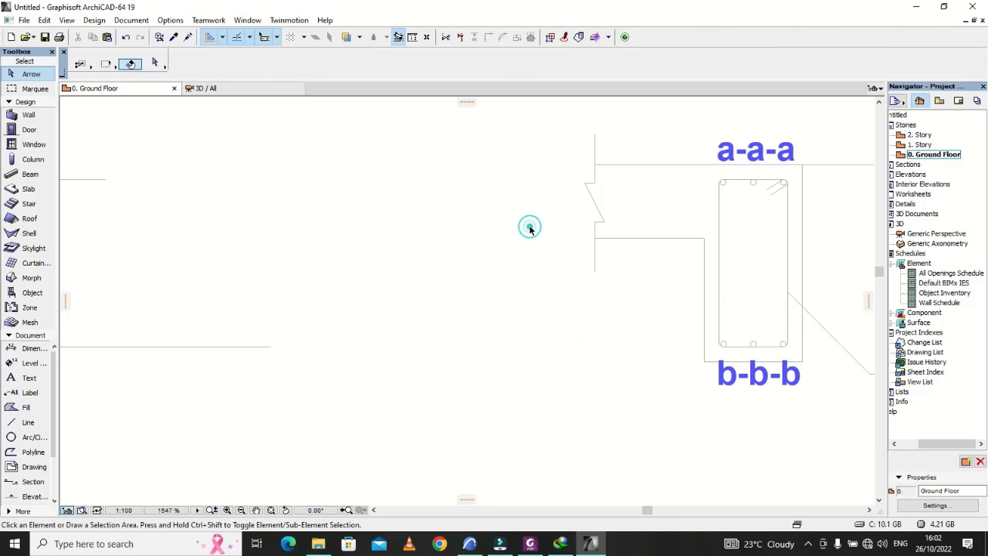
# Step: Examine the trimmed beam lines and the bar ends projecting past the right end column, along with the overall elevation
pyautogui.scroll(-3, 641, 300)
pyautogui.scroll(-3, 641, 299)
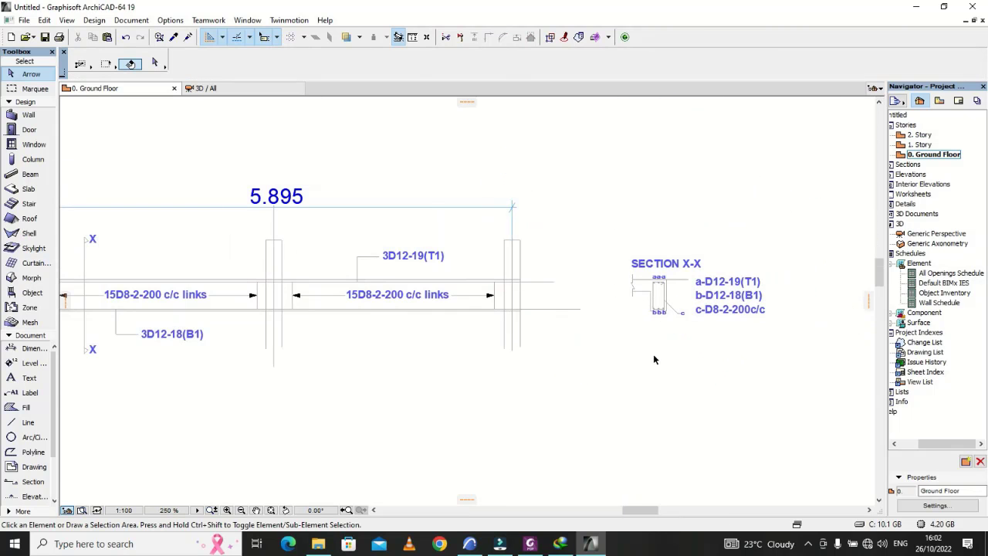
pyautogui.scroll(-2, 653, 356)
pyautogui.scroll(4, 676, 306)
pyautogui.scroll(3, 479, 344)
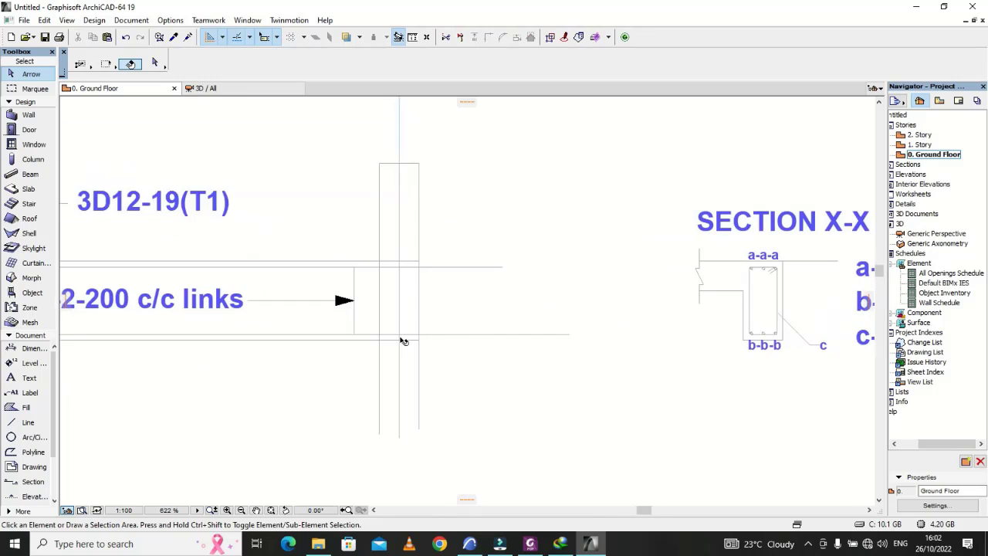
pyautogui.scroll(-5, 635, 369)
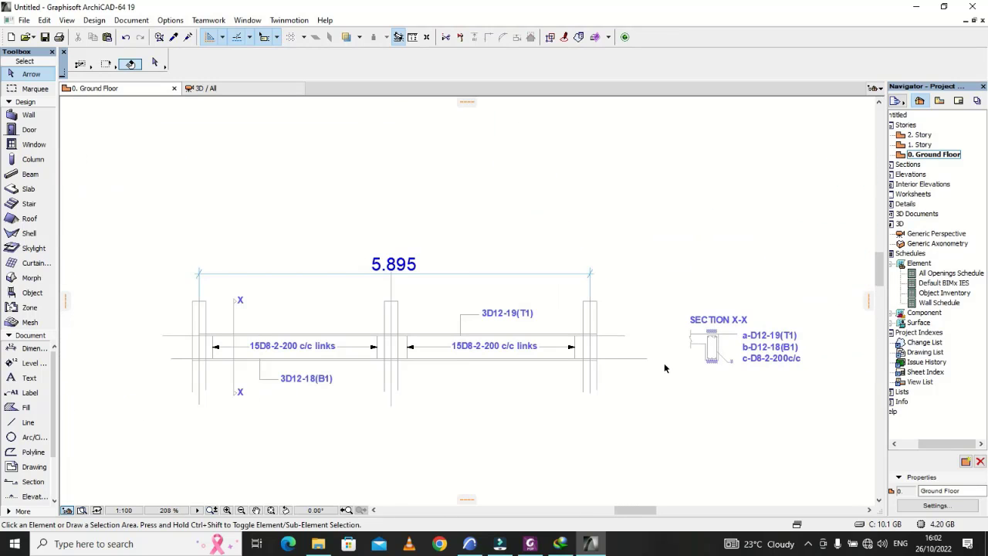
pyautogui.scroll(2, 479, 349)
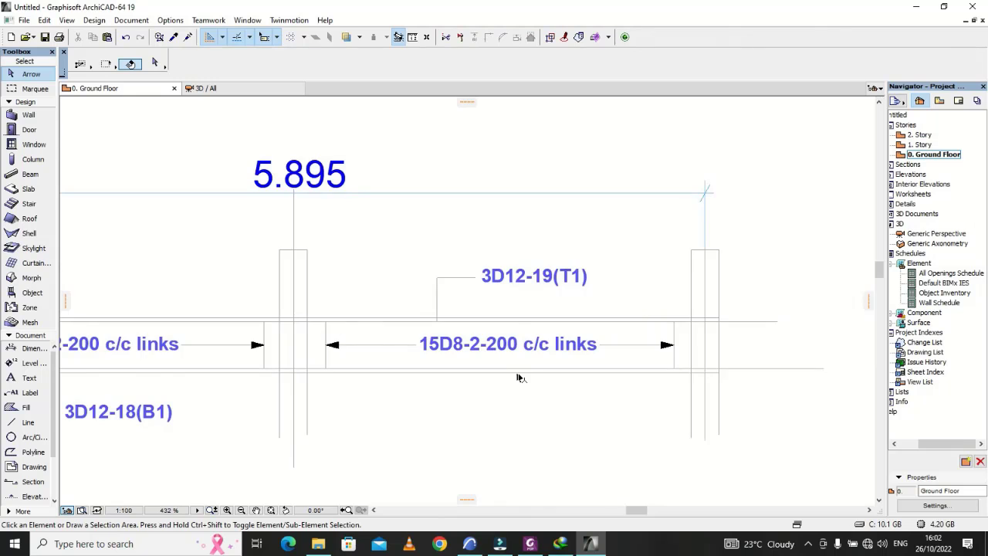
pyautogui.scroll(-3, 519, 378)
pyautogui.scroll(2, 434, 350)
pyautogui.scroll(-2, 531, 374)
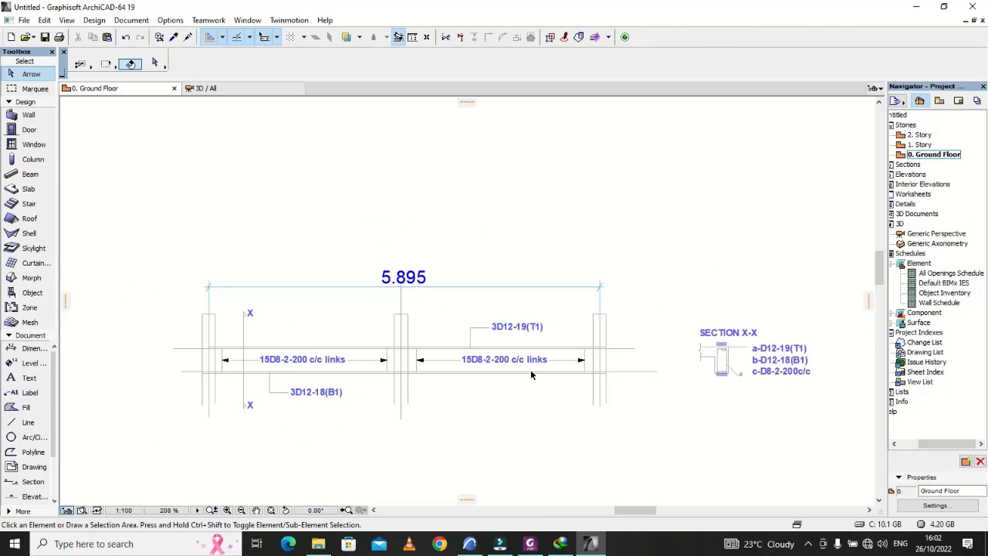
# Step: Shorten the bottom bar line at the right end to about 6375 mm, ending just inside the end column's outer face
pyautogui.scroll(3, 620, 378)
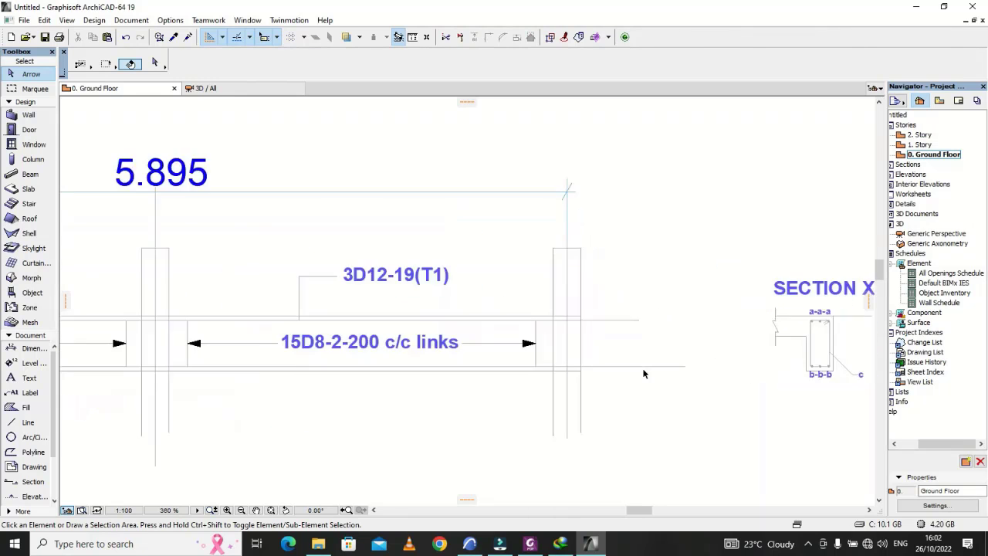
pyautogui.click(688, 365)
pyautogui.click(695, 366)
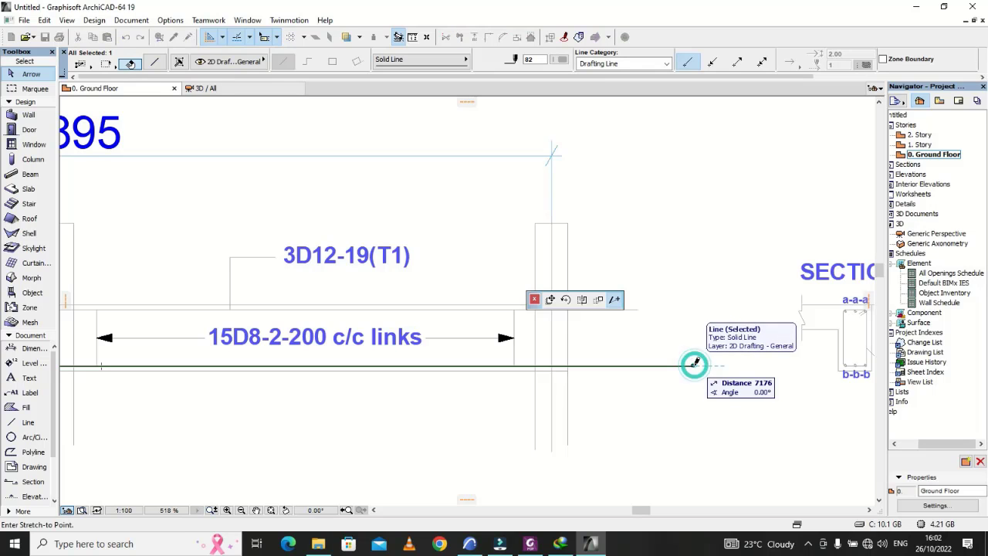
pyautogui.scroll(1, 572, 359)
pyautogui.scroll(5, 571, 360)
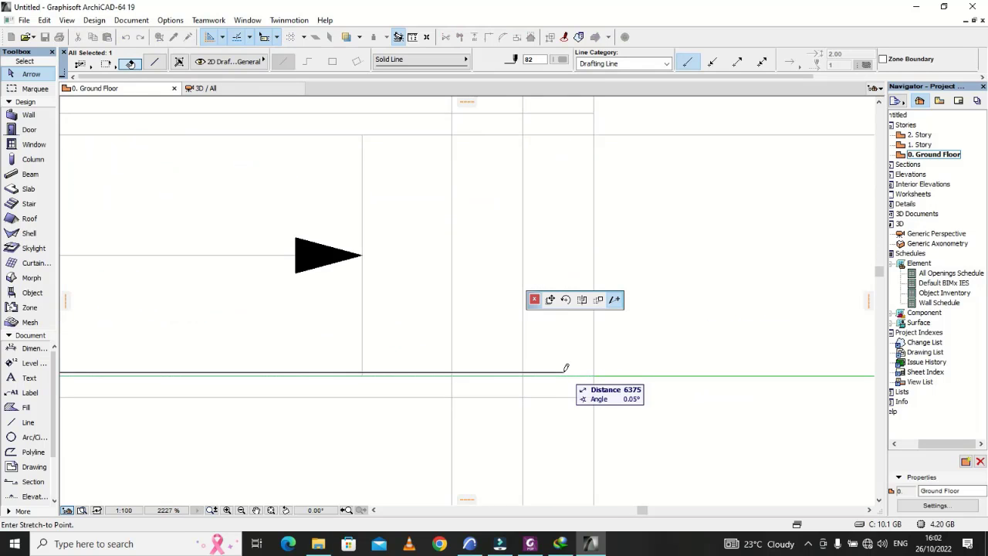
pyautogui.click(566, 372)
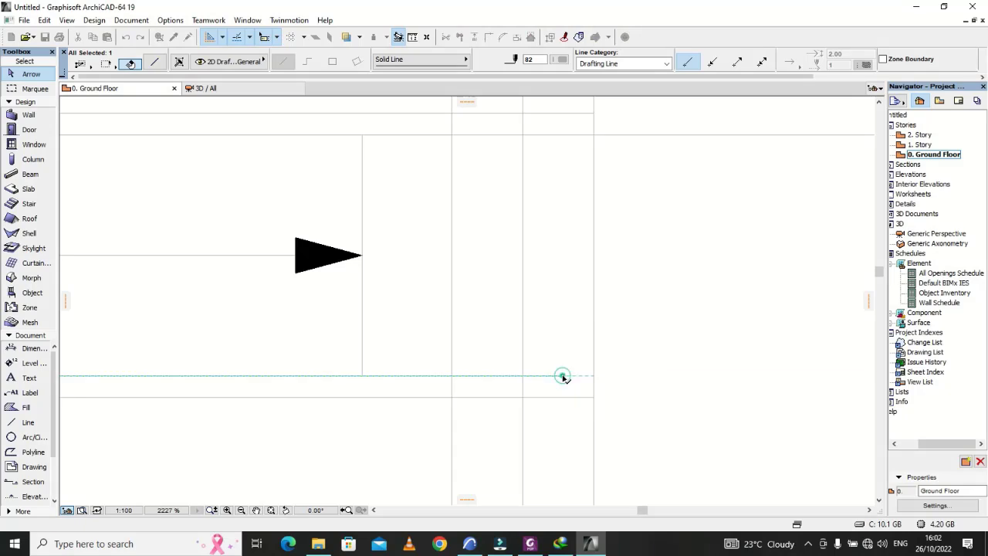
# Step: Shorten the top bar line at the right end column so its end aligns vertically with the bottom bar's end
pyautogui.scroll(-3, 584, 342)
pyautogui.click(626, 259)
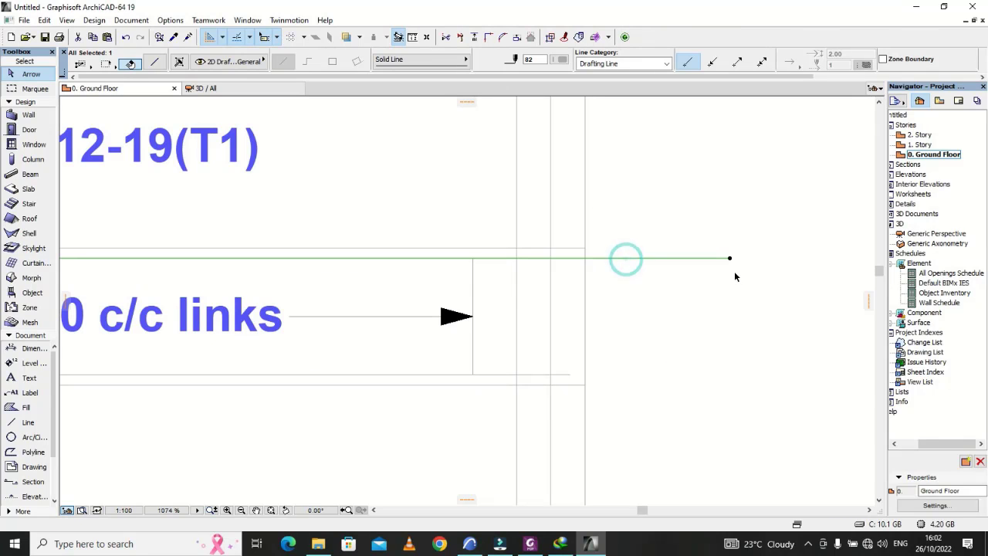
pyautogui.click(731, 259)
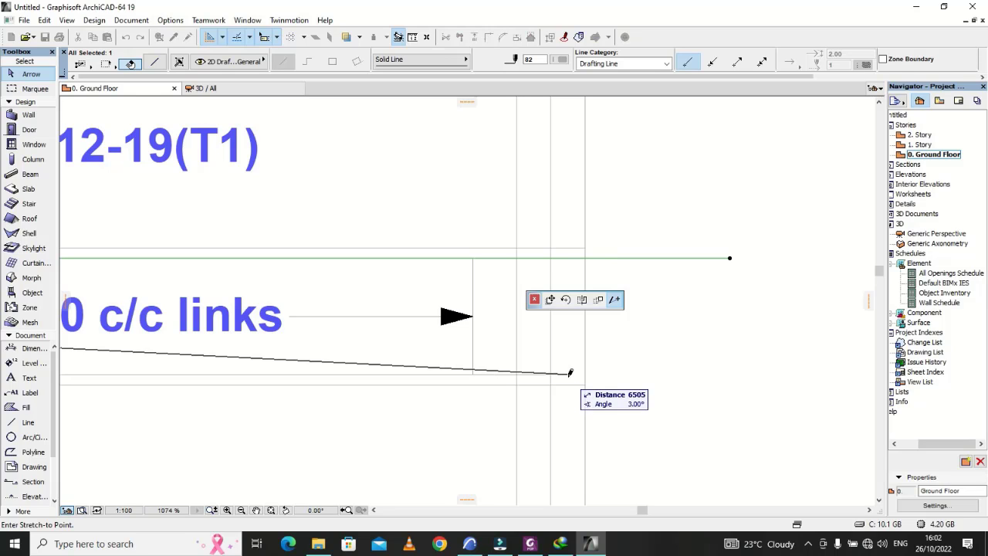
pyautogui.click(571, 257)
pyautogui.click(643, 314)
pyautogui.scroll(-5, 645, 314)
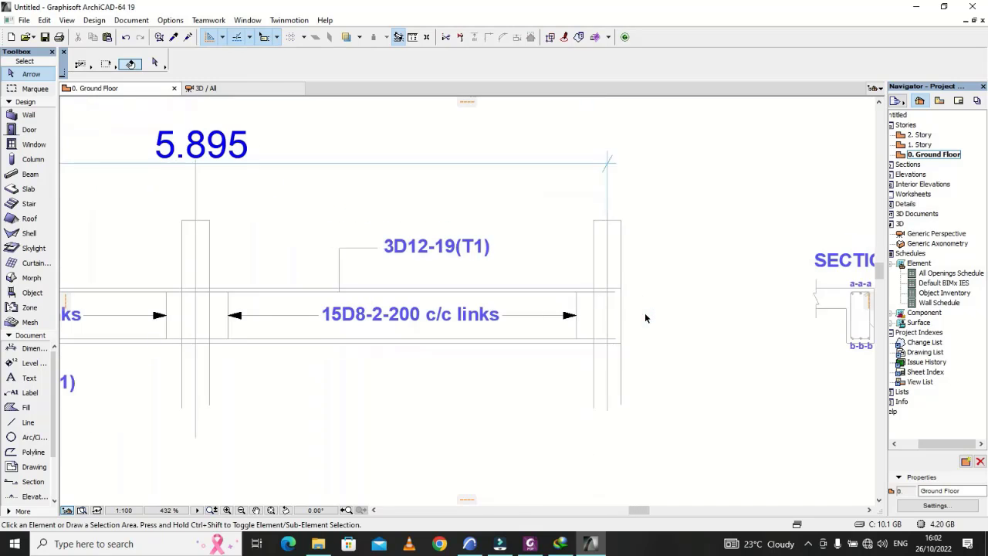
# Step: Shorten the top bar line at the beam's left end so it stops just inside the end column's outer face
pyautogui.scroll(-5, 689, 359)
pyautogui.scroll(9, 328, 336)
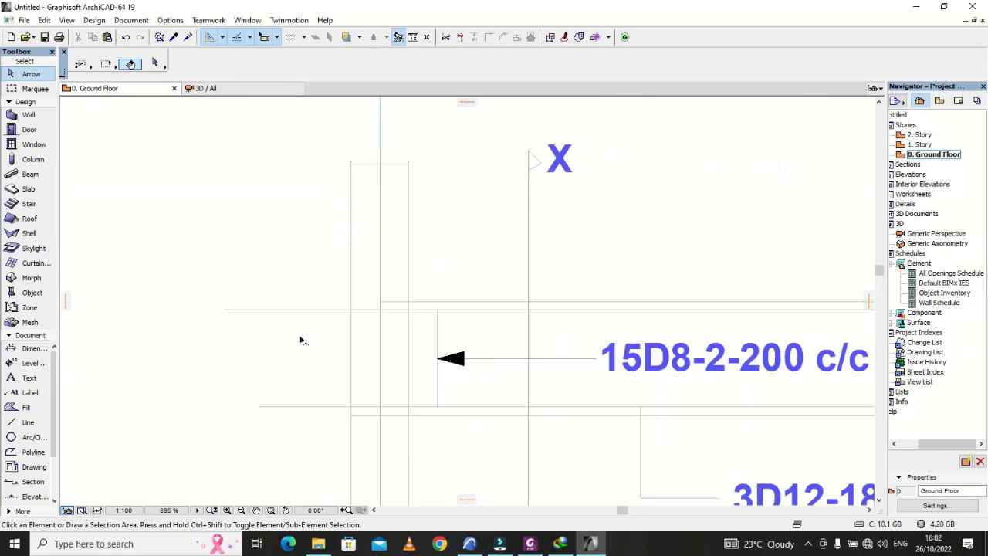
pyautogui.click(222, 310)
pyautogui.click(223, 309)
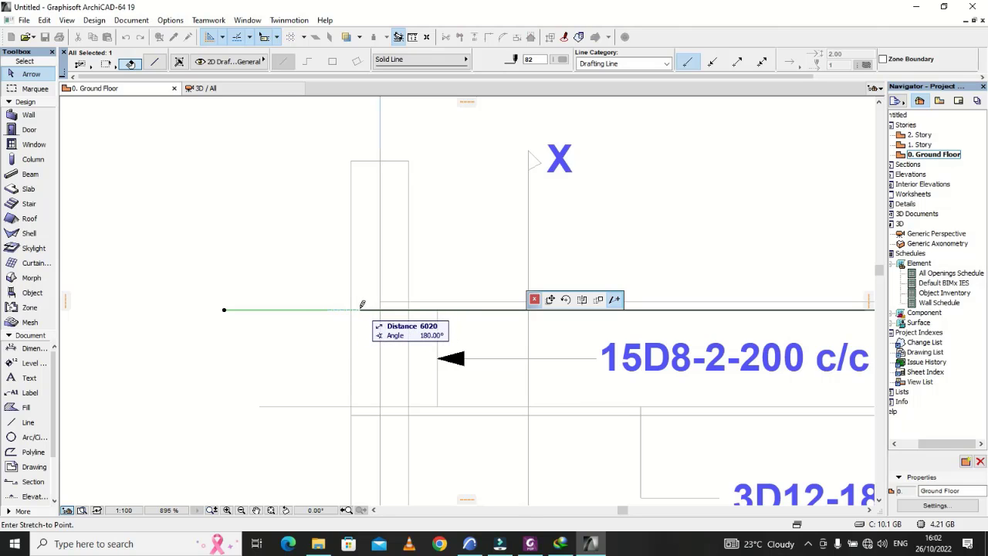
pyautogui.click(365, 309)
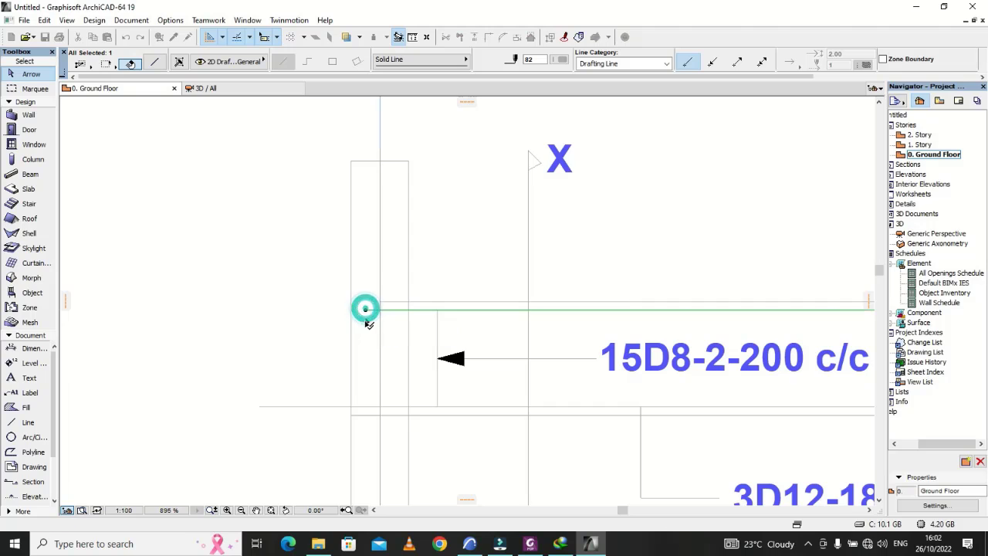
# Step: Shorten the bottom bar line at the left end column to about 6000 mm, aligned with the top bar's end
pyautogui.click(369, 407)
pyautogui.click(259, 407)
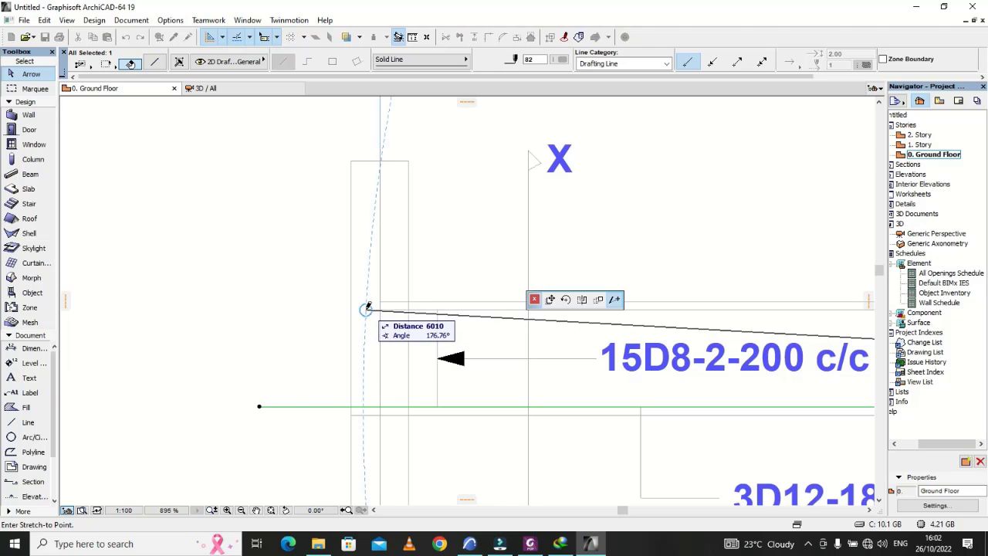
pyautogui.click(366, 405)
pyautogui.click(304, 365)
# Step: Review the full beam elevation and check the shortened bar ends within the right end column
pyautogui.scroll(-1, 227, 309)
pyautogui.scroll(-6, 227, 308)
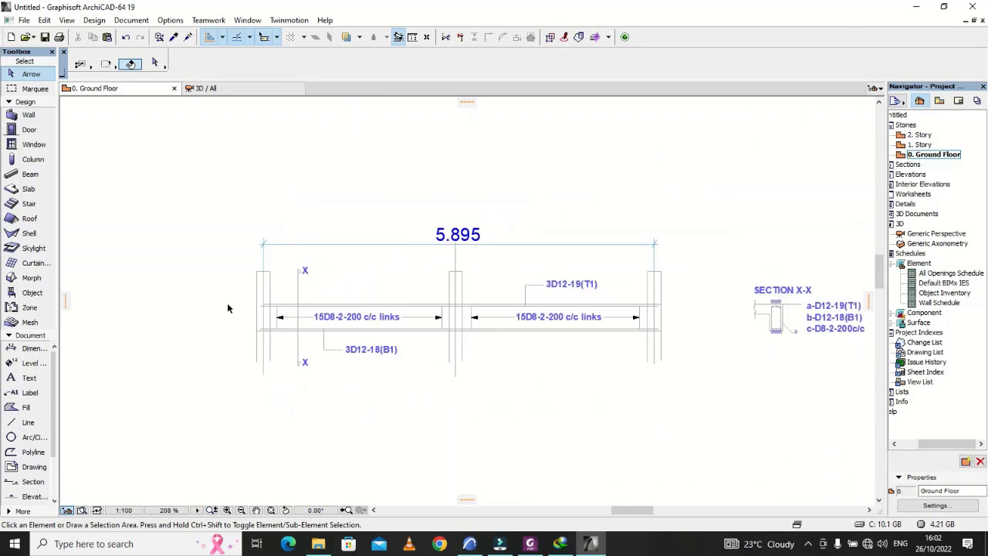
pyautogui.scroll(8, 437, 319)
pyautogui.scroll(4, 440, 316)
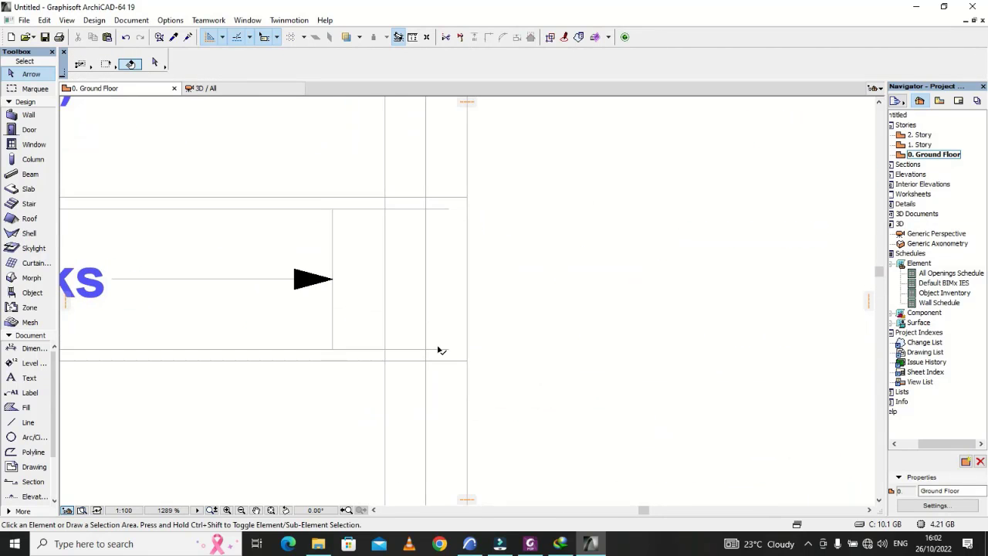
pyautogui.scroll(-5, 573, 386)
pyautogui.scroll(-4, 573, 384)
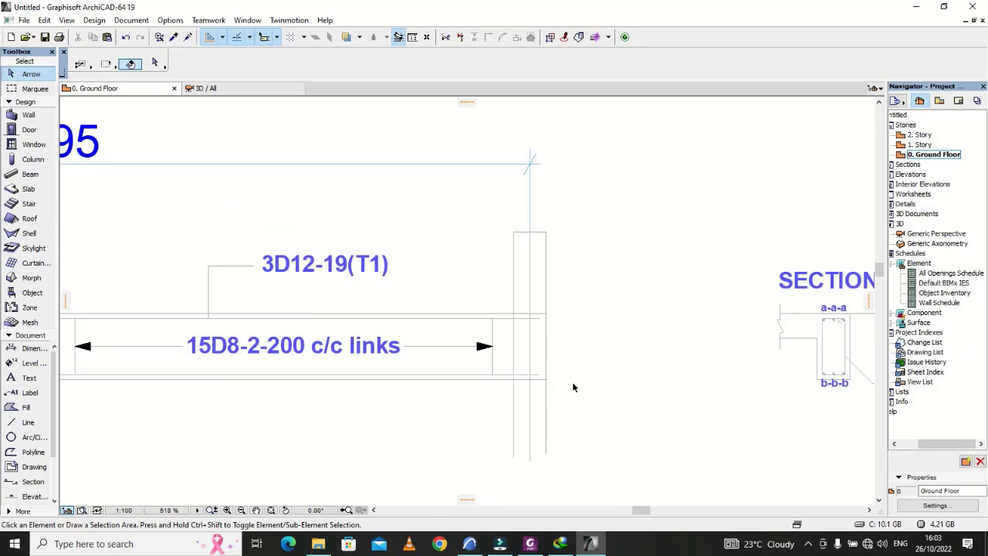
pyautogui.scroll(4, 573, 387)
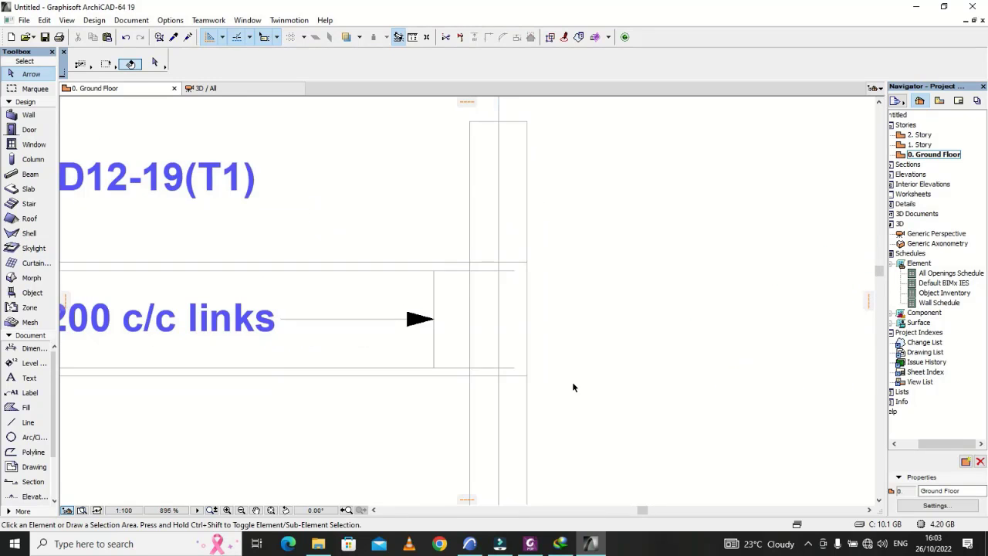
pyautogui.scroll(-3, 573, 386)
pyautogui.scroll(2, 572, 383)
pyautogui.scroll(-3, 569, 391)
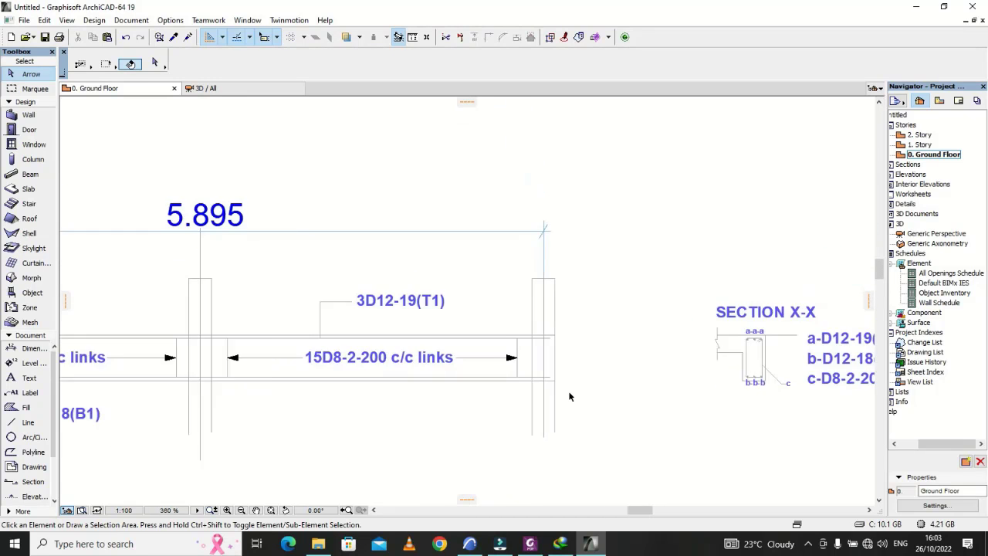
# Step: Draw a 300 mm vertical hook line upward from the bottom bar's end inside the right end column
pyautogui.scroll(3, 554, 356)
pyautogui.scroll(3, 584, 355)
pyautogui.scroll(-1, 585, 357)
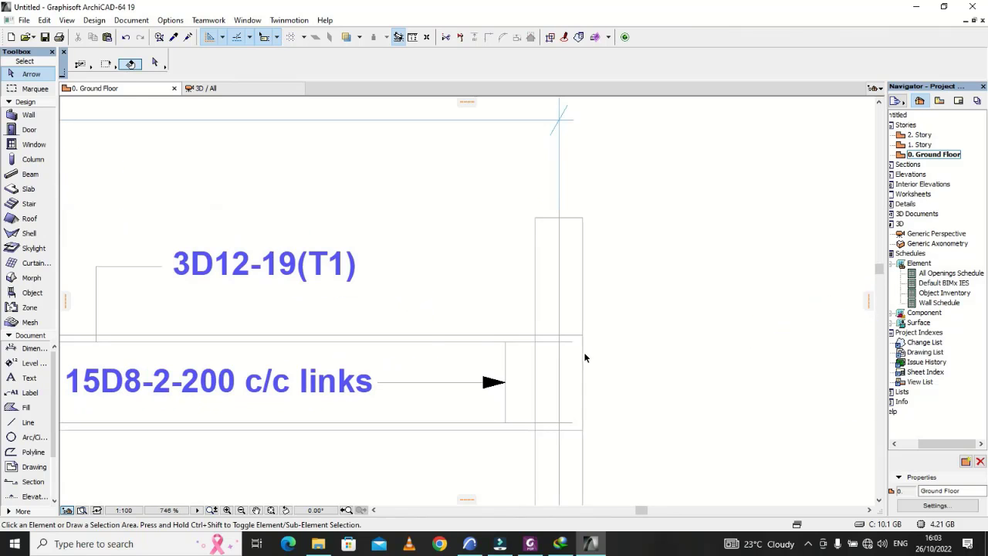
pyautogui.scroll(-4, 335, 310)
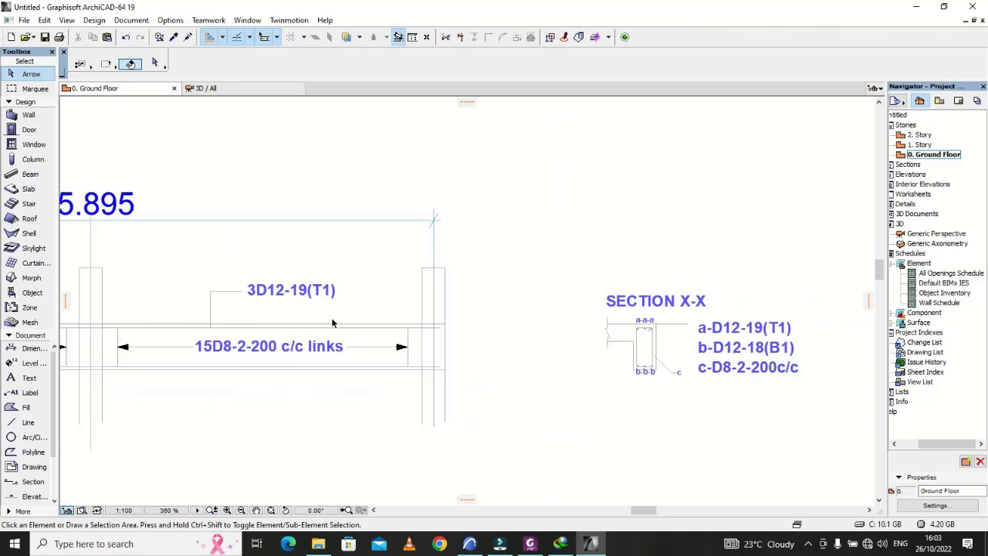
pyautogui.click(28, 422)
pyautogui.scroll(2, 488, 345)
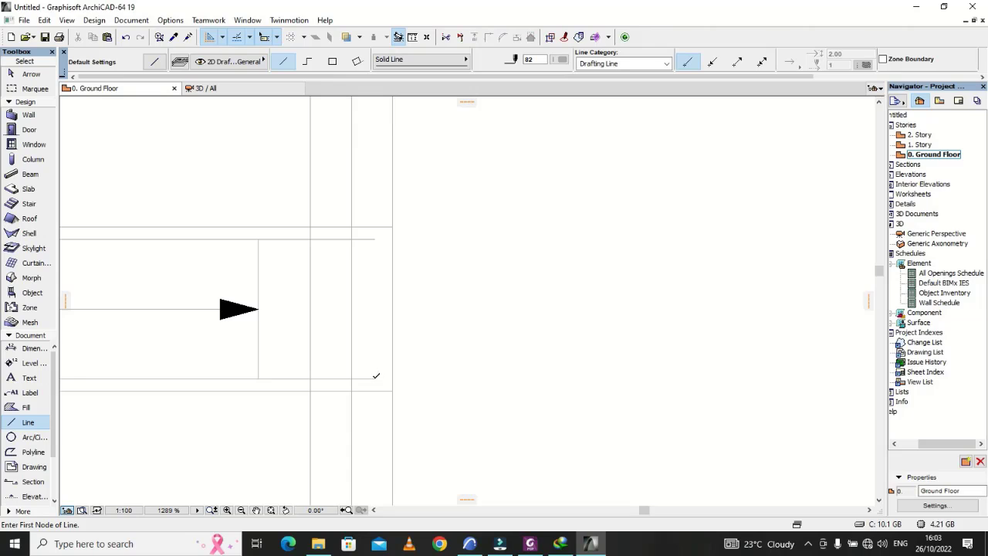
pyautogui.click(374, 378)
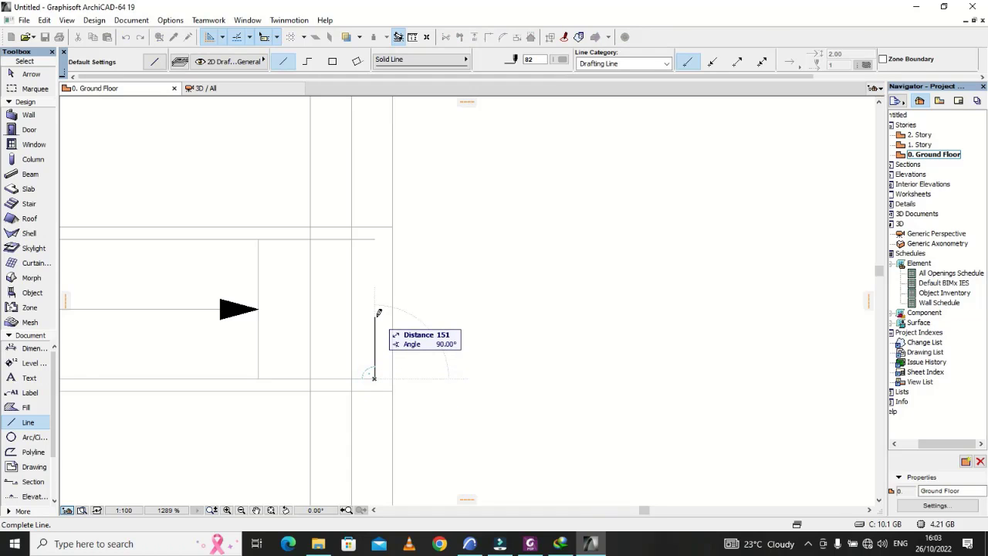
pyautogui.write('30')
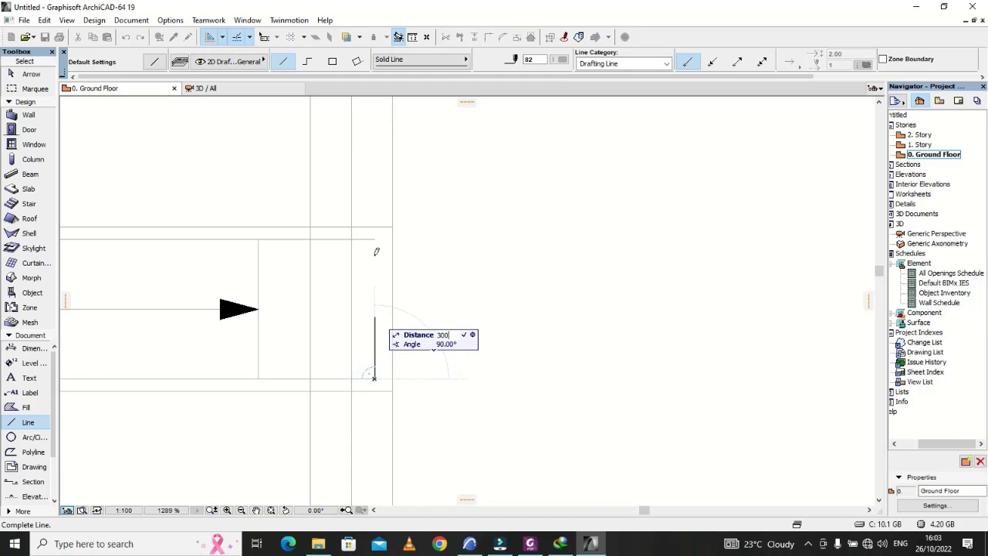
pyautogui.write('0')
pyautogui.press('Return')
pyautogui.scroll(1, 444, 216)
pyautogui.press('Escape')
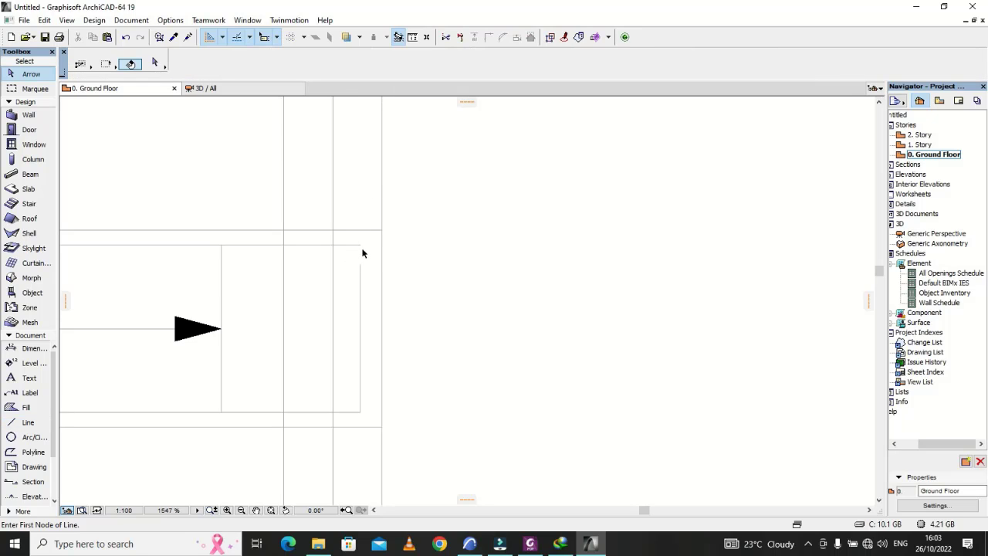
# Step: Shorten the top bar line's right end slightly so it stops just inside the bottom bar's vertical hook
pyautogui.click(360, 247)
pyautogui.scroll(3, 362, 243)
pyautogui.click(359, 242)
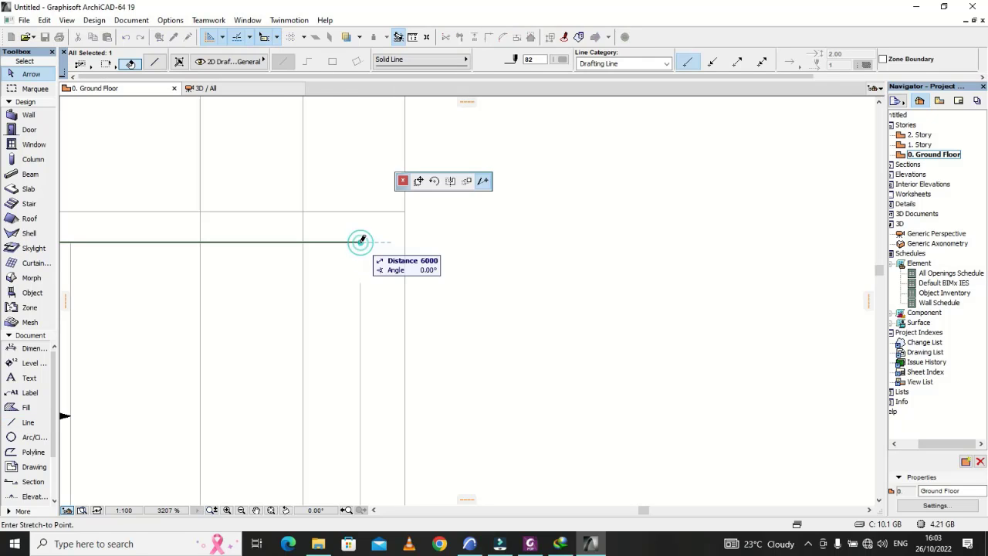
pyautogui.click(354, 241)
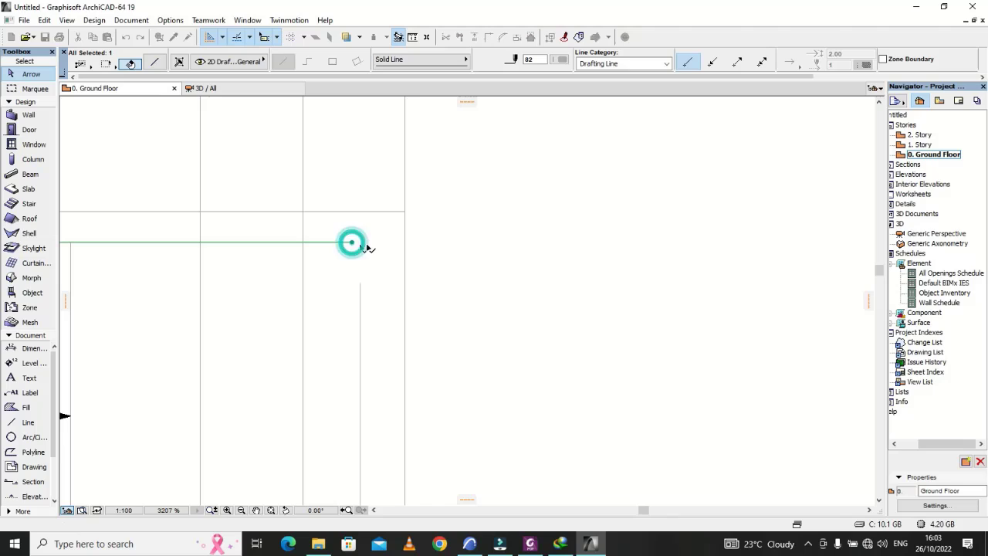
pyautogui.click(479, 276)
pyautogui.scroll(-3, 285, 250)
# Step: Draw a 300 mm vertical hook line downward from the top bar's end inside the right end column
pyautogui.click(28, 423)
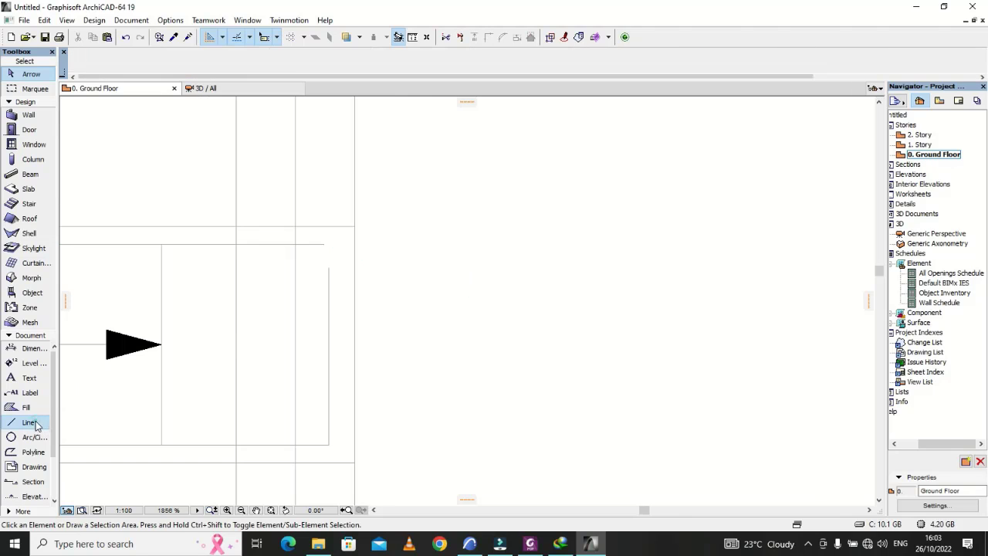
pyautogui.click(324, 245)
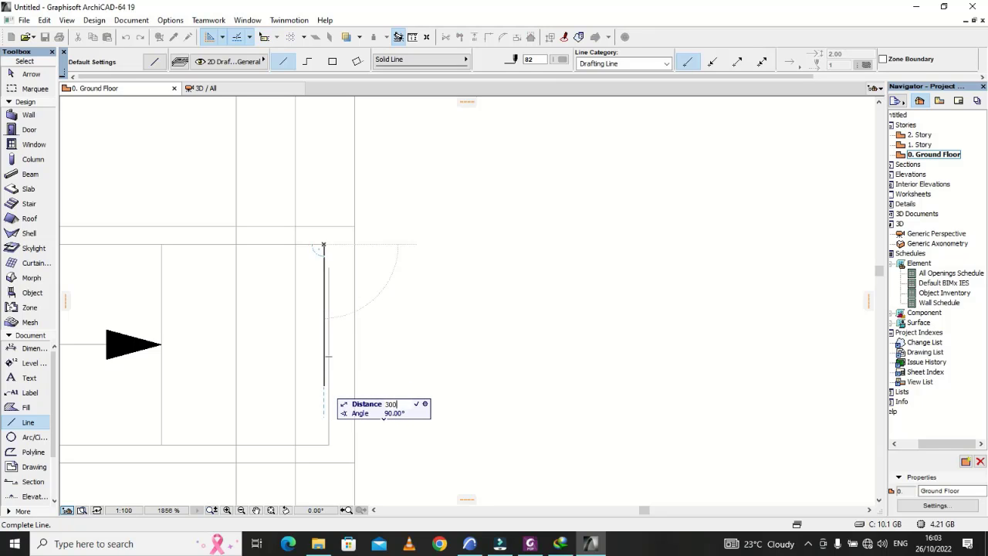
pyautogui.click(324, 419)
pyautogui.scroll(-10, 542, 407)
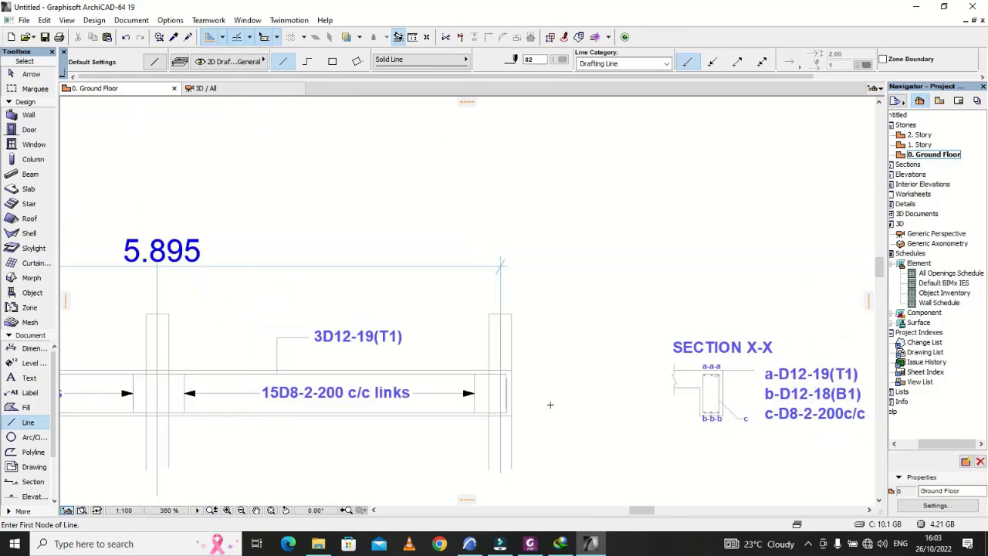
# Step: Draw a 300 mm vertical hook line downward from the top bar's end inside the left end column
pyautogui.scroll(10, 259, 408)
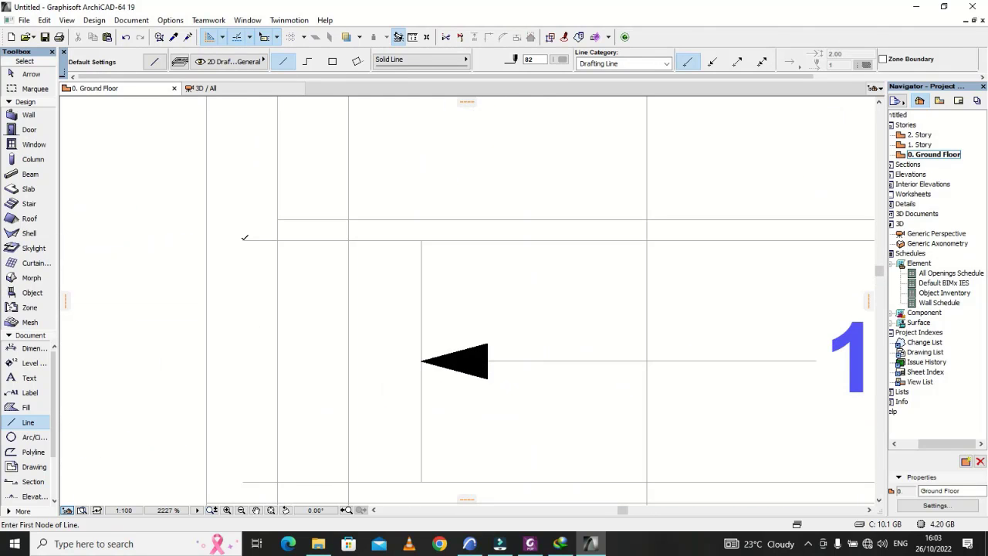
pyautogui.click(243, 241)
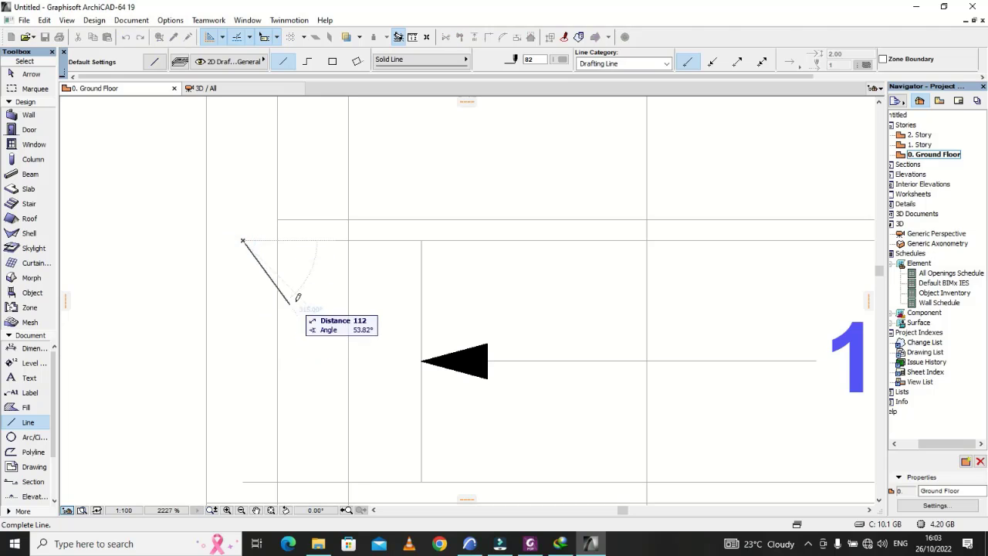
pyautogui.press('Escape')
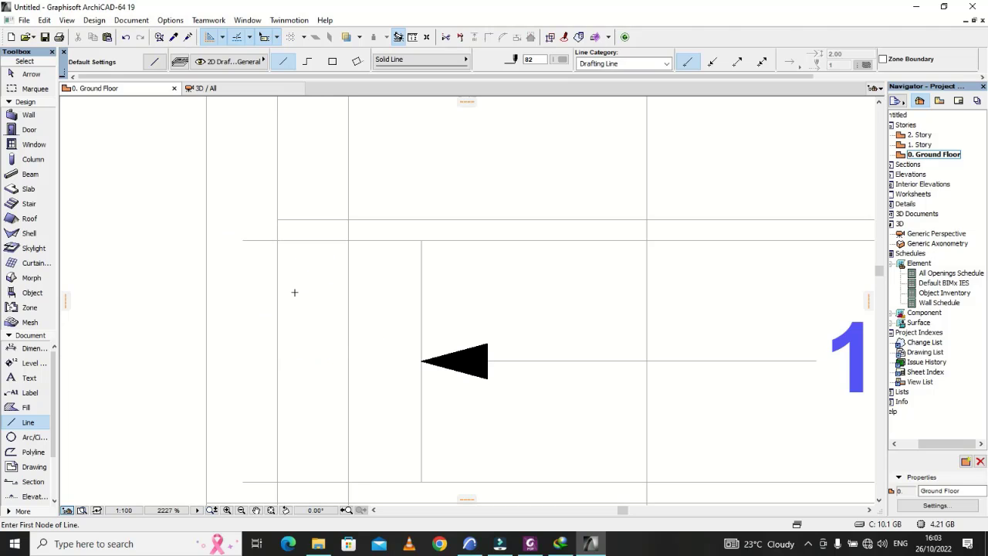
pyautogui.click(242, 241)
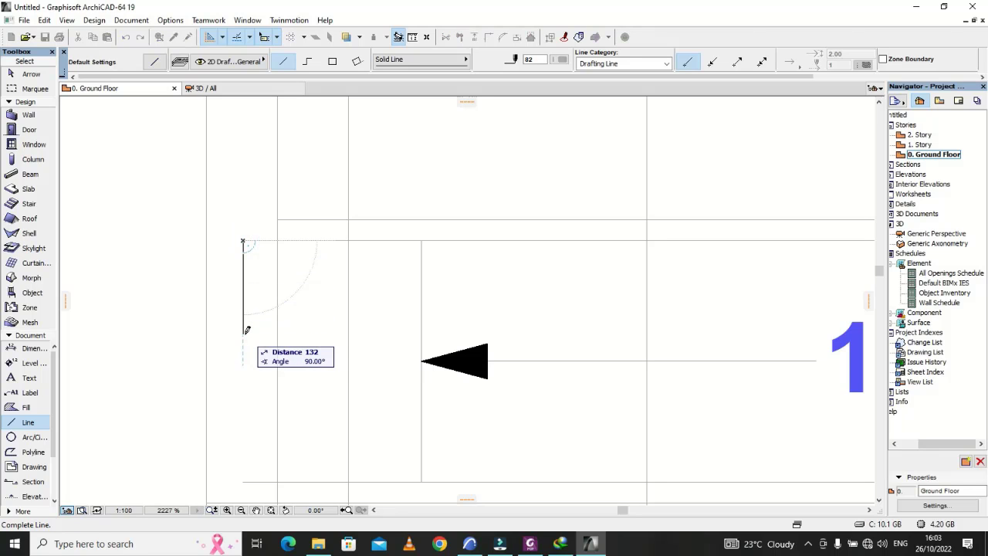
pyautogui.write('2.')
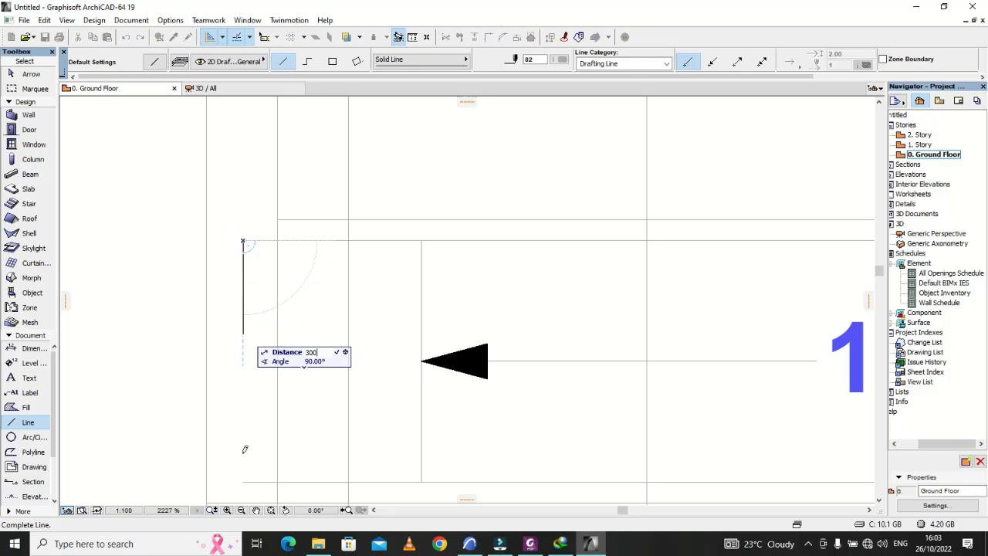
pyautogui.write('00')
pyautogui.press('Return')
pyautogui.press('Escape')
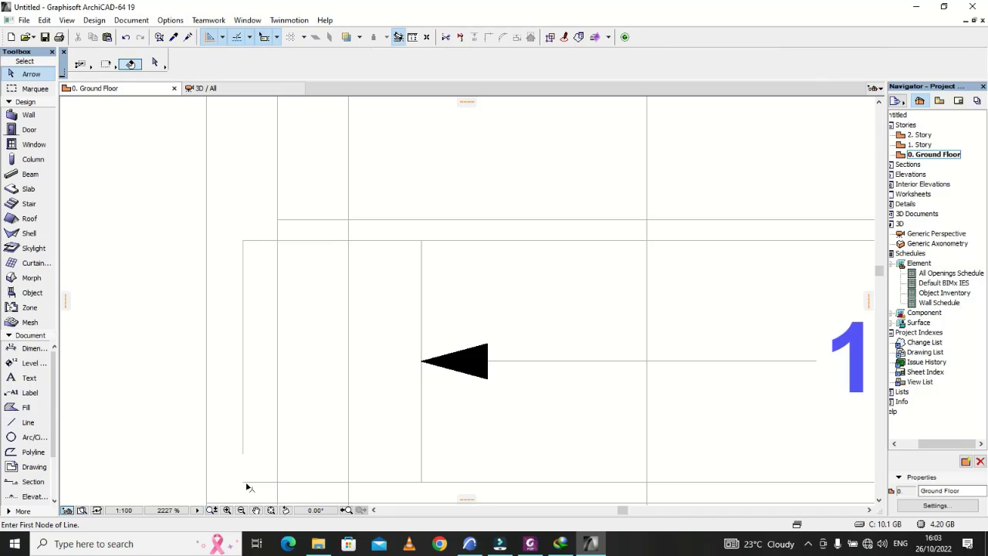
# Step: Stretch the bottom bar line's left end slightly outward past the top bar's hook line
pyautogui.click(241, 482)
pyautogui.click(242, 481)
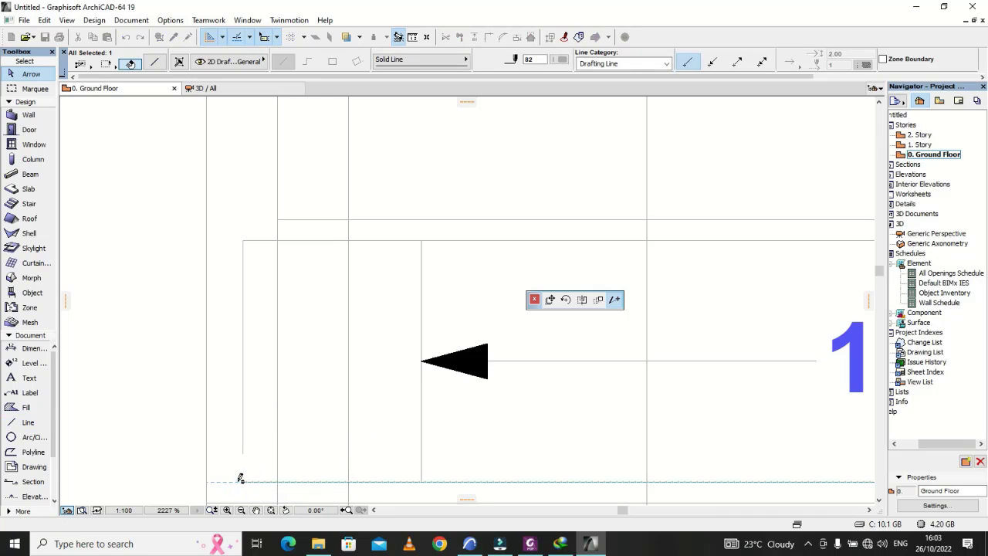
pyautogui.click(239, 480)
pyautogui.press('Escape')
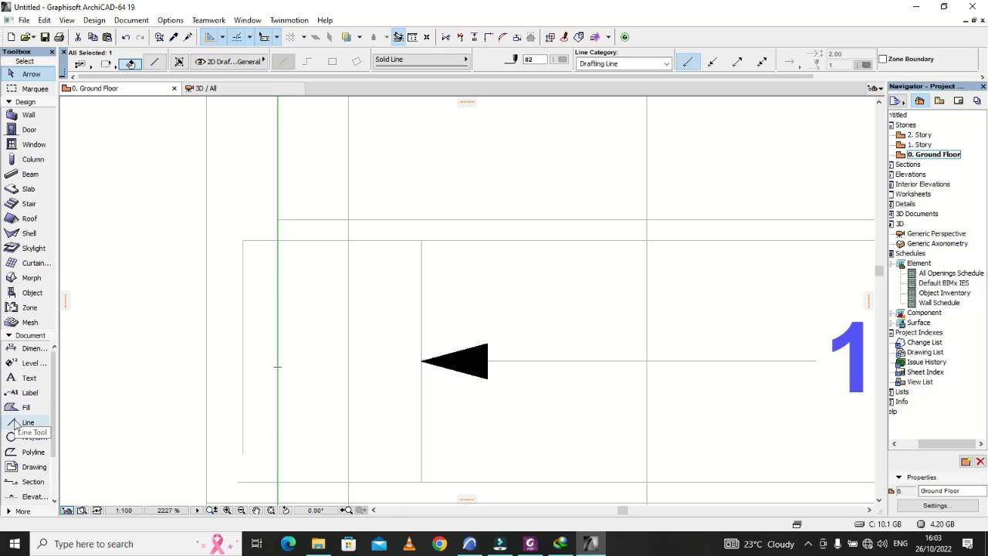
# Step: Draw a 300 mm vertical hook line upward from the bottom bar's end inside the left end column
pyautogui.click(23, 422)
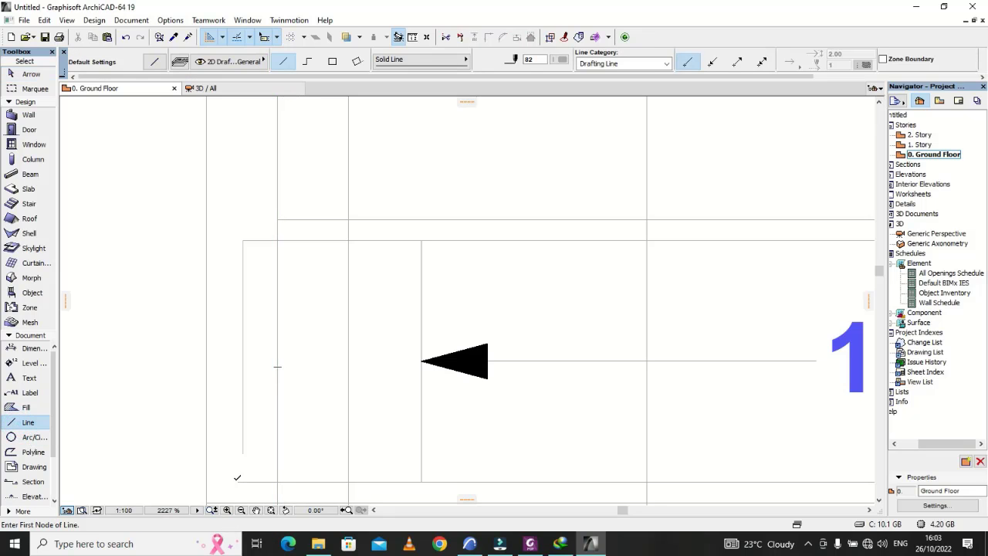
pyautogui.click(238, 480)
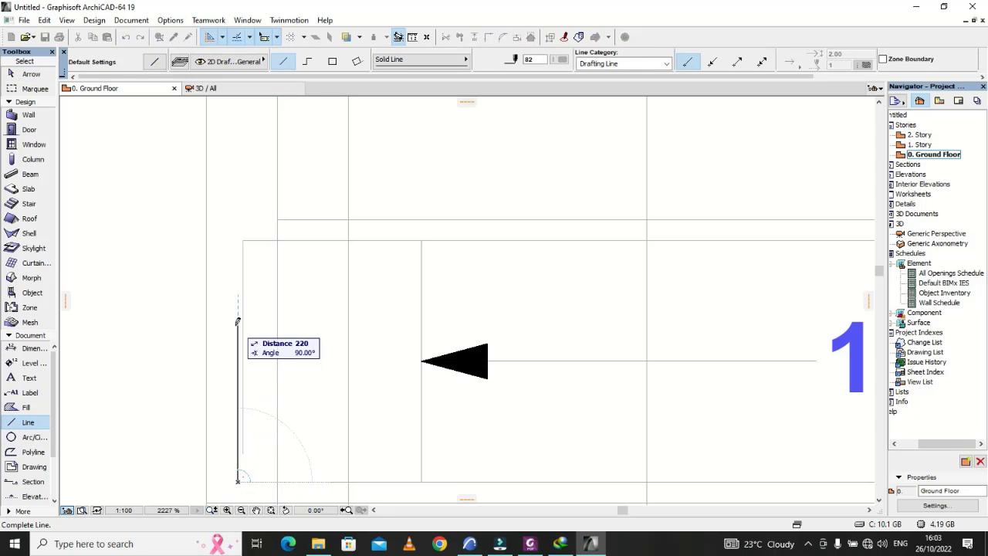
pyautogui.write('300')
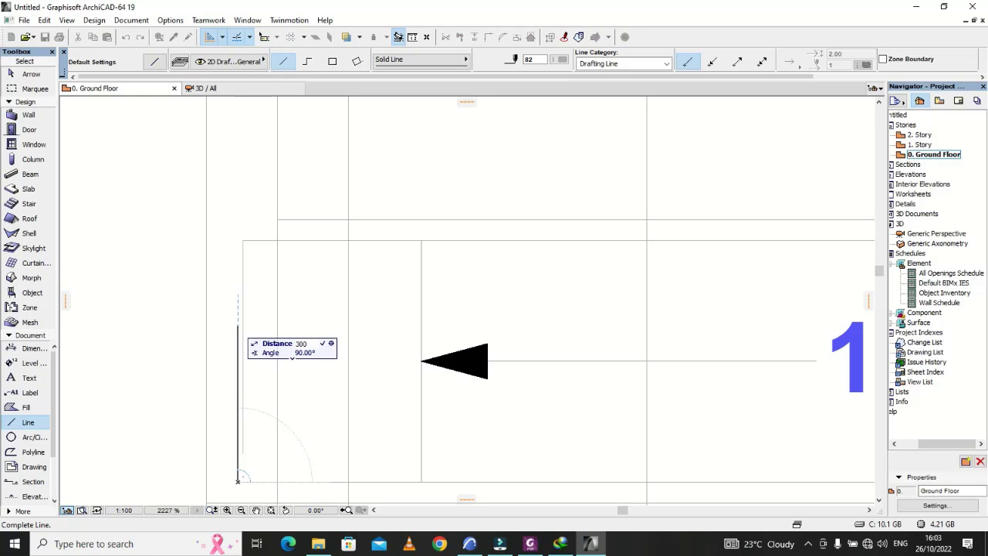
pyautogui.press('Return')
pyautogui.press('Escape')
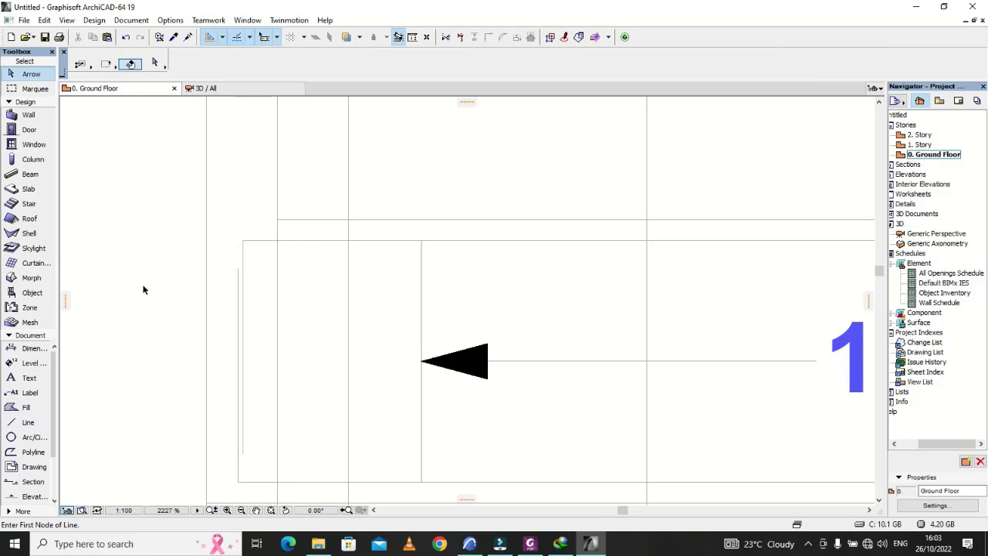
pyautogui.scroll(-10, 129, 289)
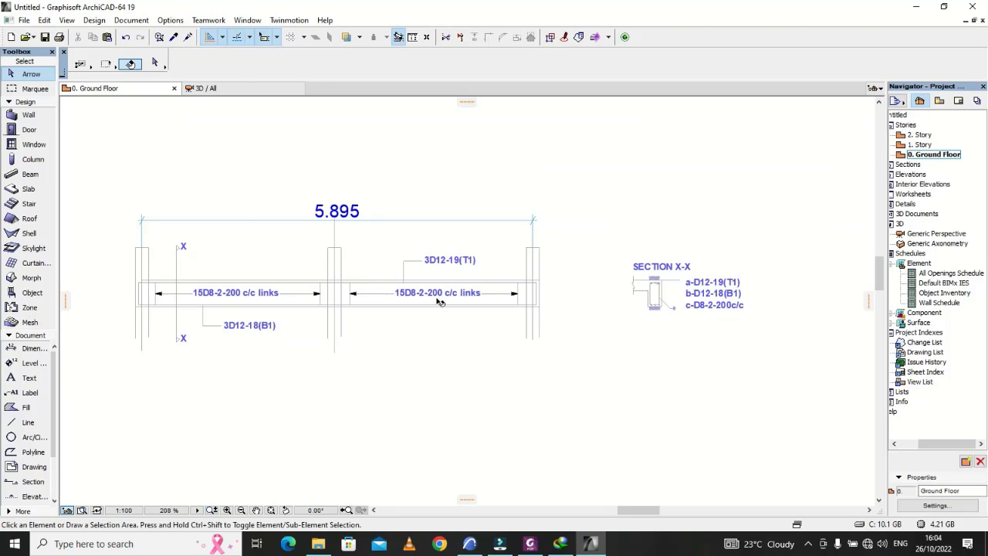
# Step: Trim the left end column's face lines and centre line below the beam, using the beam's bottom line as the cutting edge
pyautogui.scroll(2, 437, 300)
pyautogui.scroll(-2, 347, 267)
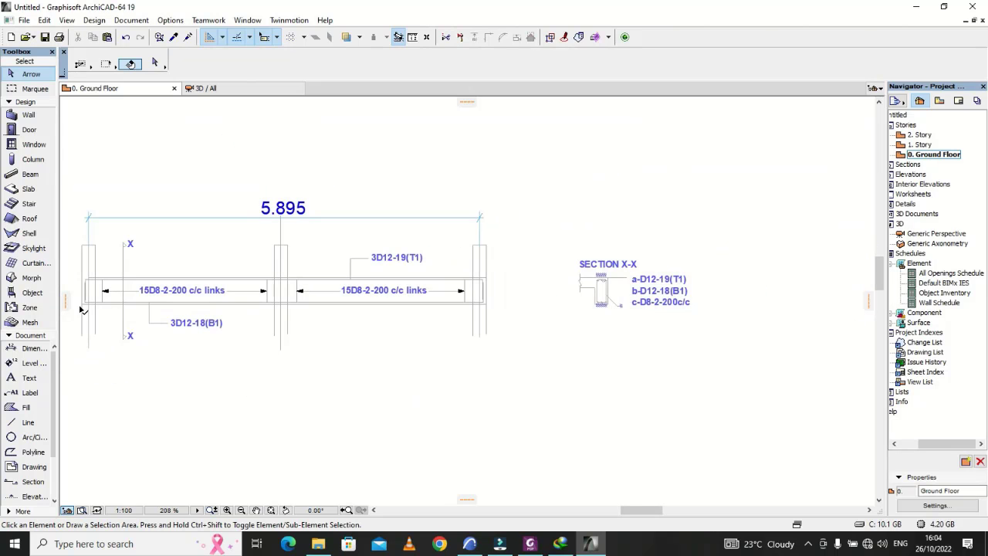
pyautogui.scroll(8, 82, 308)
pyautogui.click(133, 302)
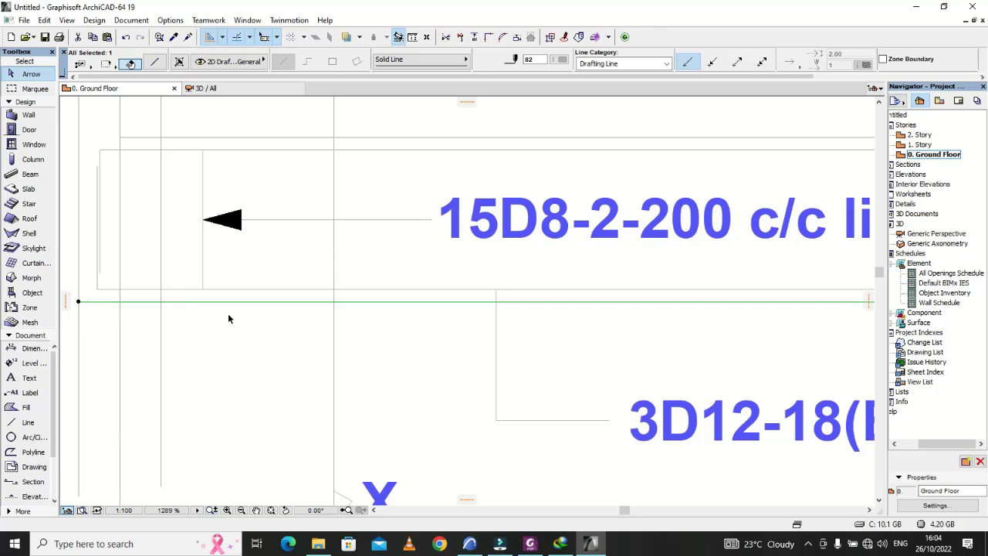
pyautogui.scroll(-4, 228, 314)
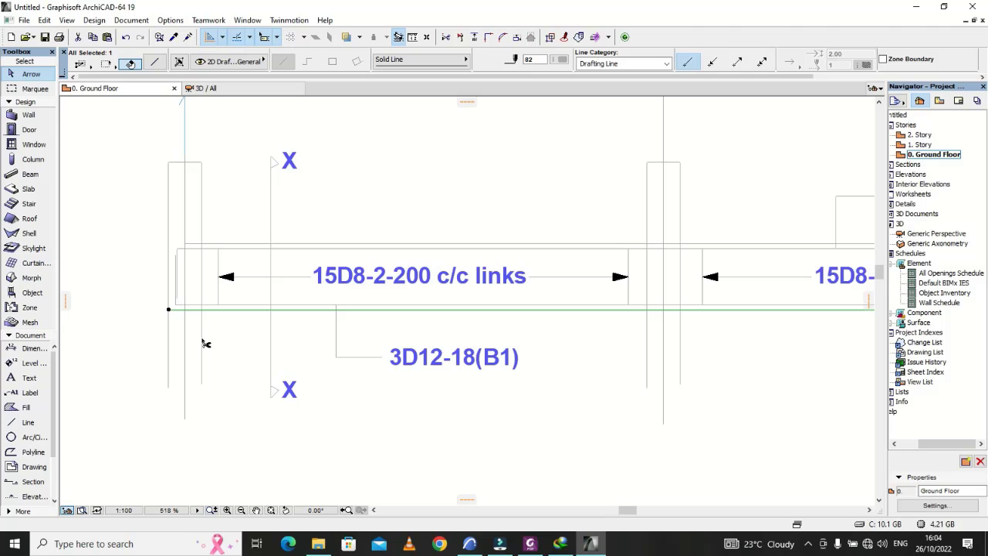
pyautogui.keyDown('ctrl'); pyautogui.click(201, 340); pyautogui.keyUp('ctrl')
pyautogui.keyDown('ctrl'); pyautogui.click(186, 341); pyautogui.keyUp('ctrl')
pyautogui.keyDown('ctrl'); pyautogui.click(168, 330); pyautogui.keyUp('ctrl')
# Step: Trim the middle column's face lines and centre line where they extend below the beam's bottom line
pyautogui.scroll(-3, 494, 374)
pyautogui.scroll(5, 408, 337)
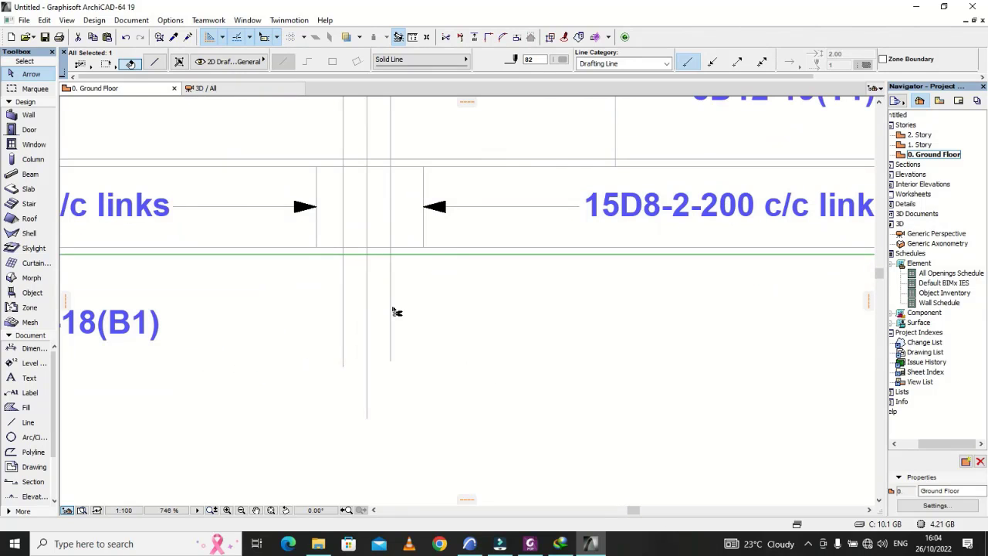
pyautogui.keyDown('ctrl'); pyautogui.click(391, 306); pyautogui.keyUp('ctrl')
pyautogui.keyDown('ctrl'); pyautogui.click(367, 298); pyautogui.keyUp('ctrl')
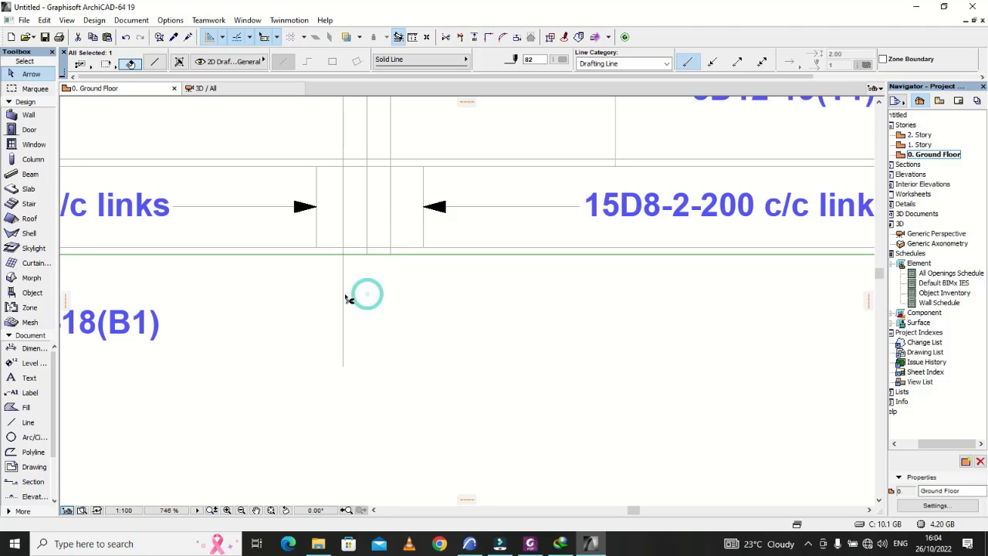
pyautogui.keyDown('ctrl'); pyautogui.click(344, 294); pyautogui.keyUp('ctrl')
# Step: Trim the right end column's face lines and centre line back to the beam's bottom line
pyautogui.scroll(-3, 528, 309)
pyautogui.scroll(3, 529, 304)
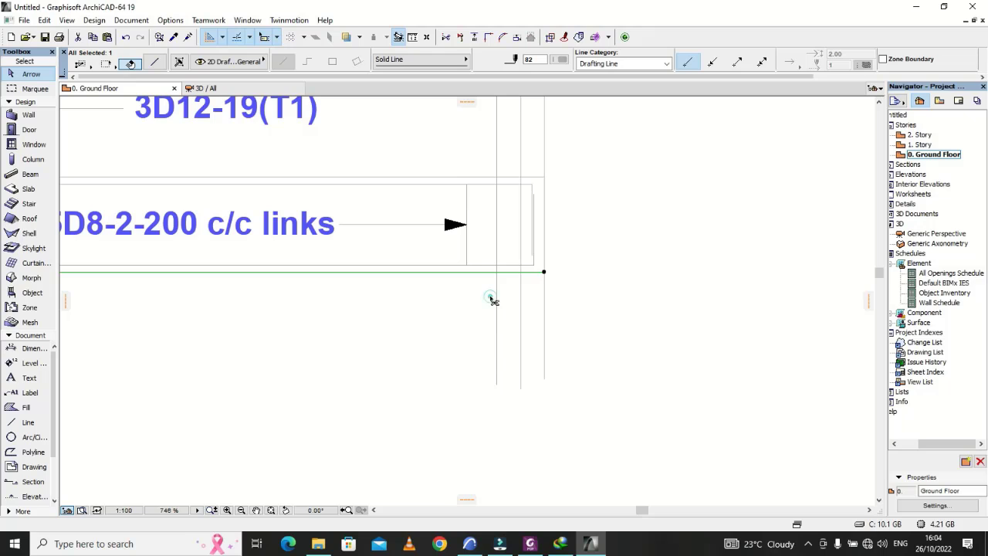
pyautogui.keyDown('ctrl'); pyautogui.click(492, 299); pyautogui.keyUp('ctrl')
pyautogui.keyDown('ctrl'); pyautogui.click(520, 313); pyautogui.keyUp('ctrl')
pyautogui.keyDown('ctrl'); pyautogui.click(546, 310); pyautogui.keyUp('ctrl')
pyautogui.scroll(-5, 595, 342)
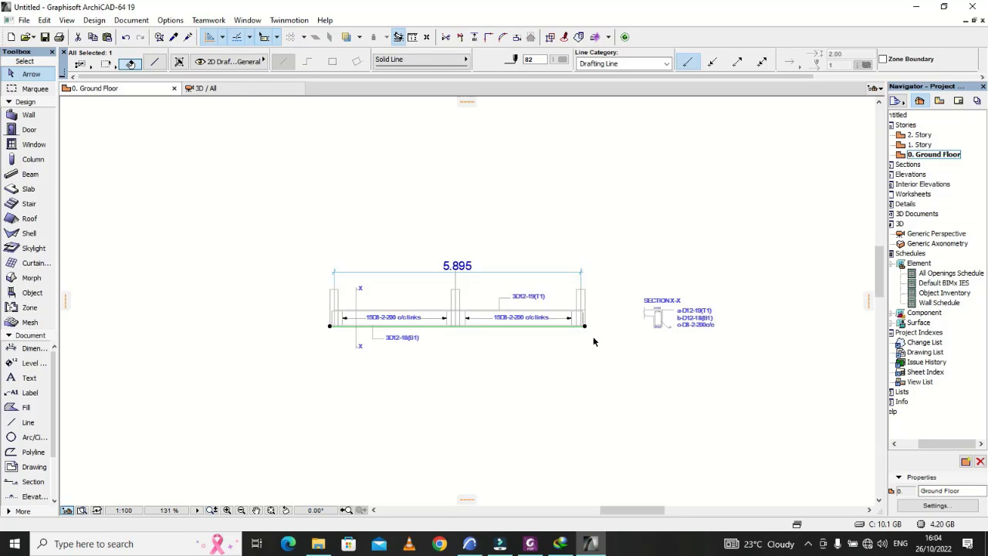
# Step: Trim away the middle column's face lines and cap line above the beam, using the beam's top line as the cutting edge
pyautogui.scroll(4, 477, 275)
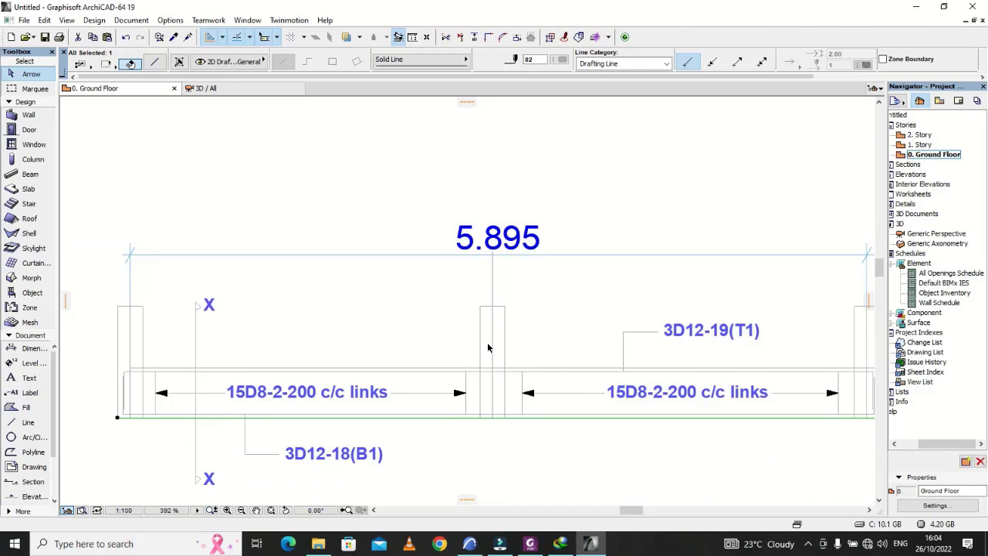
pyautogui.scroll(-2, 502, 347)
pyautogui.scroll(3, 498, 361)
pyautogui.scroll(1, 498, 361)
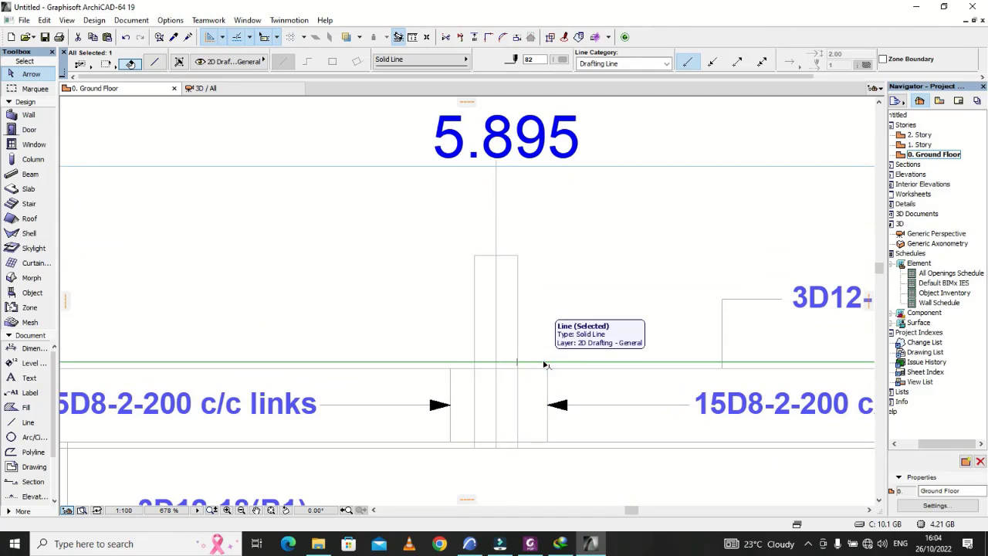
pyautogui.keyDown('ctrl'); pyautogui.click(517, 310); pyautogui.keyUp('ctrl')
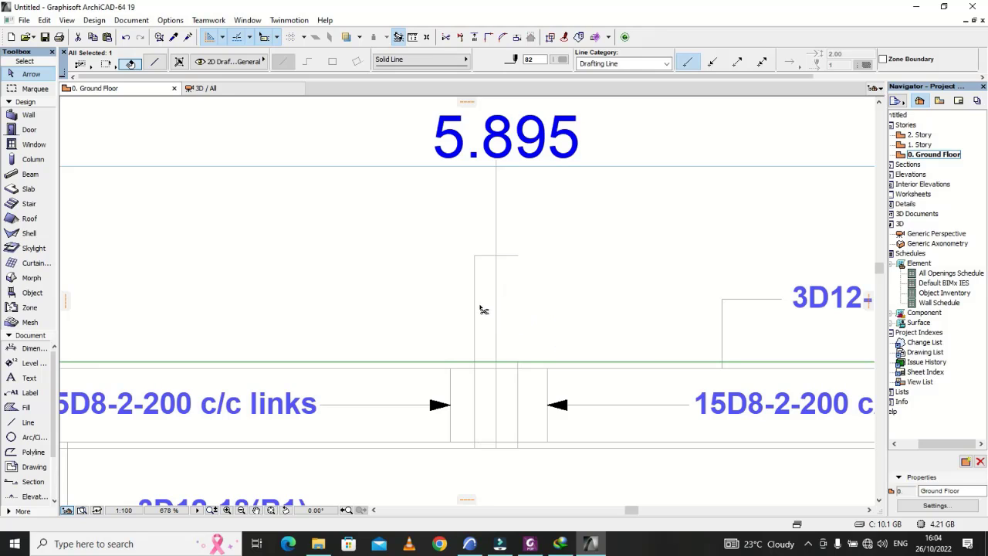
pyautogui.keyDown('ctrl'); pyautogui.click(482, 256); pyautogui.keyUp('ctrl')
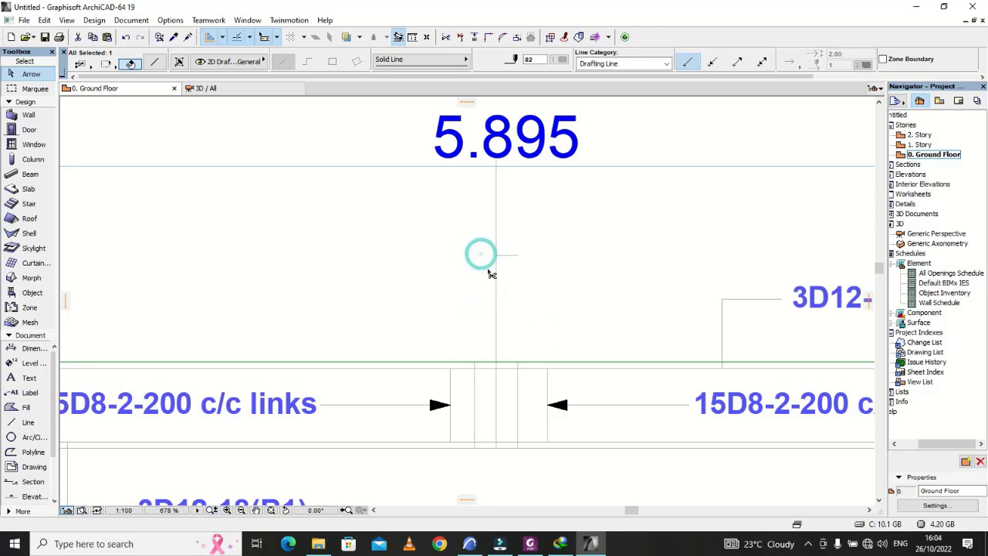
# Step: Stretch the left end of the beam's top line out to the left end column's outer face
pyautogui.scroll(-3, 564, 309)
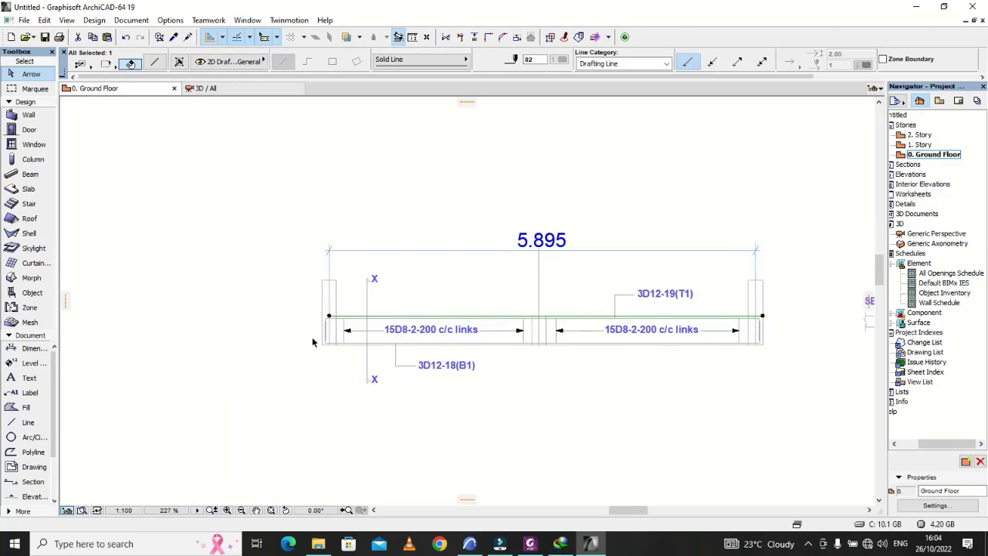
pyautogui.scroll(4, 338, 330)
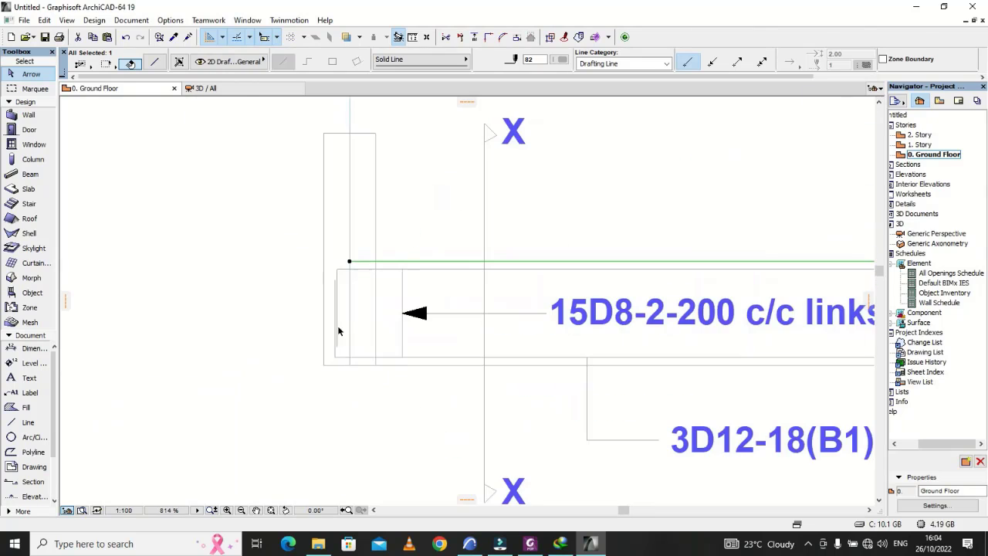
pyautogui.click(351, 263)
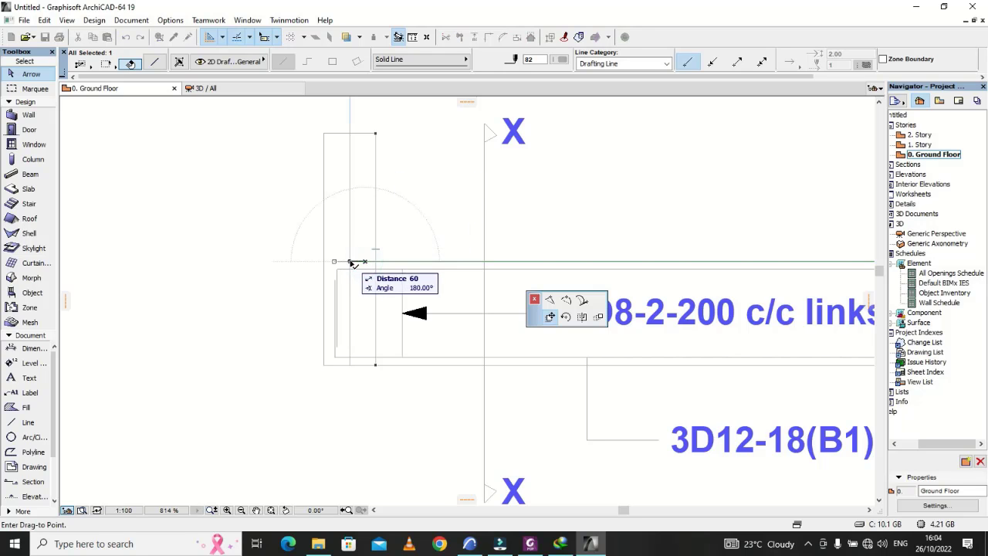
pyautogui.press('Escape')
pyautogui.press('Escape')
pyautogui.click(359, 262)
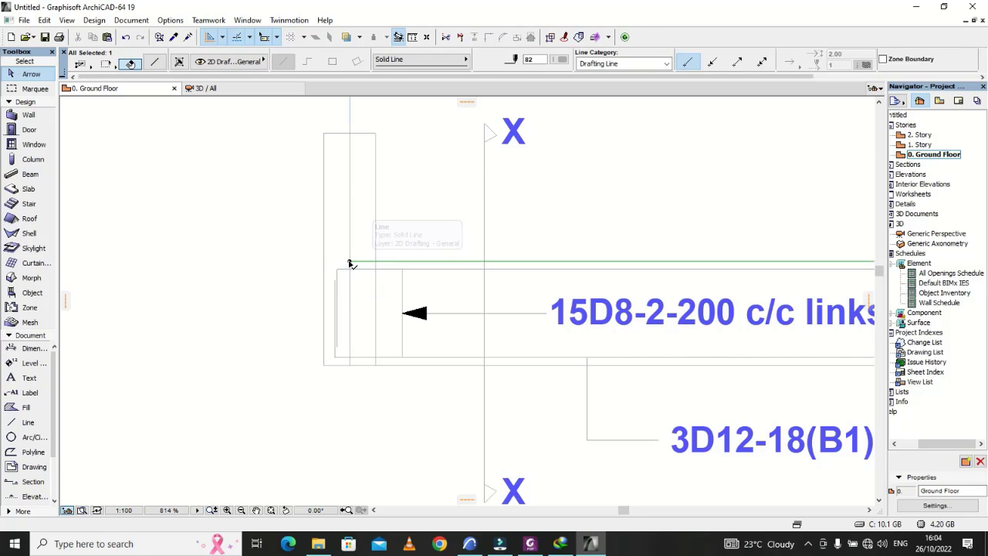
pyautogui.click(350, 261)
pyautogui.click(325, 260)
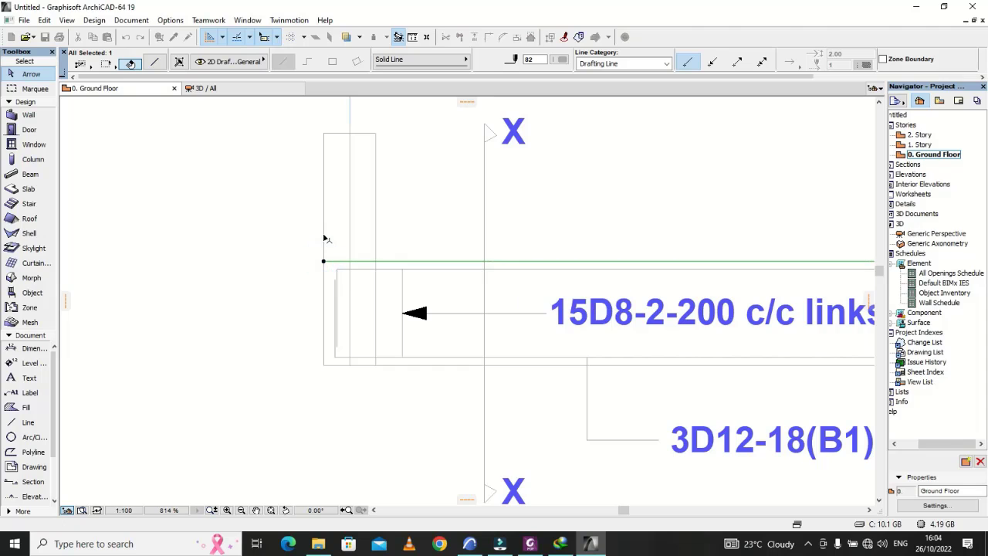
# Step: Trim the left end column's two face lines above the beam and remove its cap line
pyautogui.keyDown('ctrl'); pyautogui.click(324, 234); pyautogui.keyUp('ctrl')
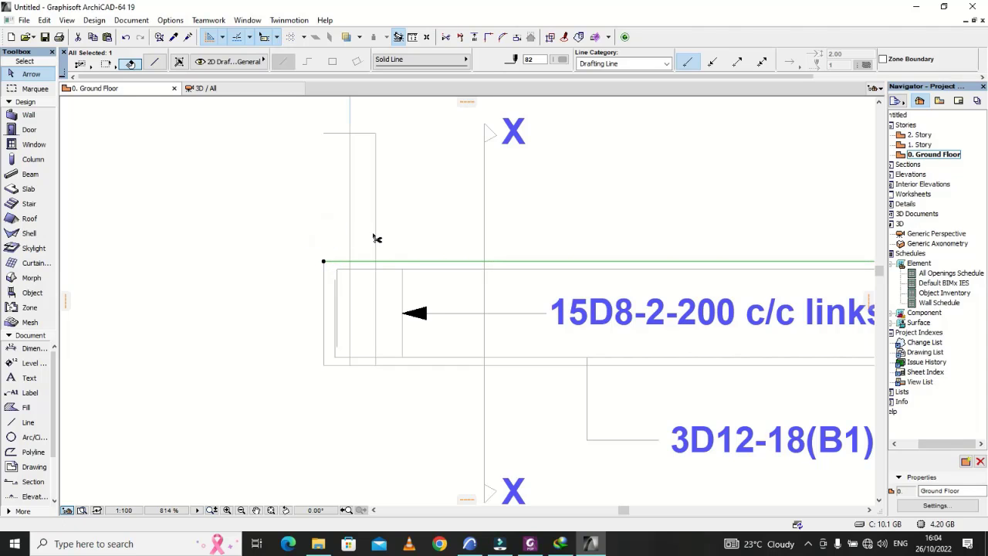
pyautogui.keyDown('ctrl'); pyautogui.click(375, 234); pyautogui.keyUp('ctrl')
pyautogui.keyDown('ctrl'); pyautogui.click(371, 133); pyautogui.keyUp('ctrl')
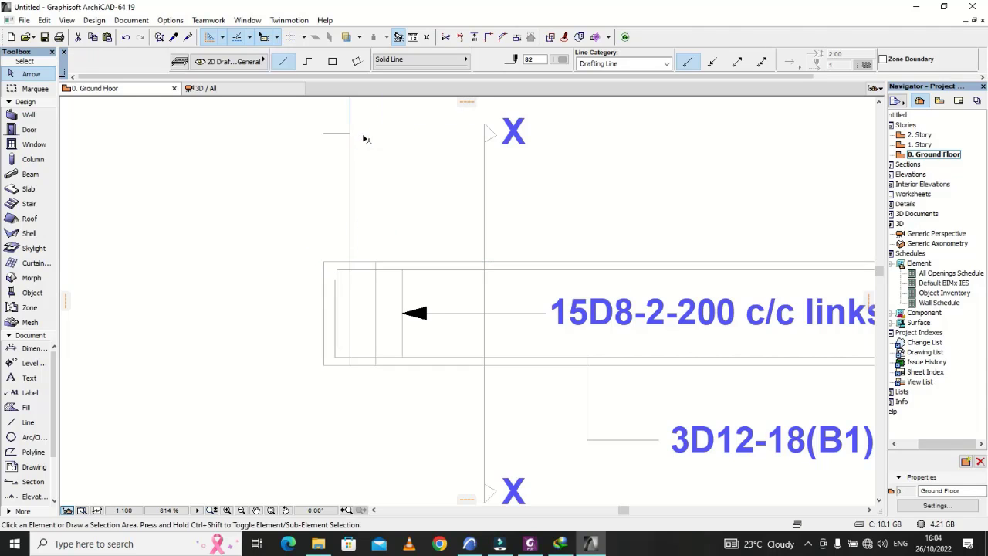
pyautogui.click(337, 133)
pyautogui.press('Delete')
pyautogui.scroll(-5, 360, 270)
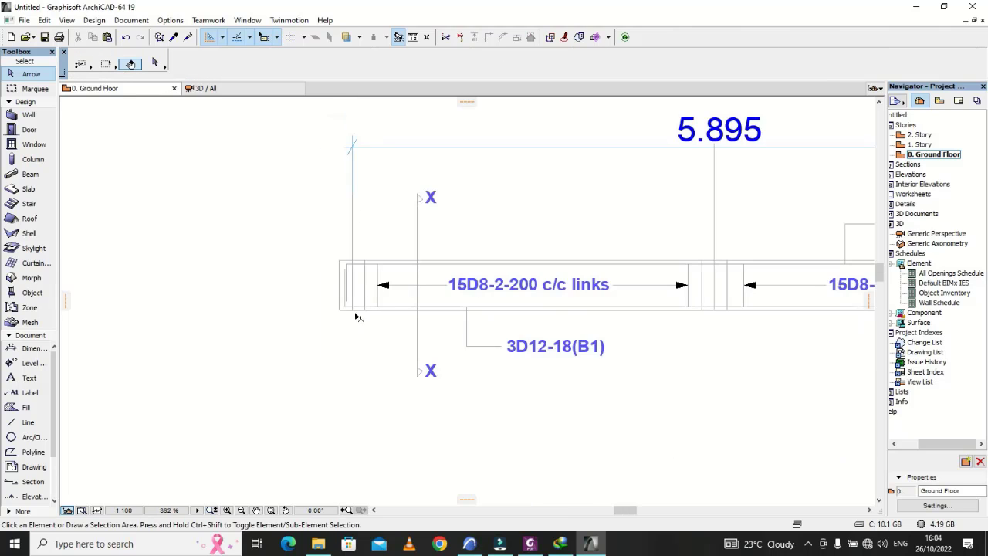
# Step: Delete the left end column's inner face line remaining within the beam depth
pyautogui.scroll(3, 352, 321)
pyautogui.scroll(2, 352, 321)
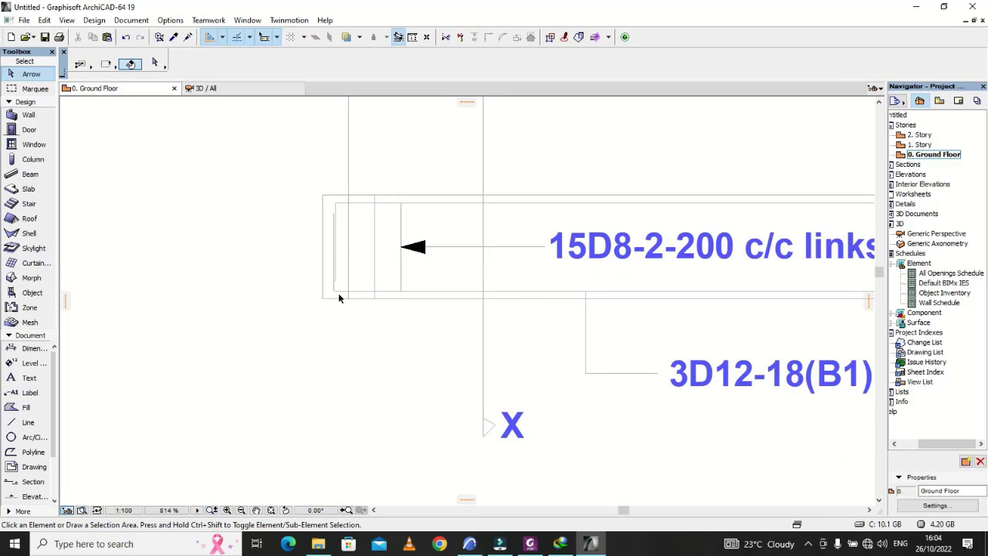
pyautogui.click(375, 250)
pyautogui.press('Delete')
# Step: Delete the middle column's two face lines remaining within the beam depth
pyautogui.scroll(-6, 280, 276)
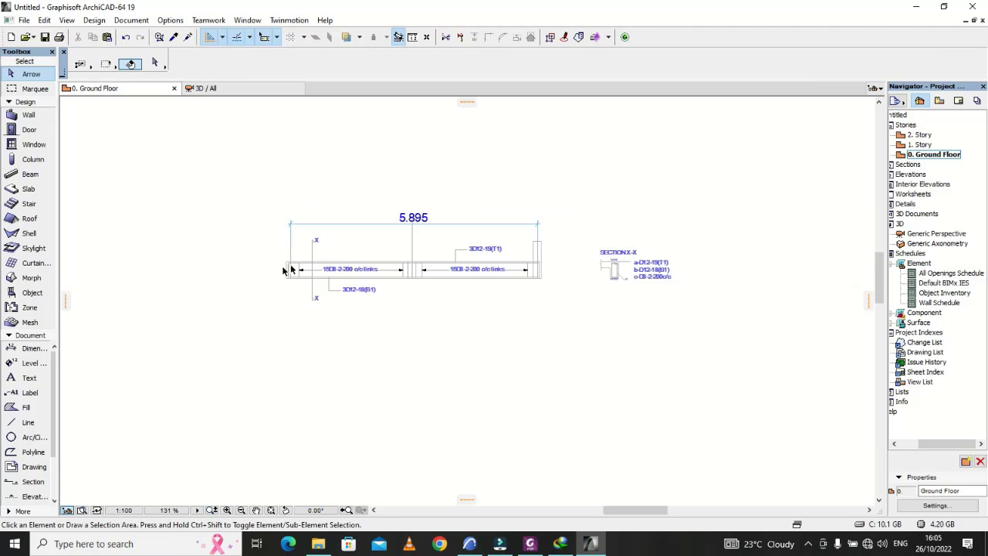
pyautogui.scroll(5, 447, 275)
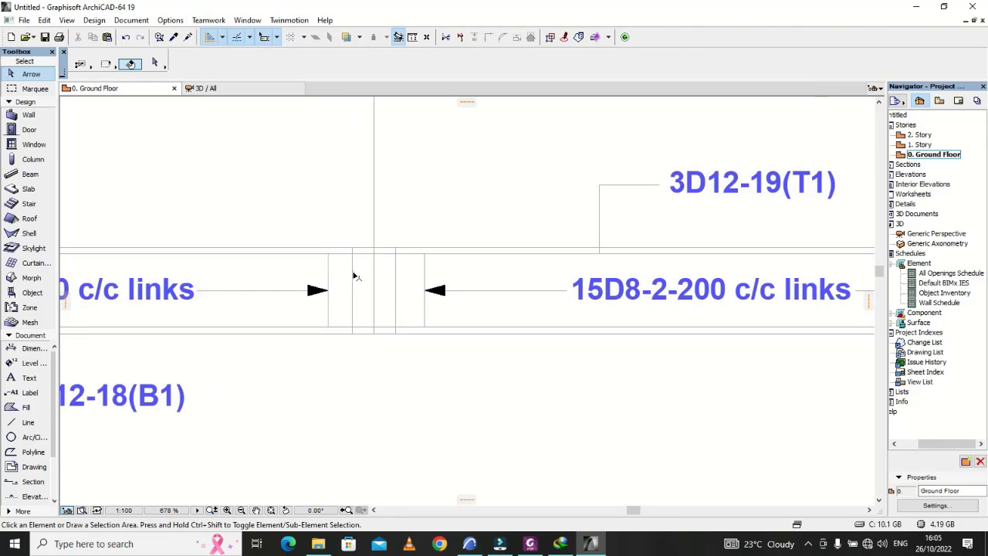
pyautogui.click(353, 276)
pyautogui.press('Delete')
pyautogui.click(395, 274)
pyautogui.press('Delete')
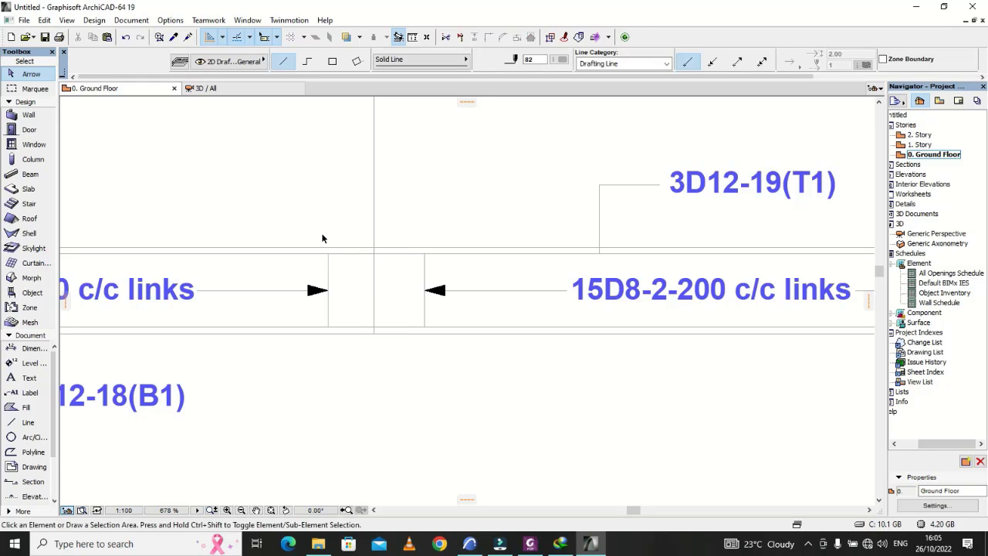
pyautogui.scroll(-6, 323, 237)
pyautogui.scroll(6, 417, 247)
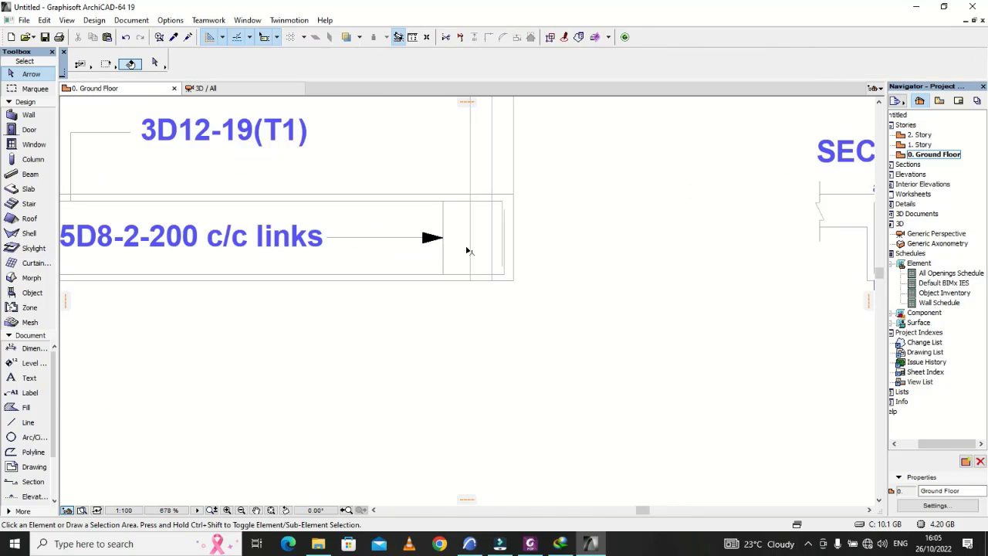
pyautogui.click(471, 244)
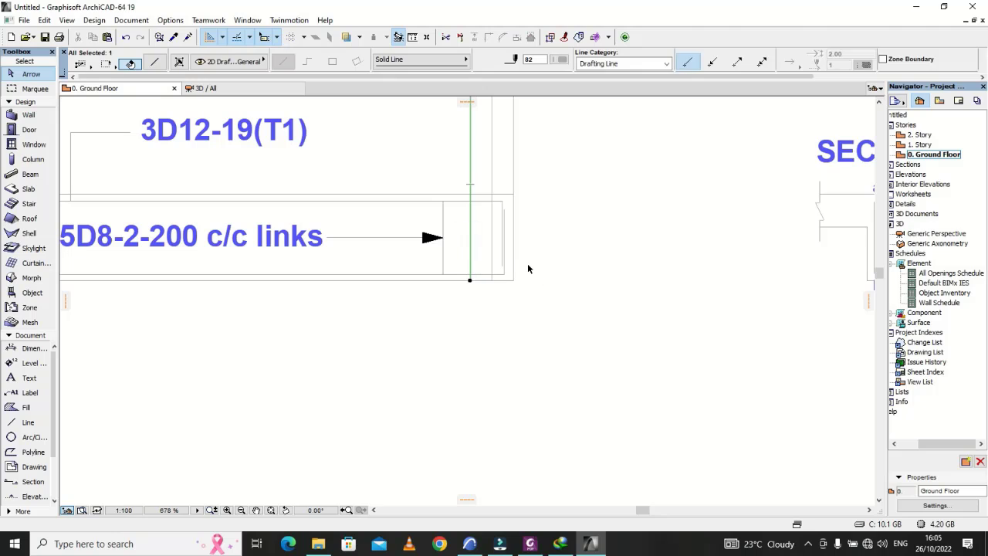
pyautogui.press('Delete')
pyautogui.hotkey('ctrl', 'z')
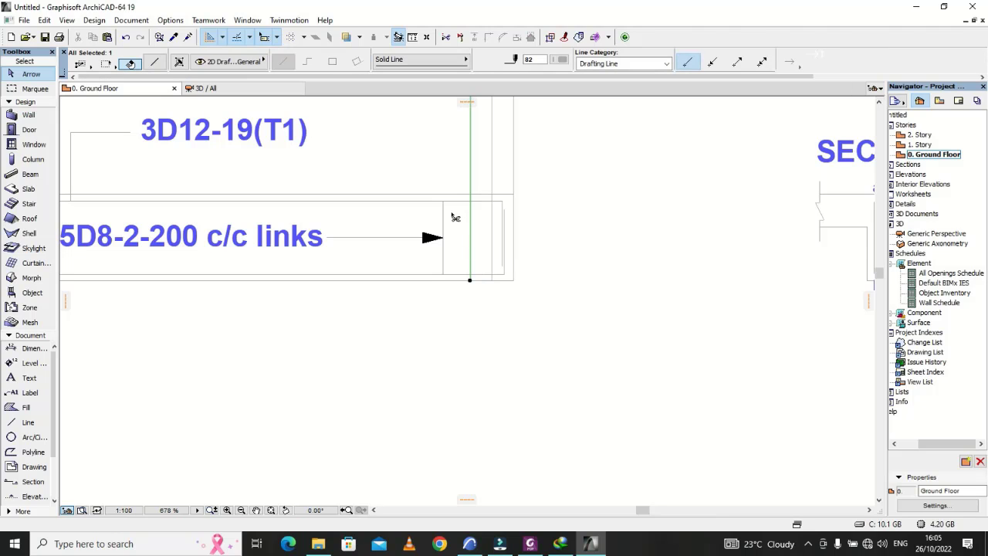
# Step: Trim the right end column's face lines at the beam's top line and delete the inner face line remaining within the beam
pyautogui.click(456, 194)
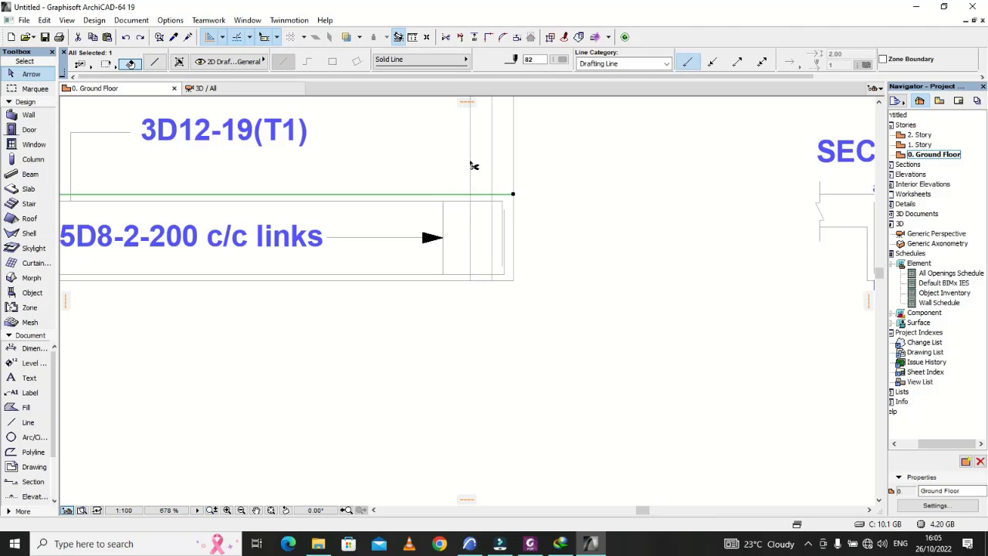
pyautogui.keyDown('ctrl'); pyautogui.click(471, 163); pyautogui.keyUp('ctrl')
pyautogui.keyDown('ctrl'); pyautogui.click(515, 187); pyautogui.keyUp('ctrl')
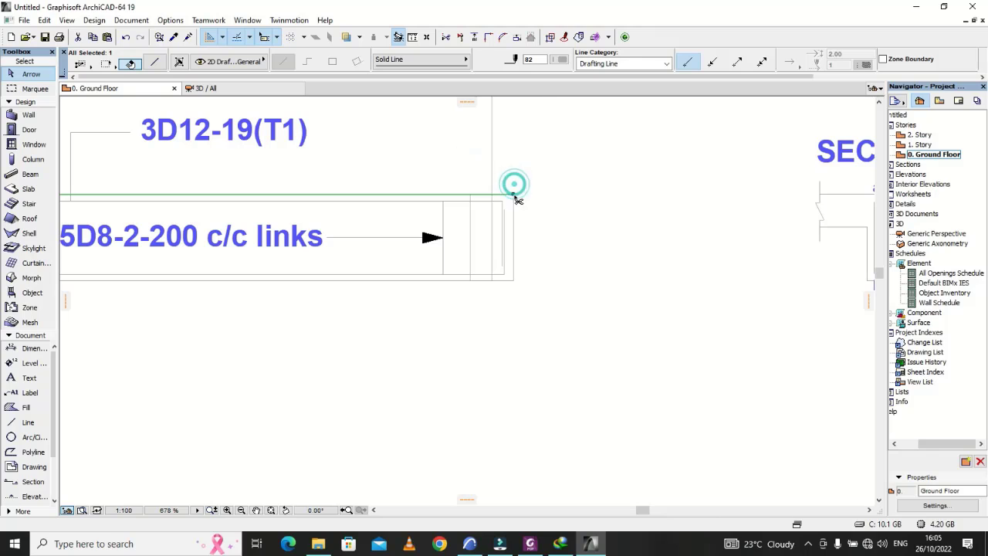
pyautogui.click(469, 234)
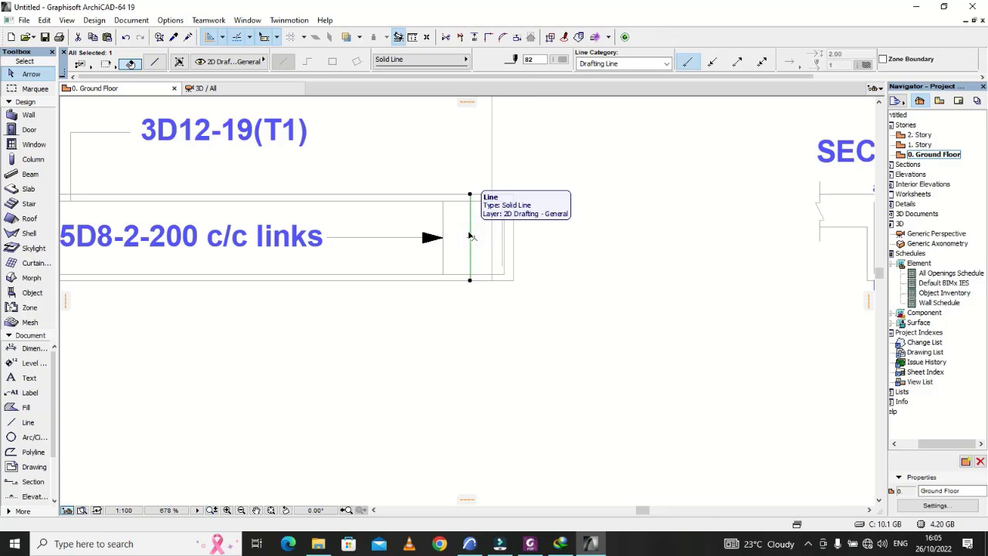
pyautogui.press('Escape')
# Step: Shorten the left end column's centre line from its upper end to a total length of about 735 mm
pyautogui.scroll(-5, 627, 290)
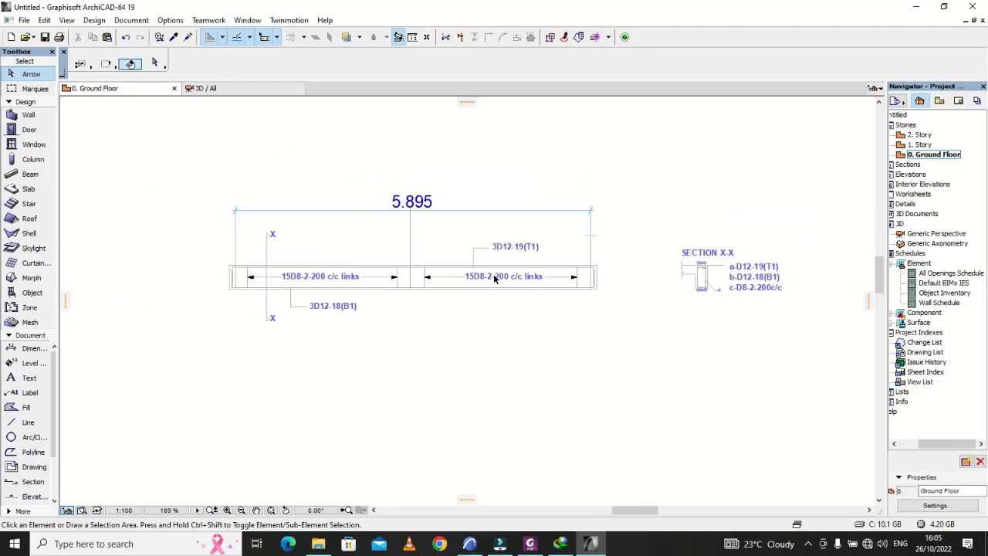
pyautogui.scroll(4, 230, 281)
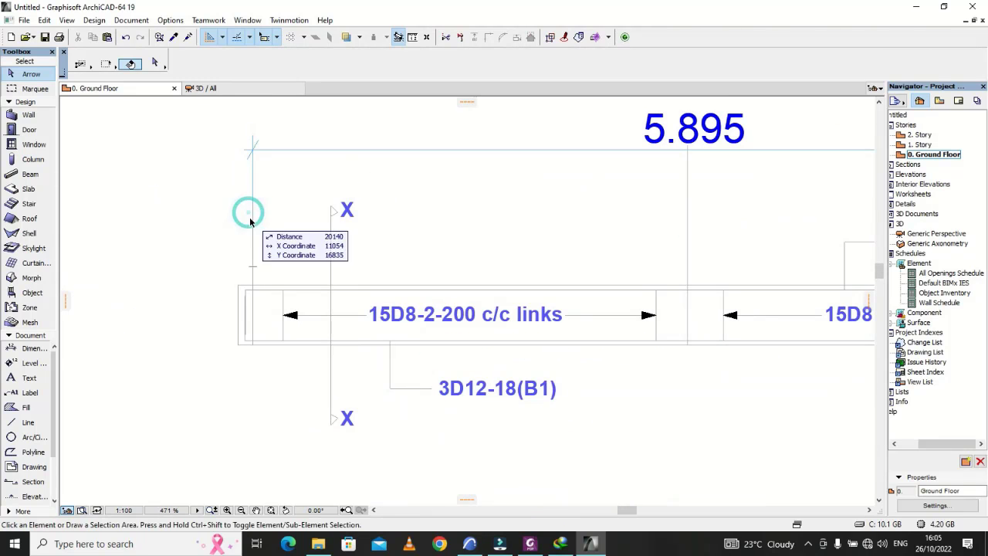
pyautogui.click(252, 216)
pyautogui.click(252, 189)
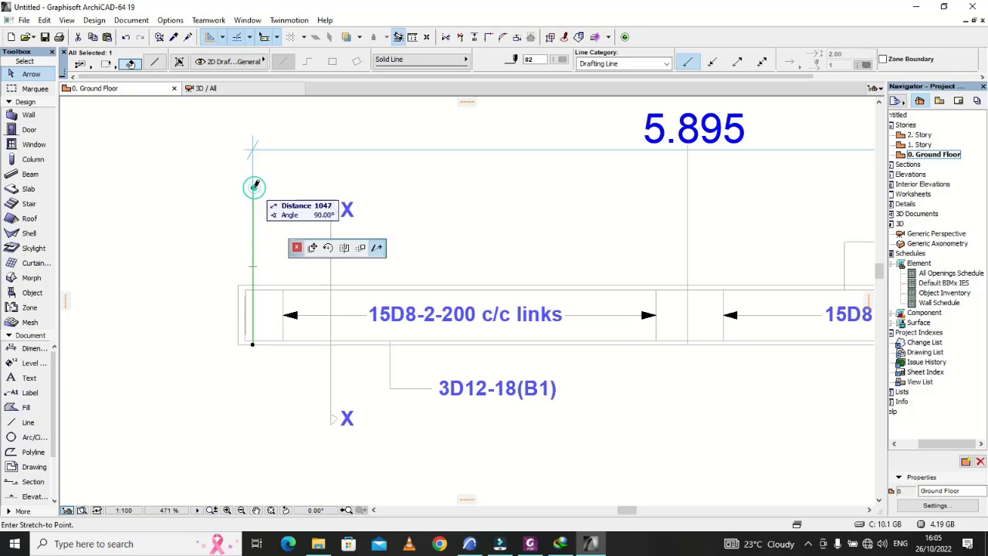
pyautogui.click(256, 234)
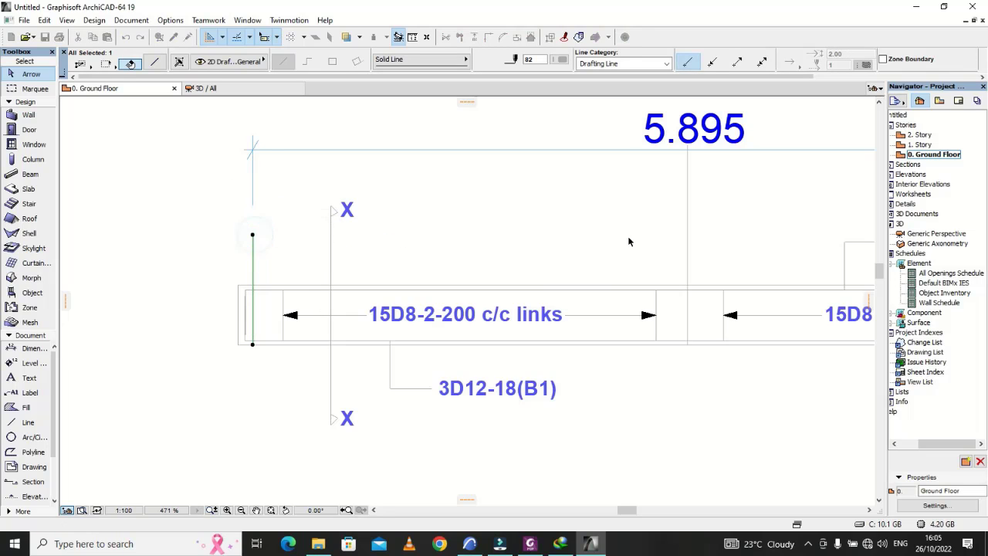
# Step: Shorten the middle column's centre line to 735 mm, level with the upper end of the left column's centre line
pyautogui.click(688, 225)
pyautogui.click(687, 145)
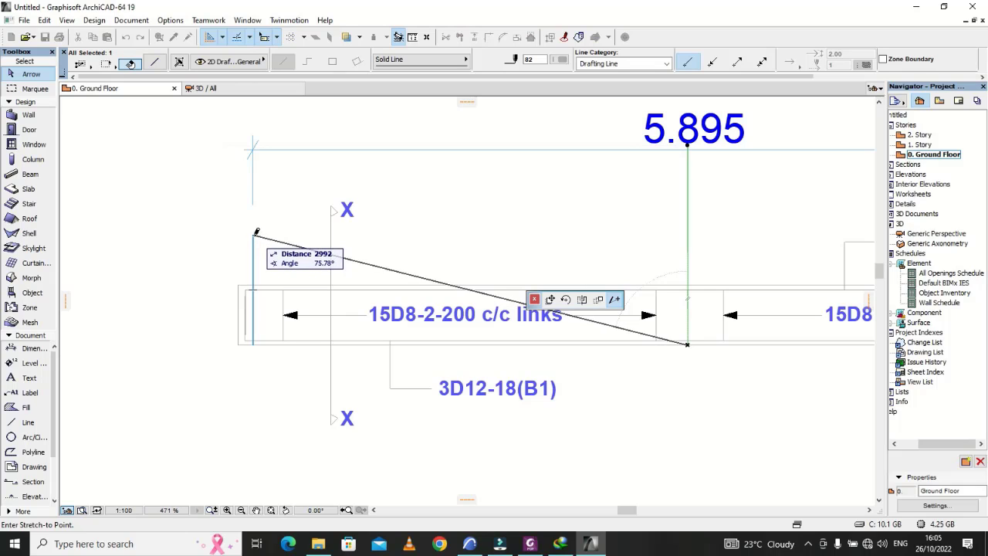
pyautogui.click(685, 236)
# Step: Shorten the right end column's centre line to 735 mm, level with the upper end of the middle column's centre line
pyautogui.scroll(-3, 444, 263)
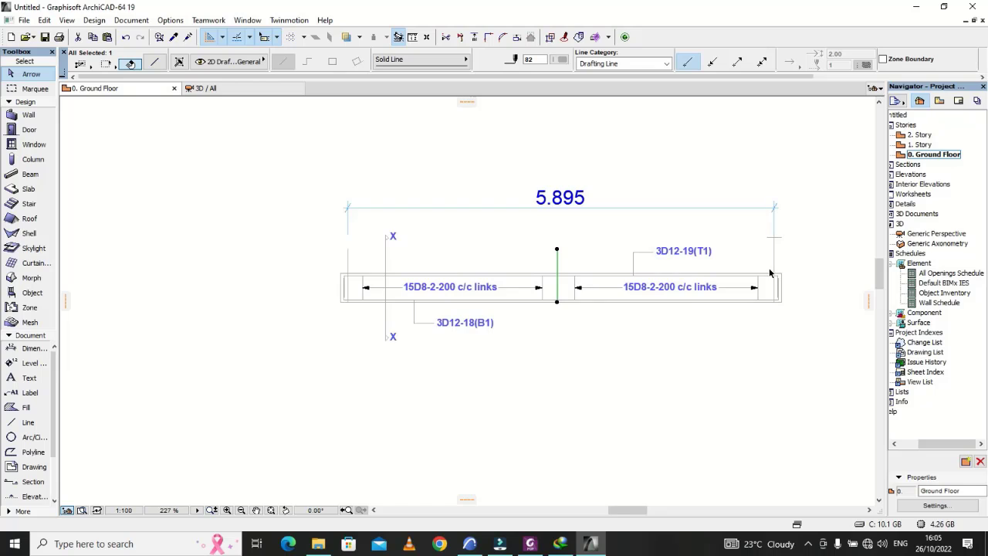
pyautogui.scroll(2, 770, 272)
pyautogui.click(776, 241)
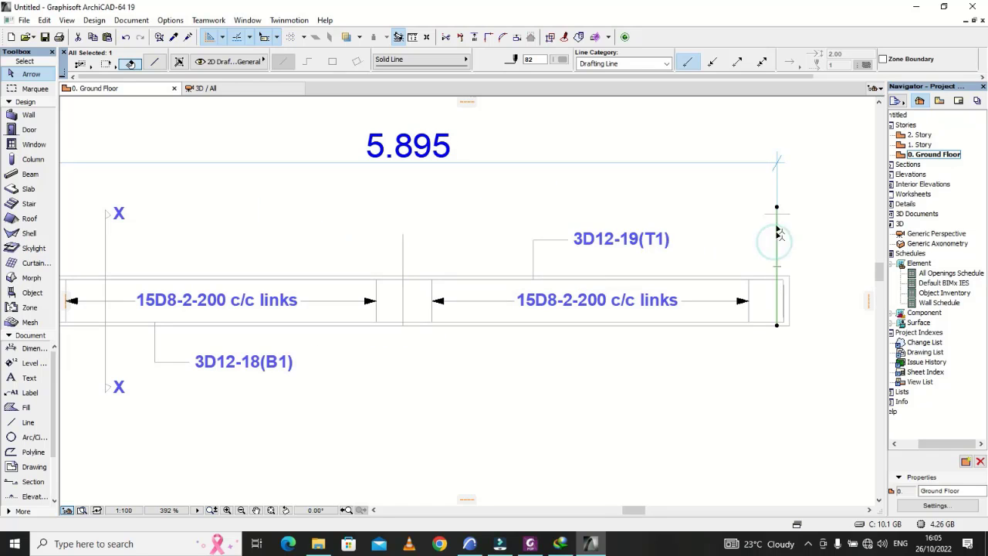
pyautogui.click(777, 209)
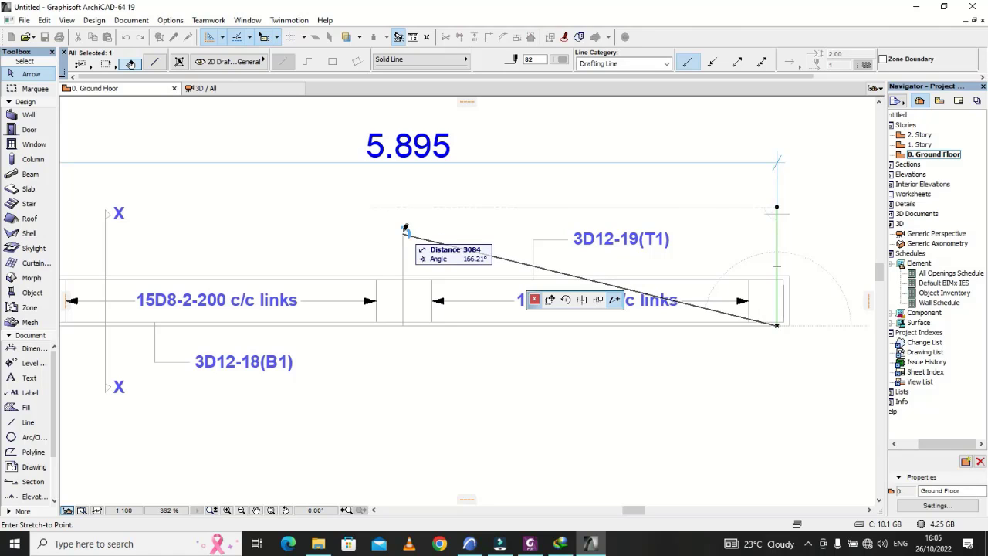
pyautogui.click(777, 229)
pyautogui.click(776, 230)
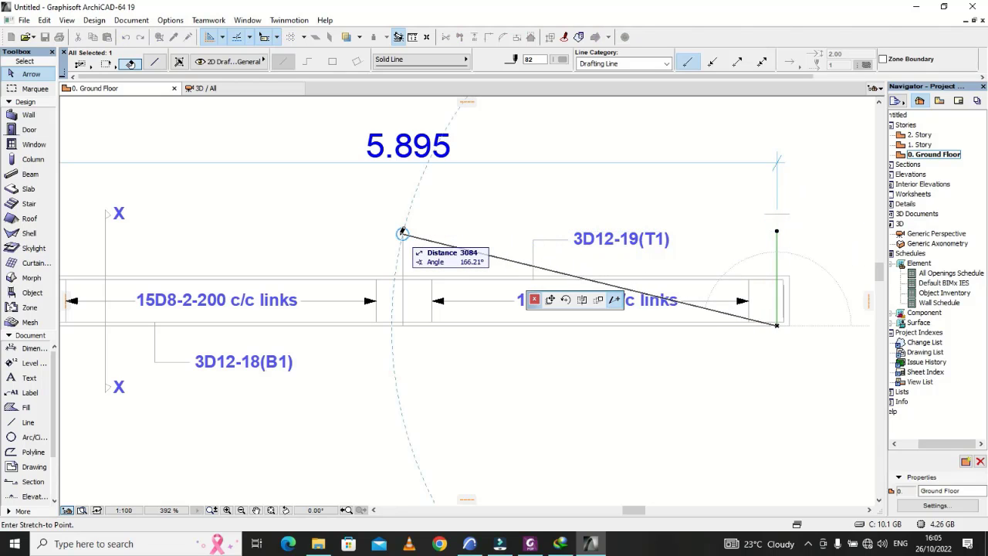
pyautogui.click(778, 234)
pyautogui.click(812, 243)
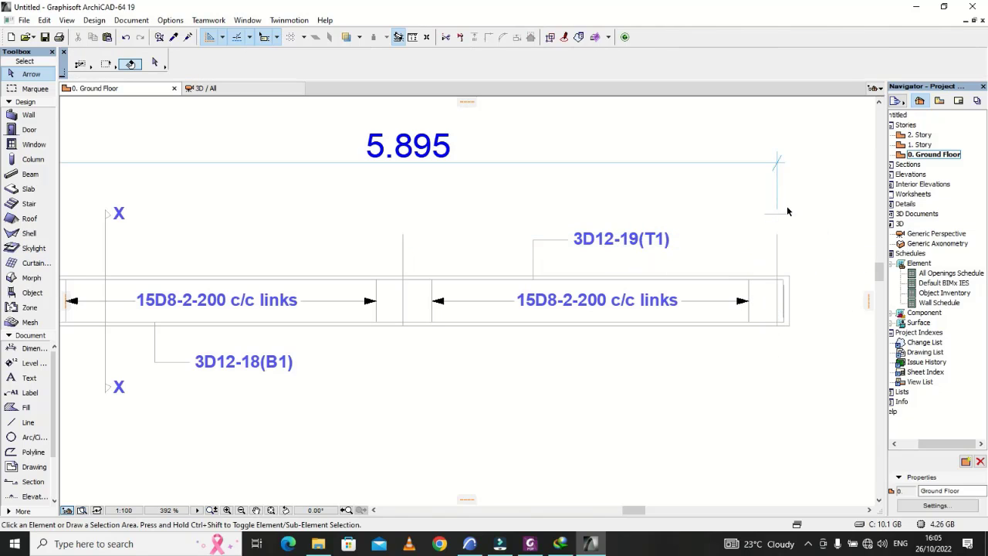
# Step: Delete the leftover cap line of the right end column above the beam
pyautogui.scroll(-3, 779, 212)
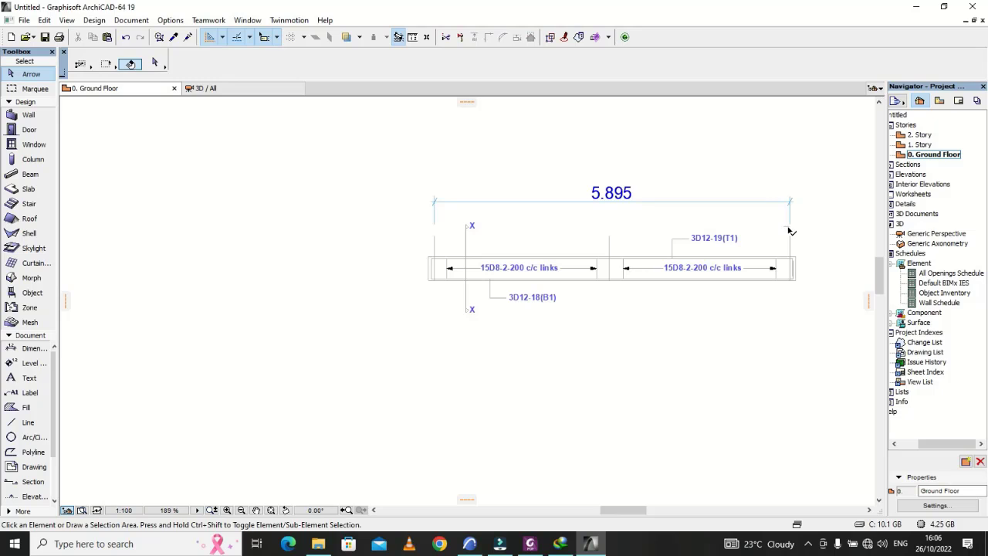
pyautogui.click(788, 227)
pyautogui.press('Delete')
pyautogui.scroll(4, 568, 217)
pyautogui.scroll(-4, 502, 232)
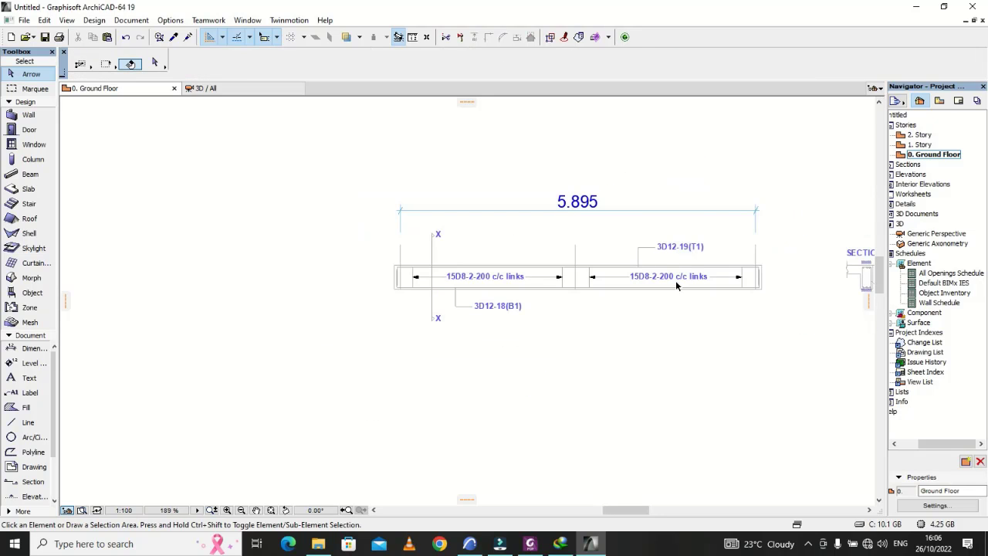
pyautogui.scroll(6, 677, 285)
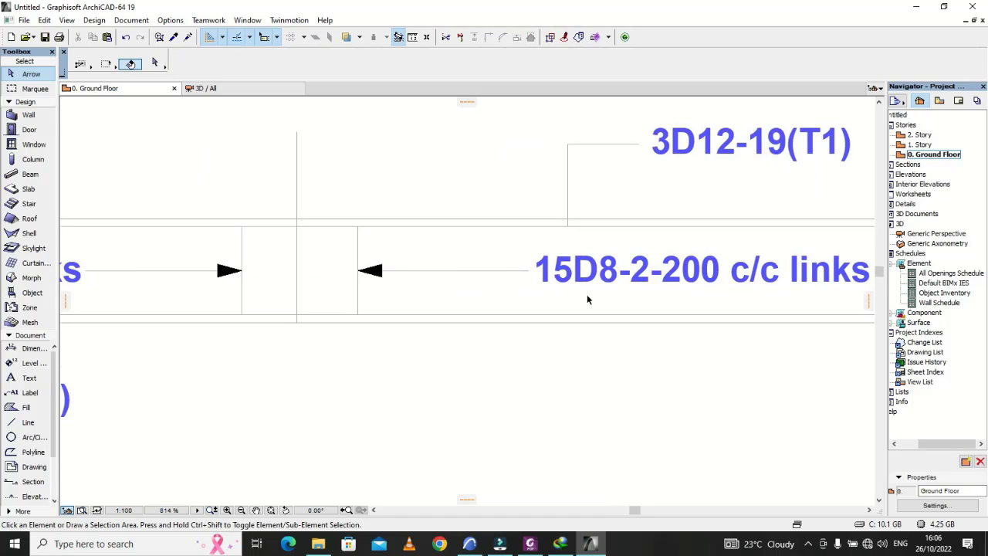
pyautogui.scroll(-5, 586, 297)
pyautogui.scroll(4, 603, 301)
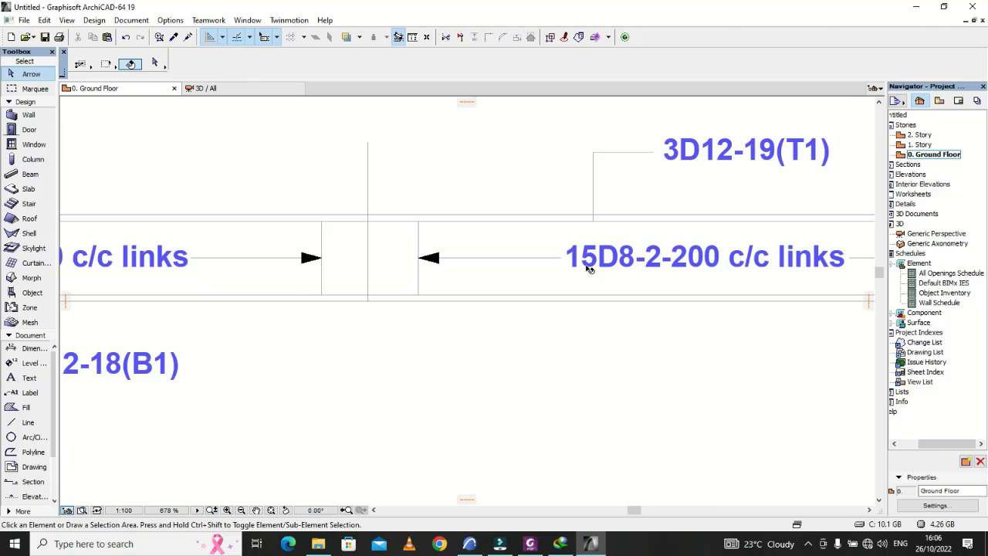
# Step: Change the link note in the right-hand span to read 16D8-2-200 c/c links
pyautogui.doubleClick(597, 261)
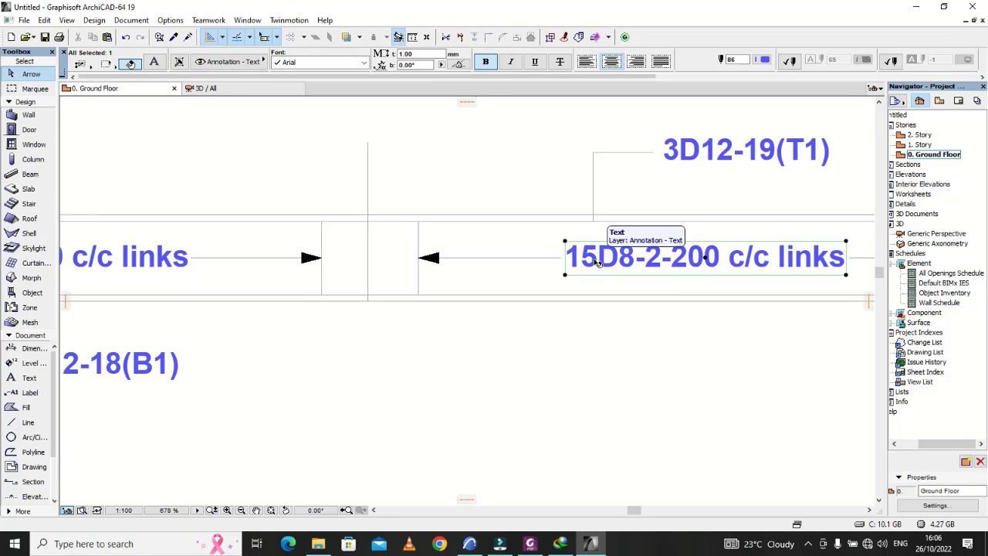
pyautogui.press('BackSpace')
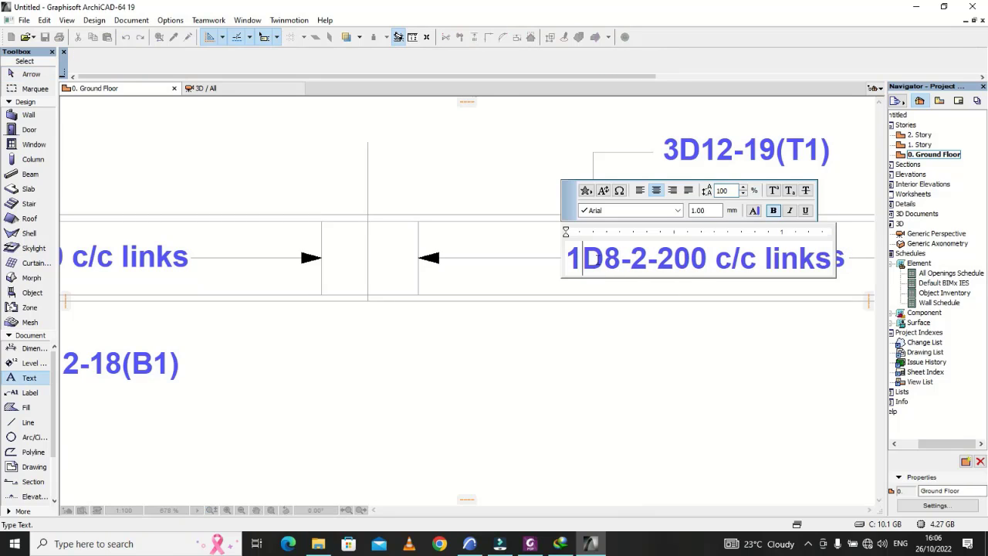
pyautogui.write('6')
pyautogui.click(597, 324)
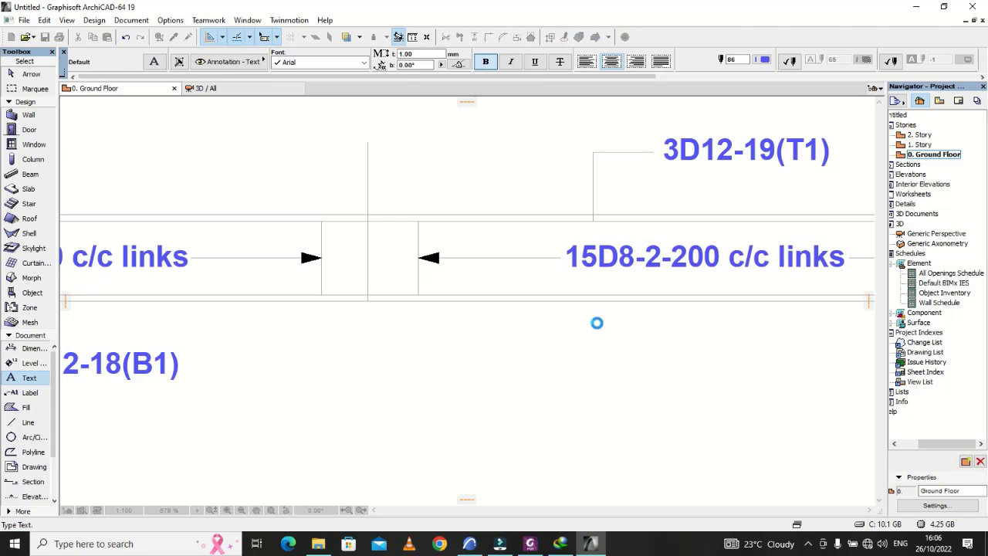
# Step: Delete the single overall dimension above the beam that spans between the two end column centre lines
pyautogui.scroll(-5, 596, 324)
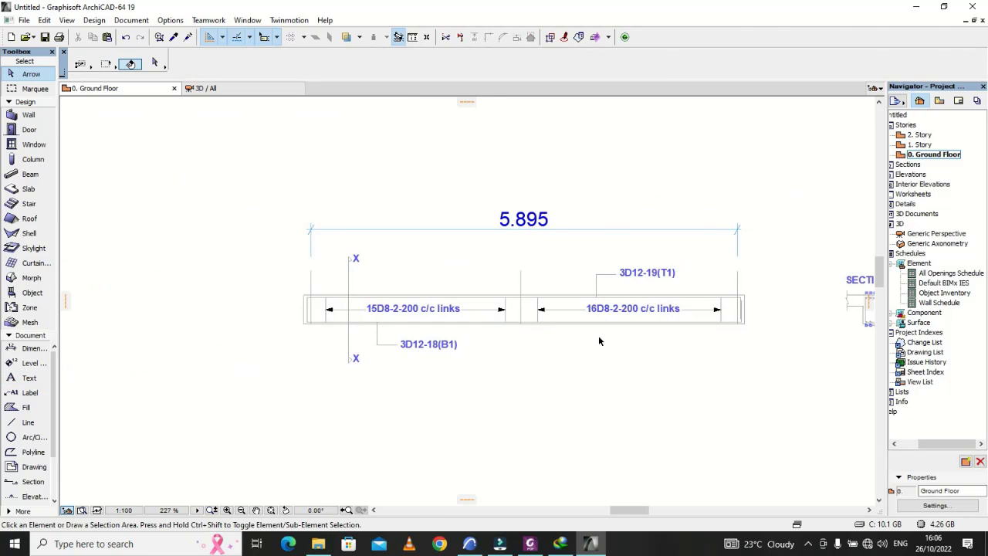
pyautogui.click(609, 229)
pyautogui.press('Delete')
# Step: Add a chained dimension above the beam through the upper ends of the left, middle and right column centre lines
pyautogui.scroll(-2, 505, 292)
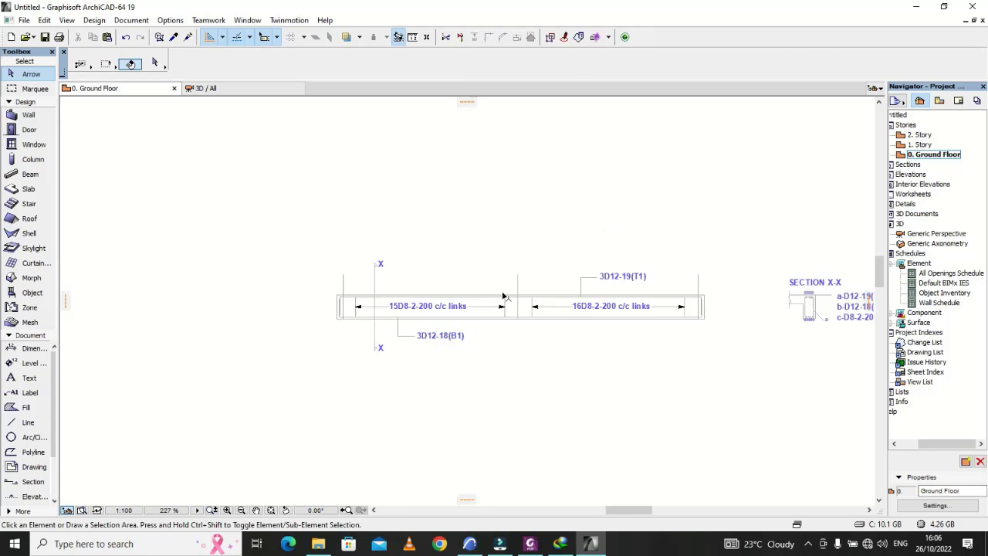
pyautogui.scroll(2, 544, 296)
pyautogui.scroll(1, 478, 309)
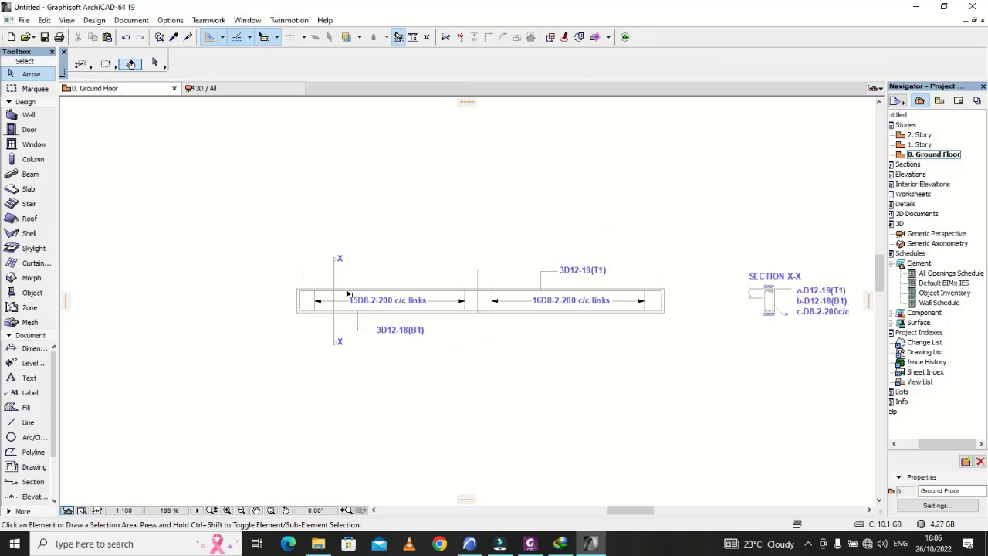
pyautogui.scroll(1, 348, 279)
pyautogui.click(35, 348)
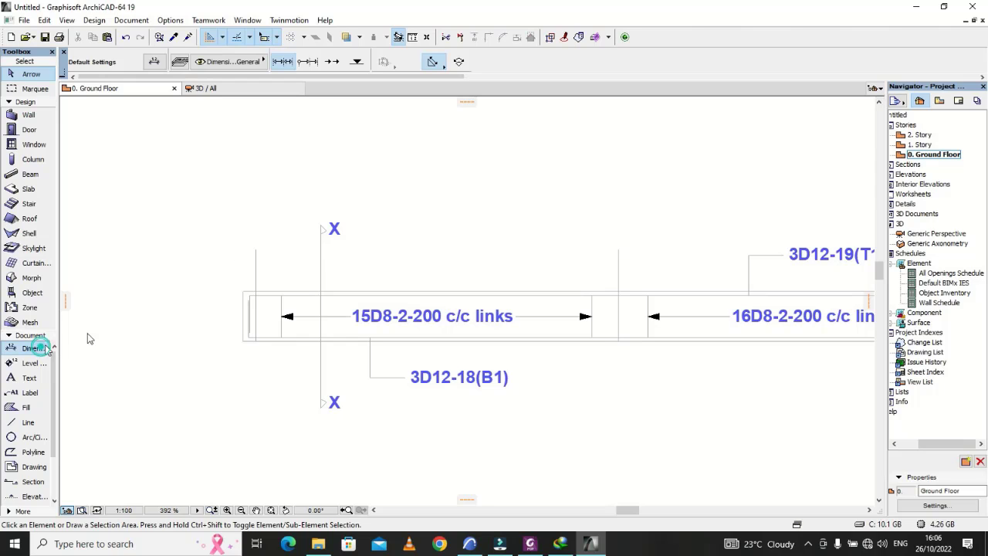
pyautogui.click(254, 251)
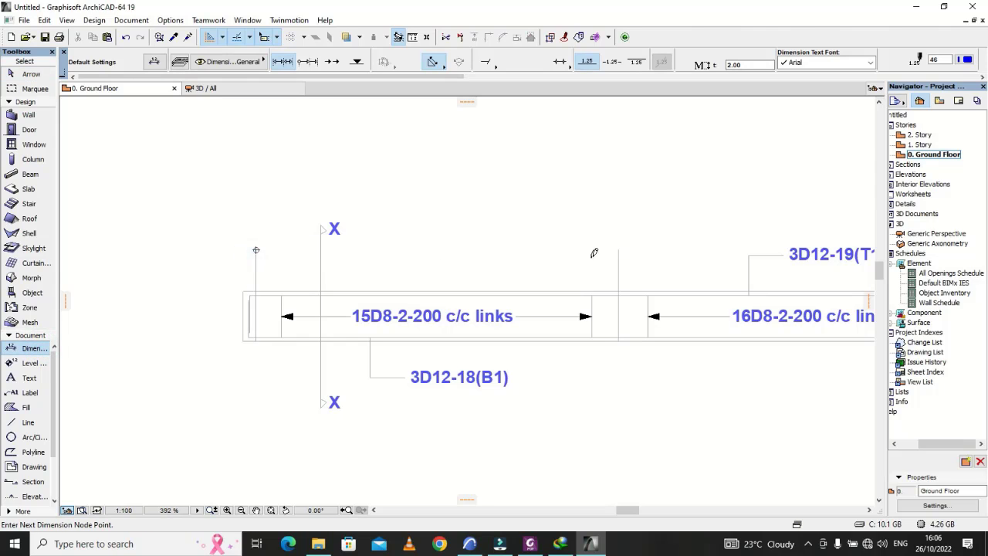
pyautogui.scroll(-5, 454, 266)
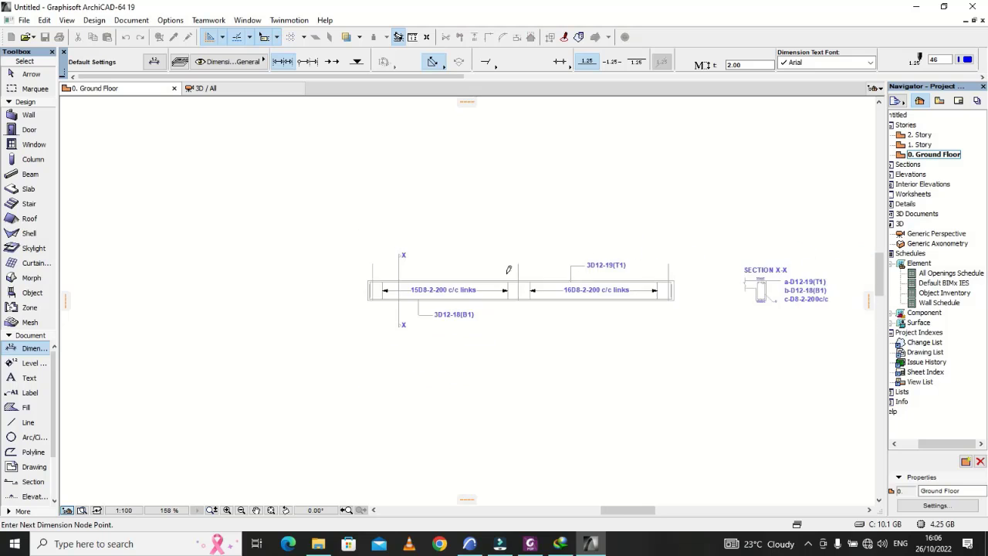
pyautogui.scroll(3, 642, 254)
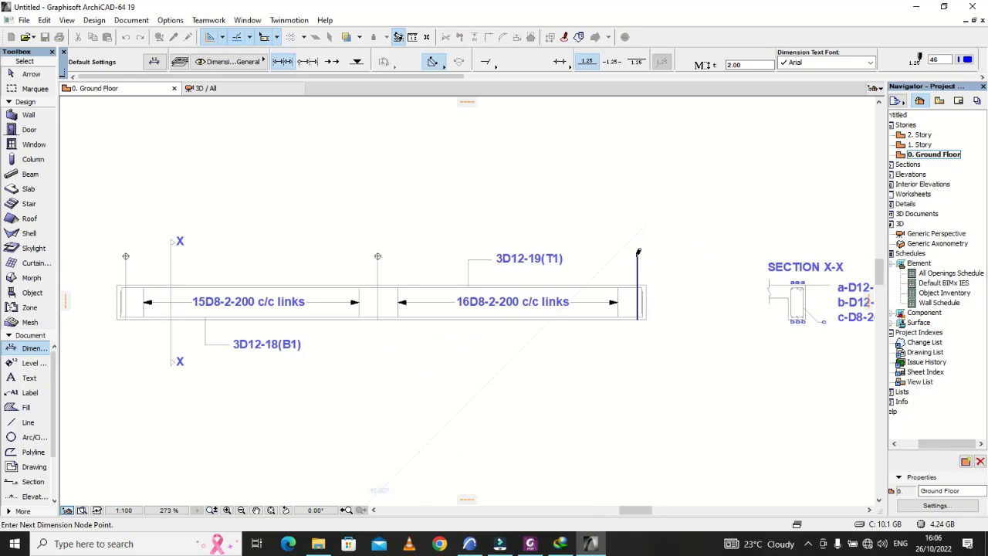
pyautogui.doubleClick(638, 255)
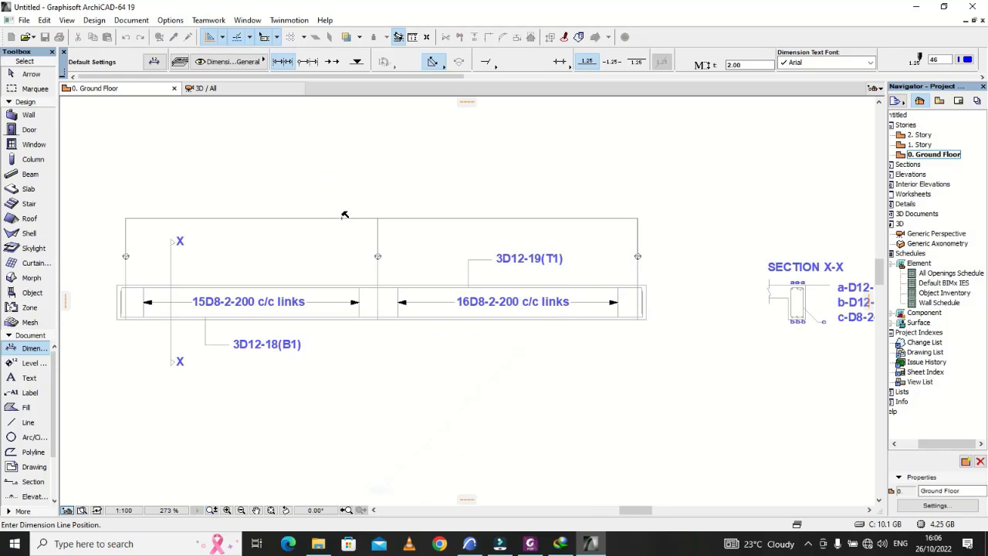
pyautogui.click(342, 216)
pyautogui.scroll(-2, 409, 249)
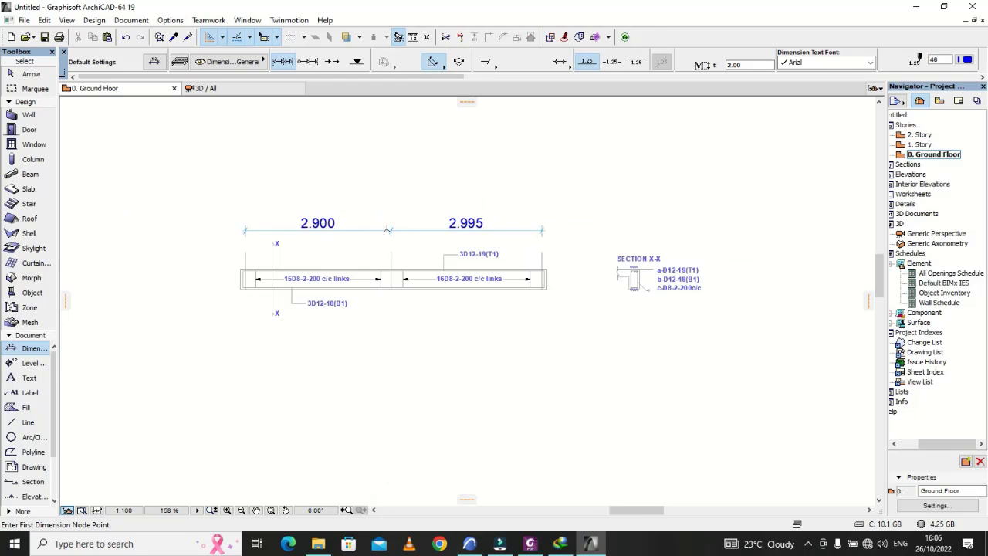
pyautogui.scroll(-2, 375, 267)
# Step: Set the text height of the chained span dimension above the beam to 1 mm
pyautogui.scroll(5, 556, 274)
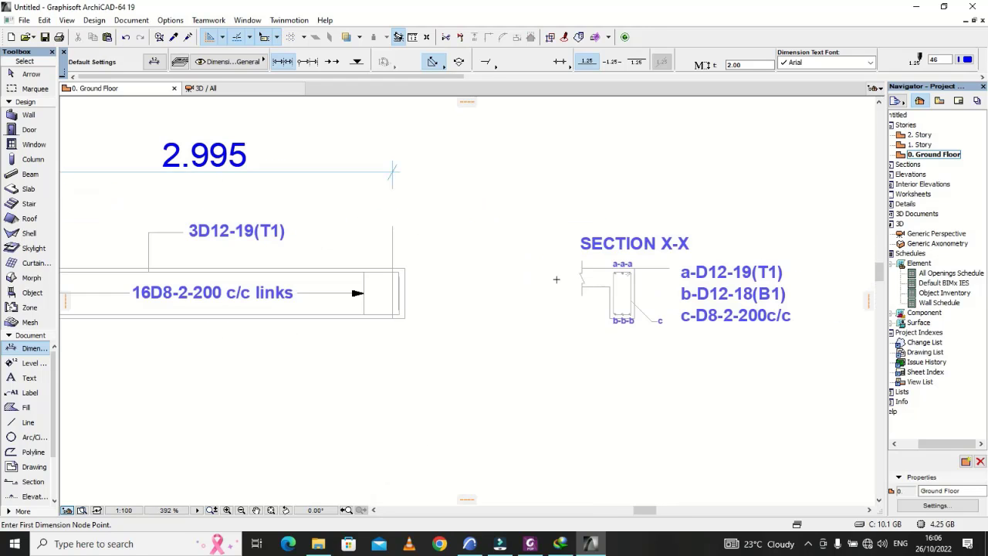
pyautogui.press('Escape')
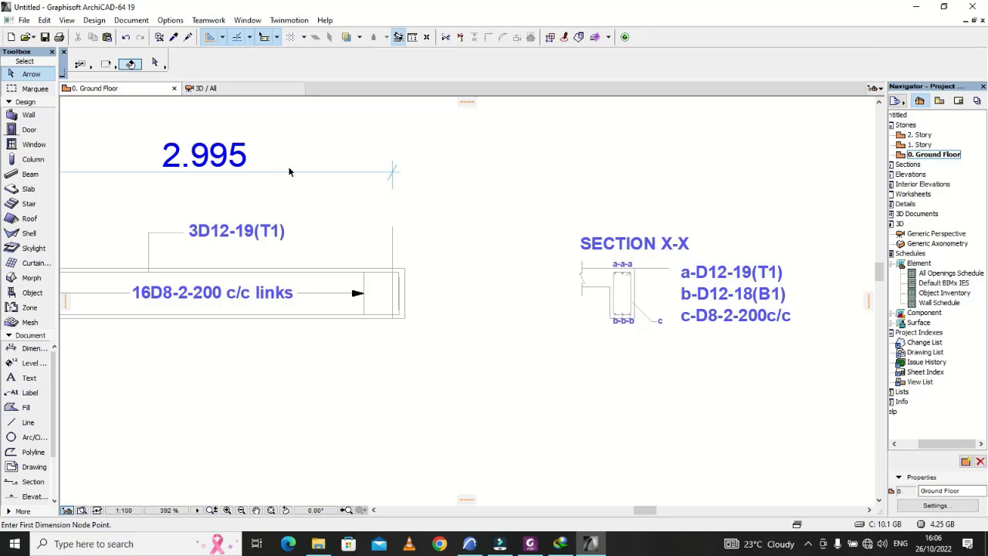
pyautogui.click(290, 172)
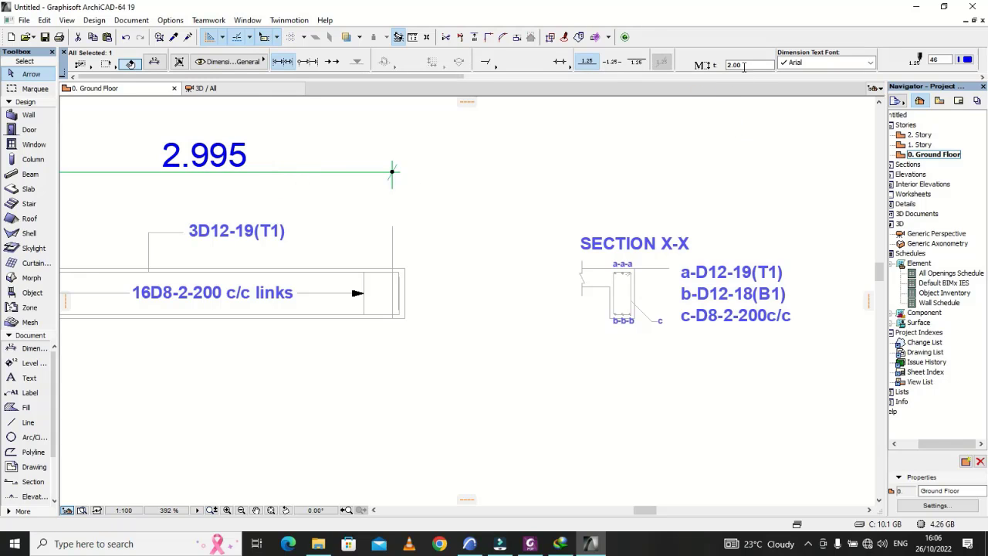
pyautogui.click(741, 65)
pyautogui.write('1')
pyautogui.press('Return')
pyautogui.press('Escape')
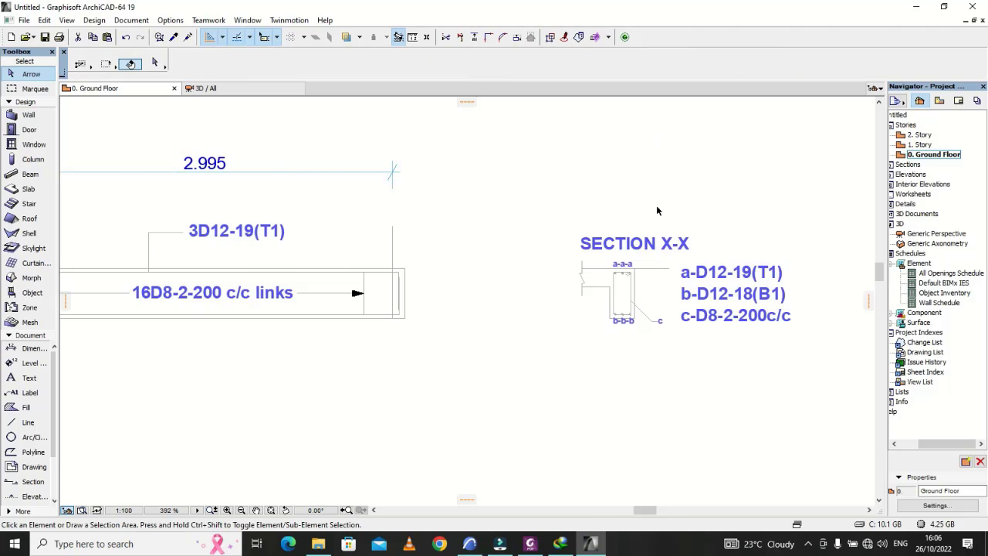
pyautogui.scroll(-4, 657, 210)
pyautogui.scroll(3, 601, 253)
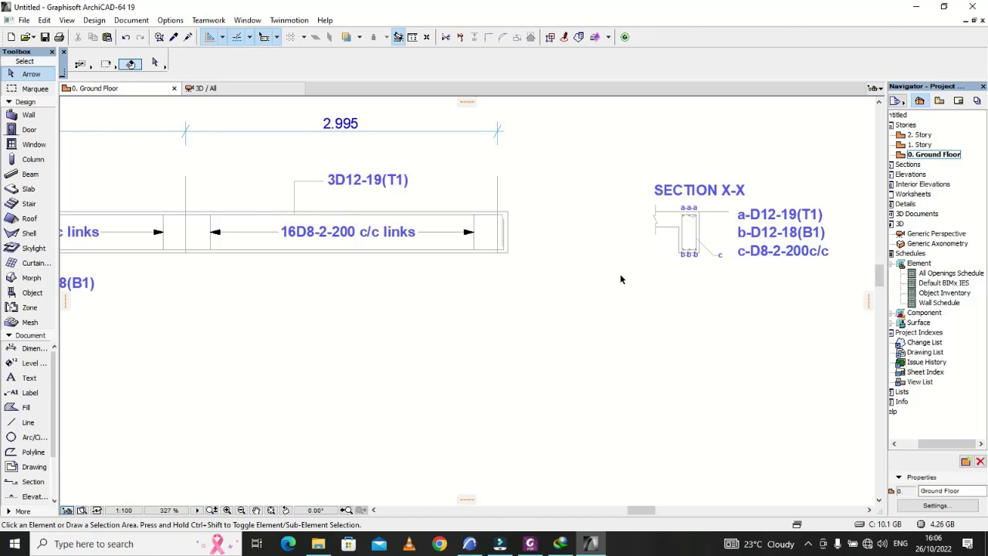
pyautogui.scroll(-3, 620, 275)
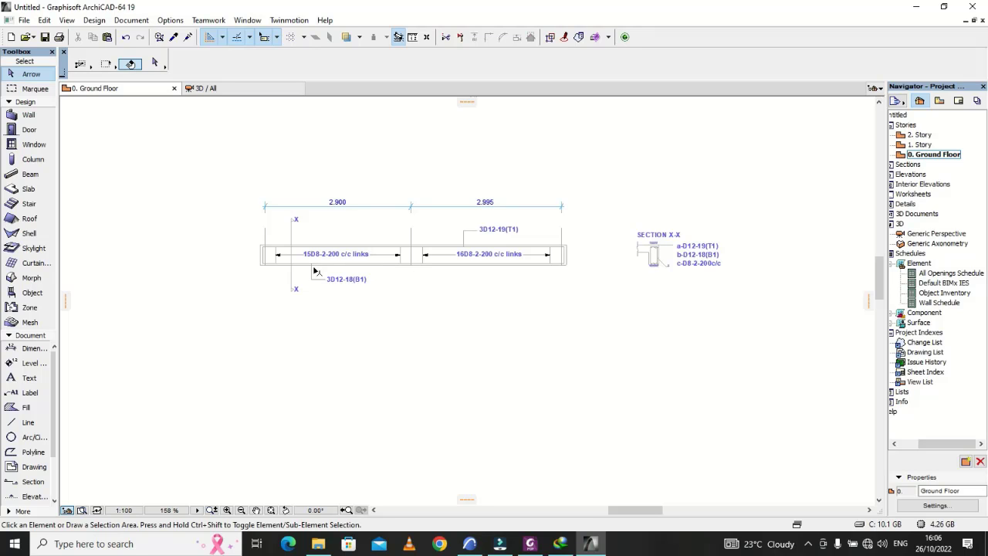
pyautogui.scroll(6, 316, 270)
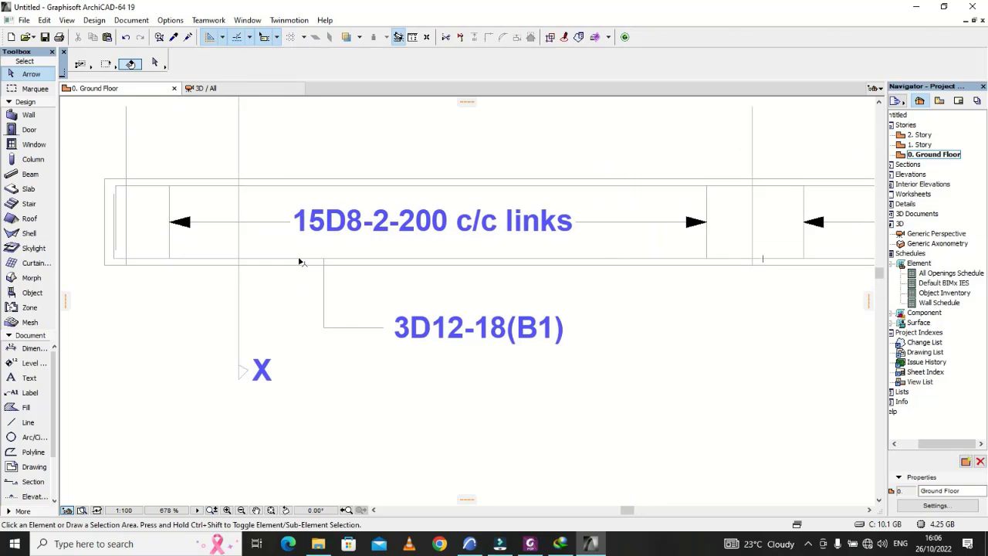